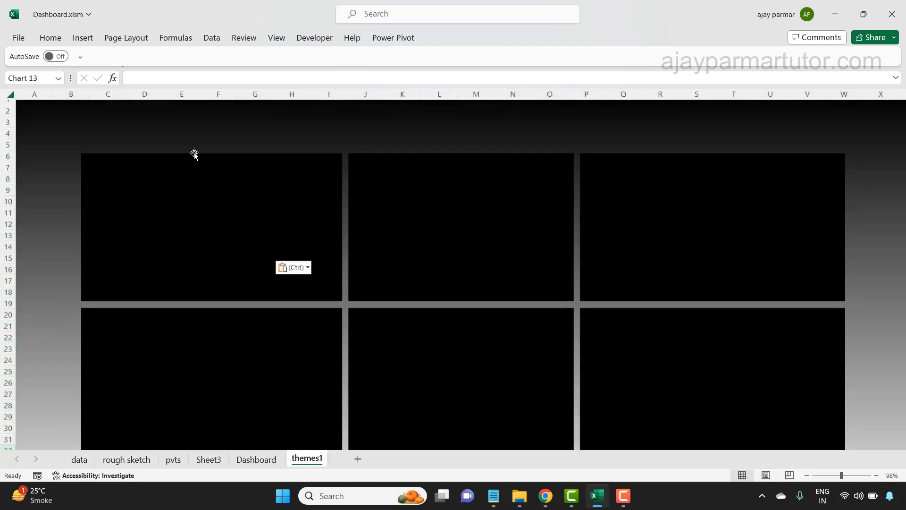
- Resize the Expense and Revenue line chart and fit it inside the upper-left panel of the themes1 sheet
drag(184, 109, 256, 178)
key(ctrl+z)
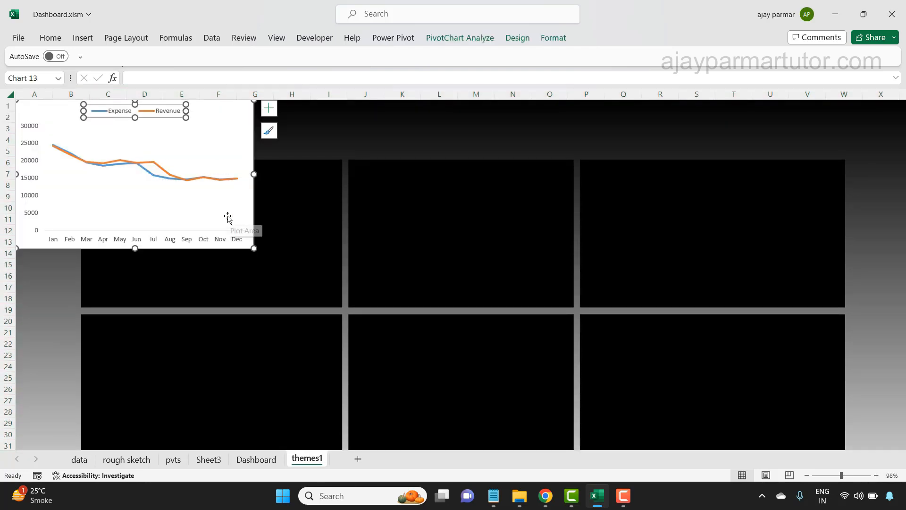
click(229, 218)
click(205, 249)
drag(205, 248, 325, 302)
drag(281, 164, 287, 167)
- Move the manufacturers' Quantity Sold and Quantity Target chart from Sheet3 into the upper-middle panel of themes1 and adjust its width
click(208, 460)
click(575, 228)
click(345, 232)
key(Delete)
click(574, 224)
key(ctrl+x)
click(307, 459)
key(ctrl+v)
drag(227, 165, 489, 192)
key(ctrl+z)
drag(279, 159, 539, 167)
drag(582, 235, 570, 235)
- Move the zone pie chart from Sheet3 into the upper-right panel of themes1
click(208, 459)
click(242, 271)
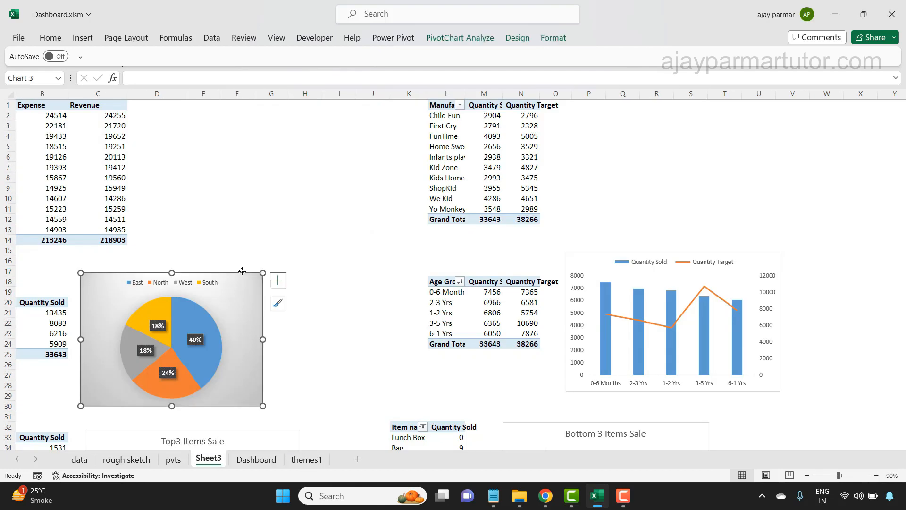
key(ctrl+x)
click(306, 459)
key(ctrl+v)
drag(282, 228, 847, 241)
- Move the age group Quantity Sold and Quantity Target combo chart from Sheet3 to themes1
click(208, 459)
click(581, 264)
key(ctrl+x)
click(306, 459)
key(ctrl+v)
- Move the Top3, Bottom 3, Return and Revenue charts and target rectangles from Sheet3 into the lower-middle and lower-right panels of themes1
click(209, 460)
scroll(263, 284, down, 8)
click(262, 283)
key(ctrl+x)
scroll(267, 348, down, 2)
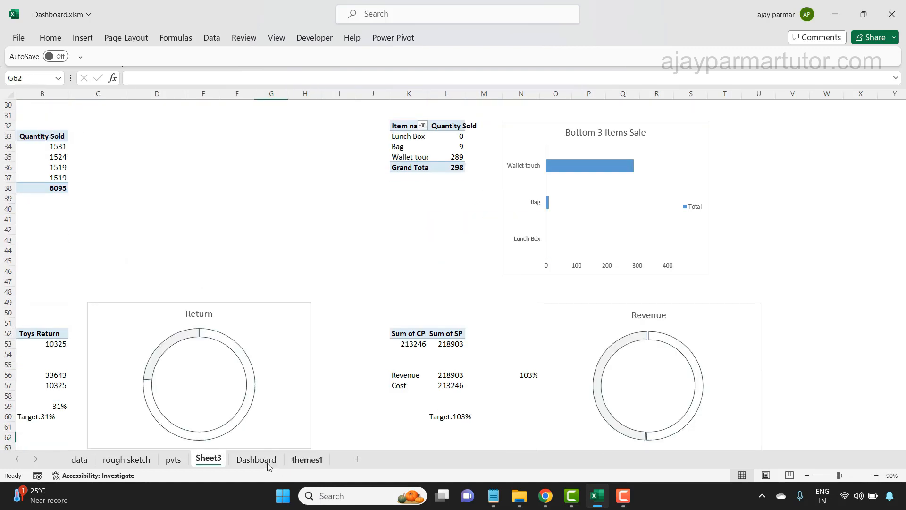
click(306, 459)
key(ctrl+v)
drag(219, 224, 494, 319)
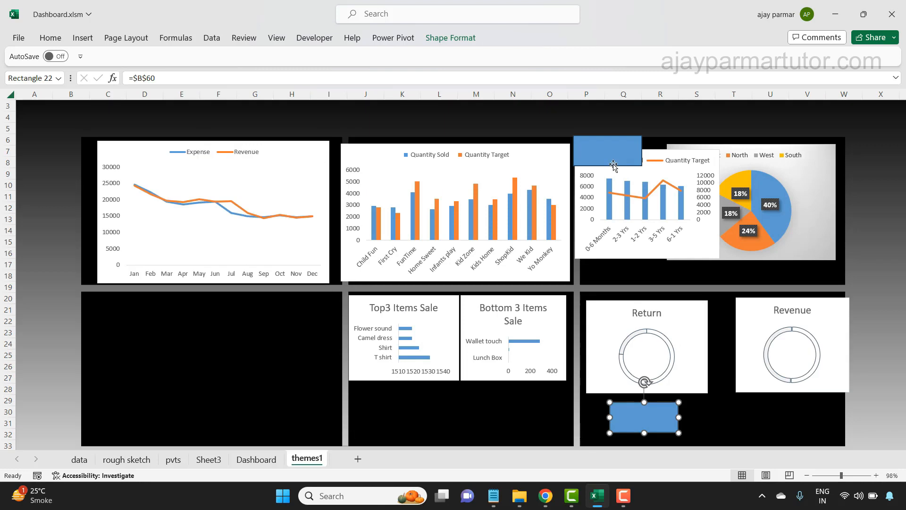
drag(614, 163, 802, 422)
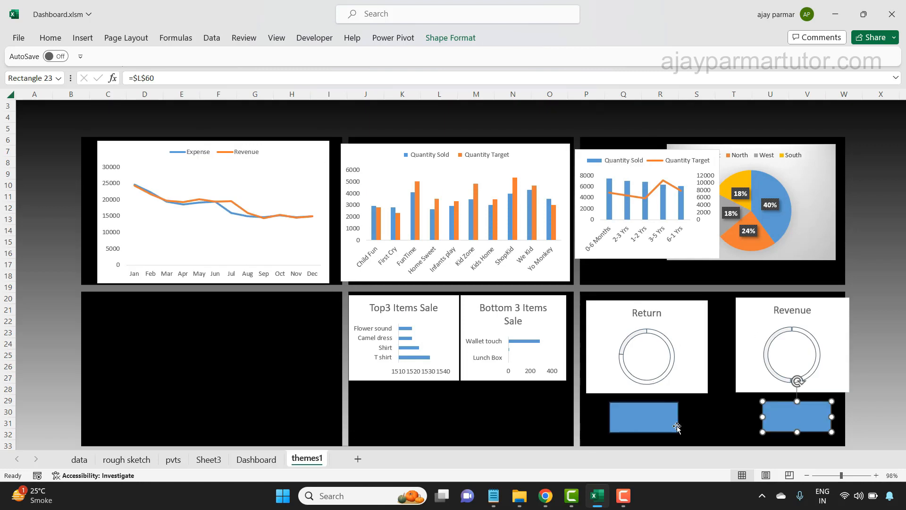
- Link the rectangle under the Return chart to its target cell with the formula =Sheet3!$B$60
click(636, 422)
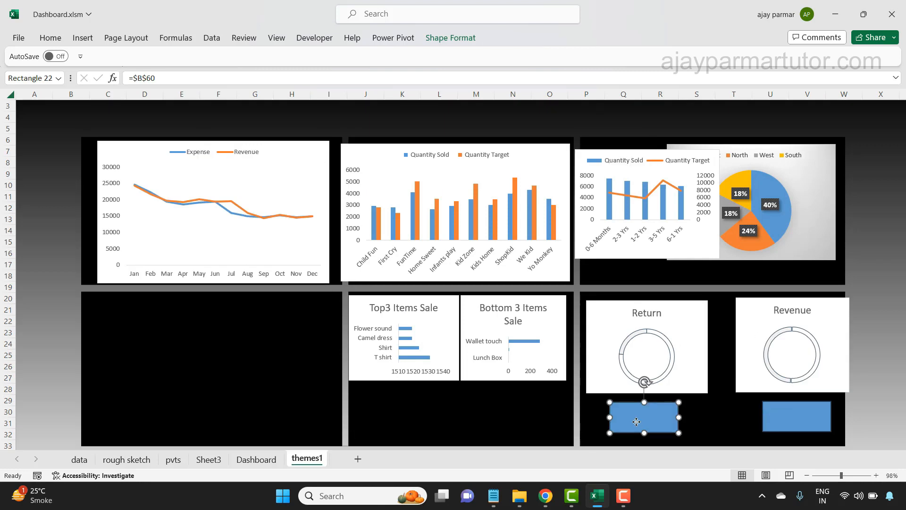
click(137, 77)
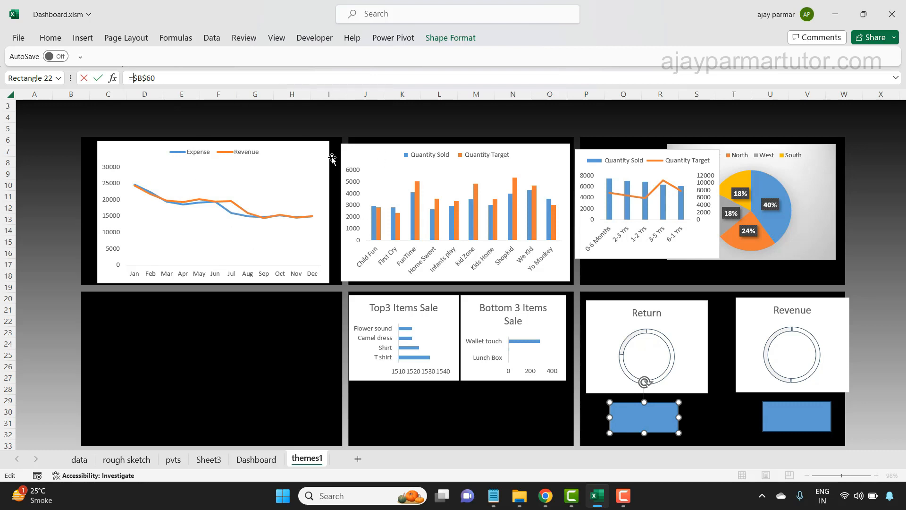
text(SHEET)
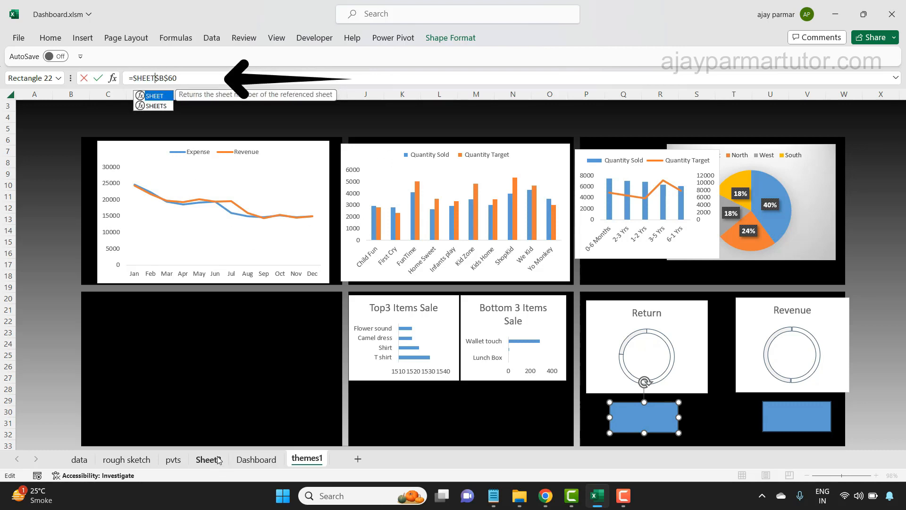
text(3!)
key(Return)
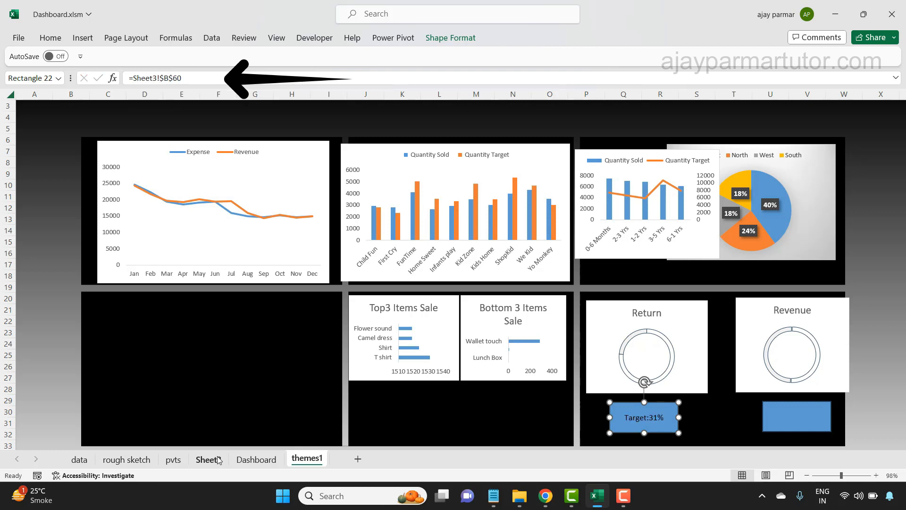
- Link the rectangle under the Revenue chart to its target cell with the formula =Sheet3!$L$60
click(797, 404)
click(136, 79)
text(SHEET)
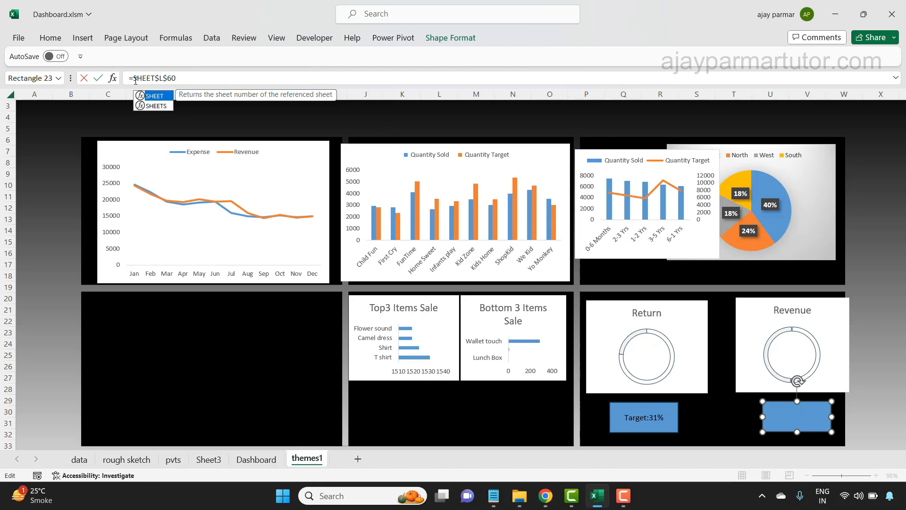
text(3)
text(!)
key(Return)
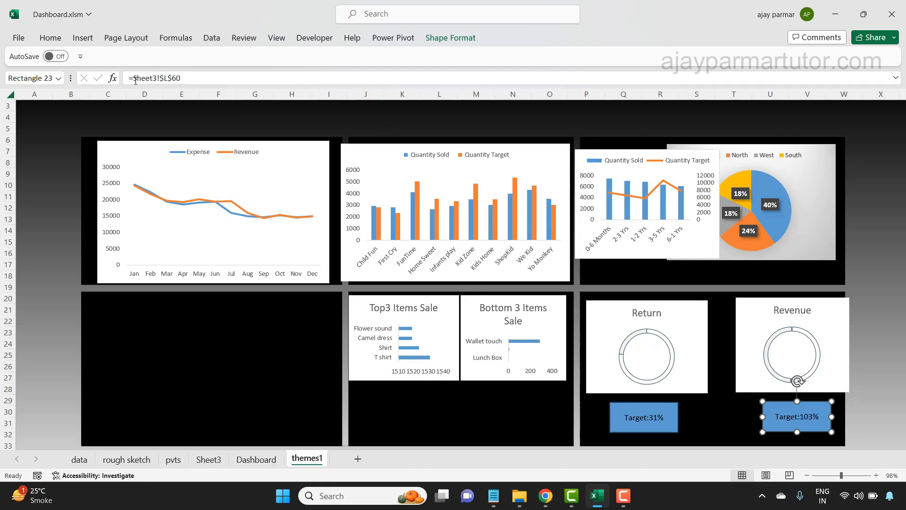
- Look over the whole of Sheet3 for any charts left beside the pivot tables
click(211, 458)
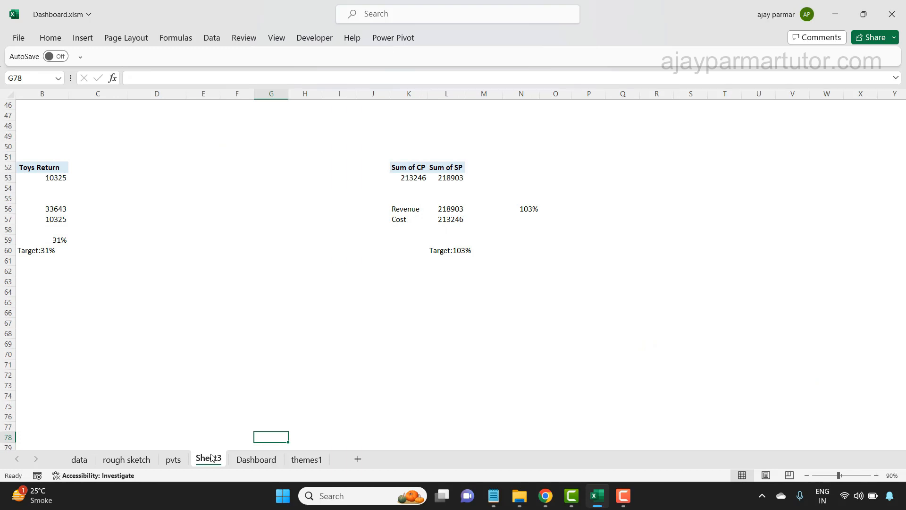
click(138, 409)
key(Home)
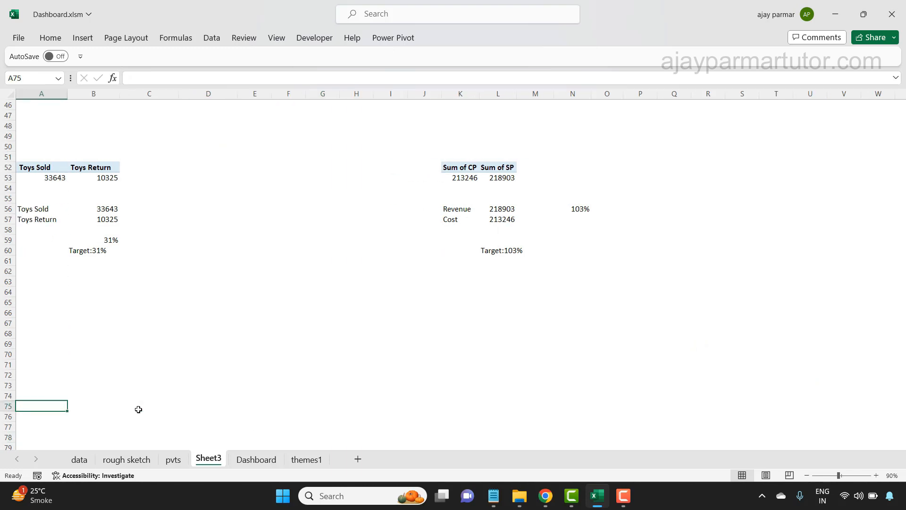
key(ctrl+Up)
key(ctrl+Home)
click(806, 471)
click(806, 471)
click(806, 471)
click(806, 472)
click(806, 471)
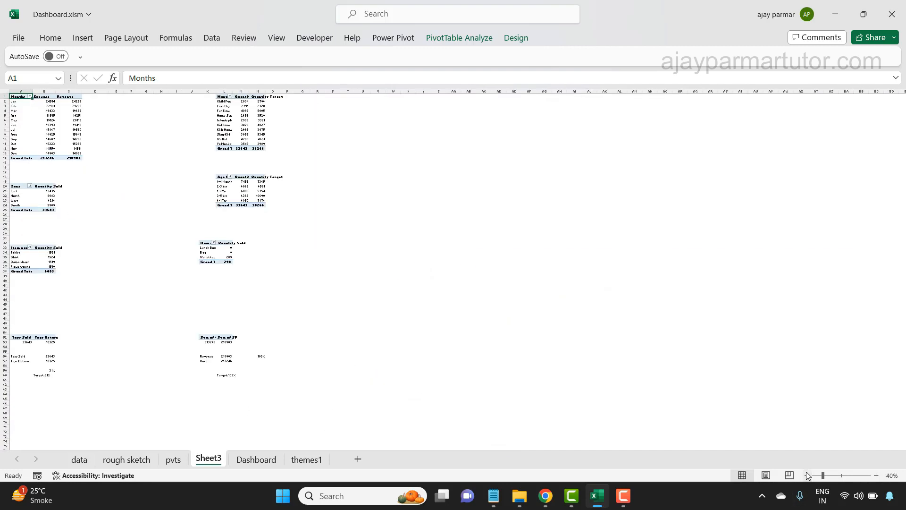
click(844, 475)
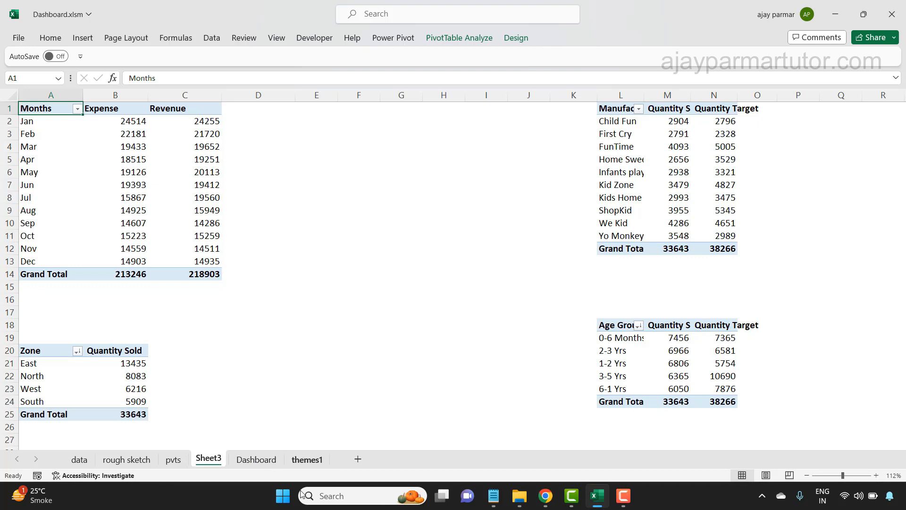
- Using the Dashboard sheet as reference, move the manufacturers' chart to the lower-left panel and the Top3 and Bottom 3 charts to the upper-middle panel
click(262, 459)
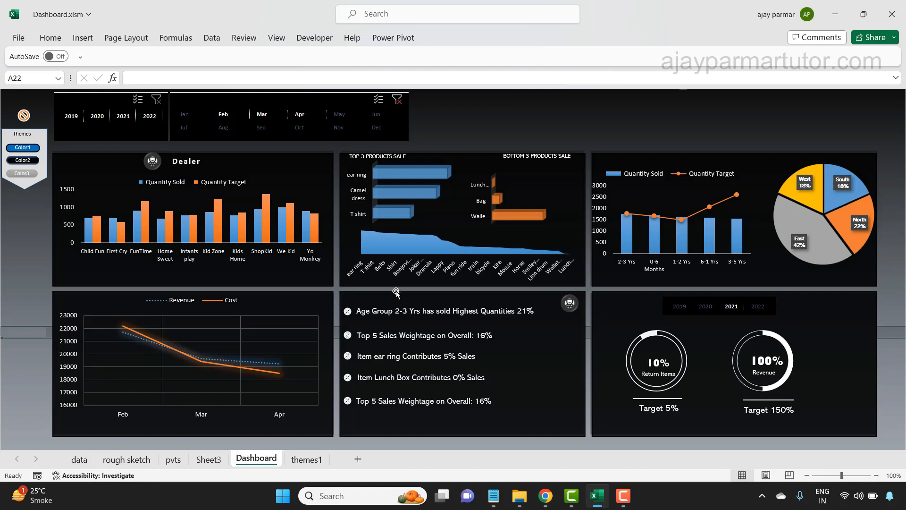
click(304, 460)
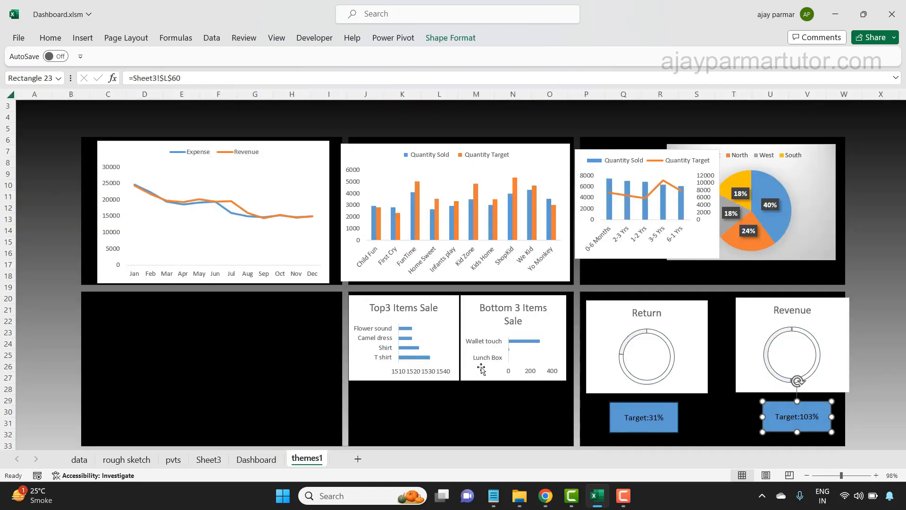
click(255, 460)
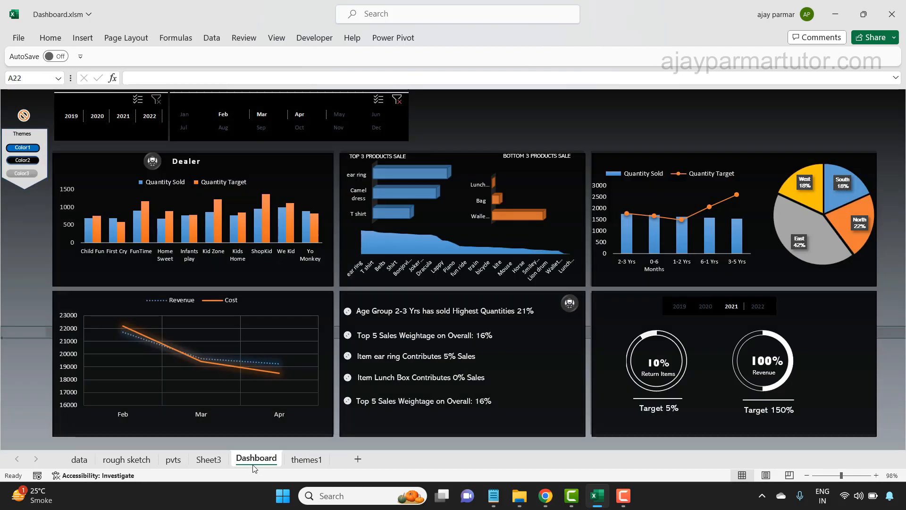
click(307, 463)
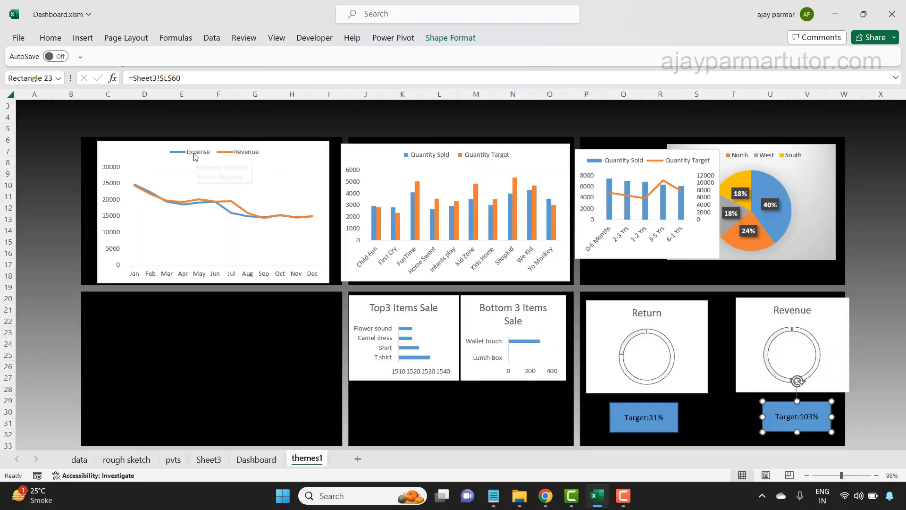
click(255, 460)
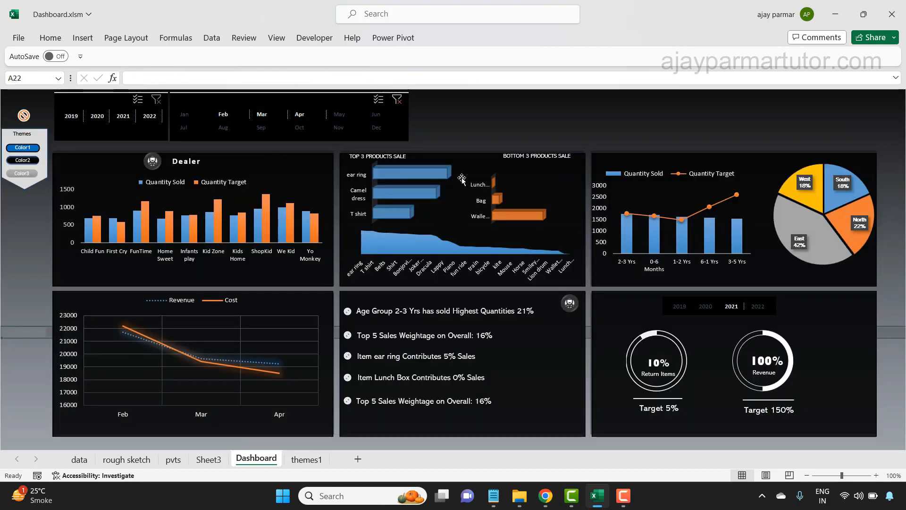
click(308, 461)
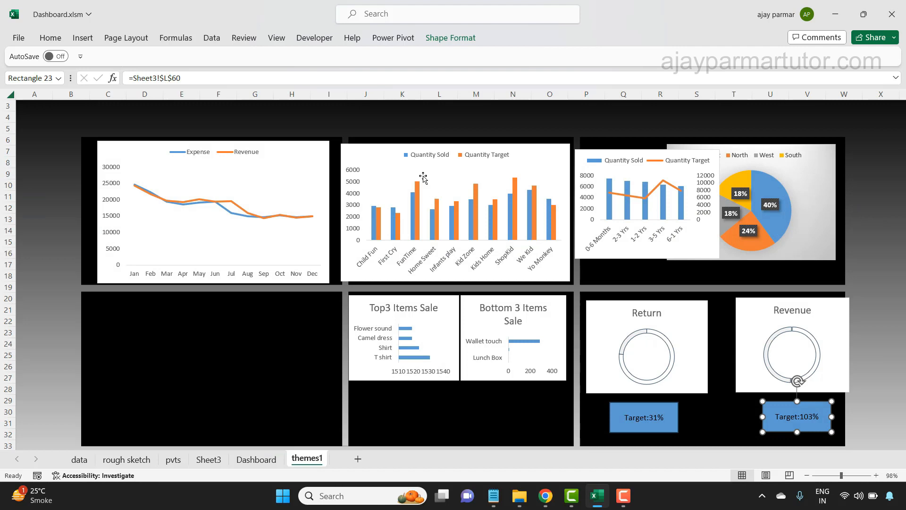
drag(412, 145, 171, 298)
drag(439, 299, 443, 147)
drag(525, 301, 529, 147)
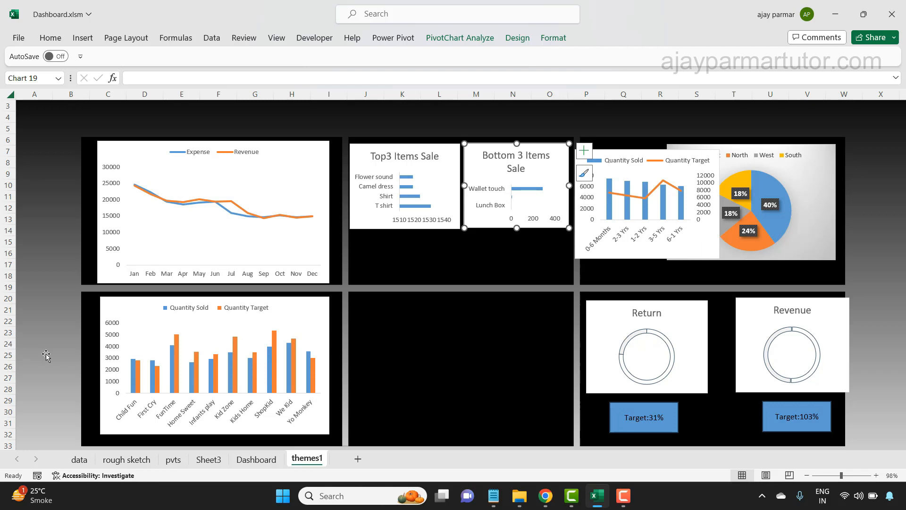
- Check the Dashboard layout, then shrink the zone pie chart and place it at the right edge of the upper-right panel
click(22, 394)
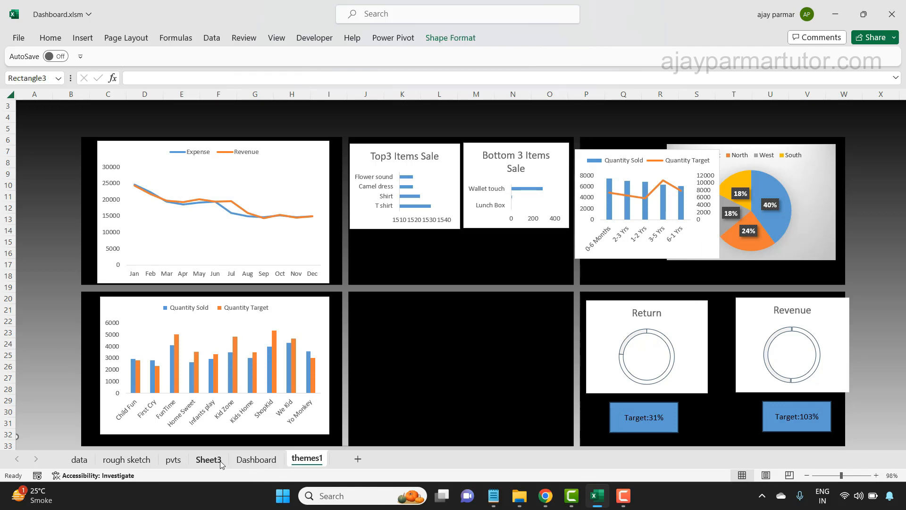
click(257, 459)
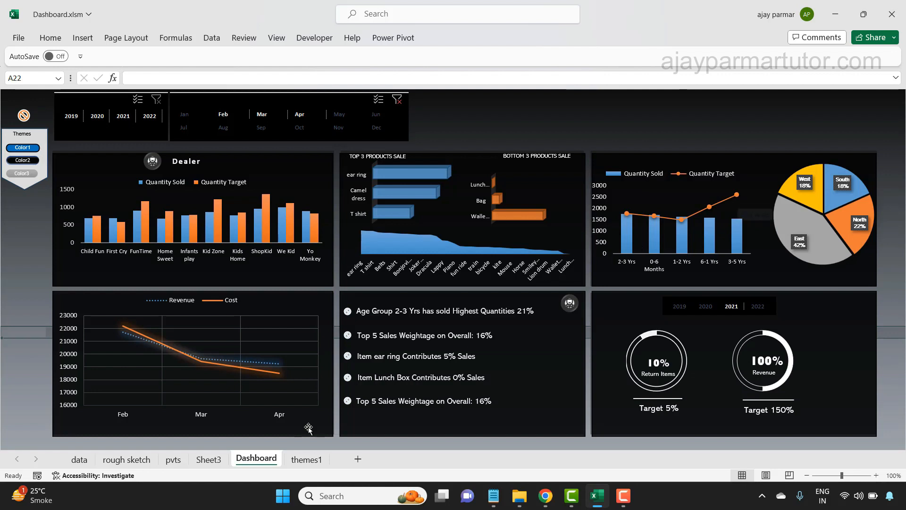
click(308, 460)
click(821, 151)
drag(667, 144, 706, 156)
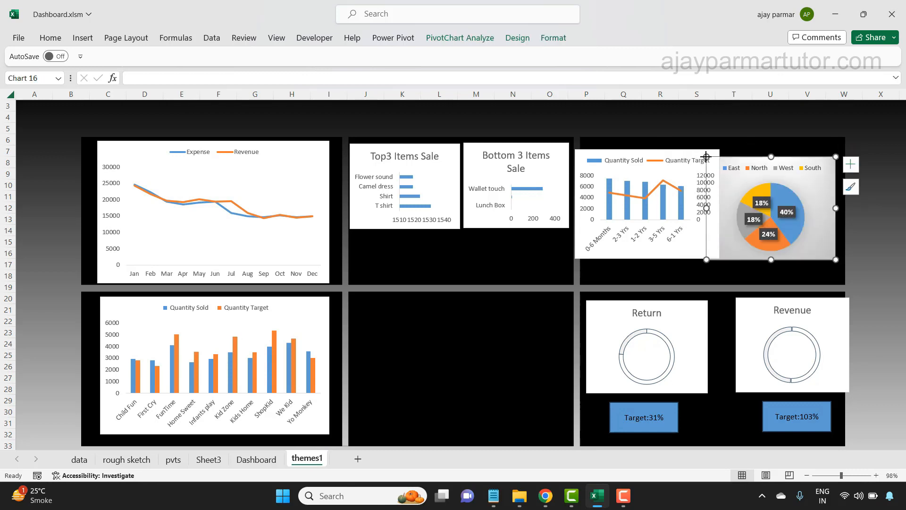
drag(789, 159, 801, 149)
- Widen both rows of black background panels to the right and reduce their height slightly at the top and bottom edges
click(869, 260)
click(783, 270)
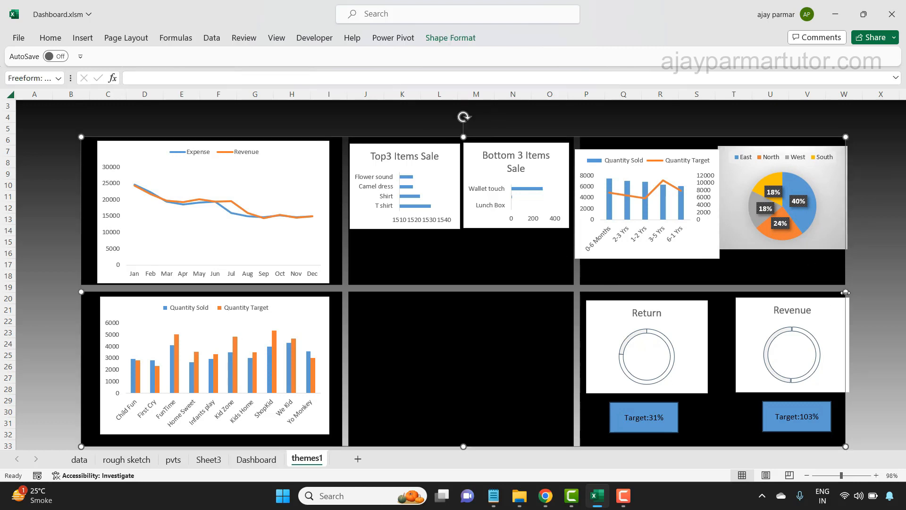
drag(846, 292, 891, 287)
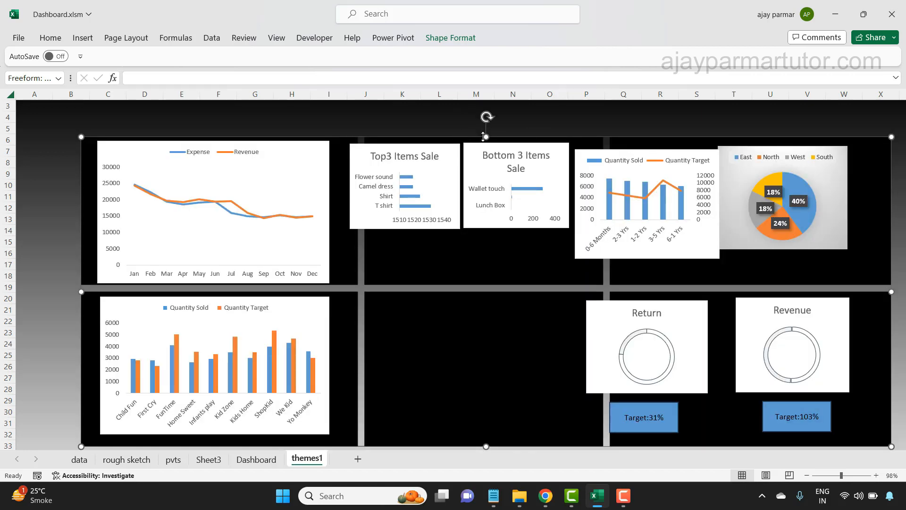
drag(486, 136, 486, 151)
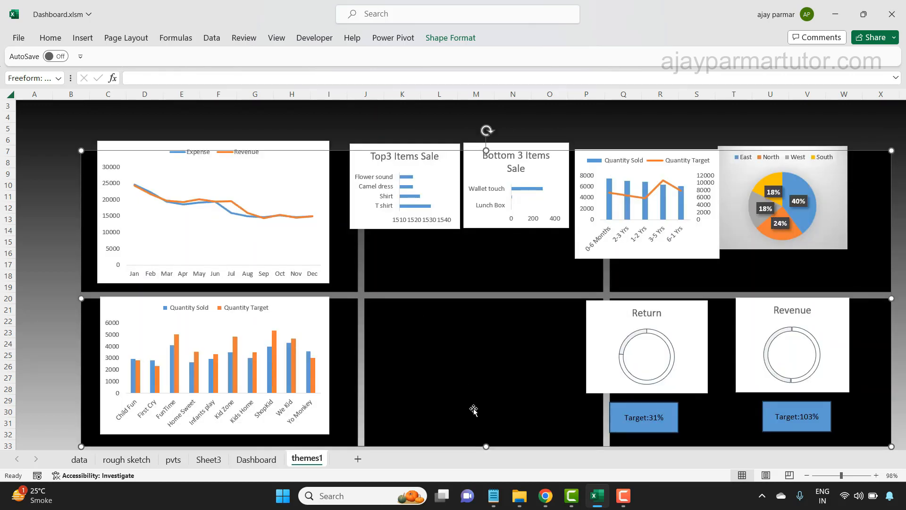
mouse_move(485, 445)
mouse_down()
mouse_move(482, 435)
mouse_move(485, 442)
mouse_up()
click(223, 122)
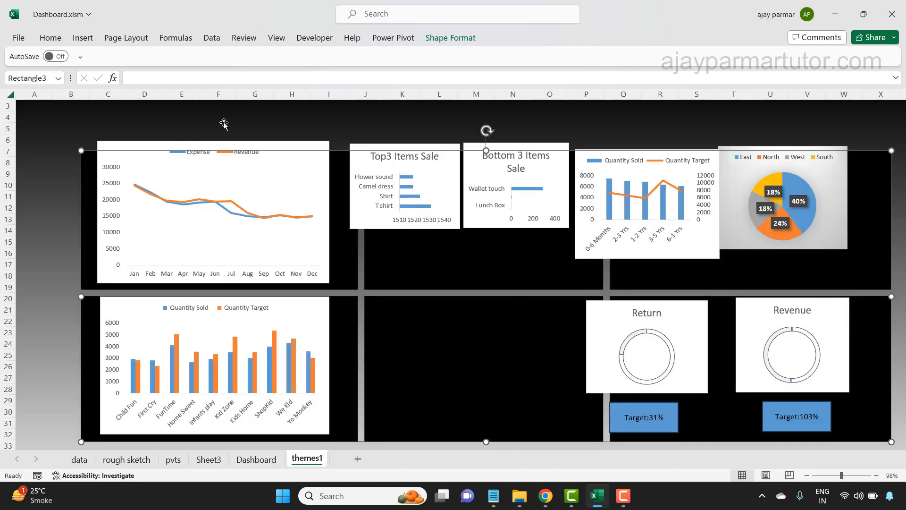
- Resize the age group combo chart and the zone pie chart and place them side by side in the upper-right panel
click(267, 146)
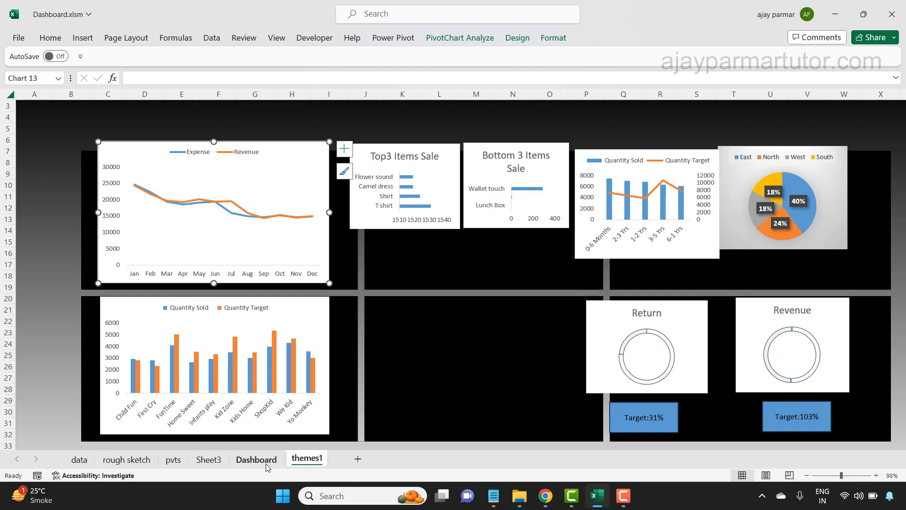
click(688, 248)
drag(575, 258, 604, 248)
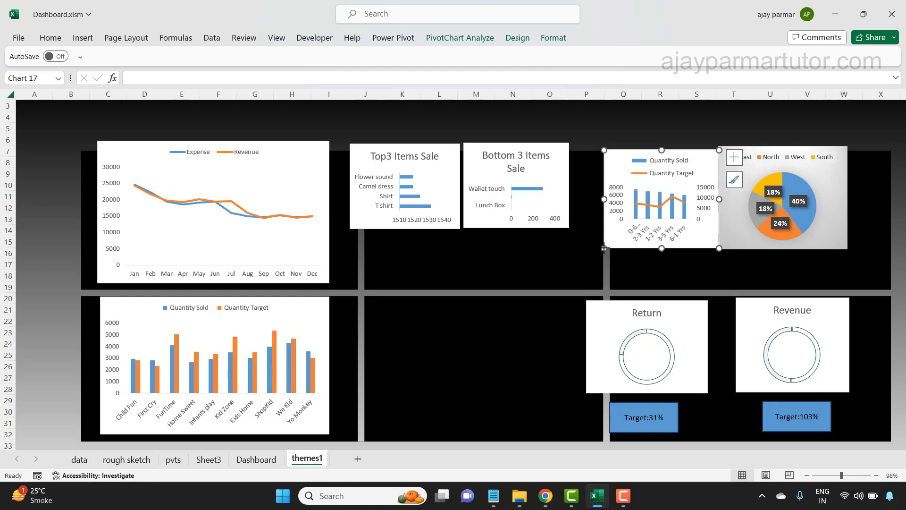
drag(834, 242, 825, 279)
drag(657, 247, 666, 282)
drag(729, 224, 757, 224)
click(773, 273)
drag(759, 279, 781, 276)
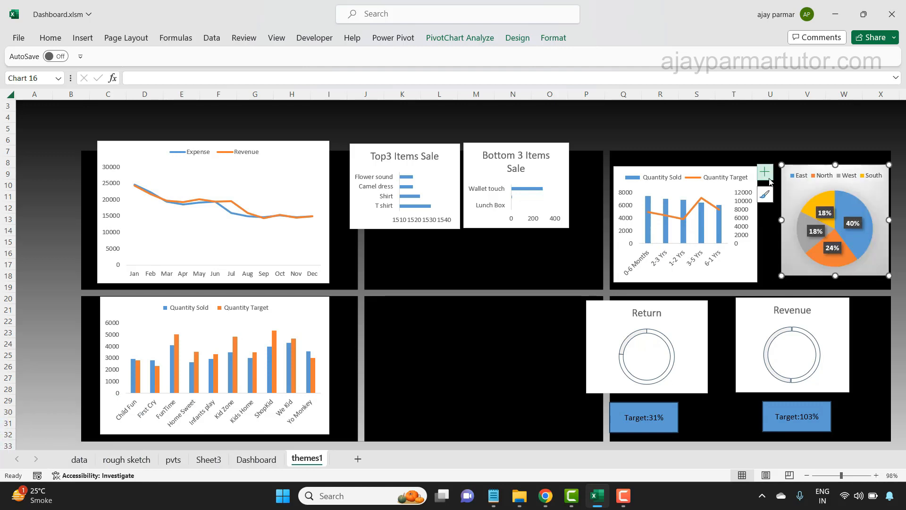
- Widen the age group chart up to the pie chart and align their top edges
click(737, 170)
drag(758, 223, 774, 224)
drag(731, 169, 731, 167)
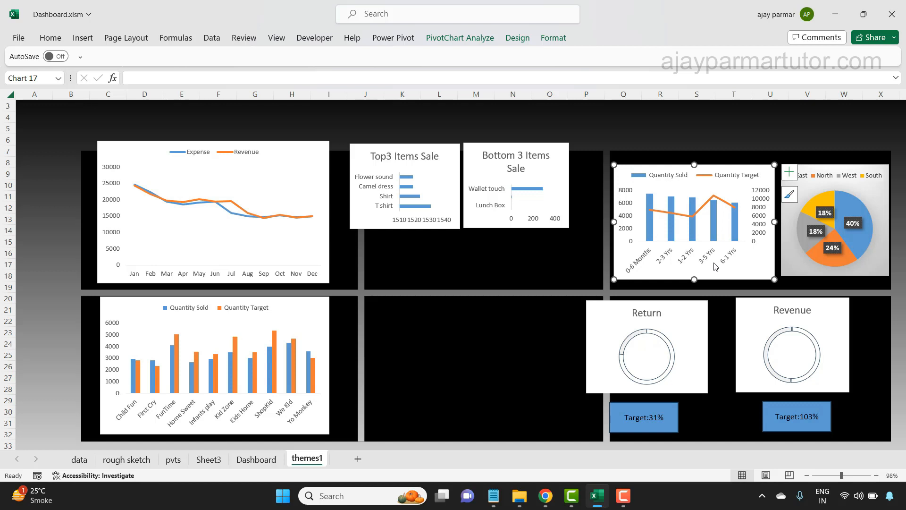
click(835, 167)
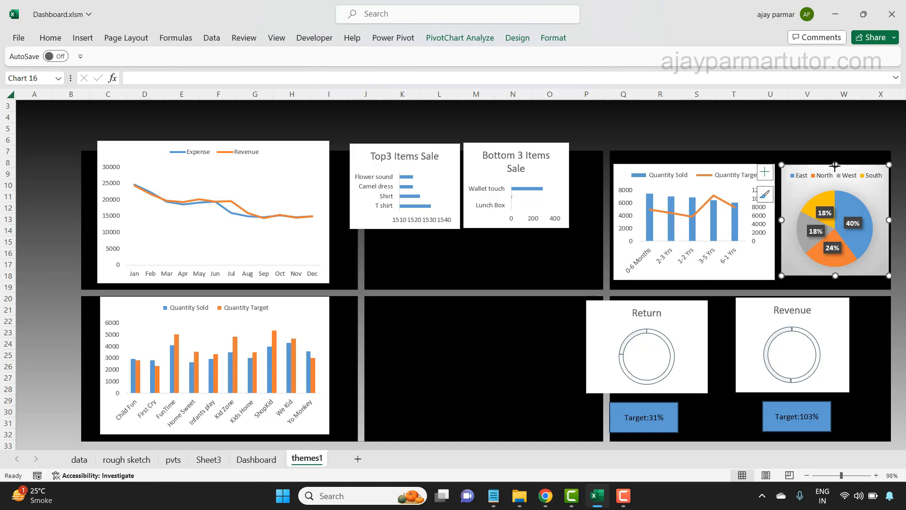
click(771, 225)
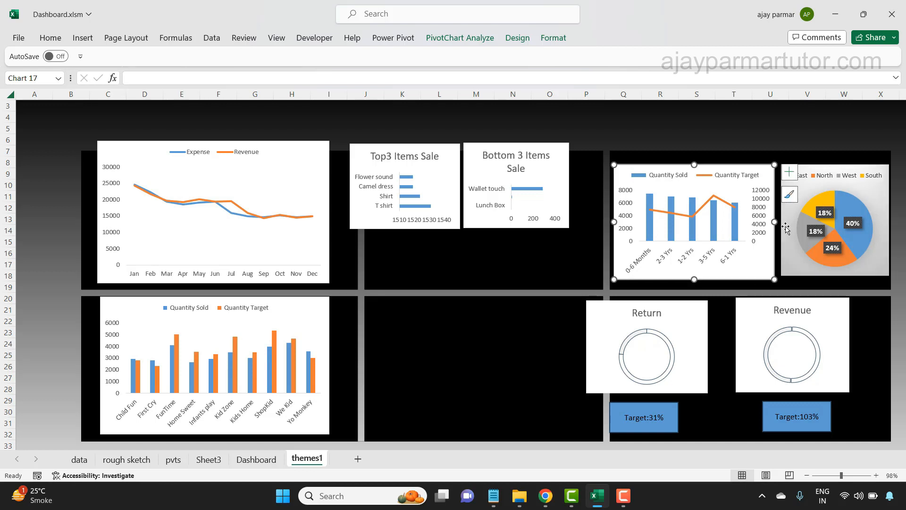
- Widen the age group chart slightly toward the zone pie chart and extend the pie chart's lower edge a little
drag(774, 221, 776, 222)
drag(835, 276, 835, 276)
- Move the Bottom 3 Items Sale and Top3 Items Sale charts side by side into the upper-middle panel
click(542, 248)
click(548, 216)
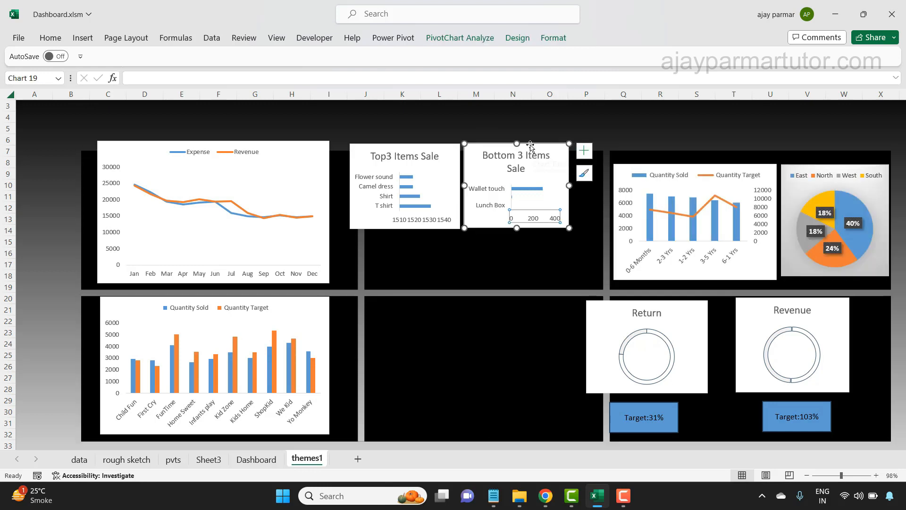
drag(530, 146, 561, 157)
click(439, 145)
drag(439, 145, 457, 160)
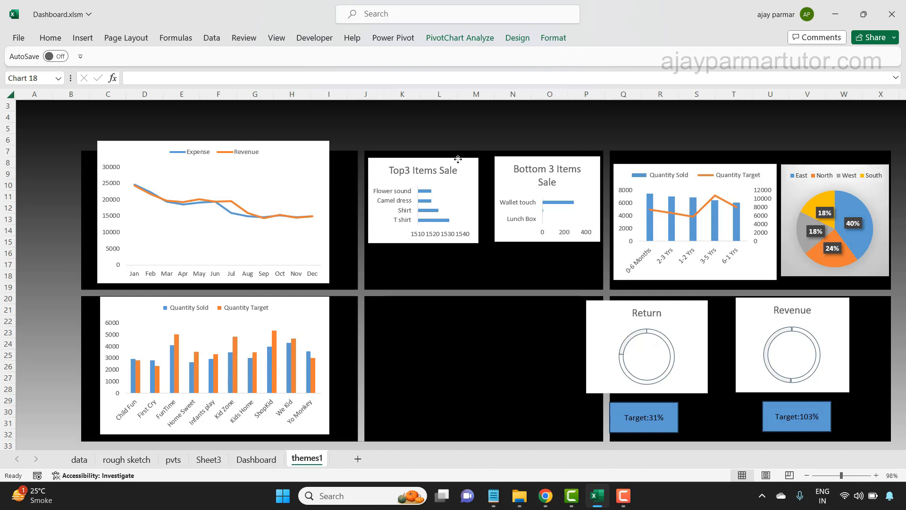
drag(458, 159, 458, 159)
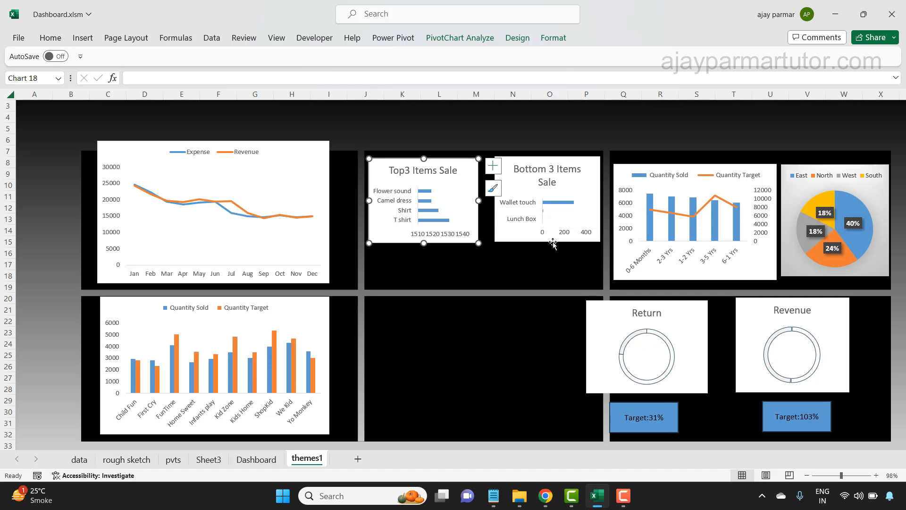
click(565, 222)
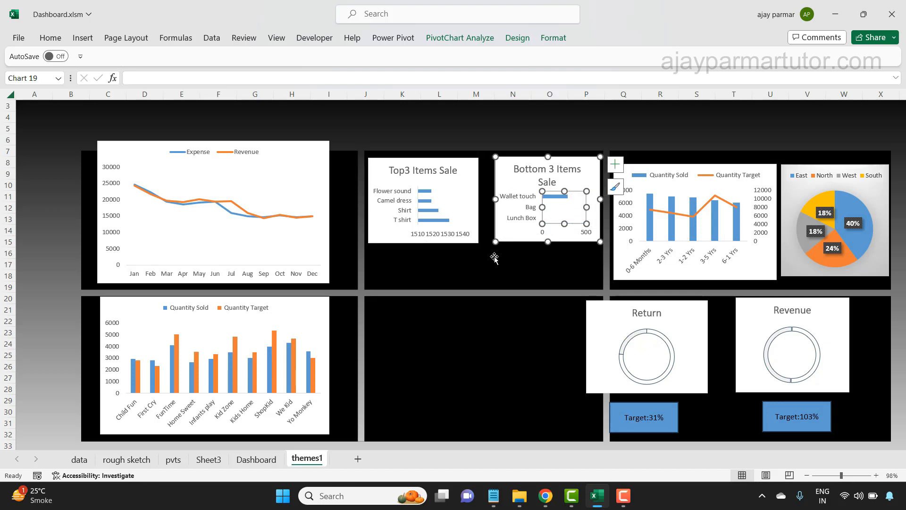
click(502, 311)
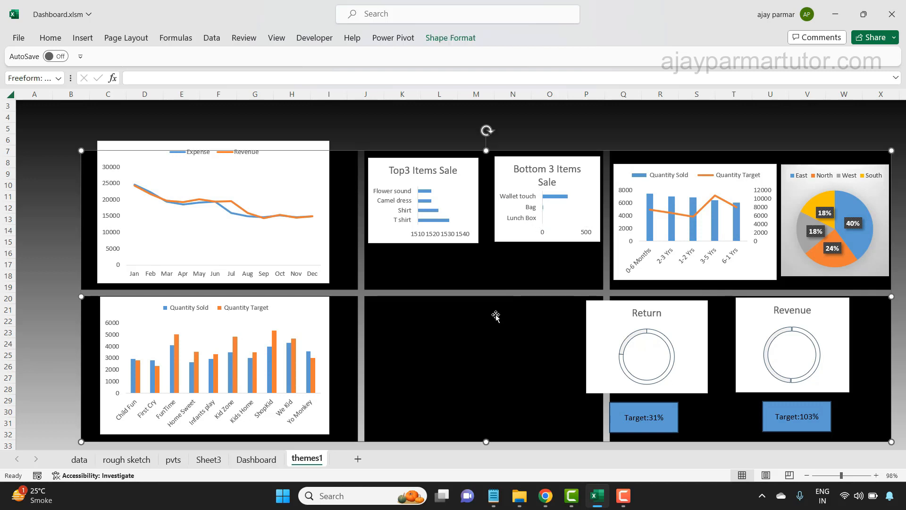
click(446, 163)
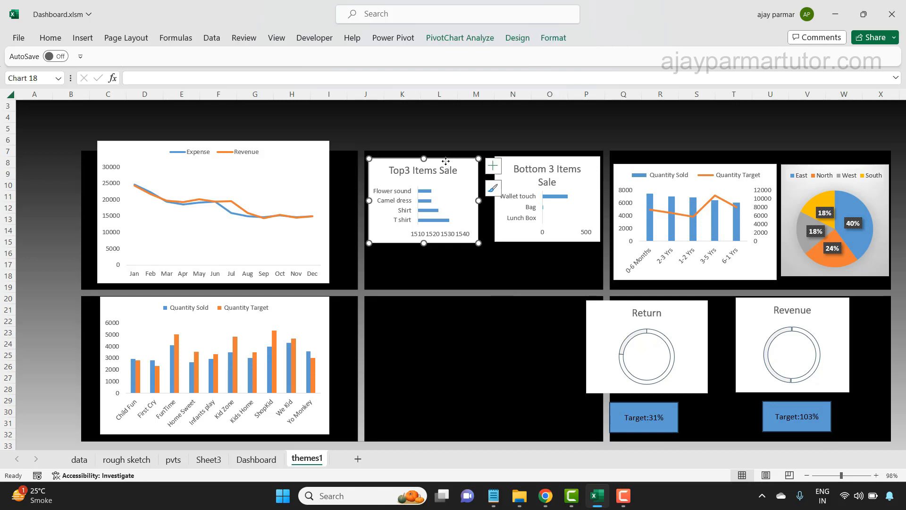
- Check the layout on the Dashboard sheet, then move the Expense and Revenue line chart out of the upper-left panel on themes1
click(237, 460)
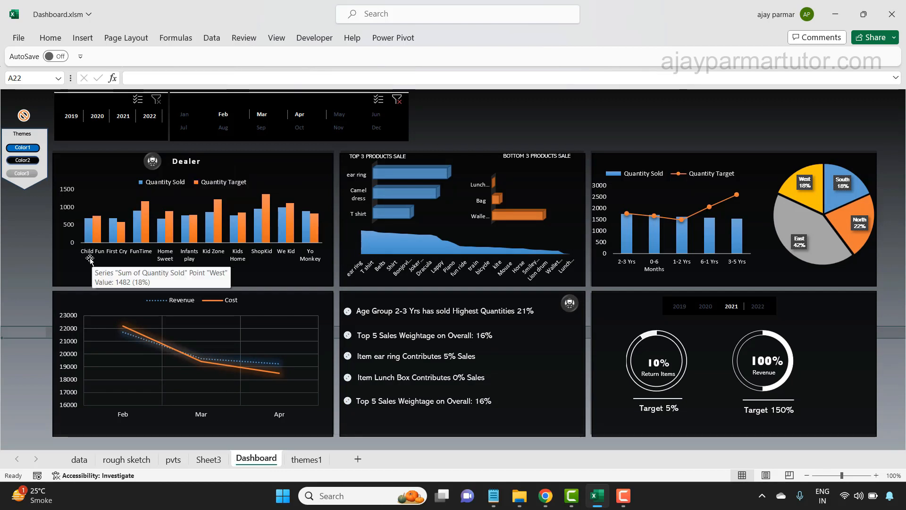
click(300, 467)
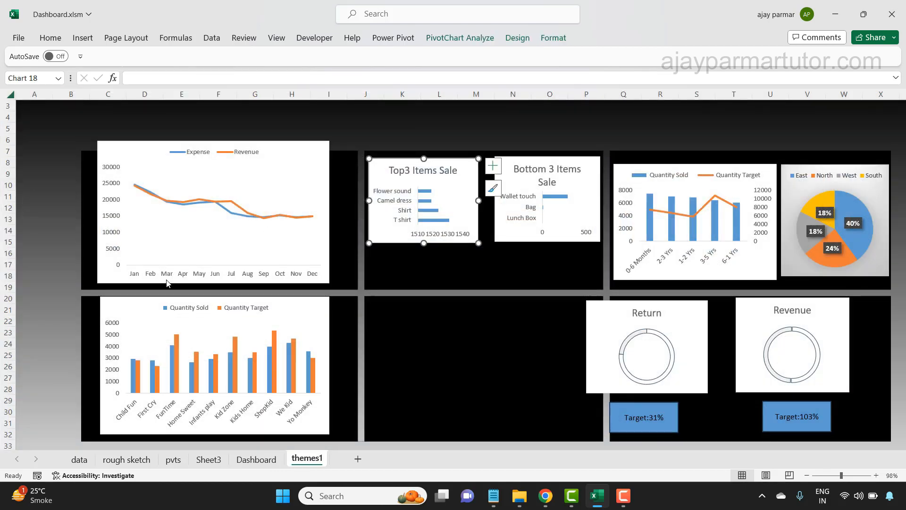
click(250, 141)
drag(213, 142, 464, 327)
- Move the dealer Quantity Sold and Quantity Target column chart into the upper-left panel and resize it to fit inside
click(302, 299)
drag(302, 299, 308, 162)
drag(336, 225, 354, 224)
drag(102, 221, 89, 222)
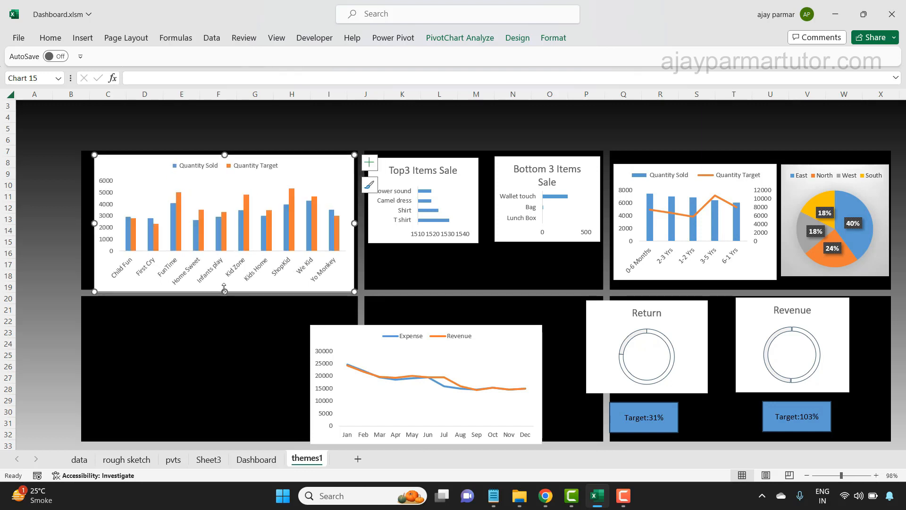
drag(224, 292, 224, 281)
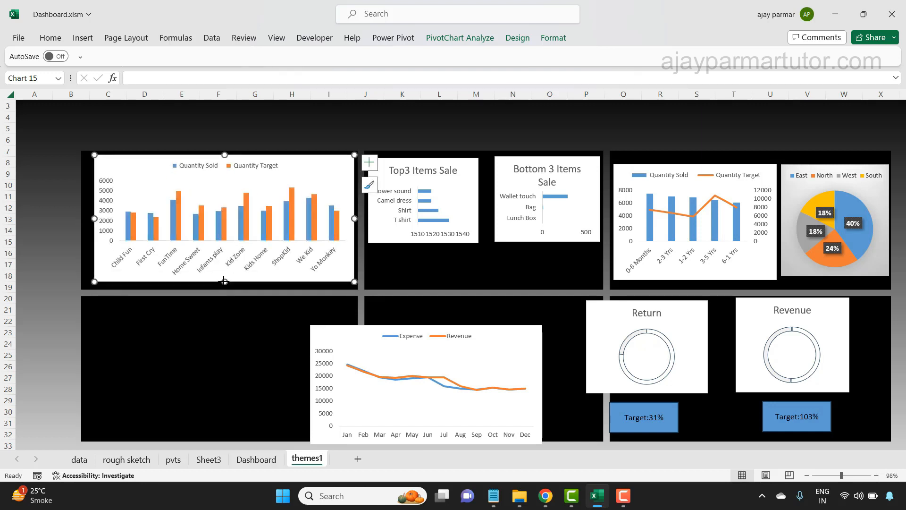
drag(301, 160, 300, 163)
- Move the Expense and Revenue line chart into the lower-left panel and enlarge it to match the width of the chart above
click(526, 325)
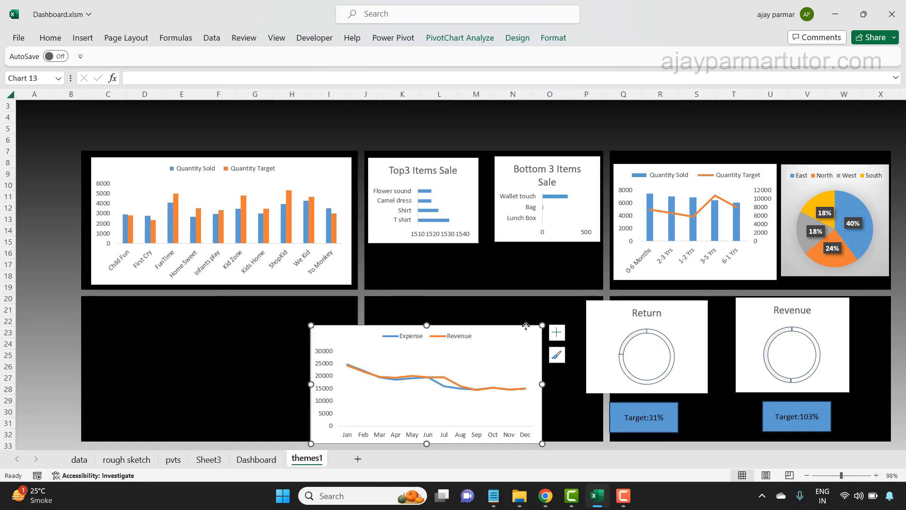
drag(525, 325, 306, 307)
drag(324, 366, 353, 366)
click(409, 373)
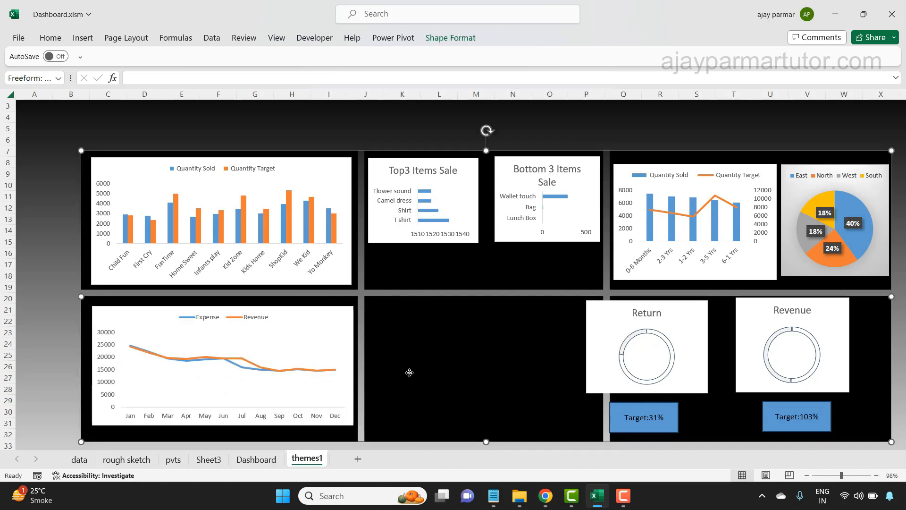
click(254, 314)
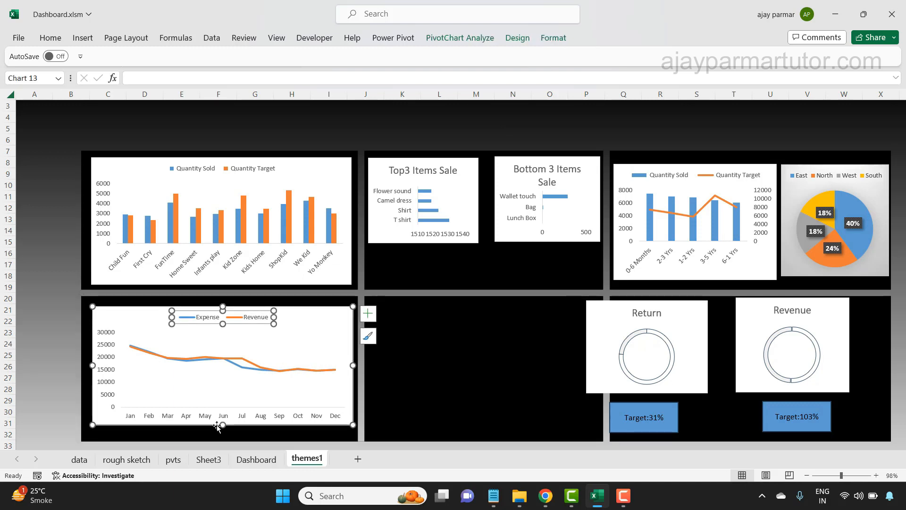
drag(191, 424, 222, 429)
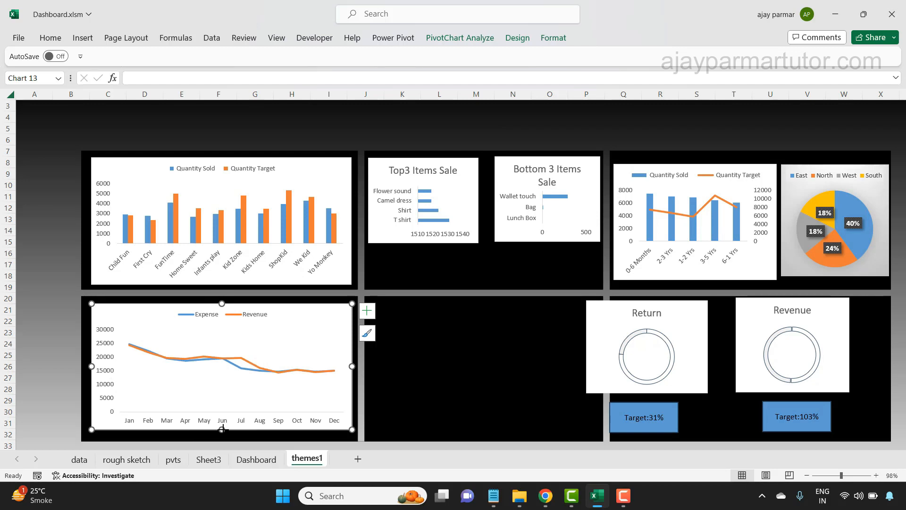
click(33, 269)
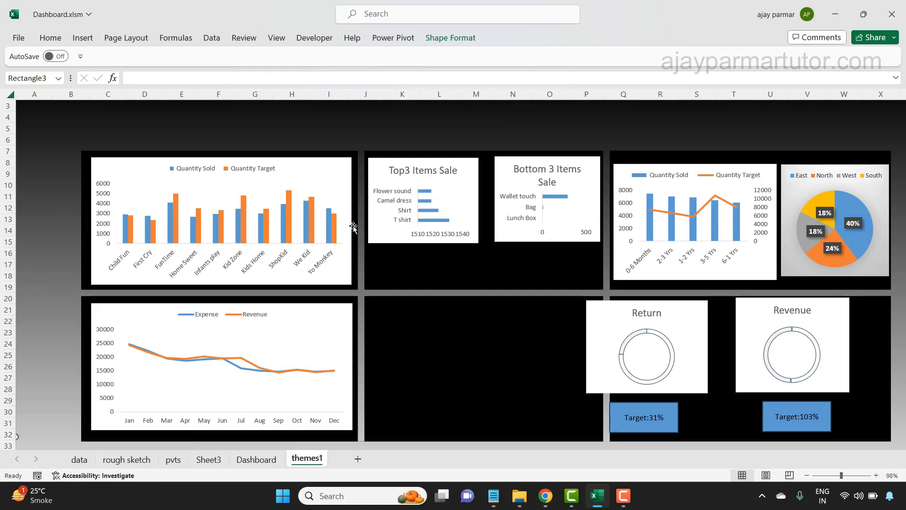
- Nudge the Top3 Items Sale chart up to align its top edge with the Bottom 3 Items Sale chart
click(473, 223)
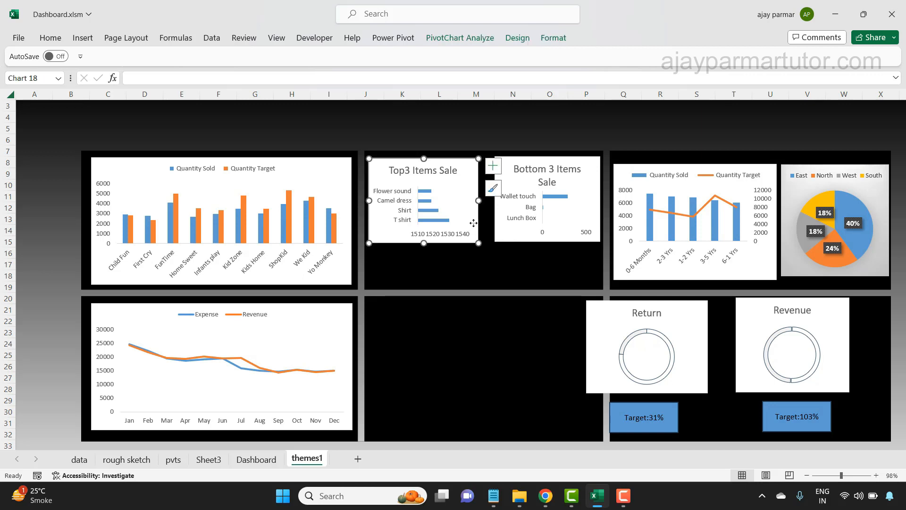
click(517, 245)
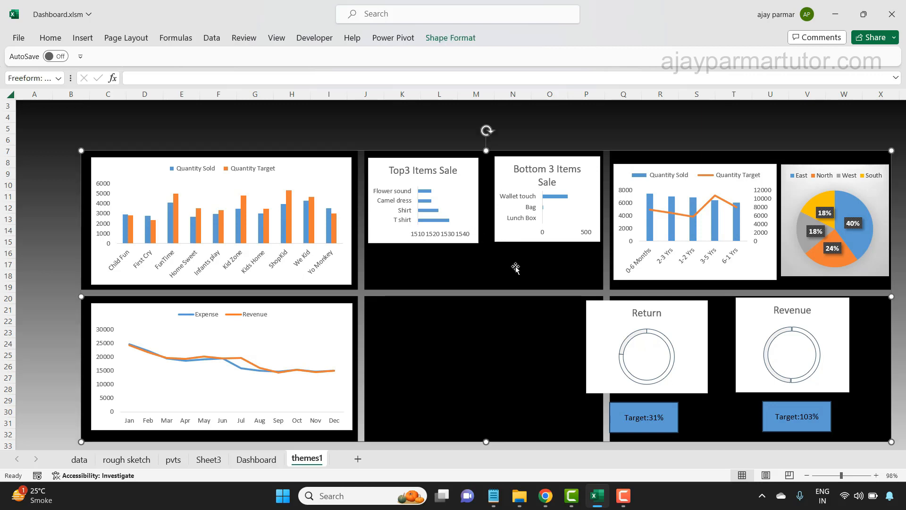
drag(464, 161, 462, 160)
click(474, 297)
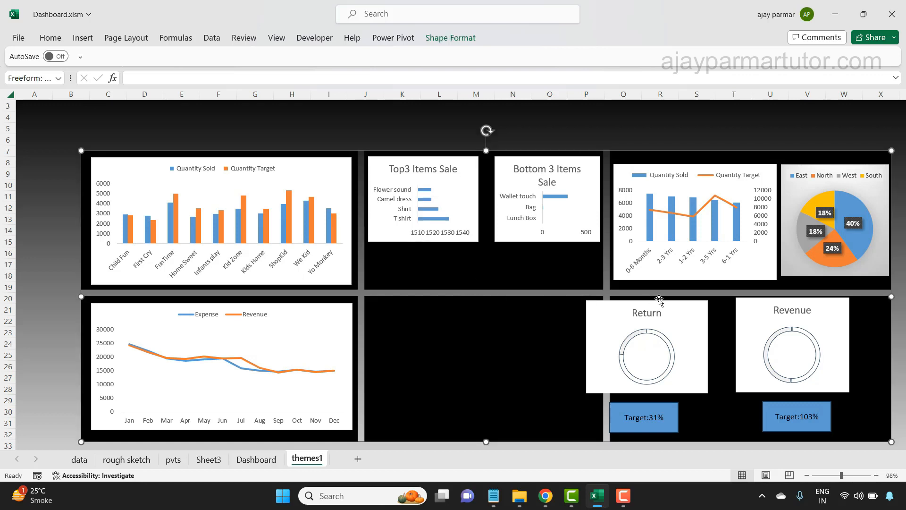
- Move the Revenue and Return doughnut charts side by side into the lower-right panel
click(811, 302)
click(828, 299)
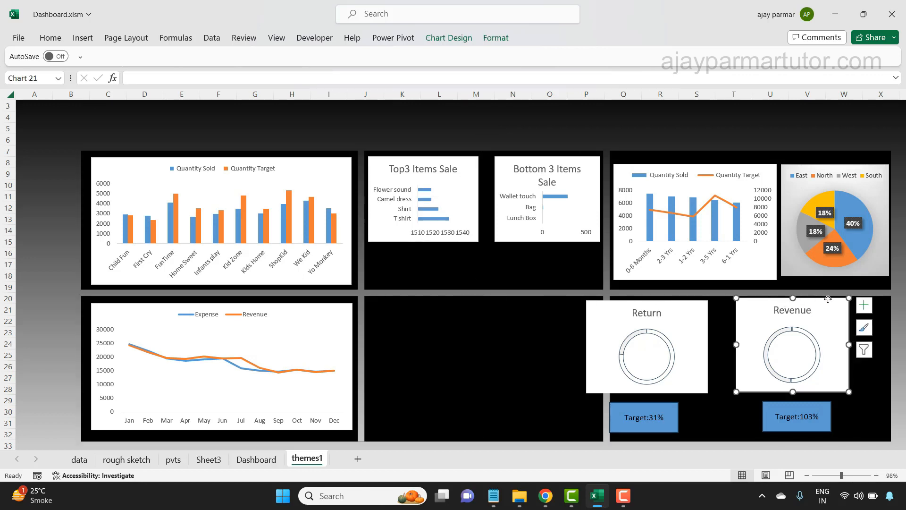
drag(839, 302, 878, 304)
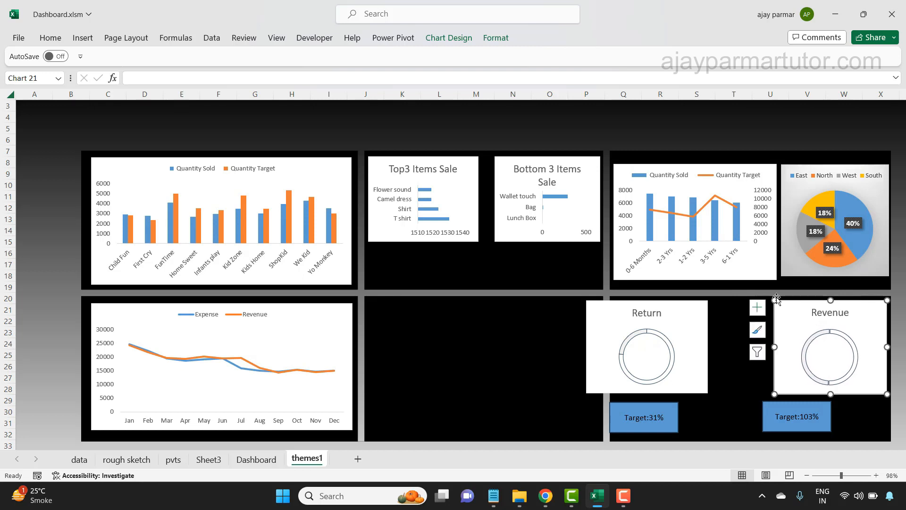
click(687, 300)
drag(678, 300, 710, 299)
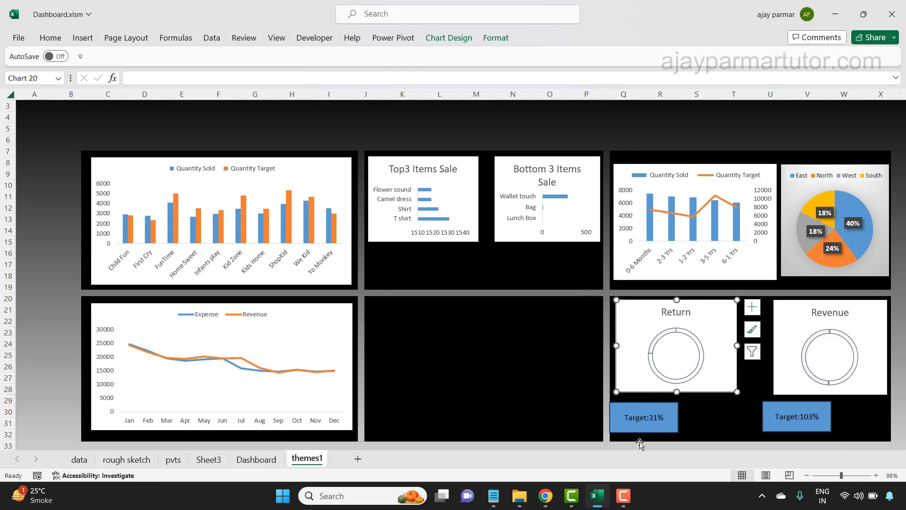
- Center the two blue Target labels beneath the Return and Revenue doughnut charts
click(642, 422)
drag(641, 423, 669, 420)
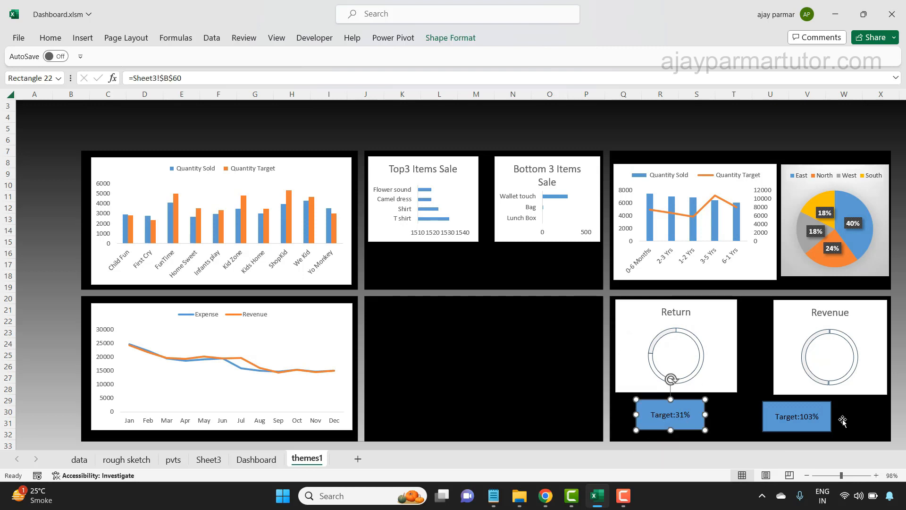
drag(814, 425, 851, 424)
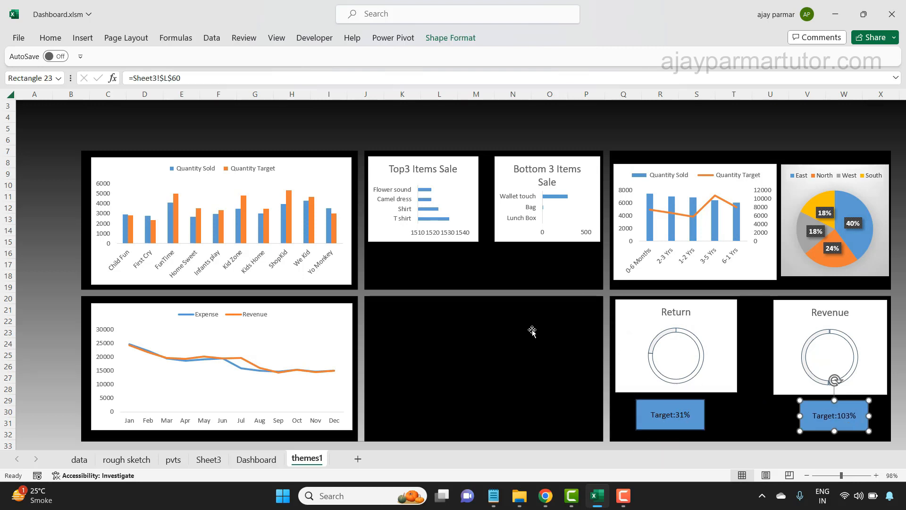
click(462, 371)
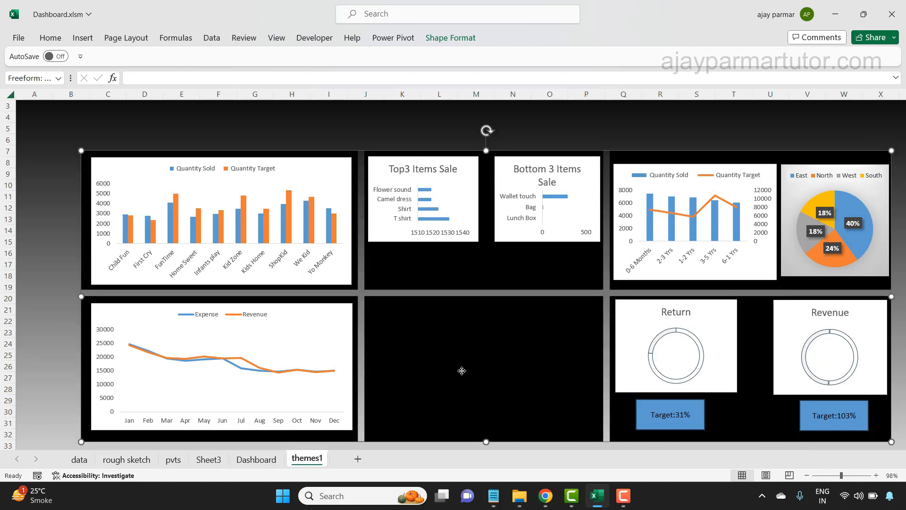
click(463, 338)
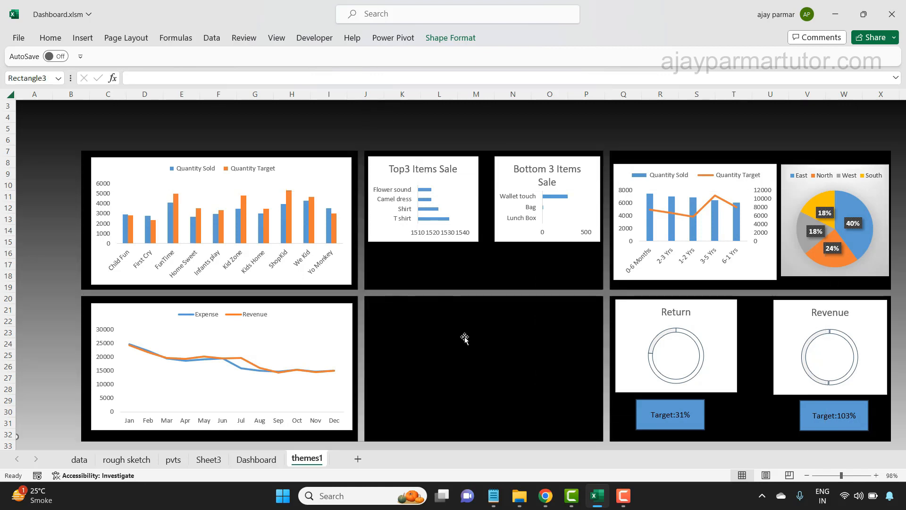
- Extend the zone pie chart's lower edge to line up with the bottom of the age group chart
click(826, 253)
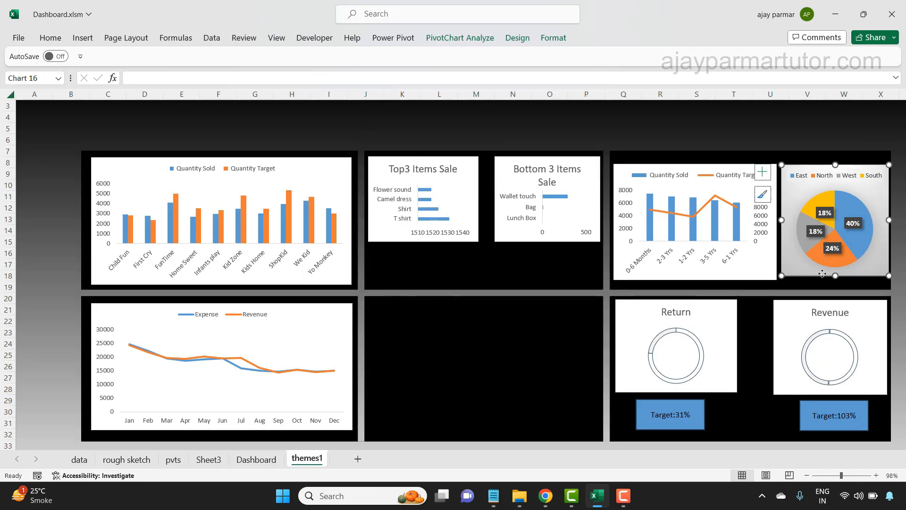
drag(835, 276, 835, 279)
click(131, 112)
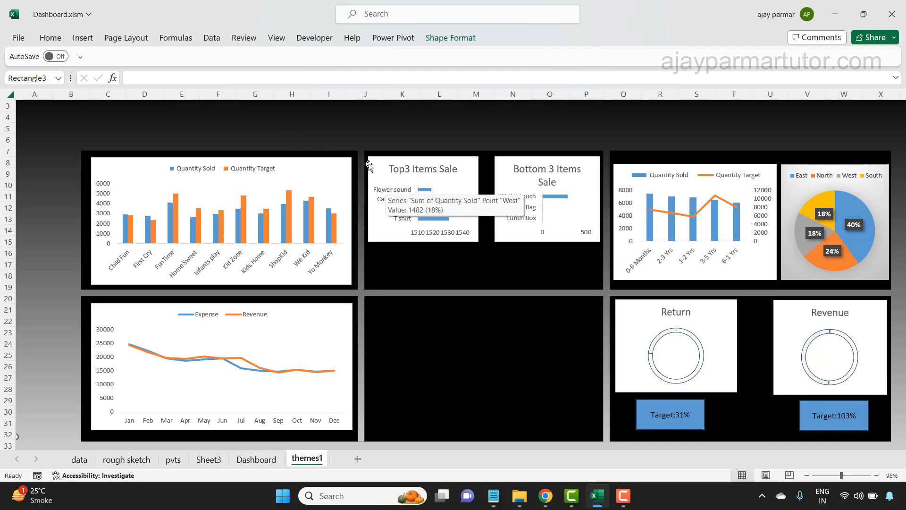
- Give the dealer column chart's area a dark gray solid fill with 100% transparency
click(306, 160)
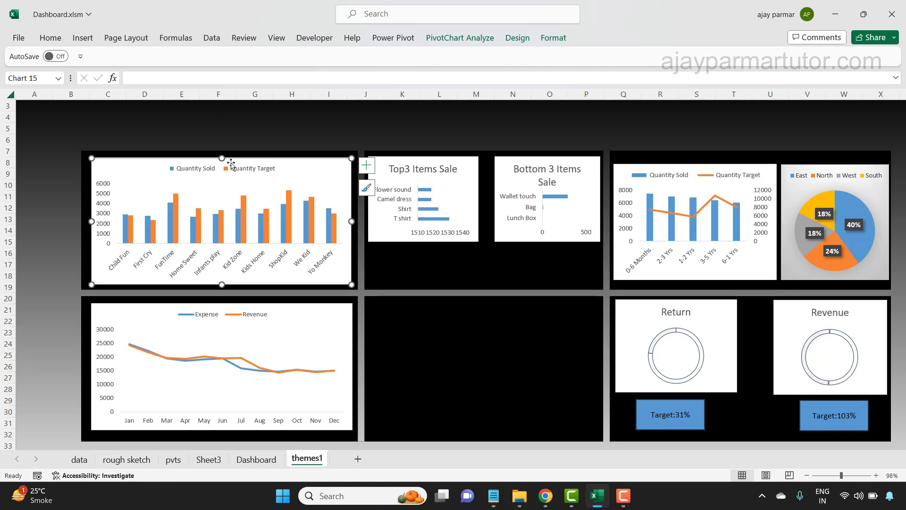
right_click(276, 161)
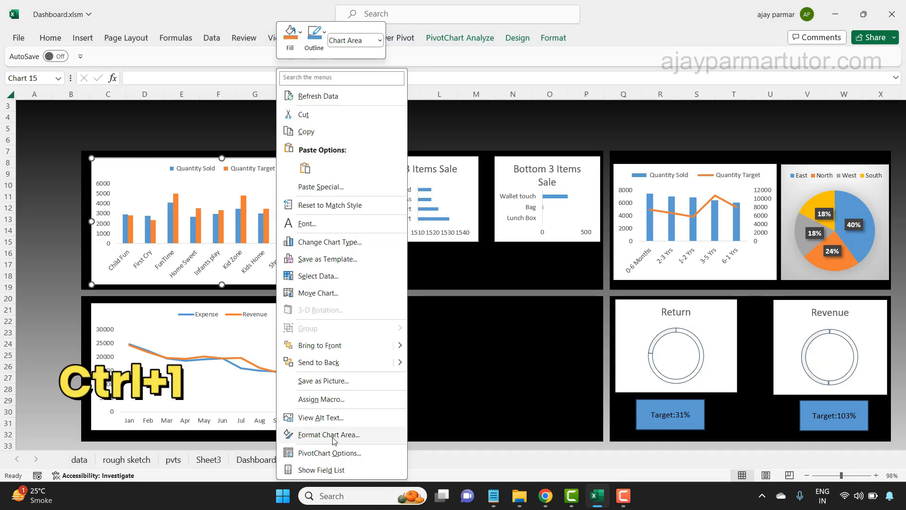
click(333, 437)
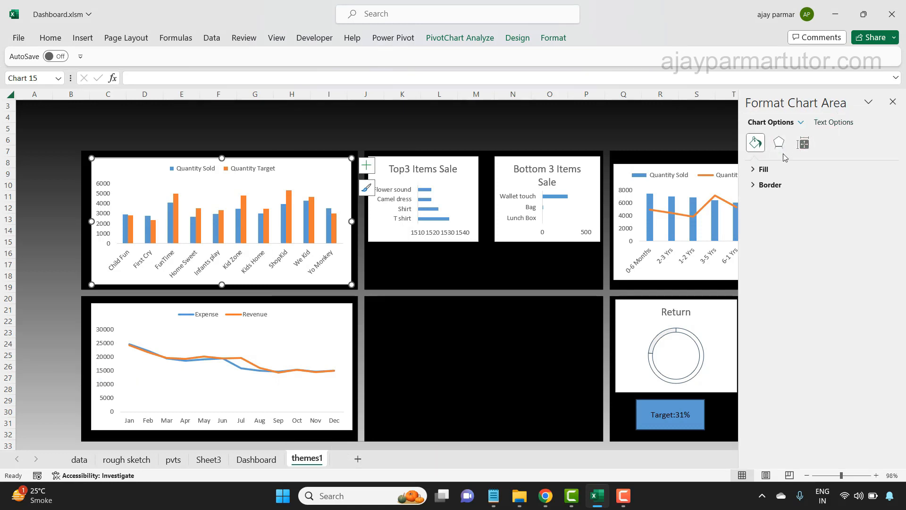
click(754, 170)
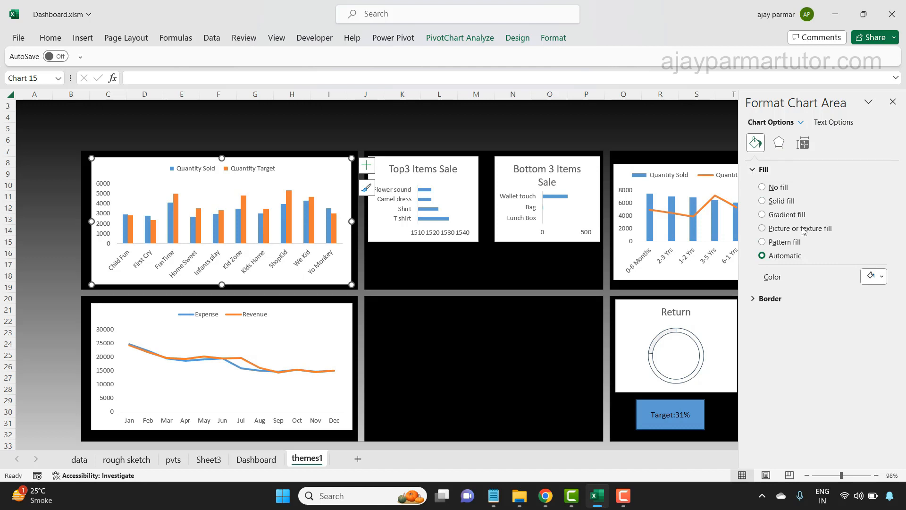
click(781, 202)
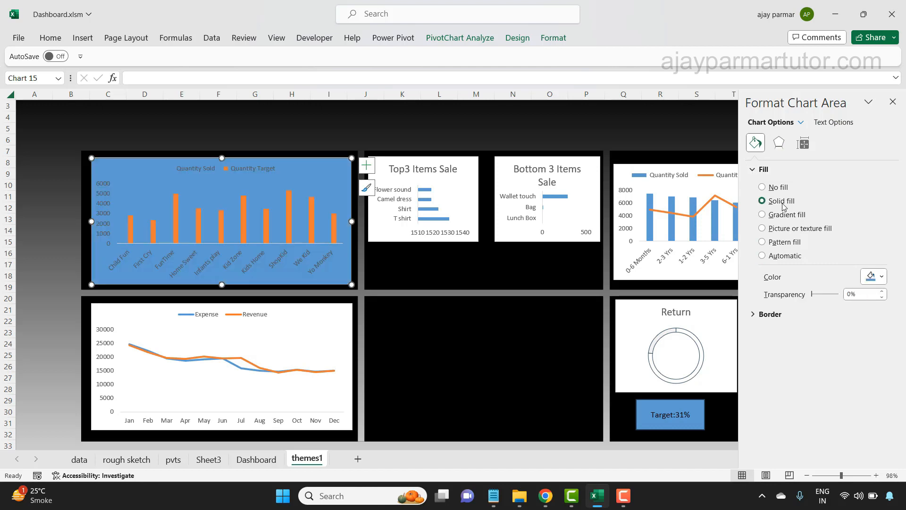
click(881, 278)
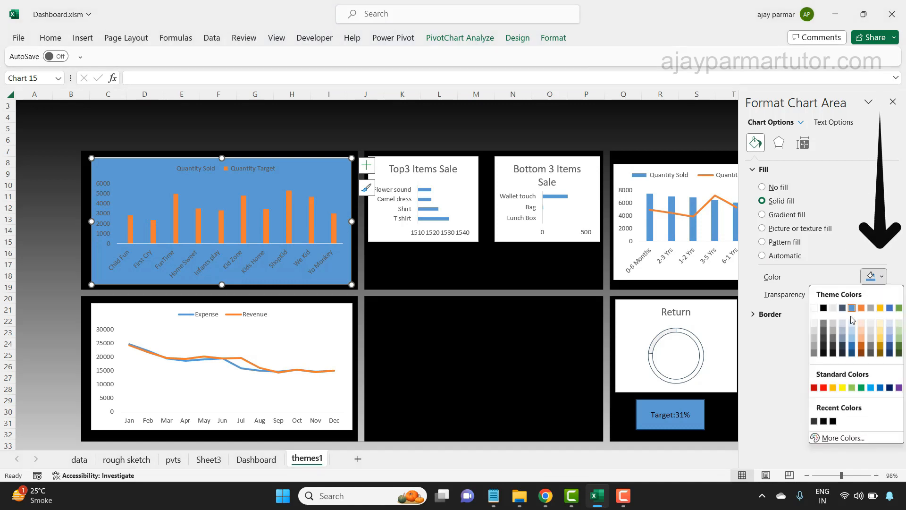
click(833, 339)
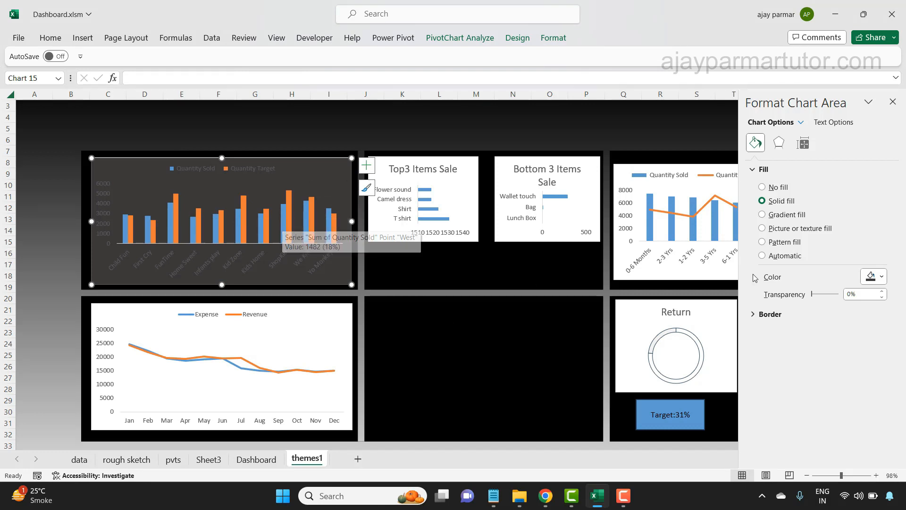
drag(812, 294, 842, 296)
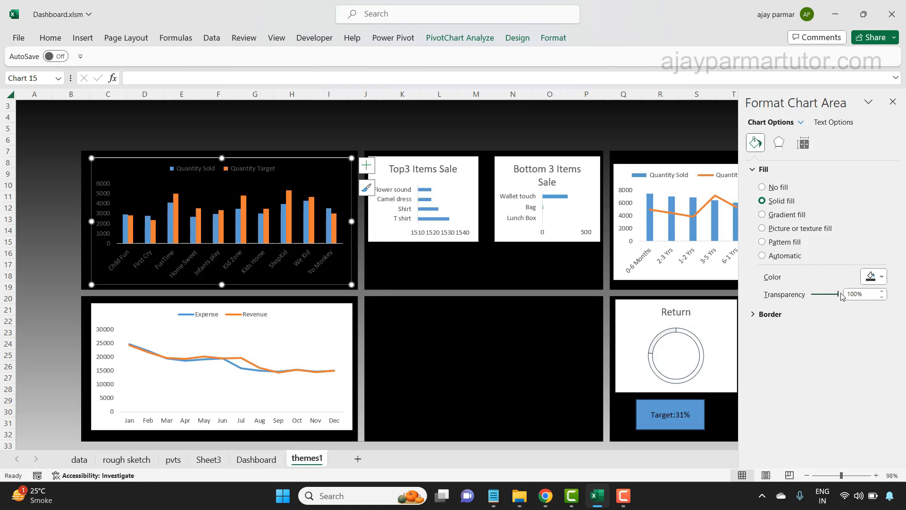
drag(841, 296, 805, 297)
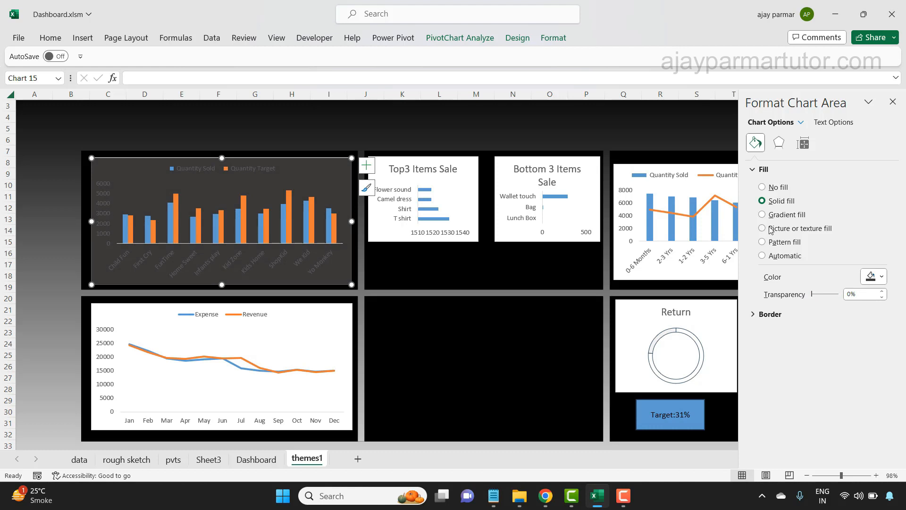
click(772, 189)
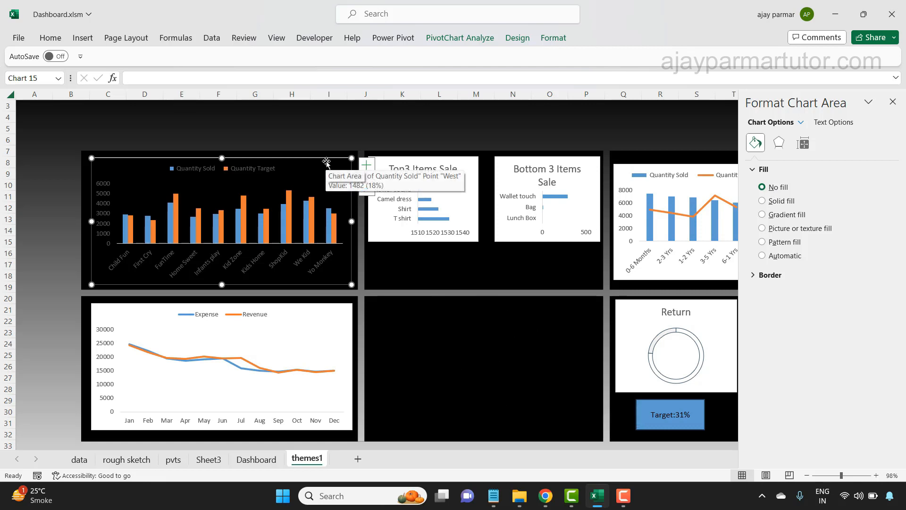
click(789, 215)
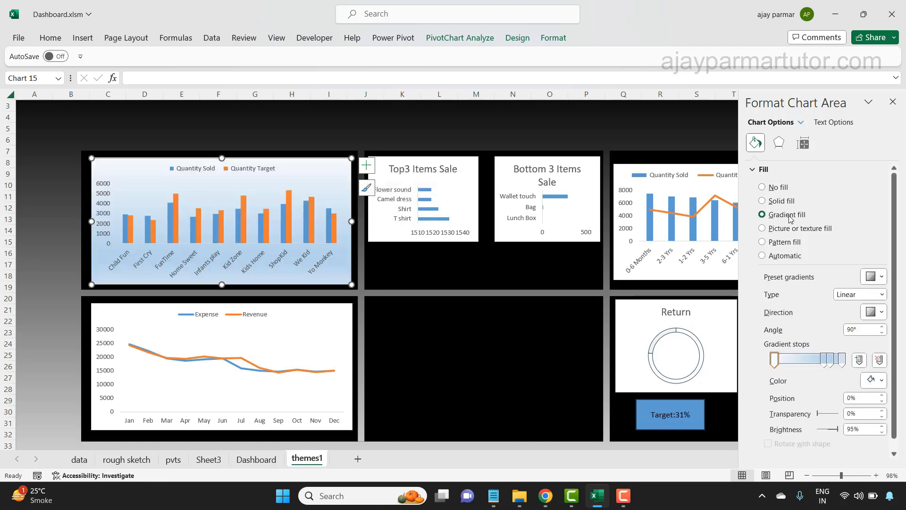
click(881, 380)
click(823, 267)
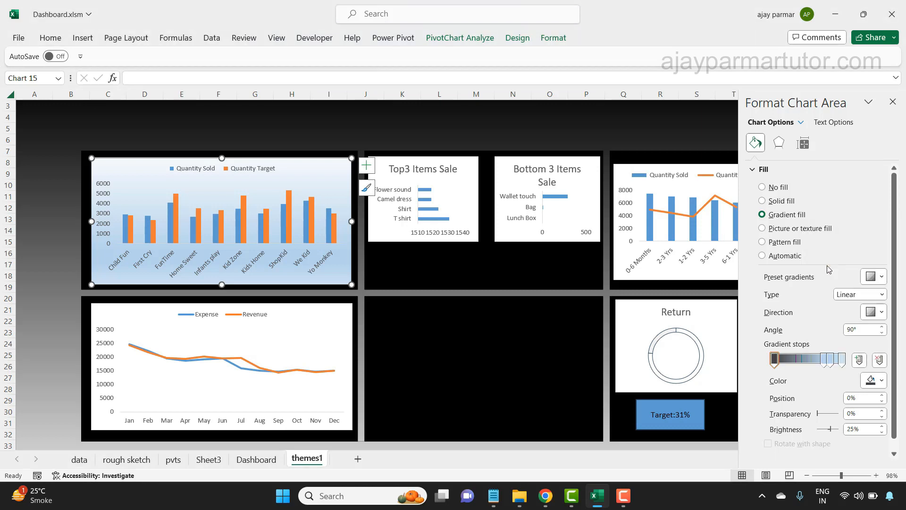
click(871, 380)
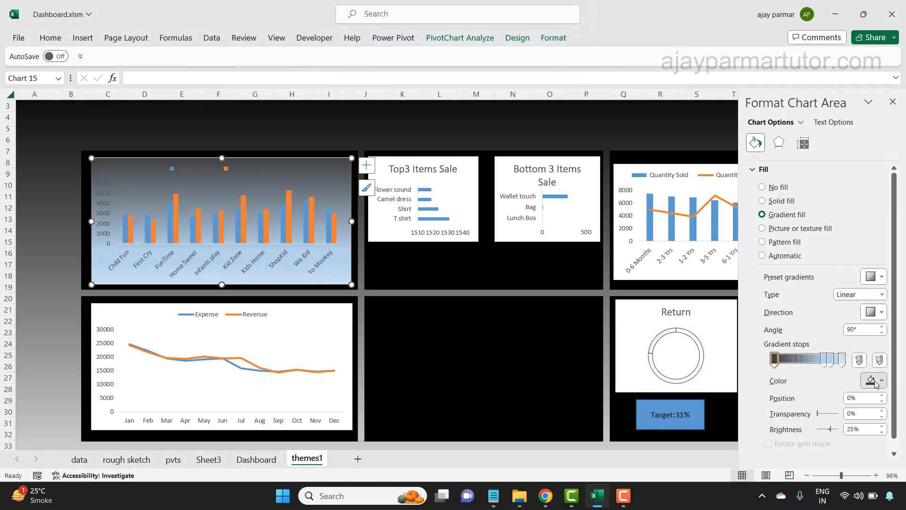
click(823, 281)
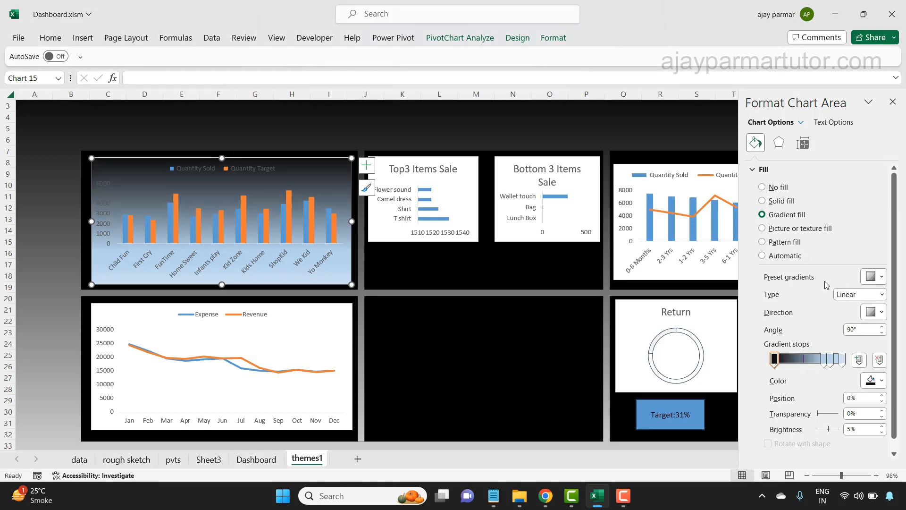
- Set the dealer column chart's area to no fill and its border to no line
click(775, 191)
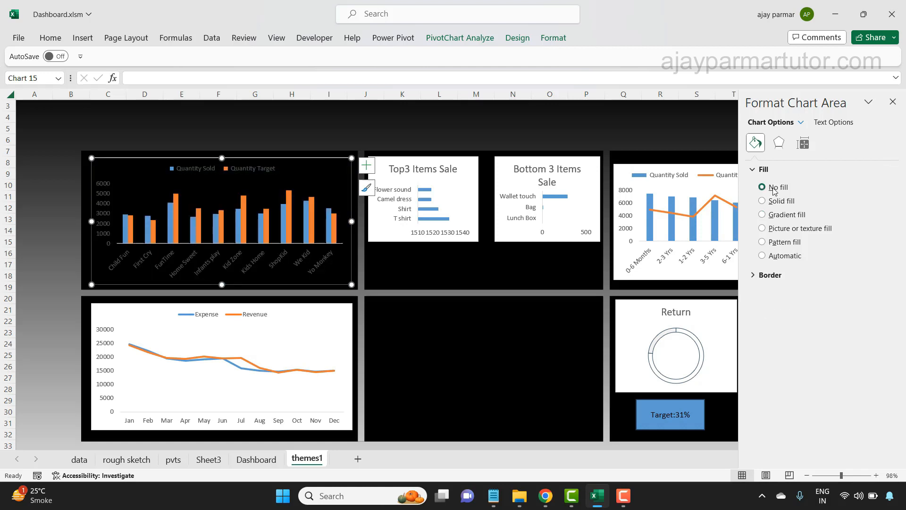
click(752, 277)
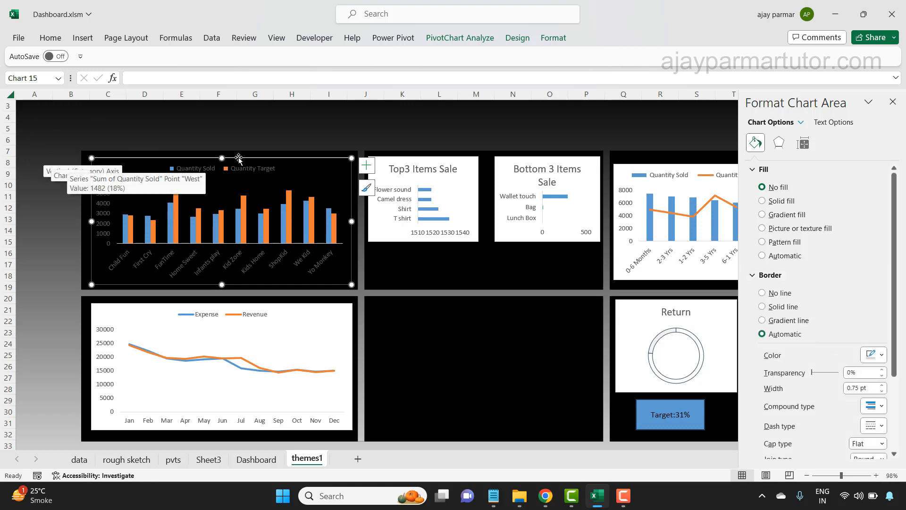
click(763, 293)
click(282, 122)
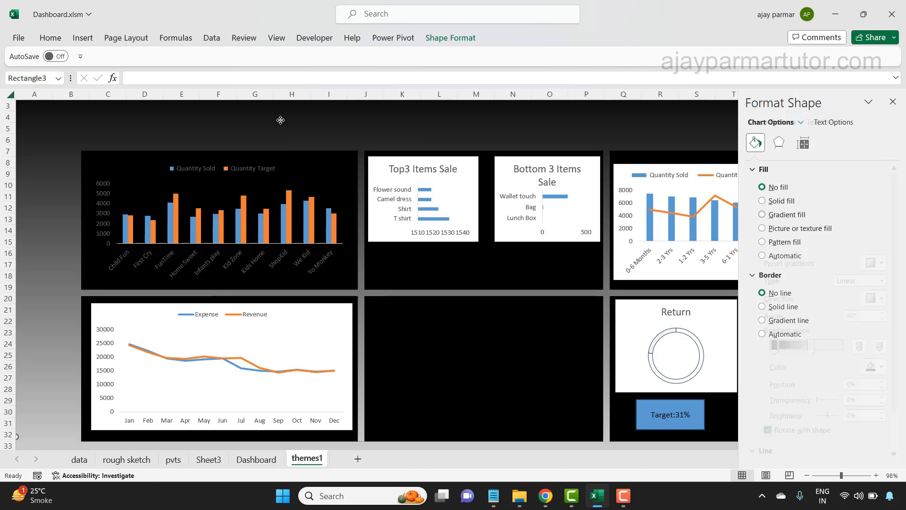
click(893, 102)
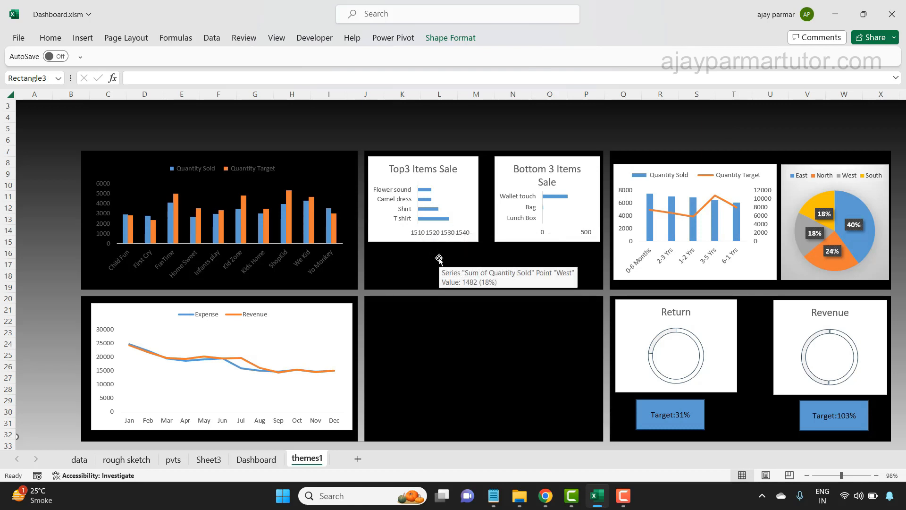
- Remove the fill and border line from the Top3 Items Sale and Bottom 3 Items Sale charts
click(404, 157)
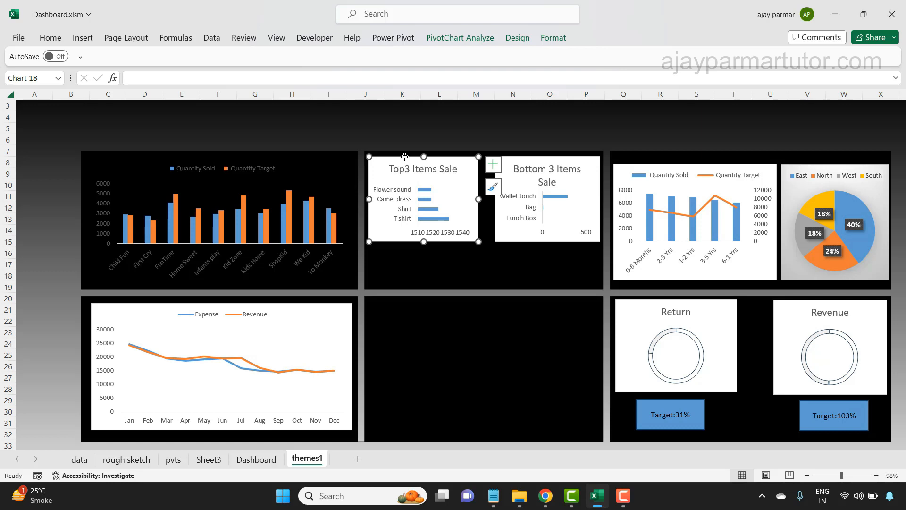
double_click(404, 157)
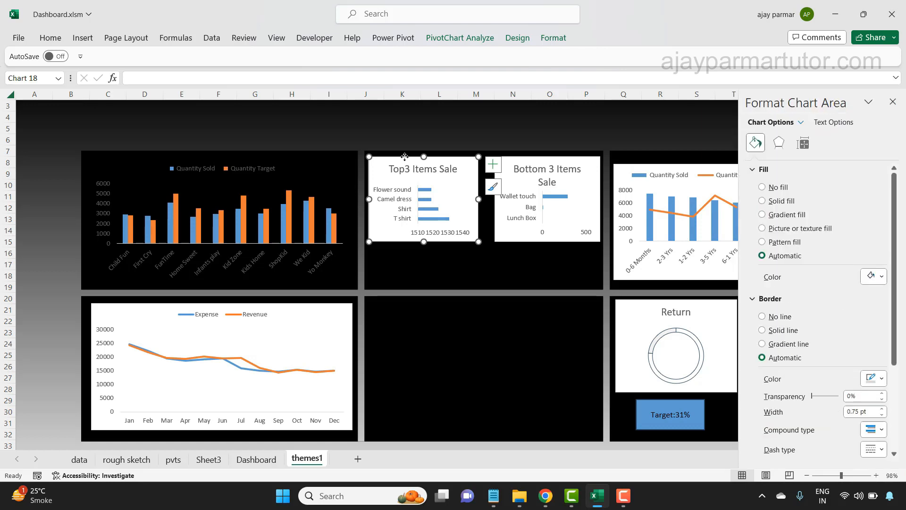
click(761, 187)
click(762, 294)
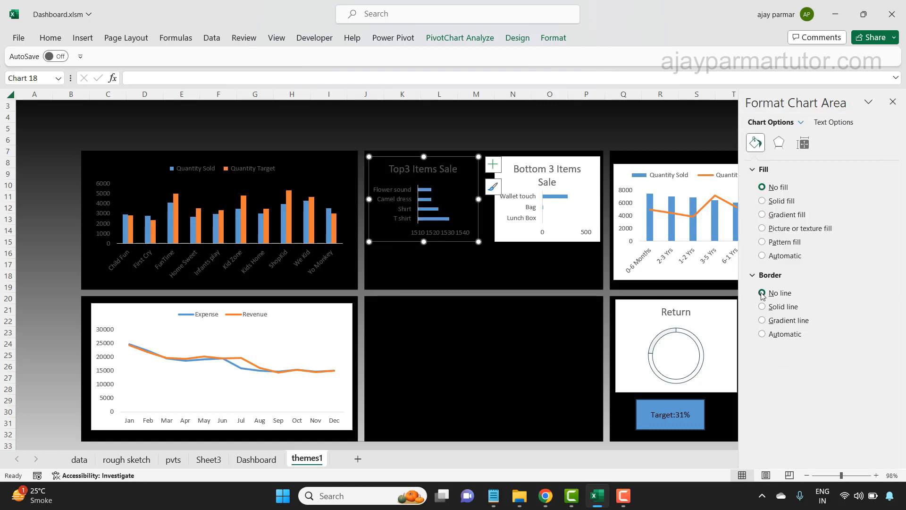
click(545, 158)
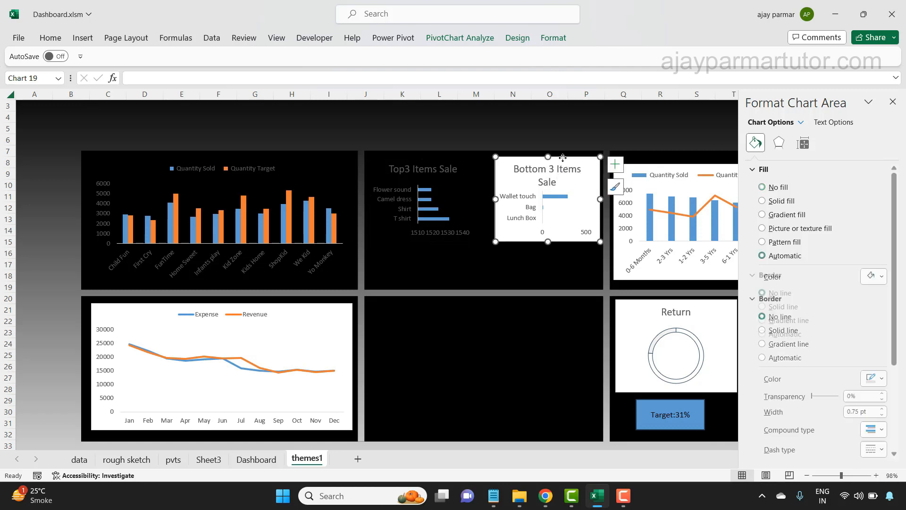
click(773, 189)
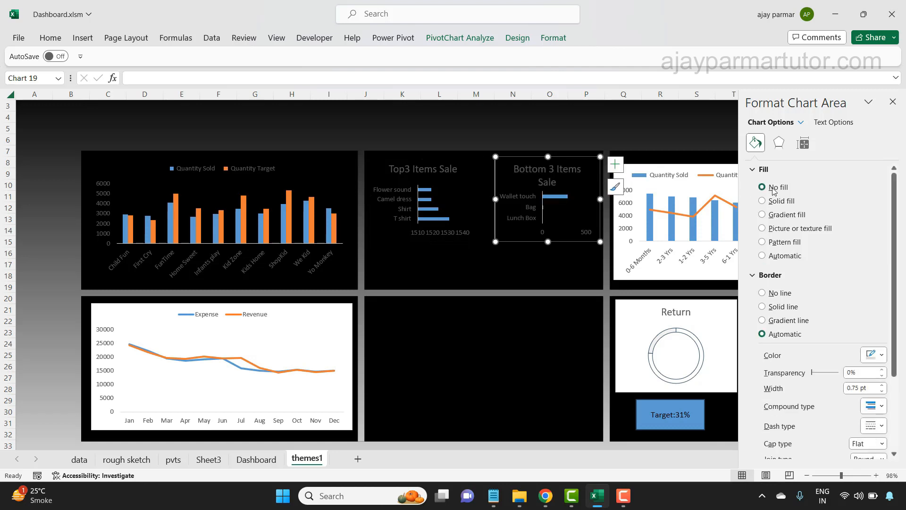
click(759, 298)
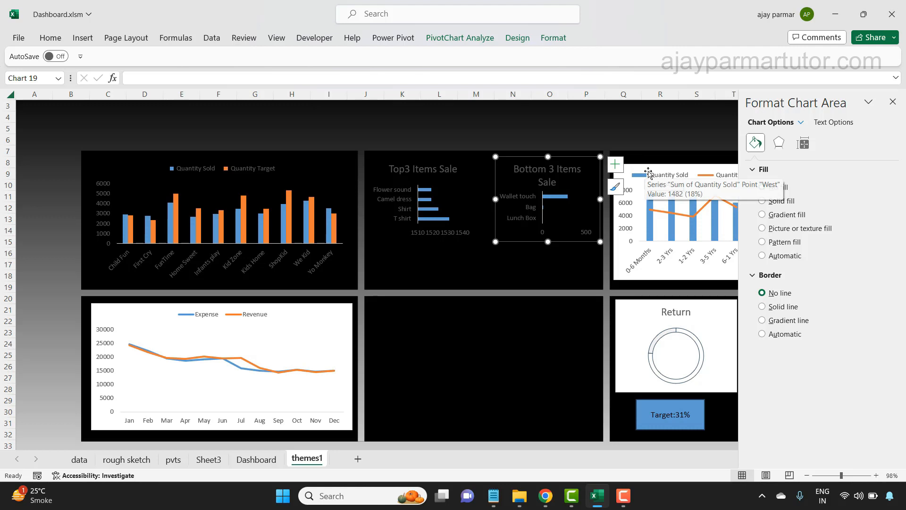
- Set the age group combo chart's area to no fill and no border line
click(672, 163)
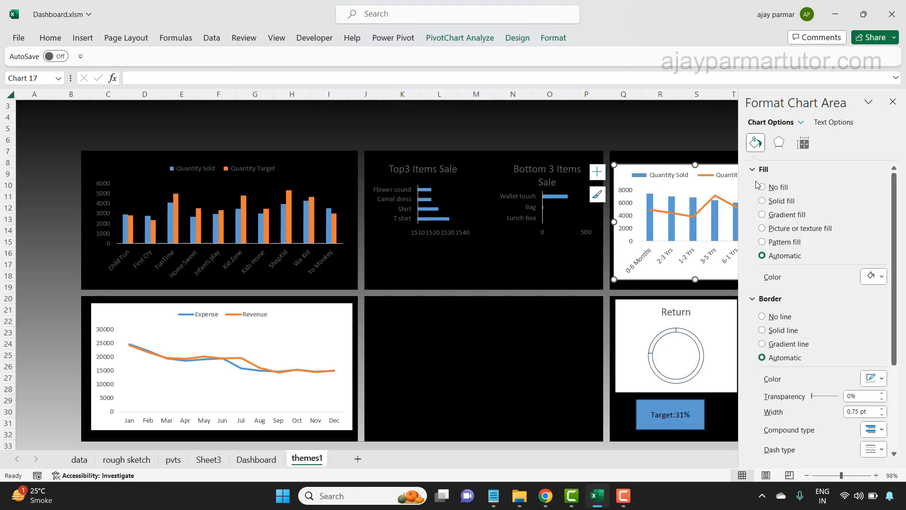
click(774, 187)
click(762, 293)
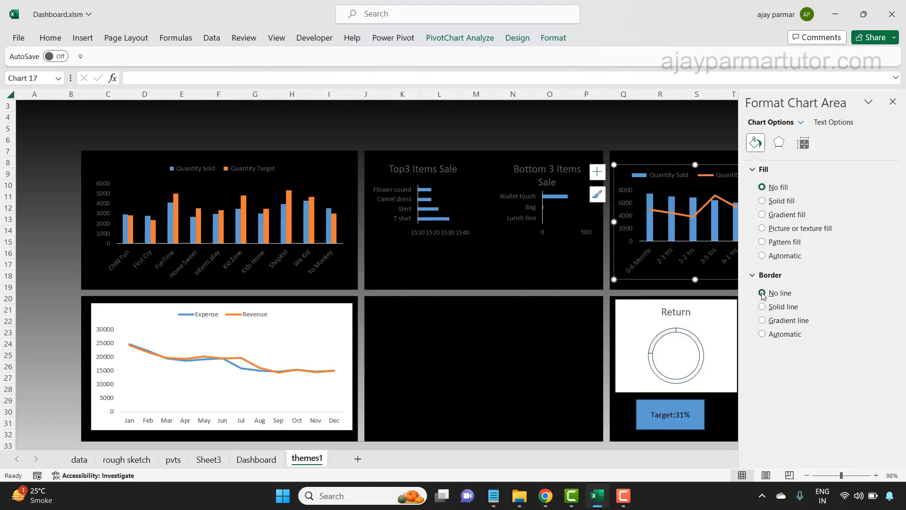
- Remove the fill and border line from the monthly Expense and Revenue line chart
click(304, 304)
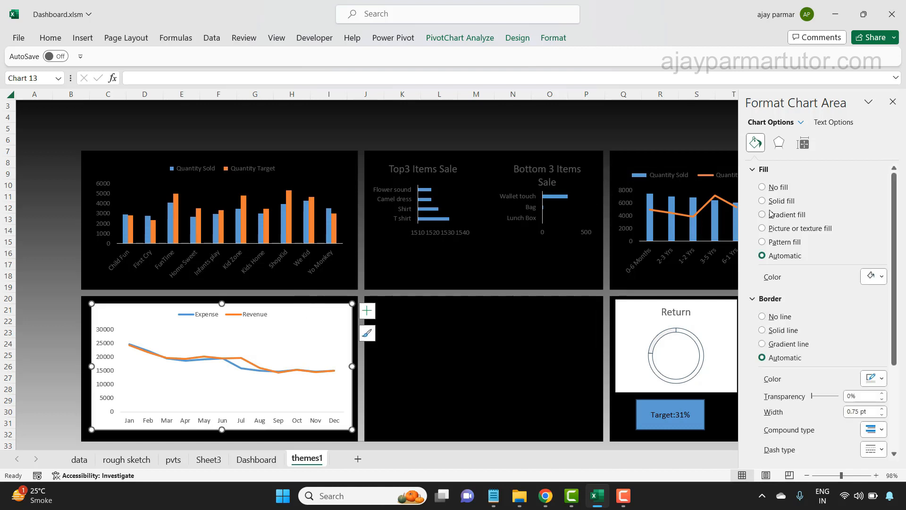
click(763, 186)
click(764, 293)
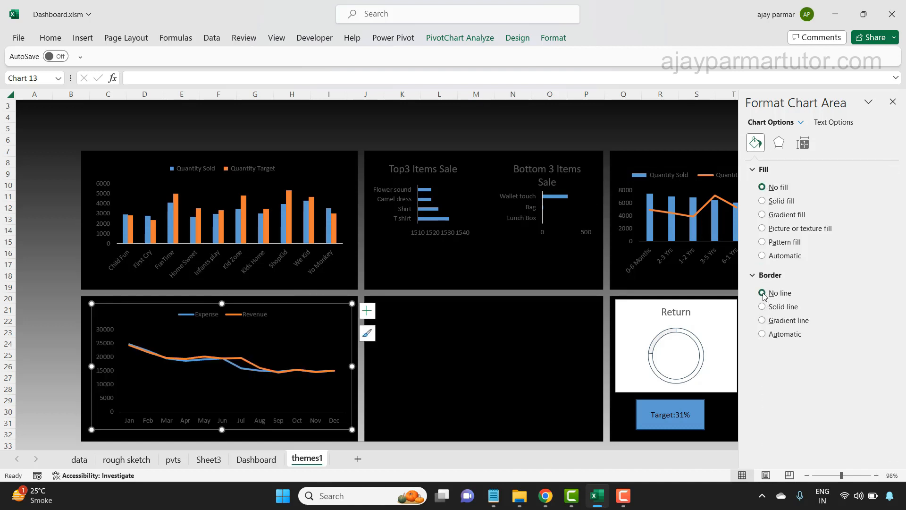
click(519, 345)
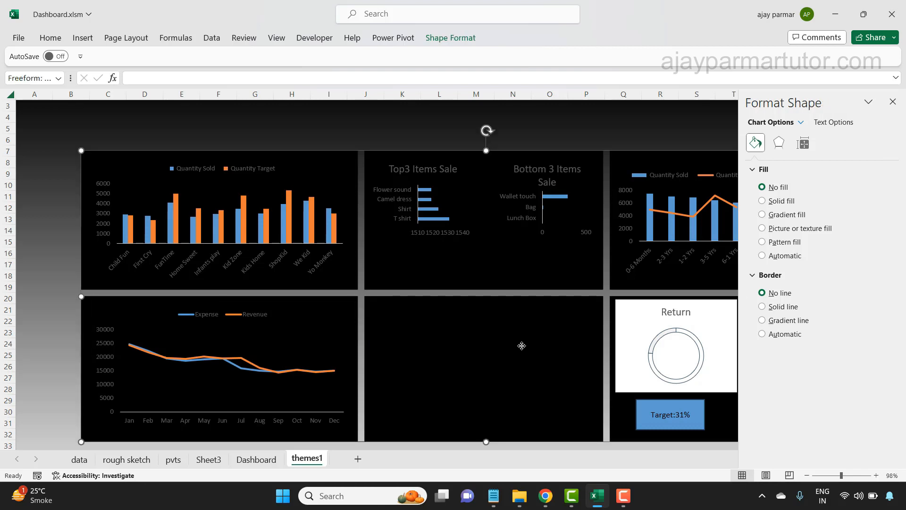
click(894, 102)
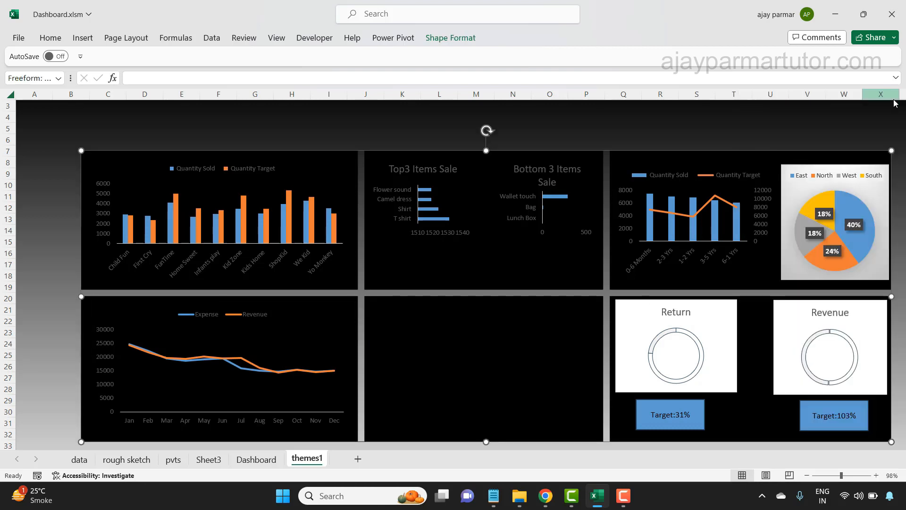
- Give the zone pie chart's area no fill and no border line
double_click(801, 166)
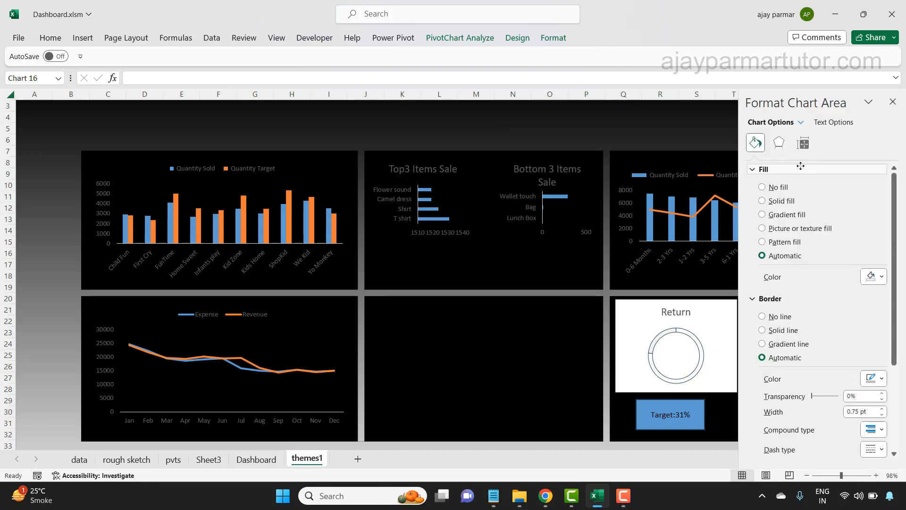
click(763, 187)
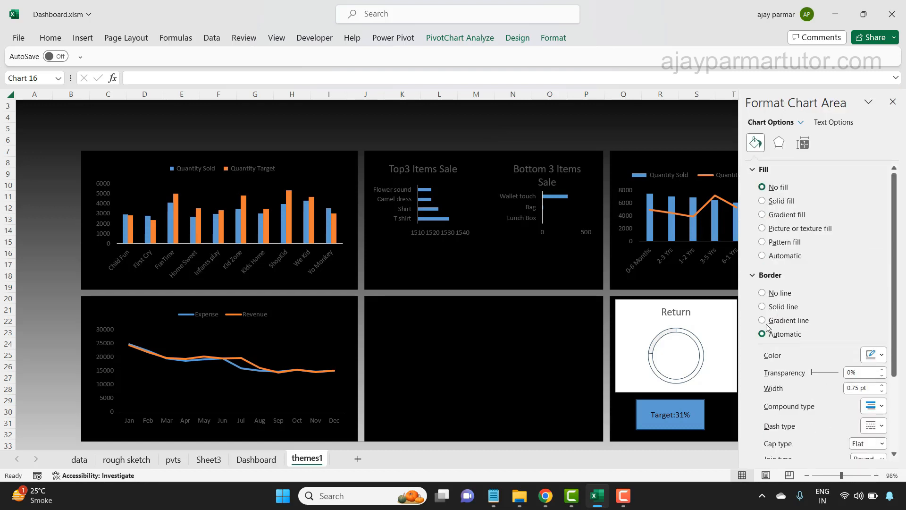
click(762, 293)
click(550, 348)
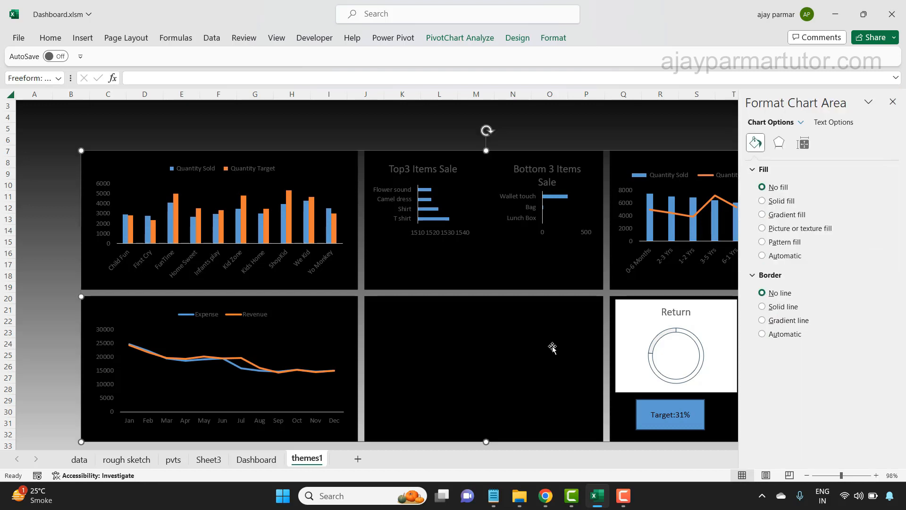
click(892, 103)
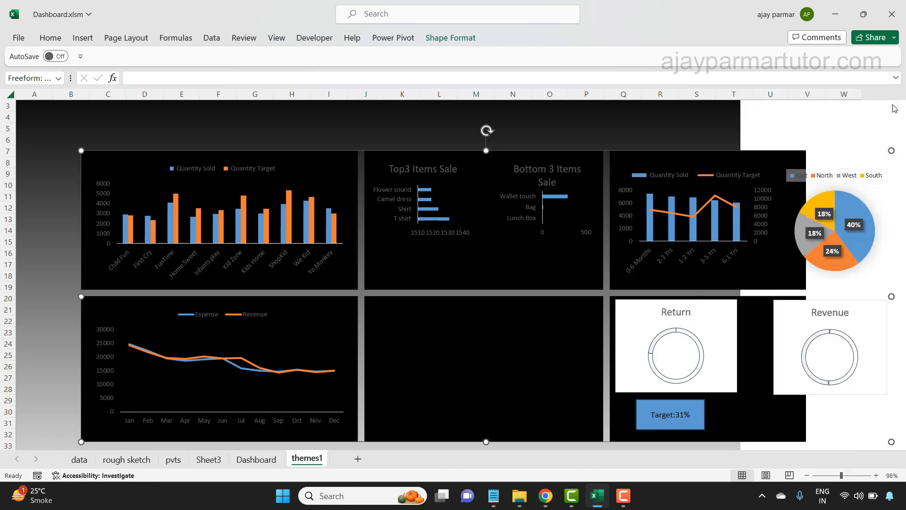
- Set the Return doughnut chart's area to no fill and no border line
double_click(707, 304)
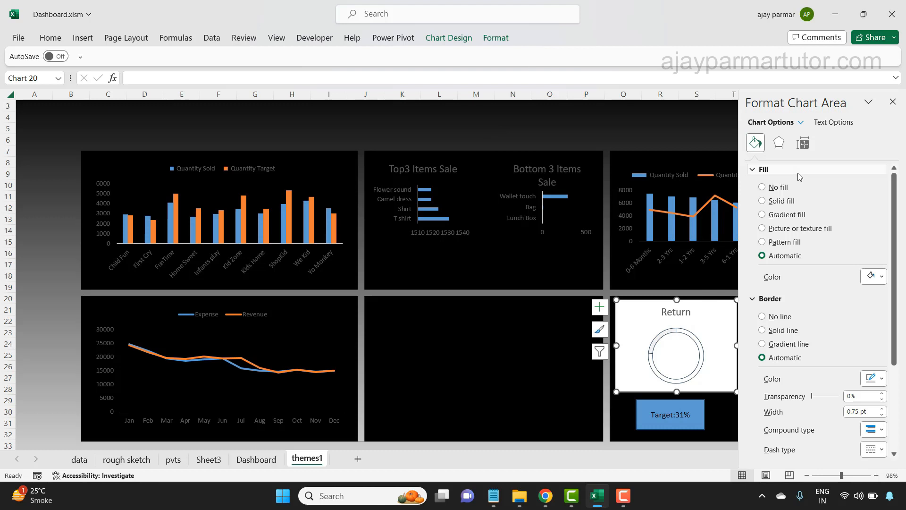
click(774, 188)
click(776, 293)
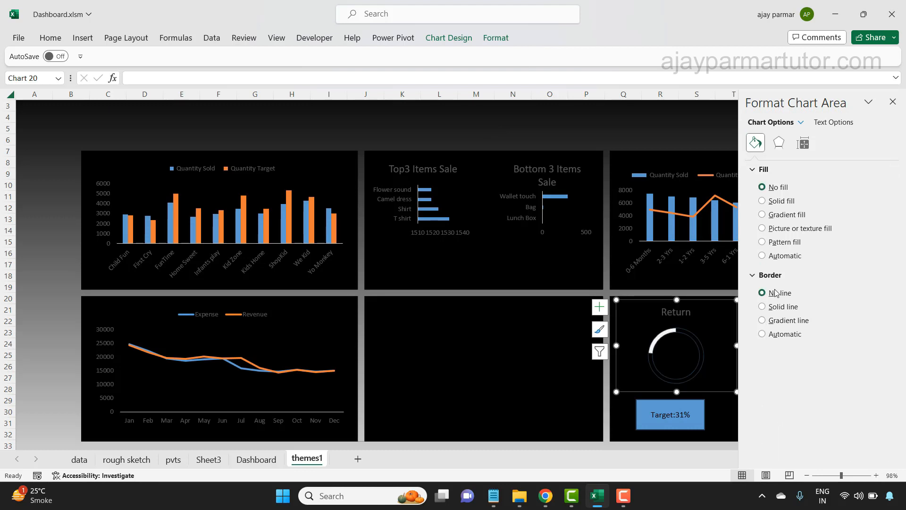
click(522, 344)
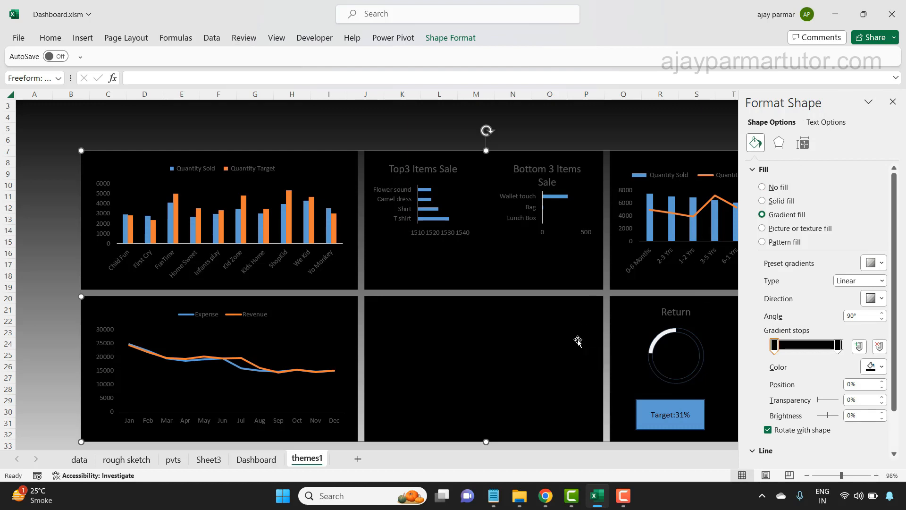
click(892, 102)
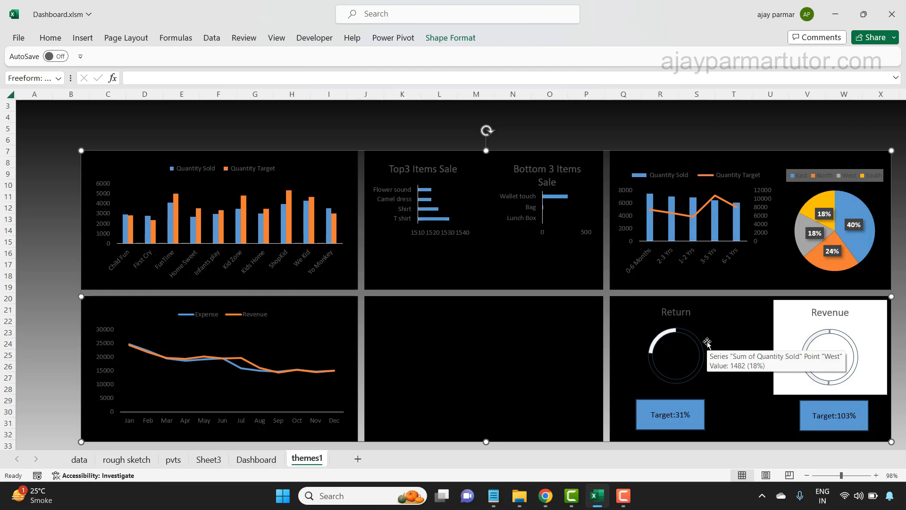
- Set the Revenue doughnut chart's area to no fill and no border line
click(802, 301)
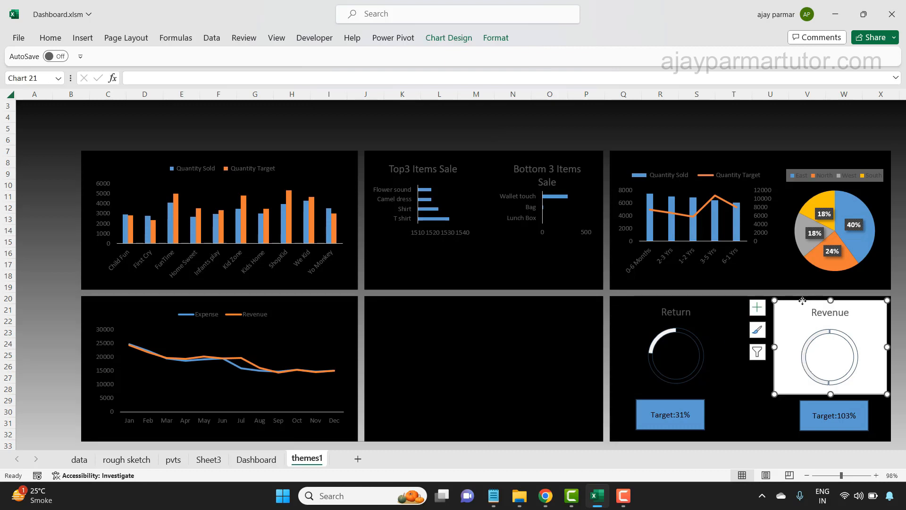
double_click(802, 301)
click(766, 187)
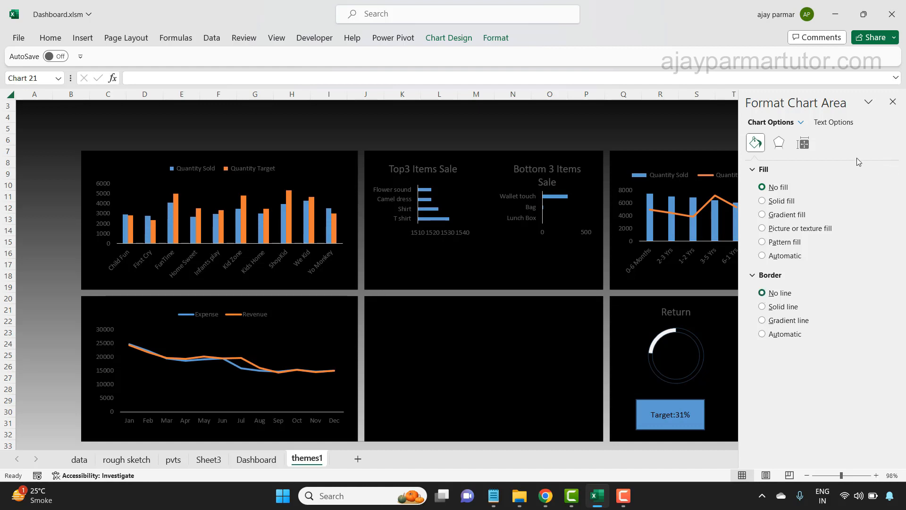
click(893, 101)
click(517, 362)
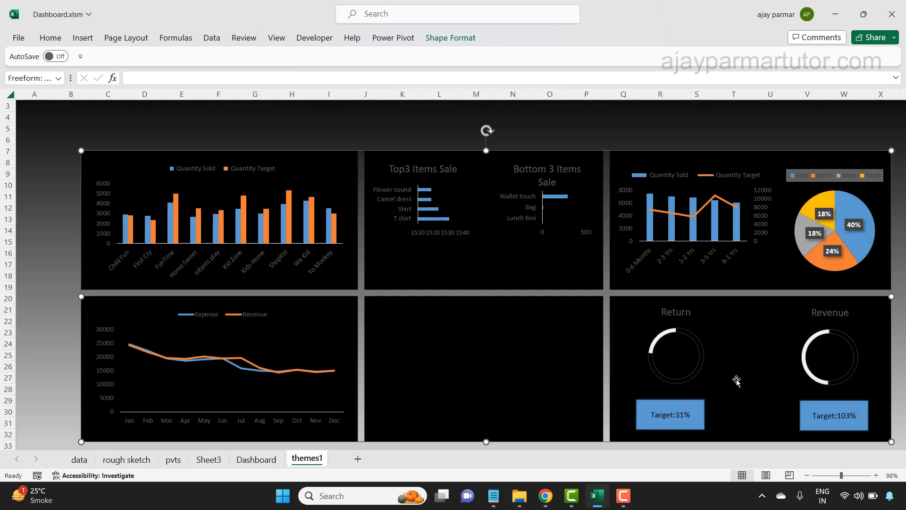
- Give the Return target box a linear gradient fill from 50% darker white to black
click(676, 397)
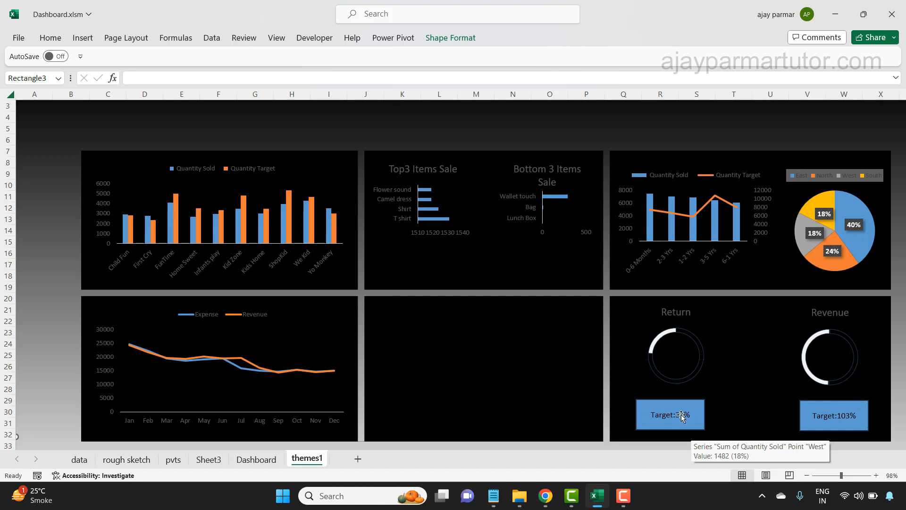
click(663, 424)
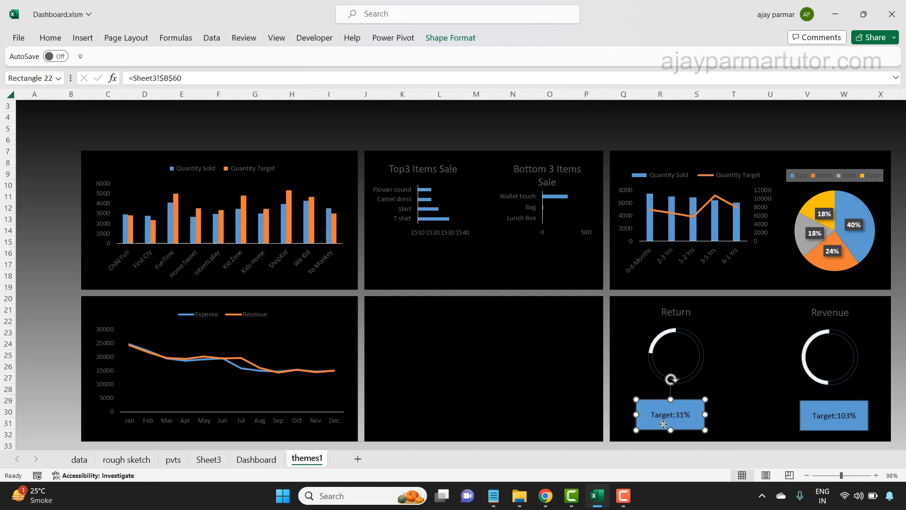
double_click(663, 424)
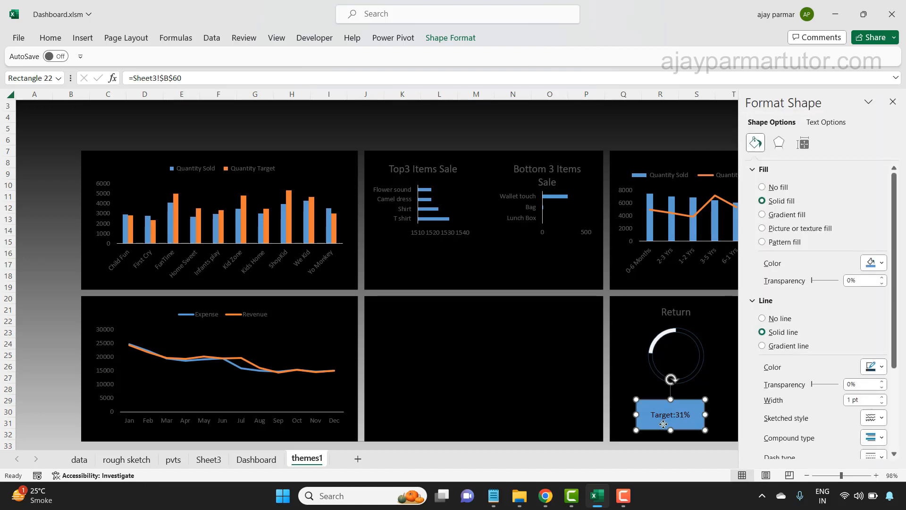
click(763, 214)
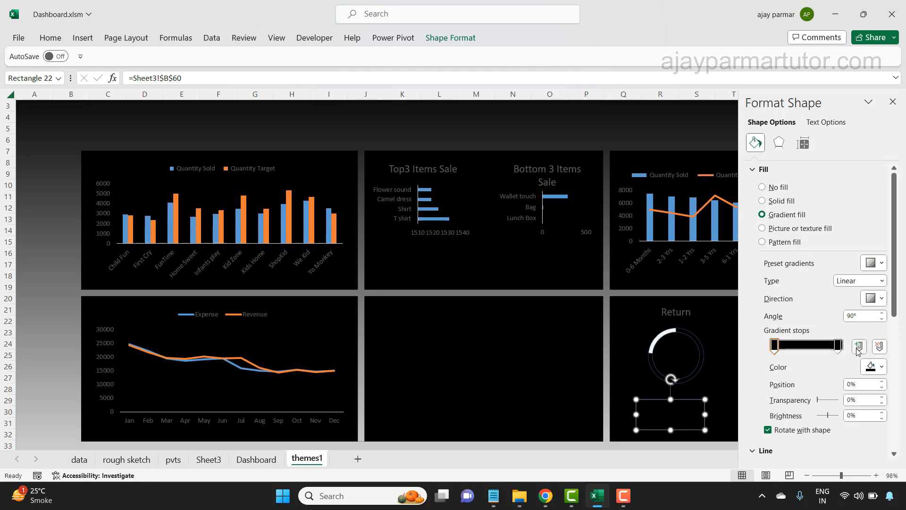
click(882, 367)
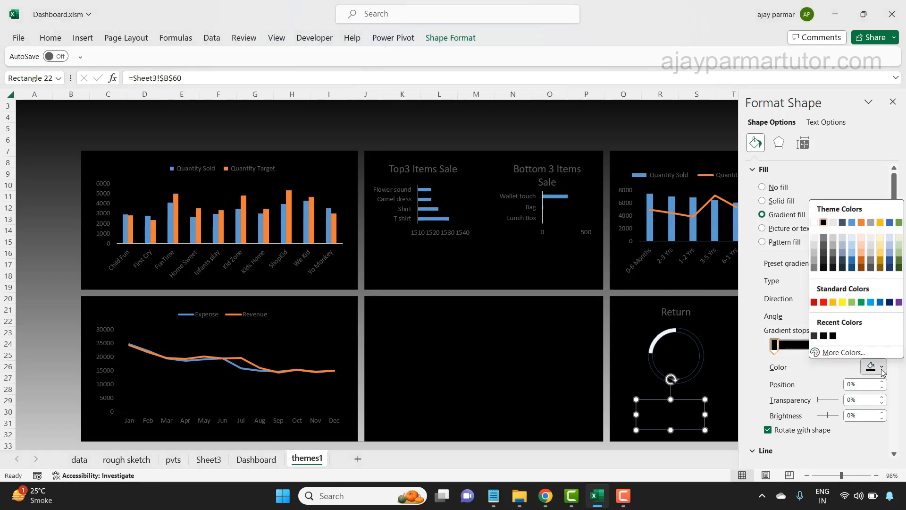
click(824, 263)
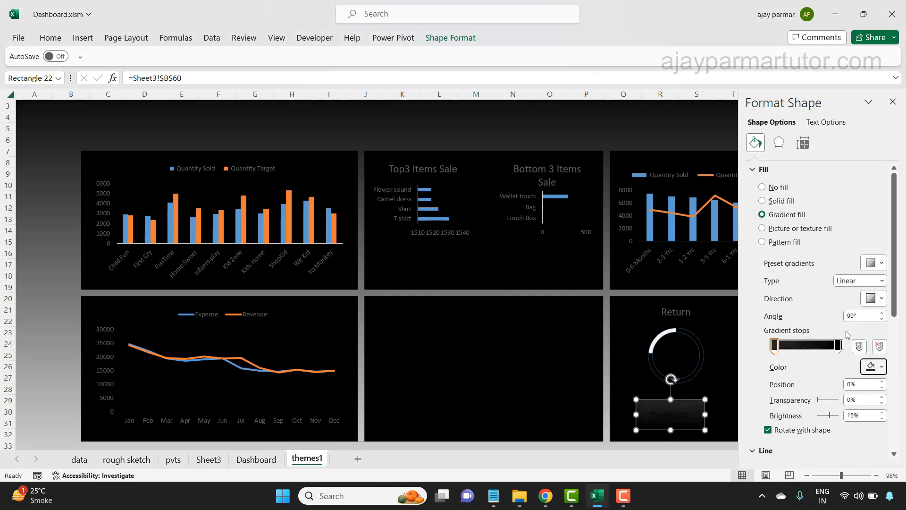
click(882, 373)
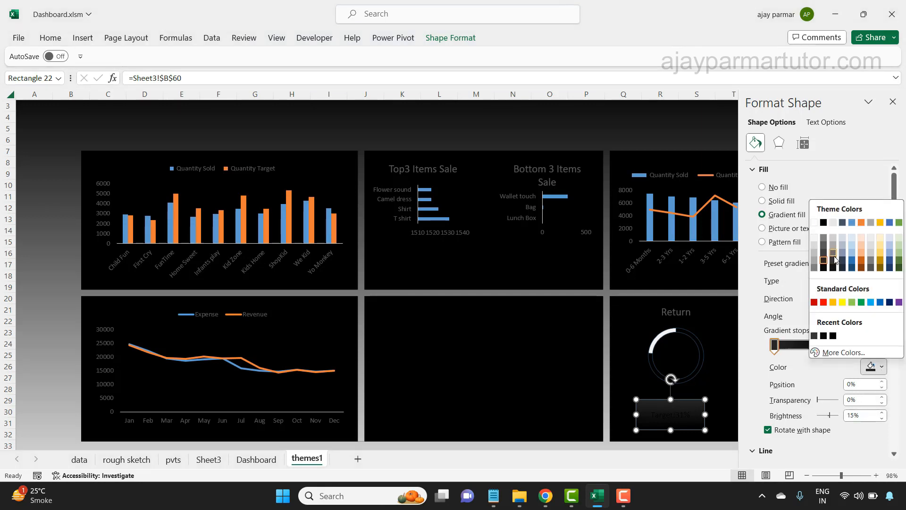
click(814, 267)
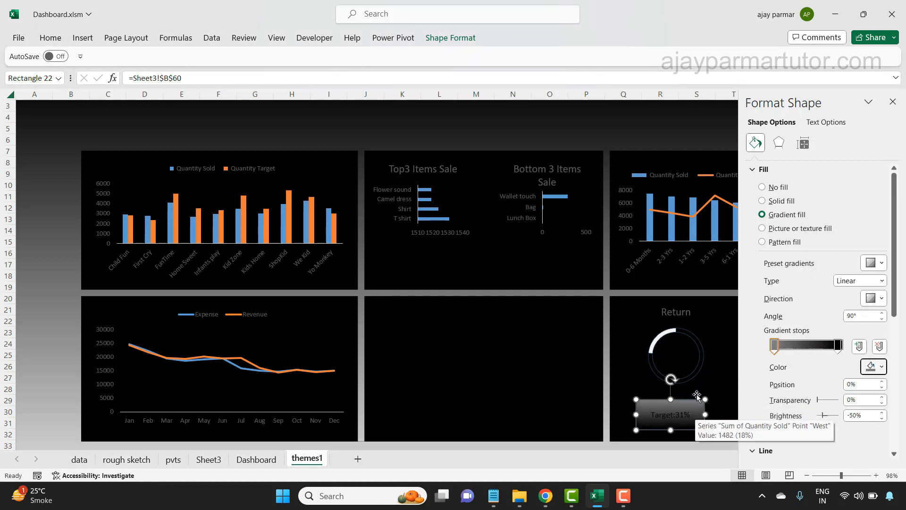
- Set the Return target box's text colour to orange and close the formatting pane
click(51, 38)
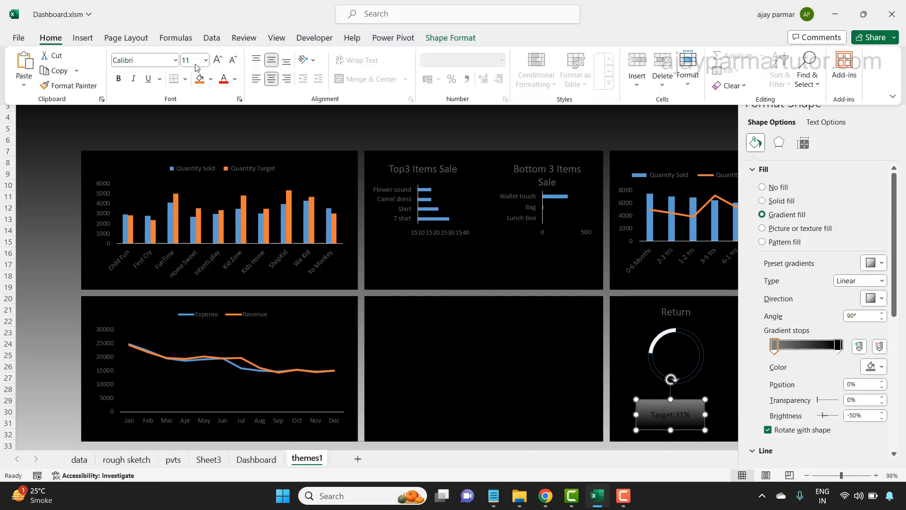
click(235, 81)
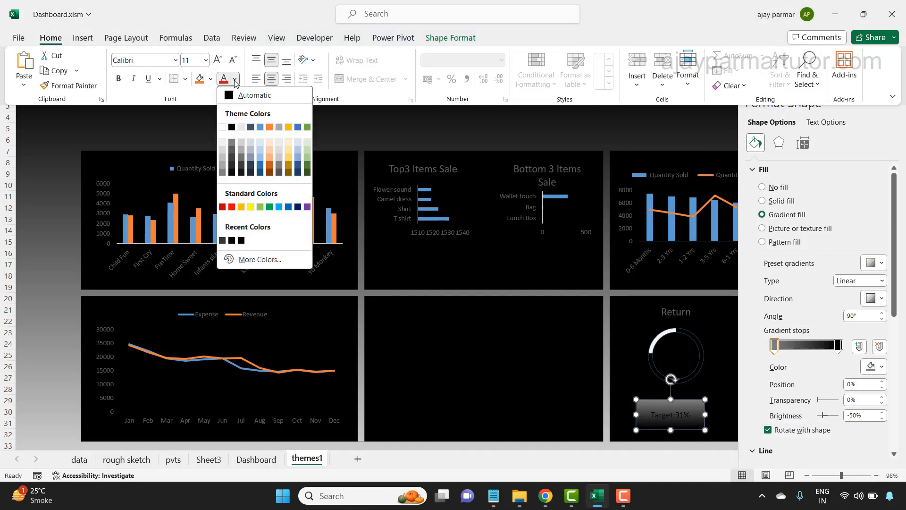
click(241, 208)
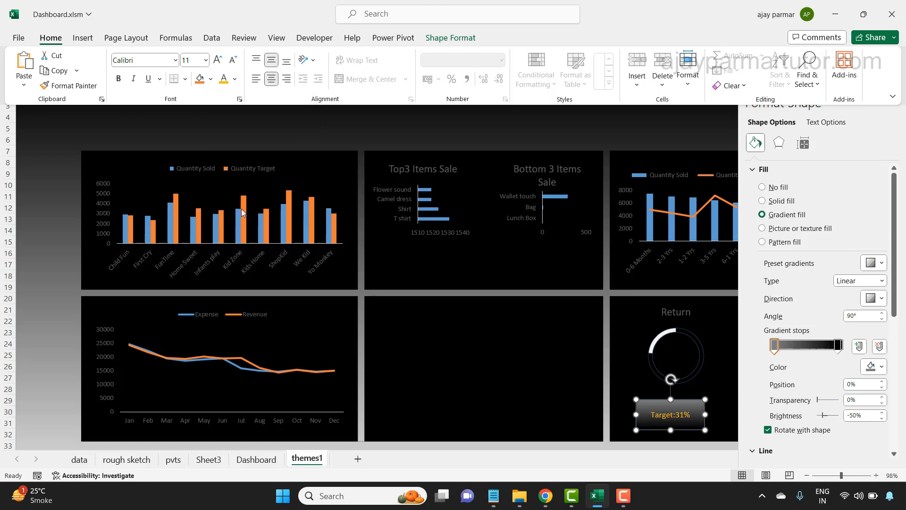
click(118, 79)
click(119, 79)
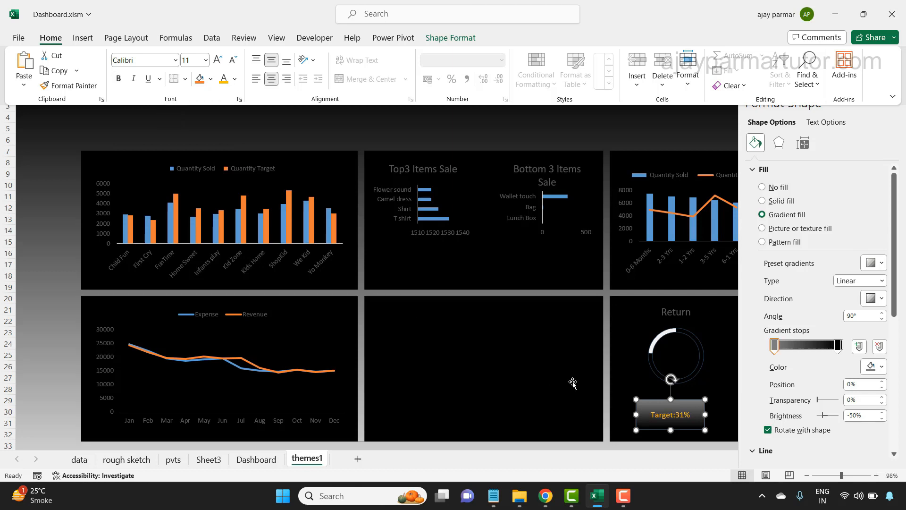
click(635, 364)
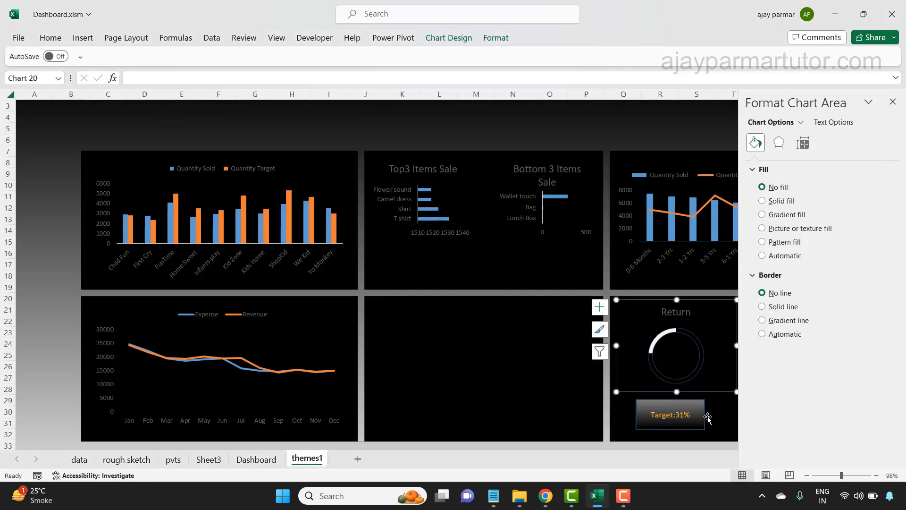
click(894, 100)
- Copy the Return target box's formatting onto the Revenue target box with Format Painter
click(671, 427)
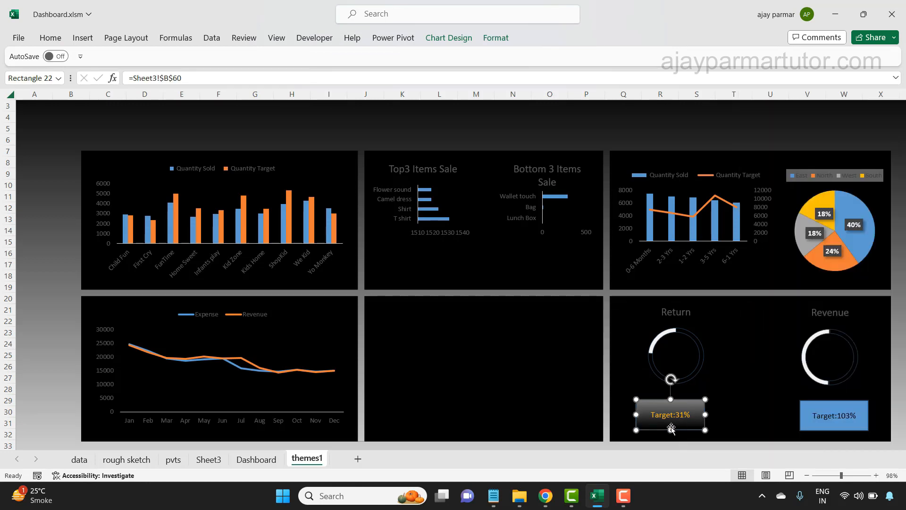
click(50, 37)
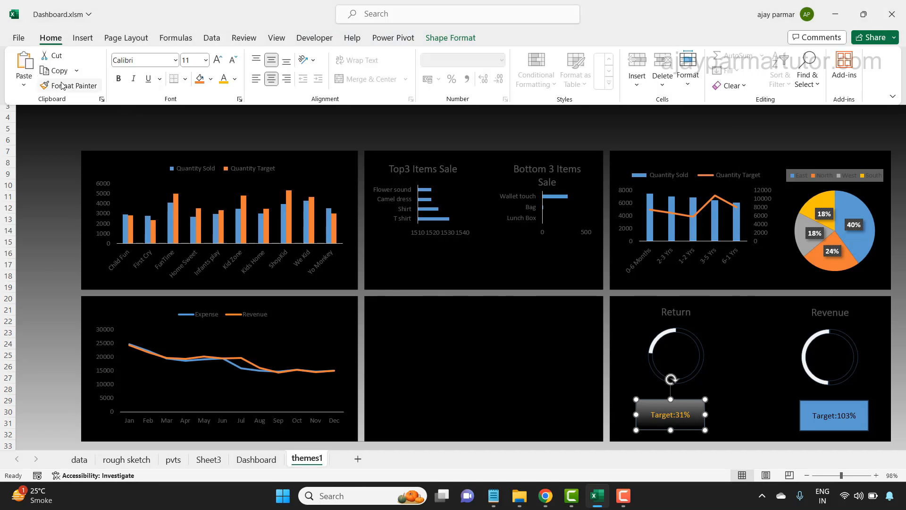
click(65, 86)
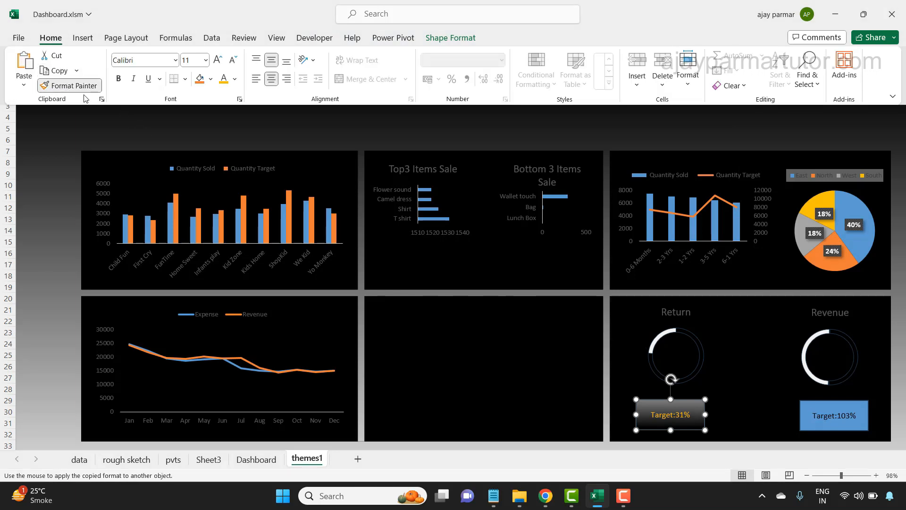
click(817, 411)
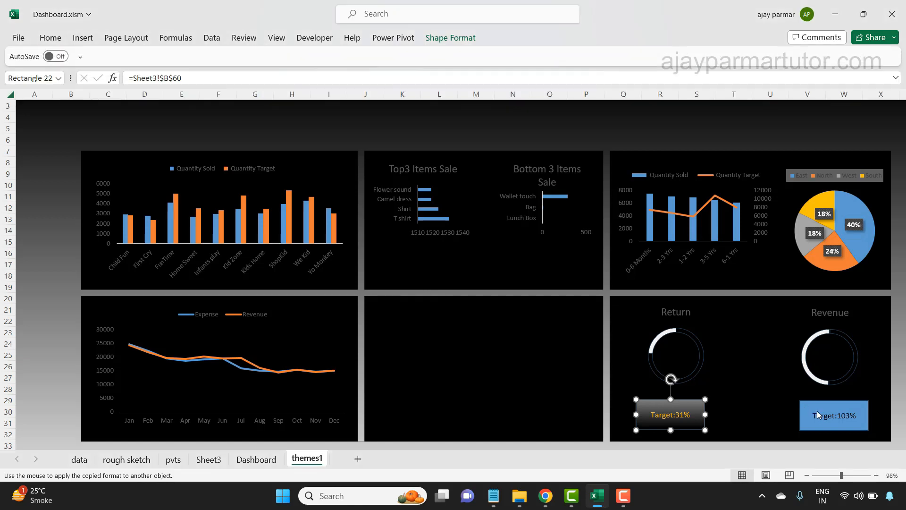
click(763, 404)
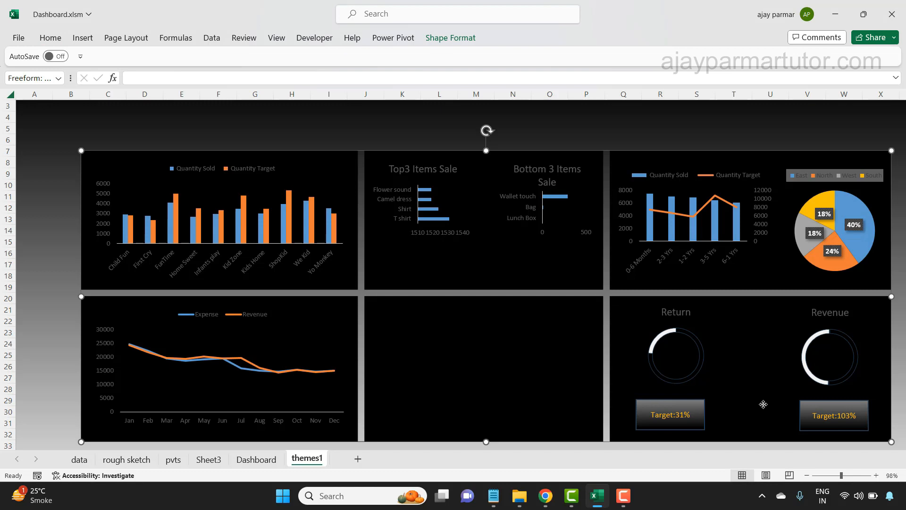
click(298, 127)
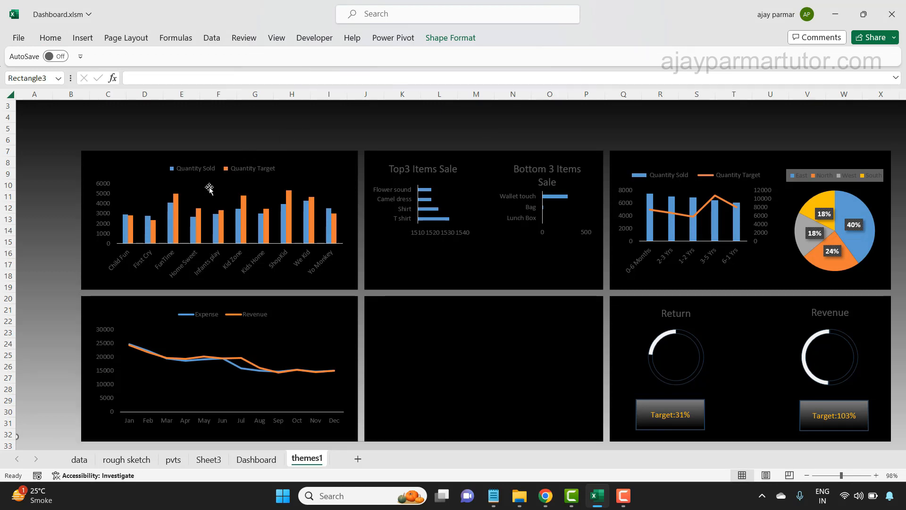
- Set the legend of the Quantity Sold and Quantity Target column chart to Abadi, size 8
click(196, 169)
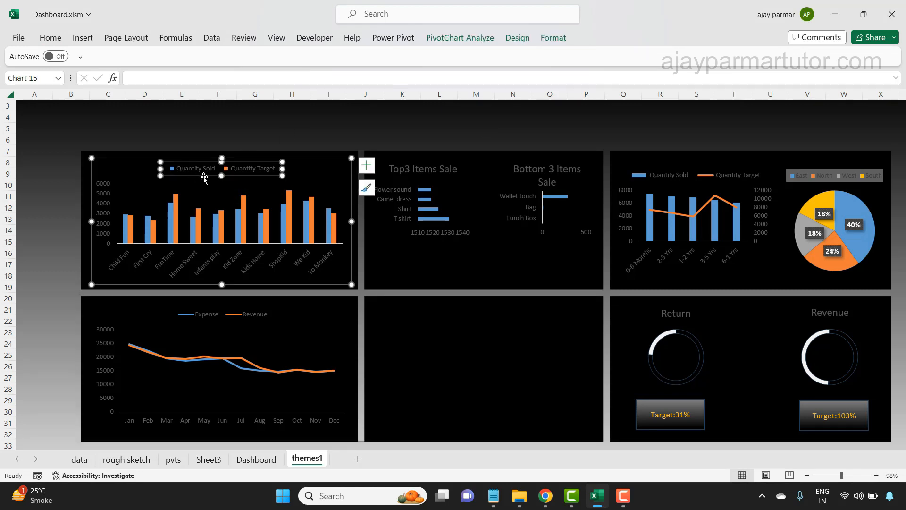
click(49, 40)
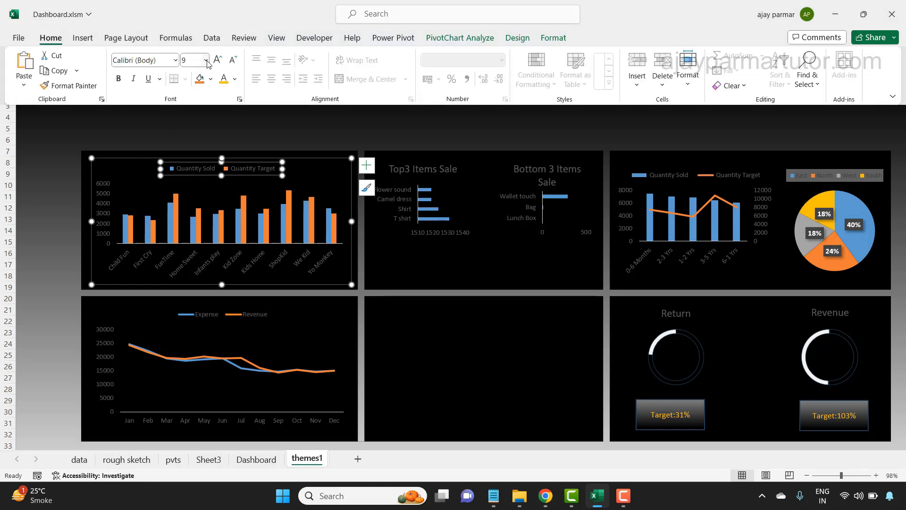
click(231, 64)
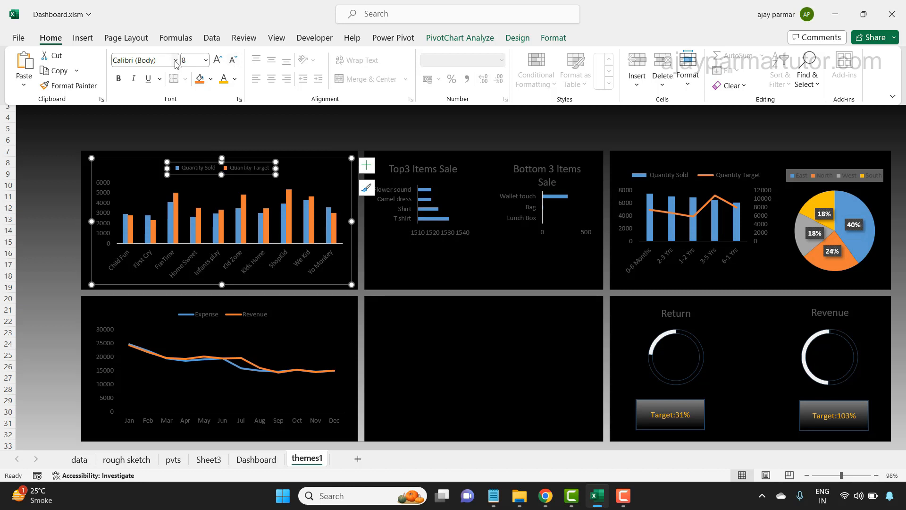
click(175, 61)
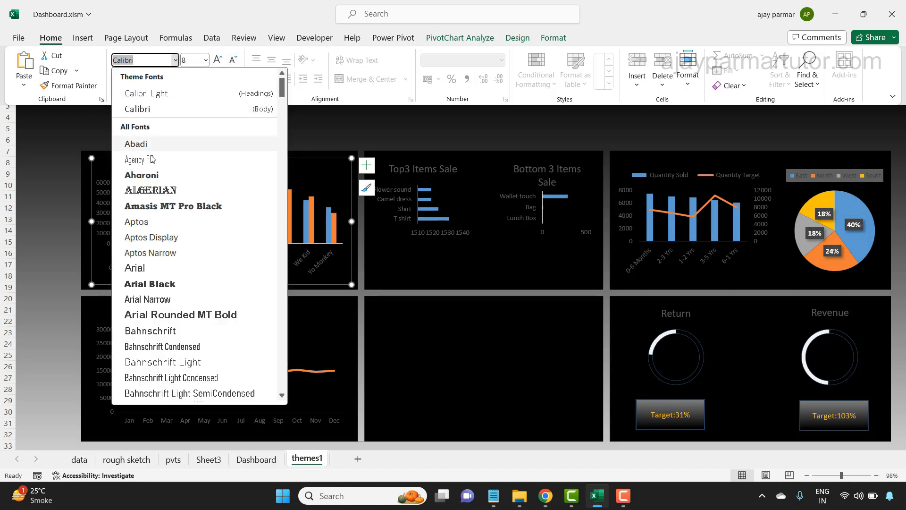
click(136, 144)
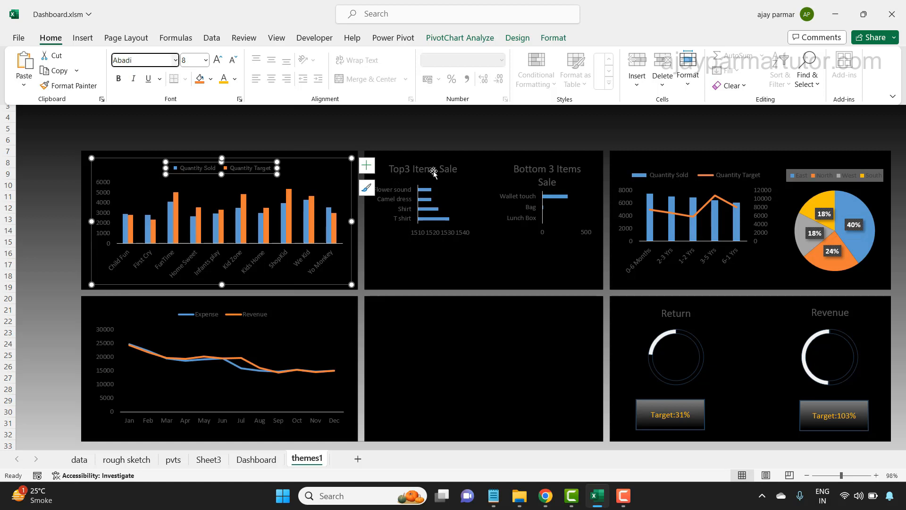
- Set the Top3 Items Sale chart title to the Abadi font at size 8
click(415, 170)
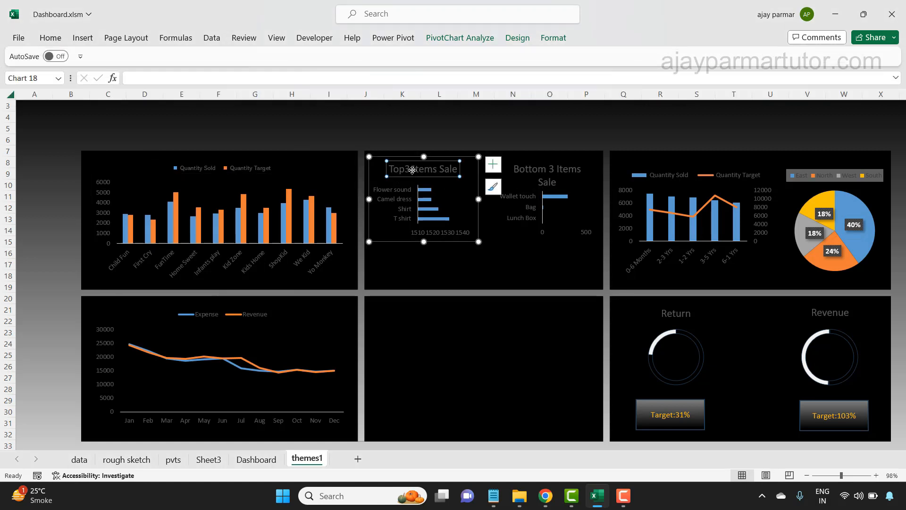
click(51, 38)
click(232, 61)
click(232, 61)
click(232, 61)
click(232, 62)
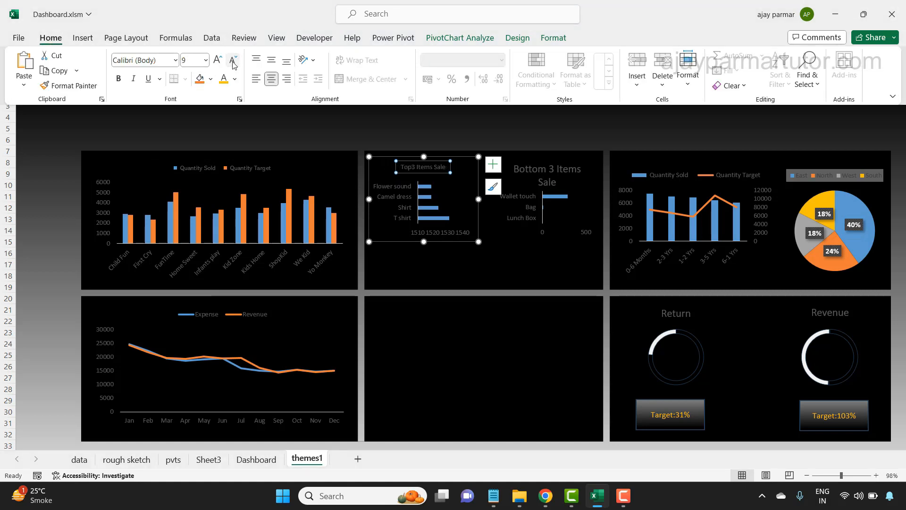
click(233, 61)
click(175, 60)
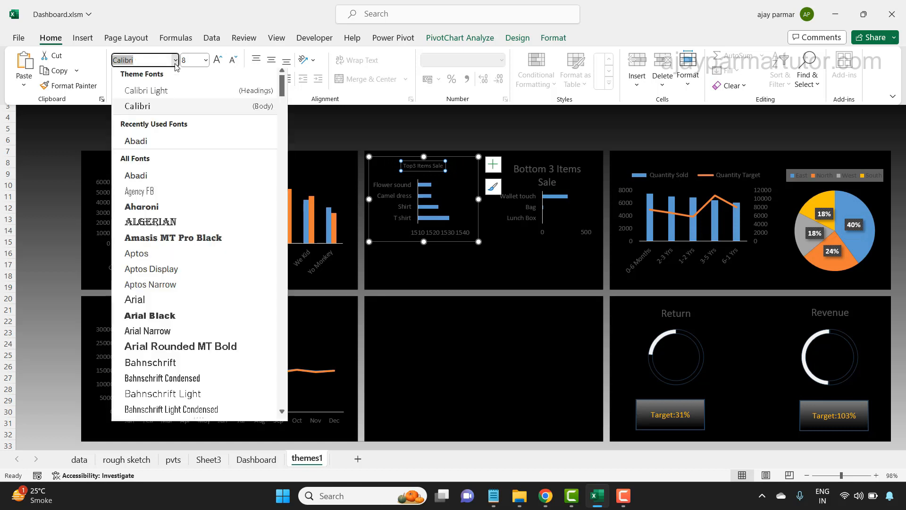
click(154, 179)
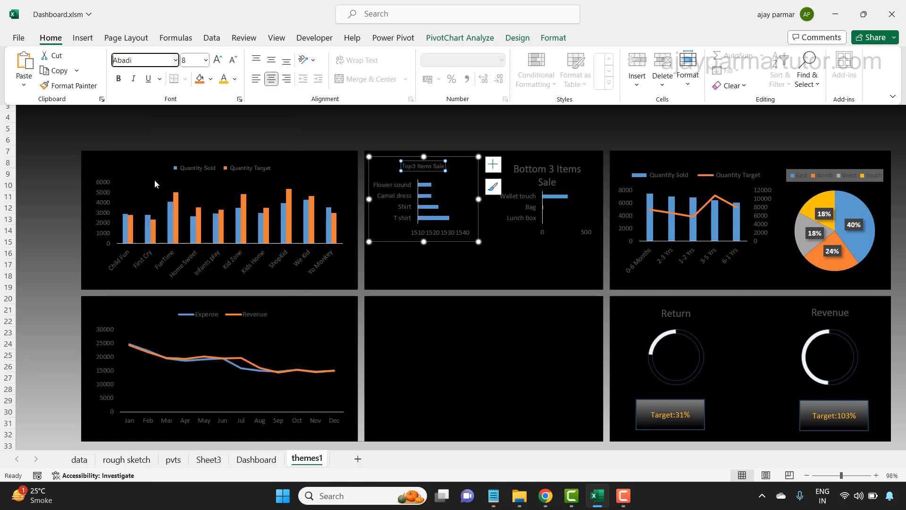
- Set the Bottom 3 Items Sale chart title to the Abadi font at size 8
click(531, 174)
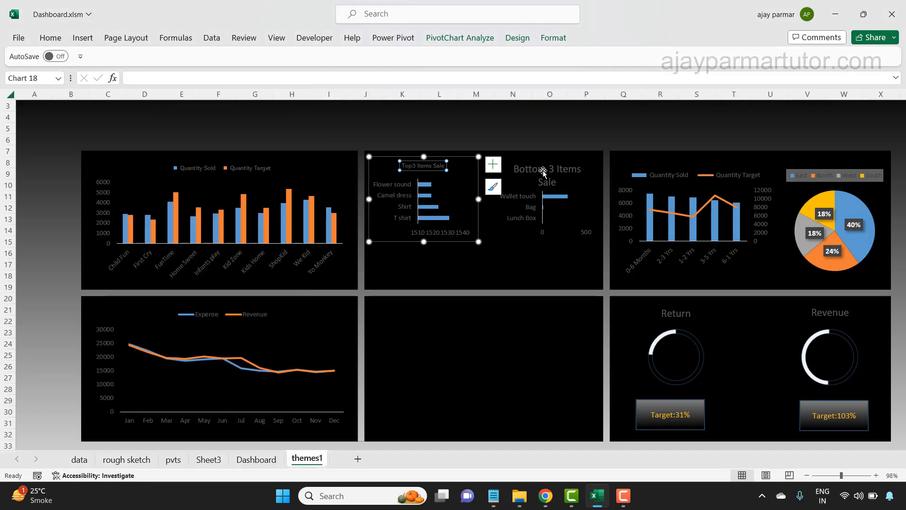
click(545, 171)
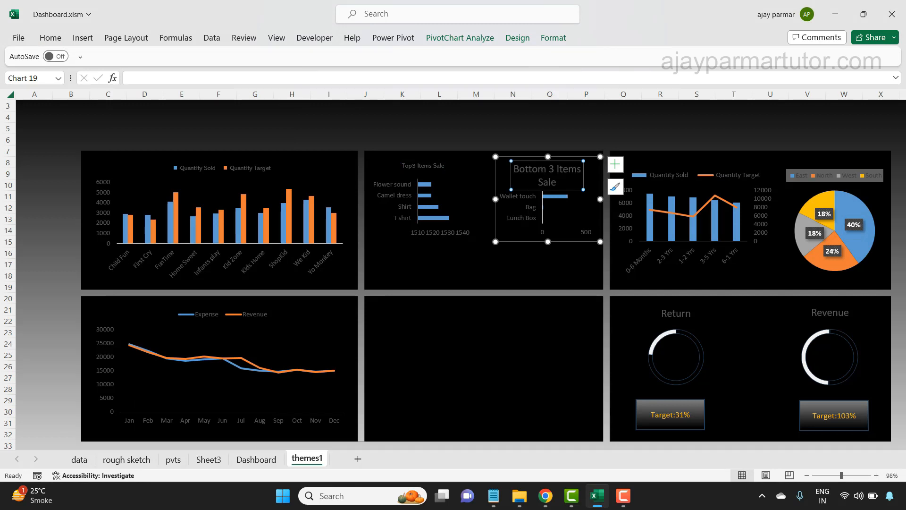
click(50, 37)
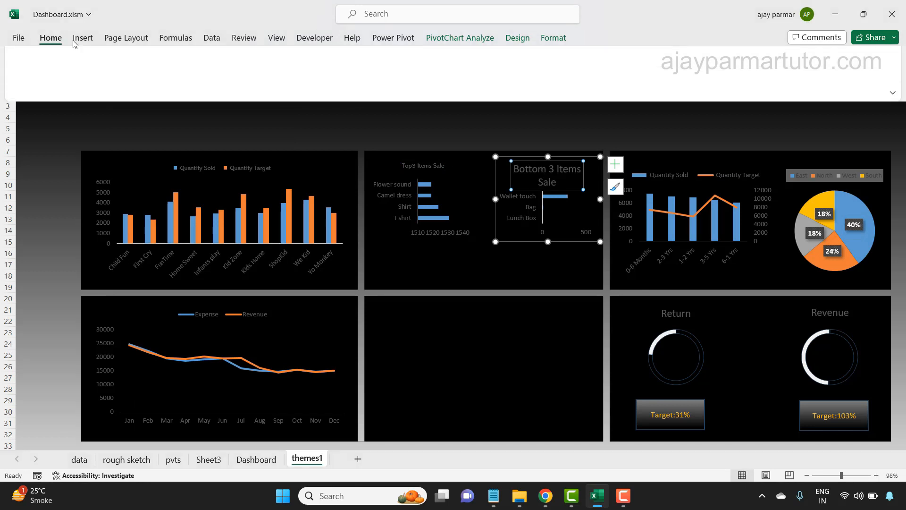
click(232, 60)
click(232, 60)
click(232, 60)
click(232, 60)
click(233, 62)
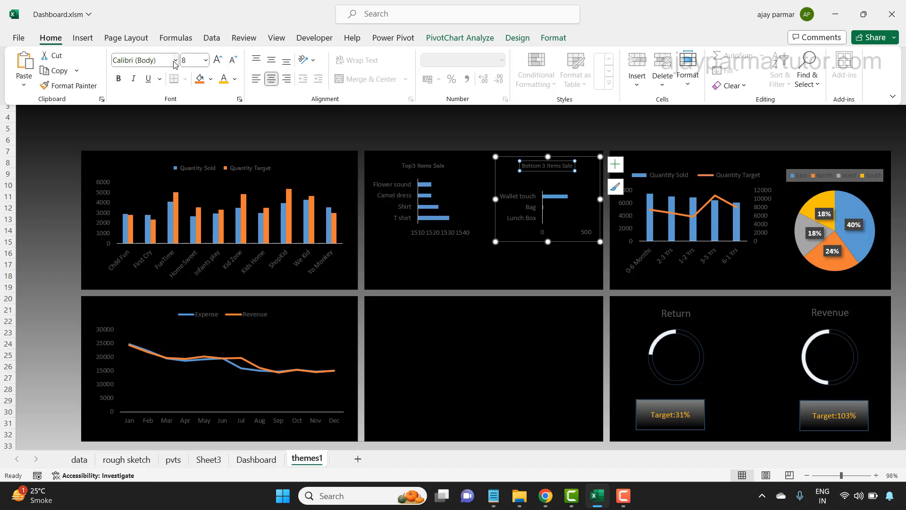
click(175, 61)
click(146, 175)
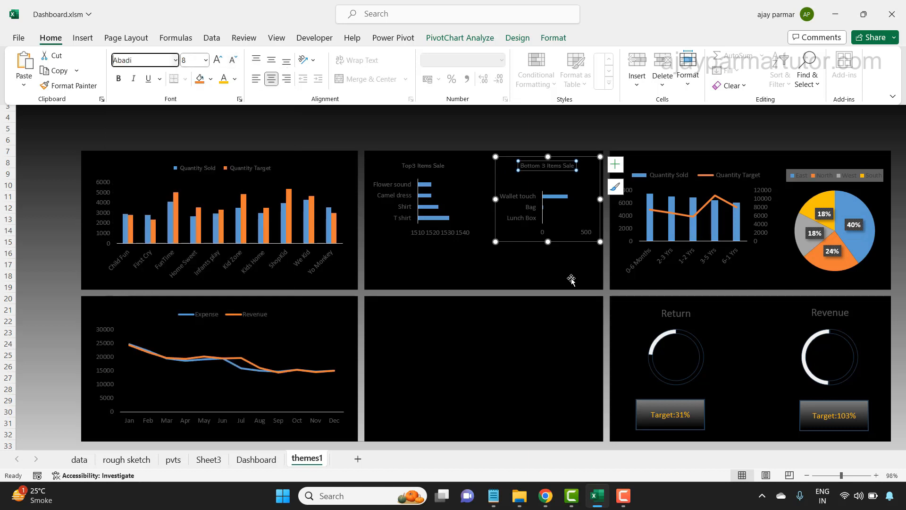
- Set the legend of the combined Quantity Sold and Quantity Target column-and-line chart to Abadi, size 8, with white text
click(671, 180)
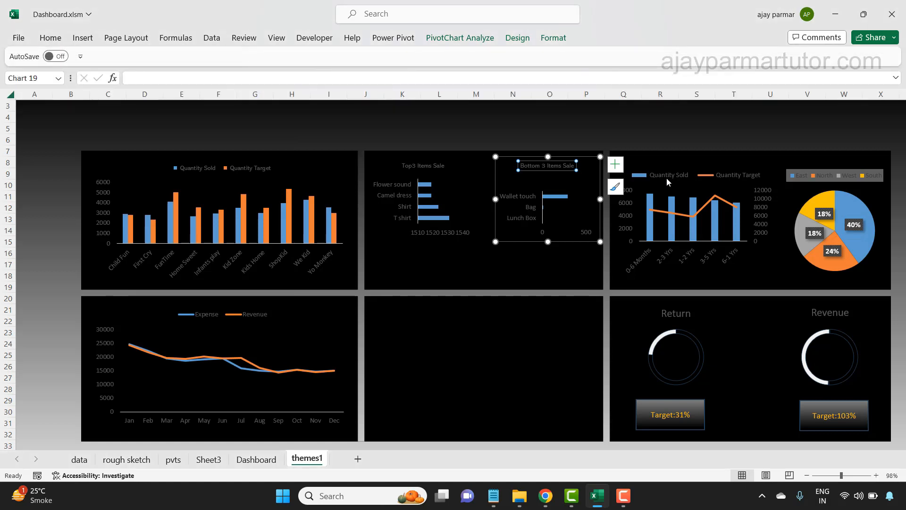
click(666, 177)
click(50, 38)
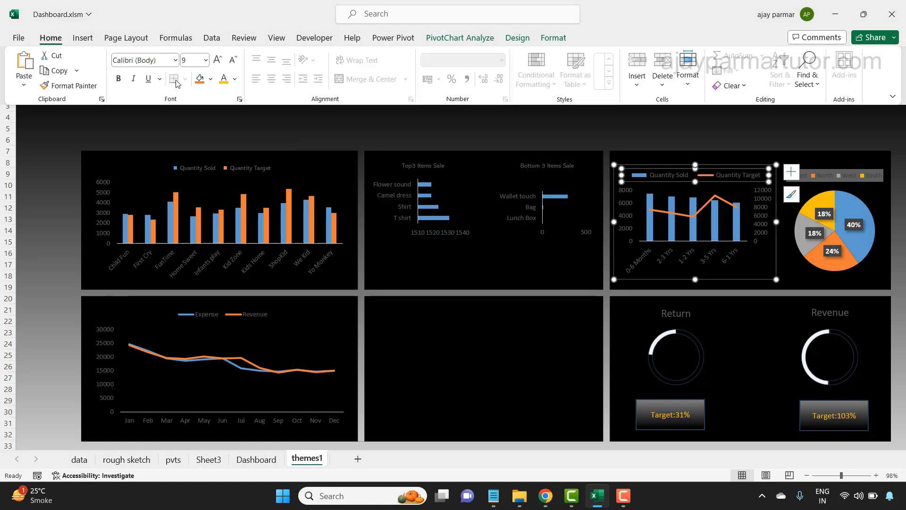
click(233, 59)
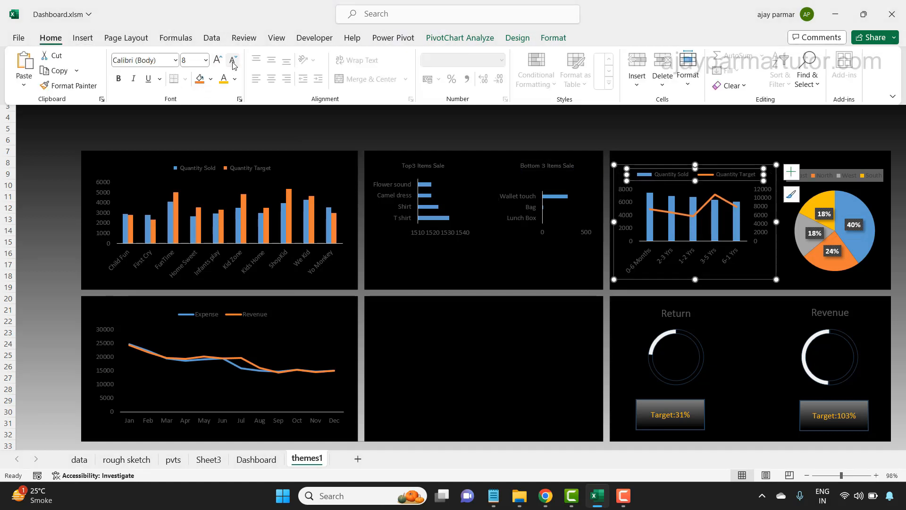
click(176, 60)
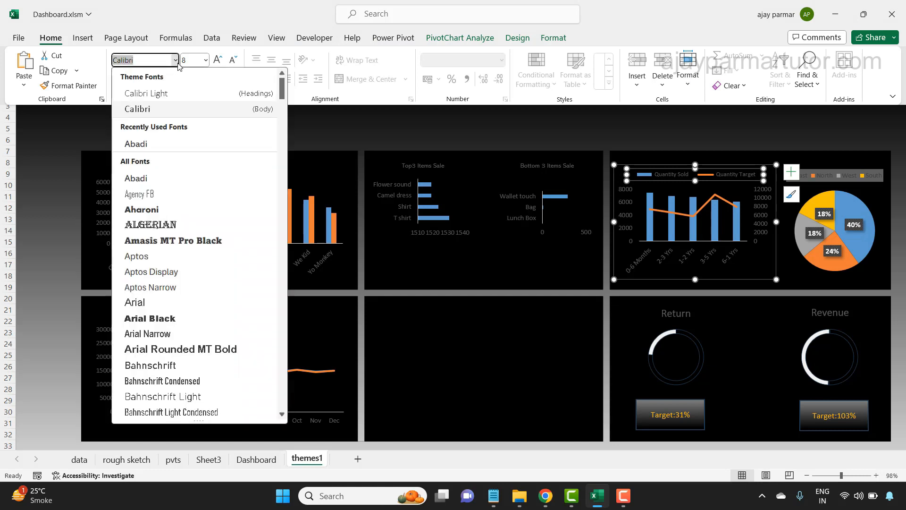
click(151, 183)
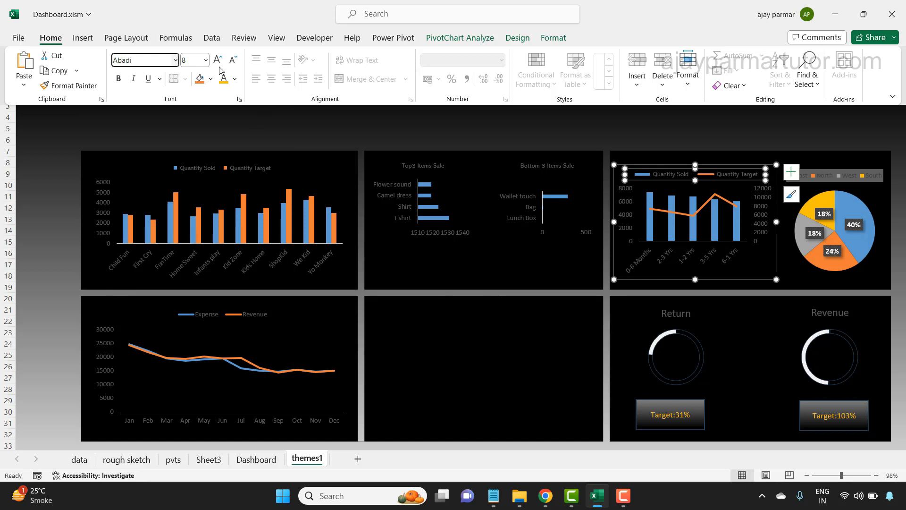
click(235, 79)
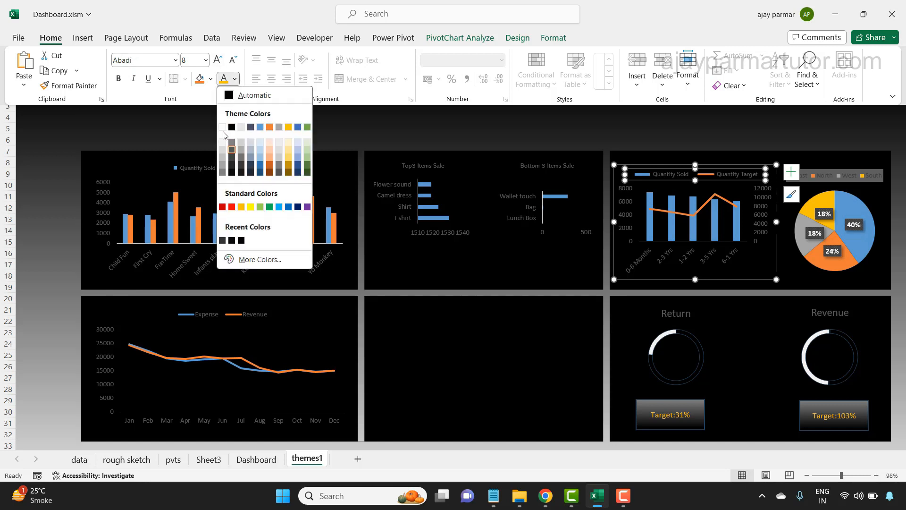
click(222, 127)
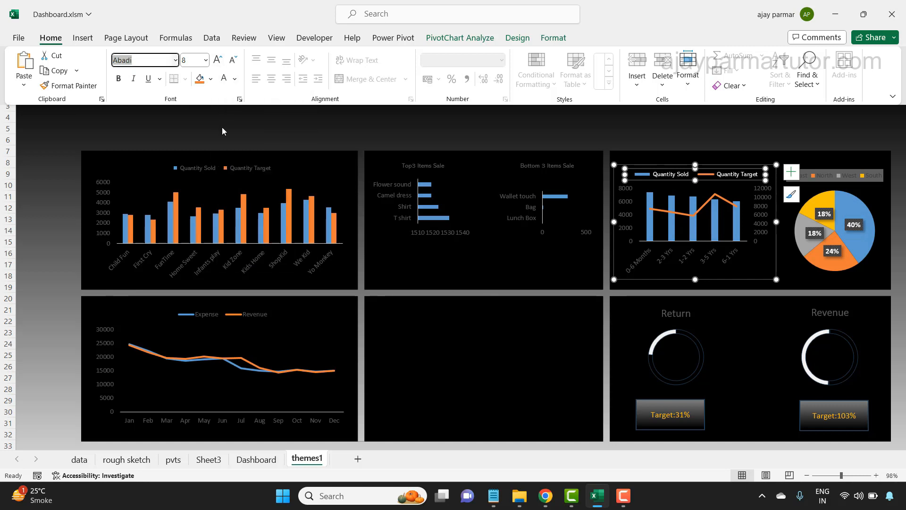
key(ctrl+F1)
- Change the font colour of the Top3 Items Sale and Bottom 3 Items Sale chart titles to white
click(418, 168)
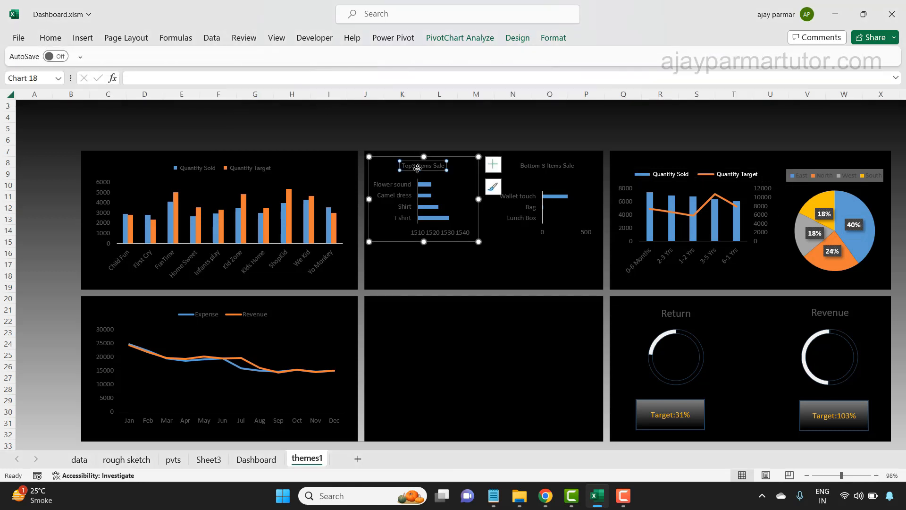
click(50, 38)
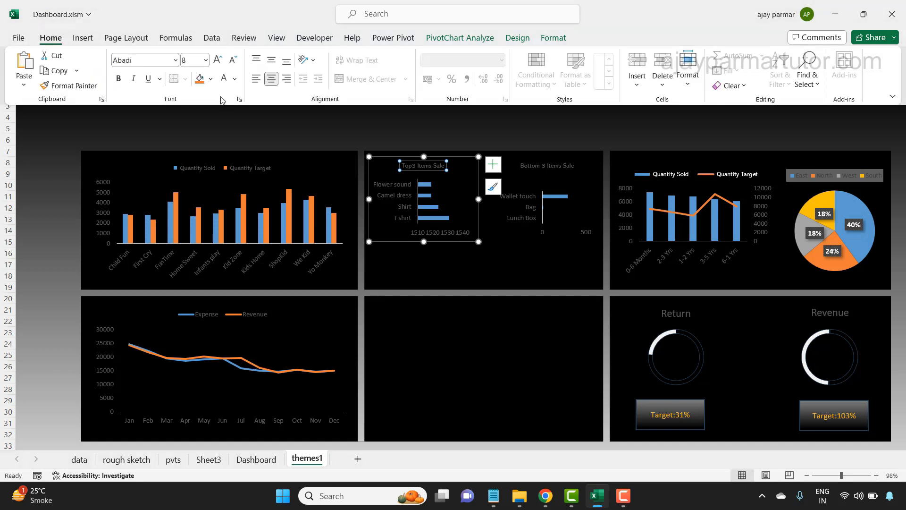
click(224, 79)
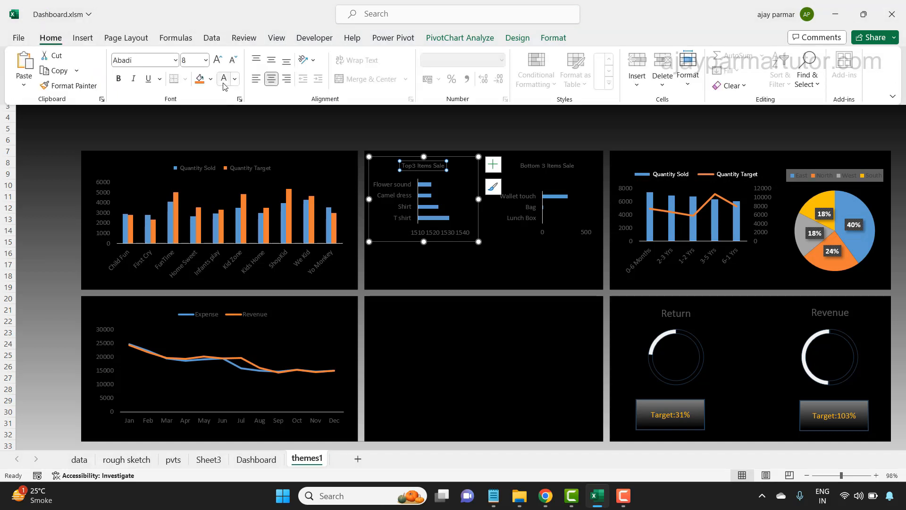
click(543, 168)
click(540, 166)
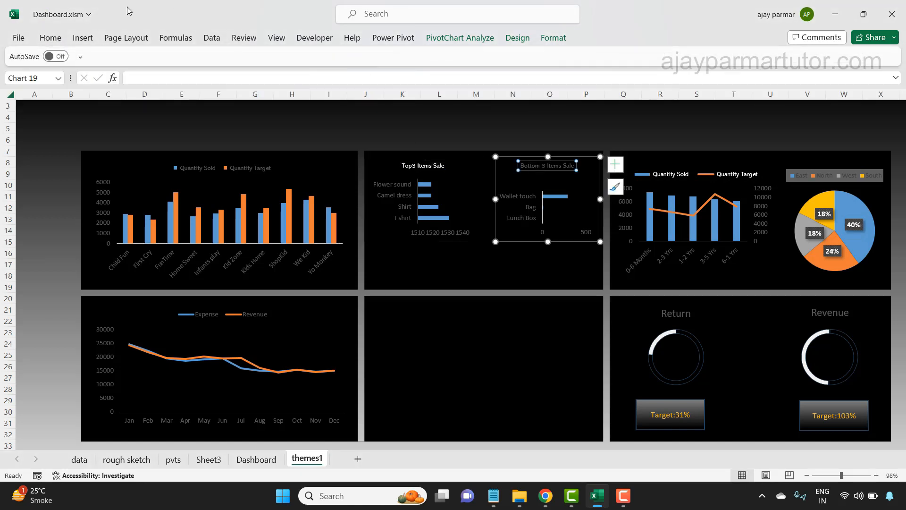
click(51, 38)
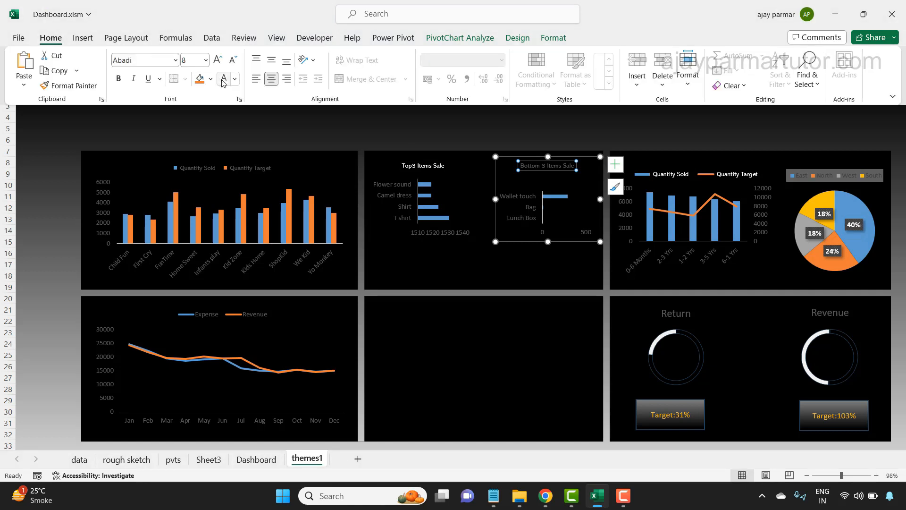
click(223, 81)
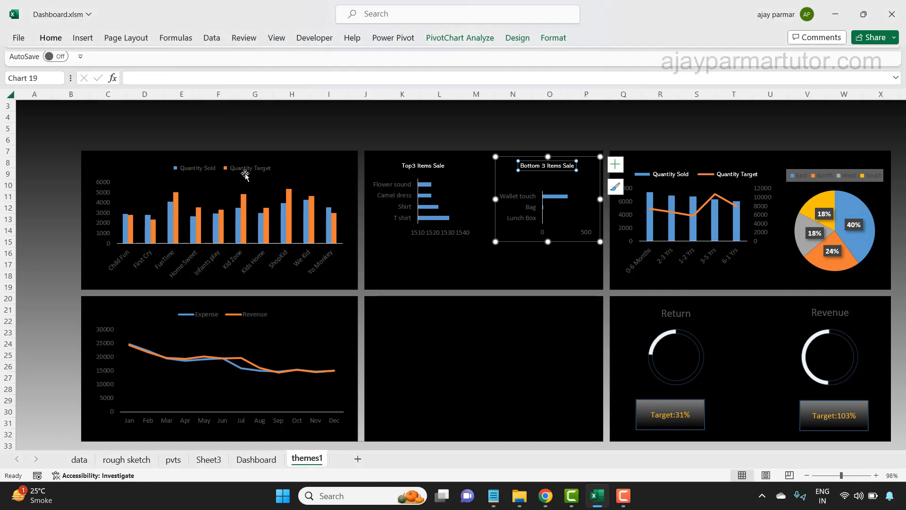
- Change the legend text of the Quantity Sold and Quantity Target clustered column chart to white
click(238, 171)
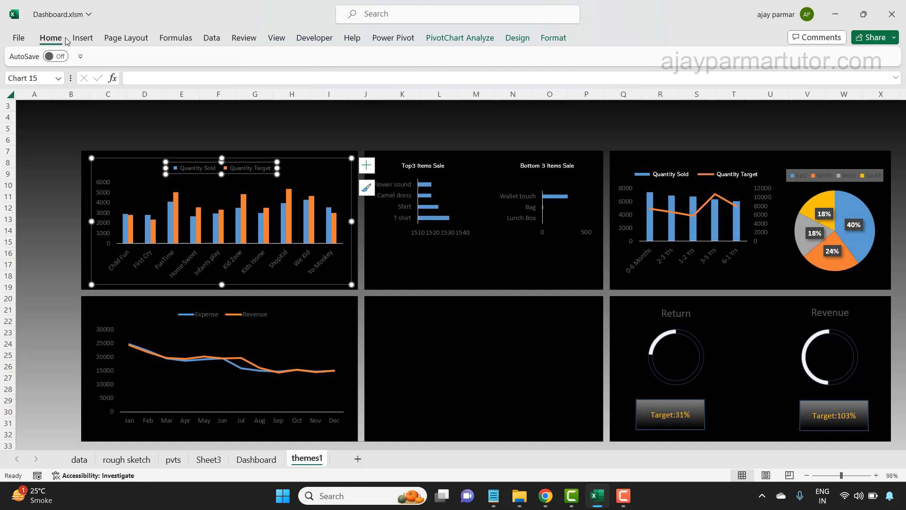
click(50, 38)
click(224, 79)
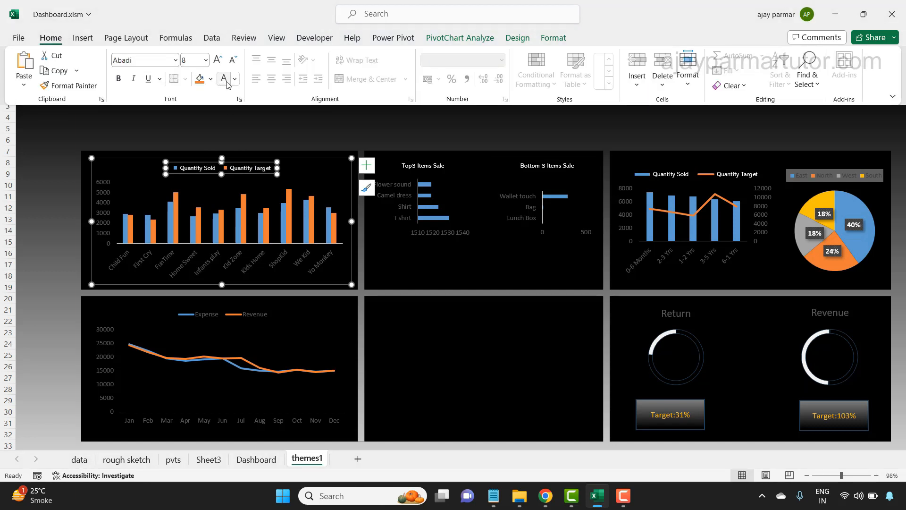
- Remove the fill from the pie chart's region legend and set its text to white, size 8
click(806, 180)
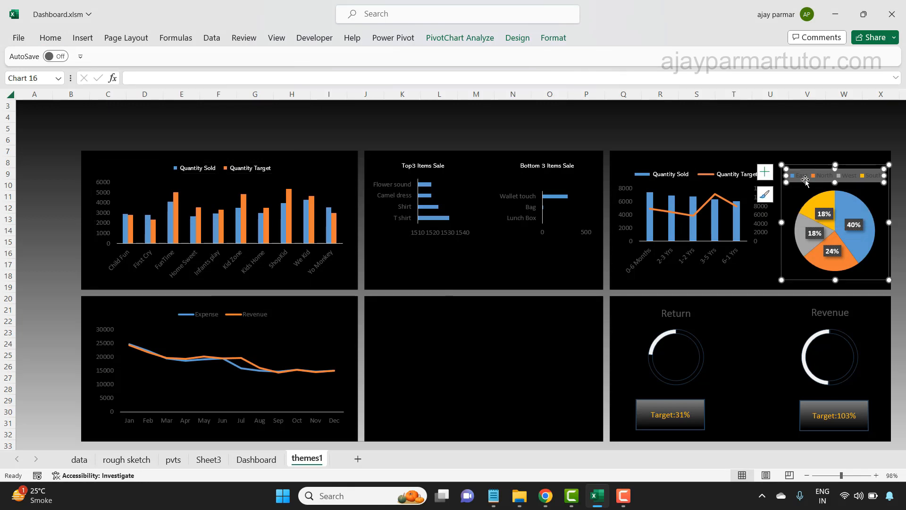
key(ctrl+q)
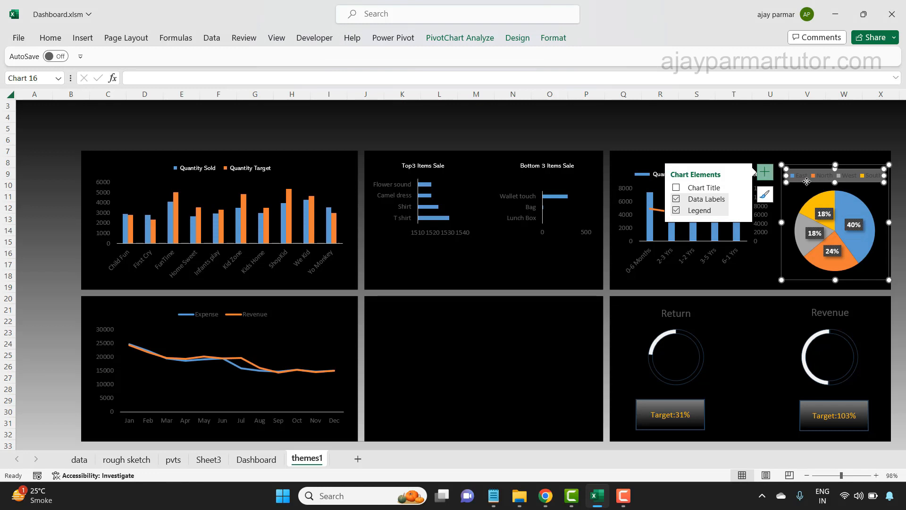
click(49, 37)
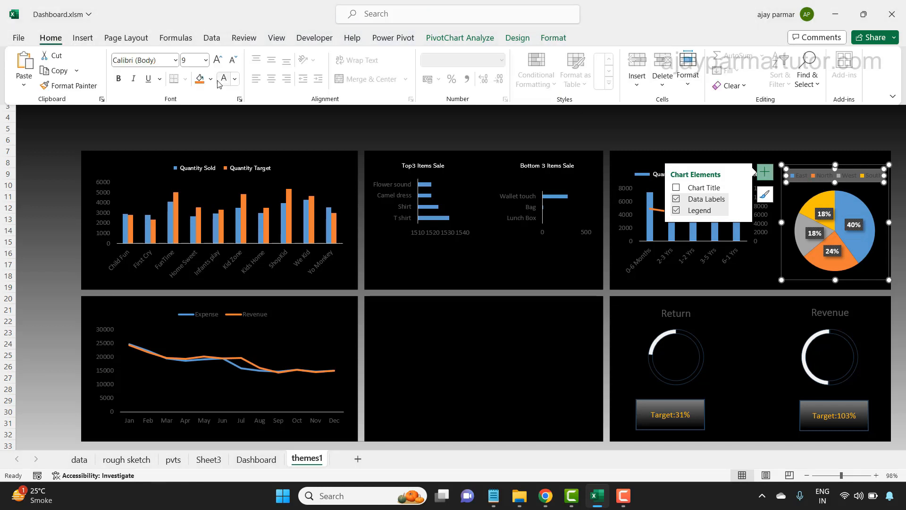
click(211, 80)
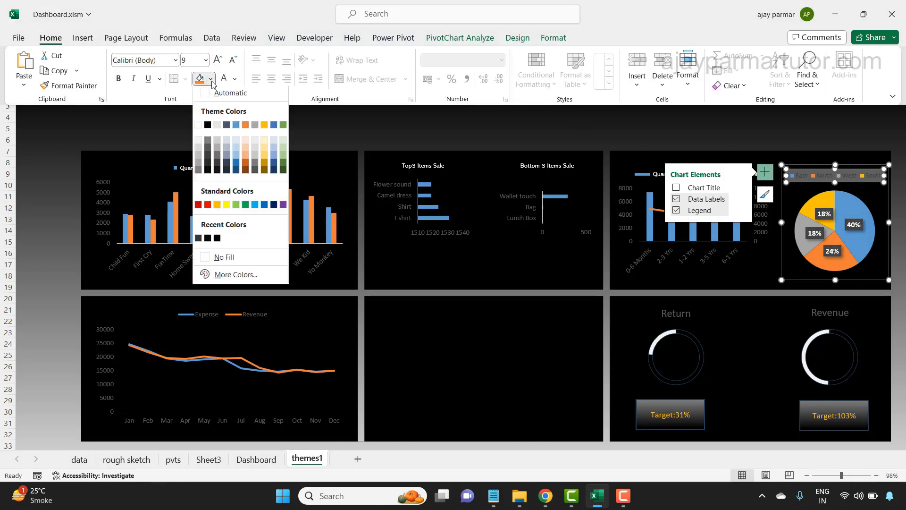
click(205, 260)
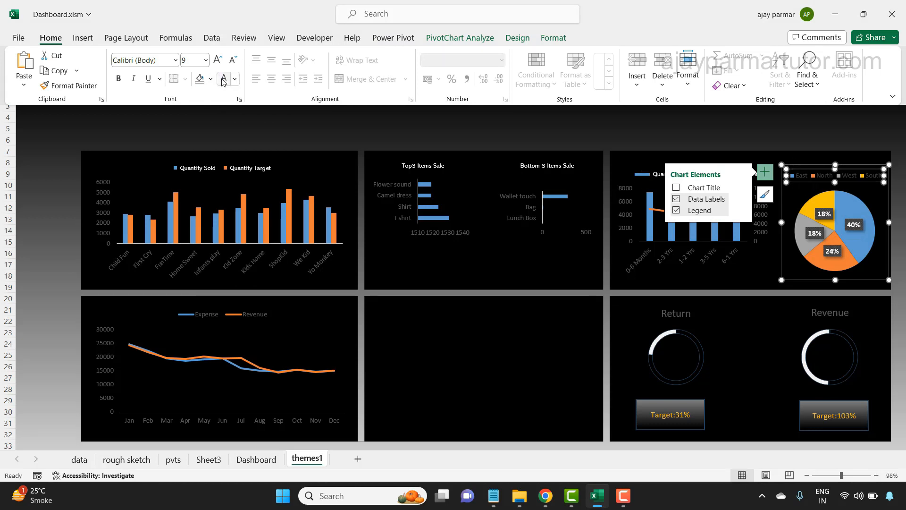
click(232, 60)
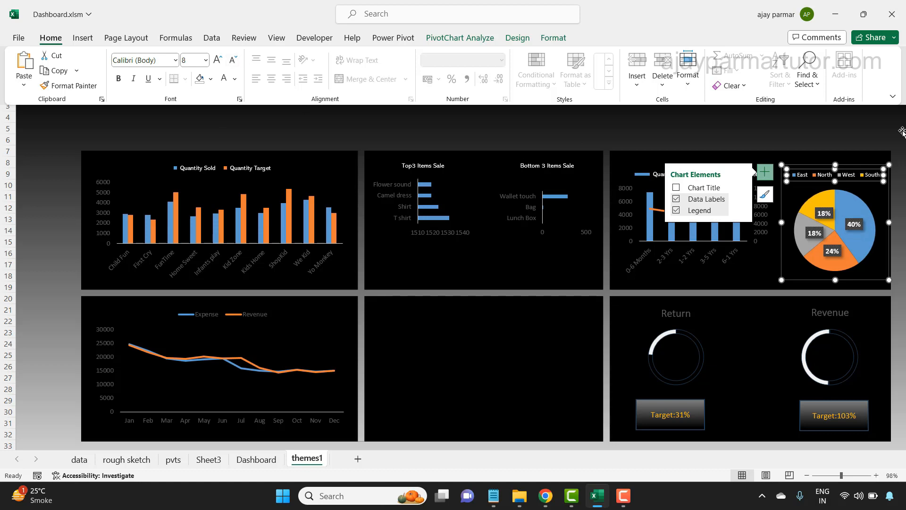
click(538, 349)
click(551, 137)
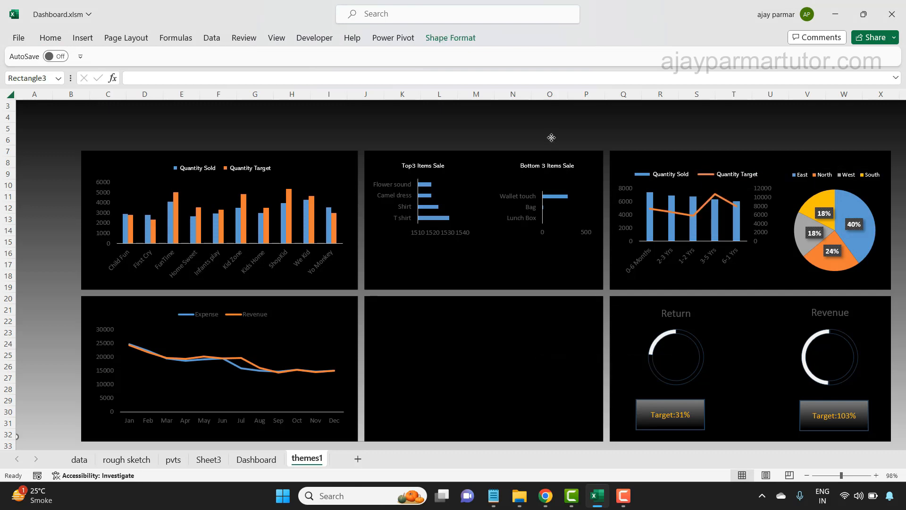
- Set the Return doughnut chart's title to the Abadi font, size 8, in white
click(685, 322)
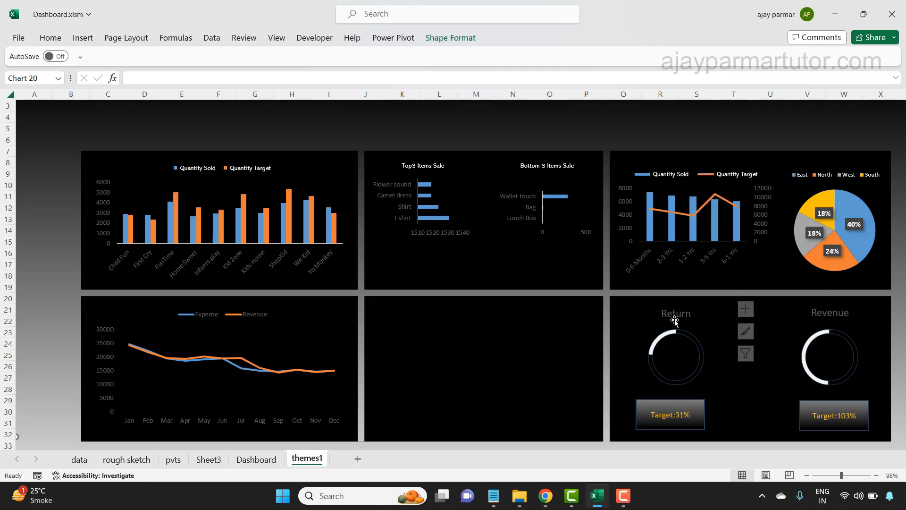
click(51, 38)
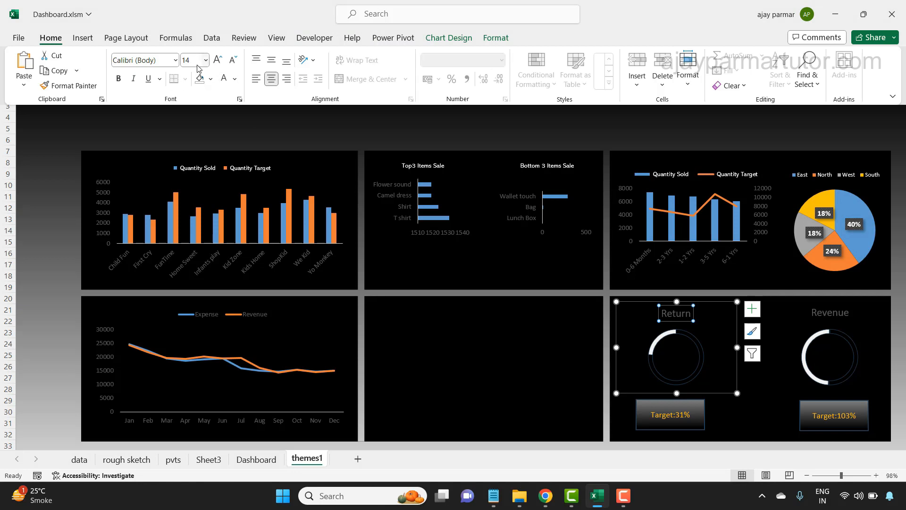
click(235, 59)
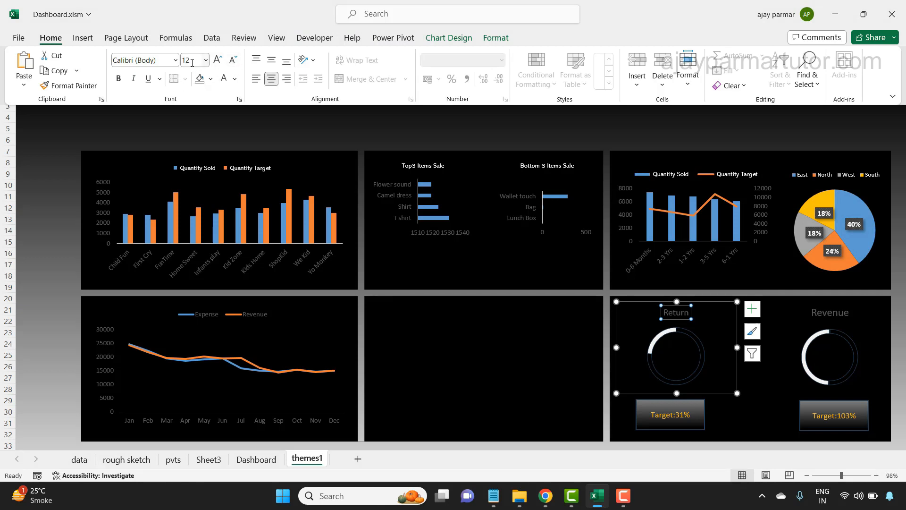
click(175, 60)
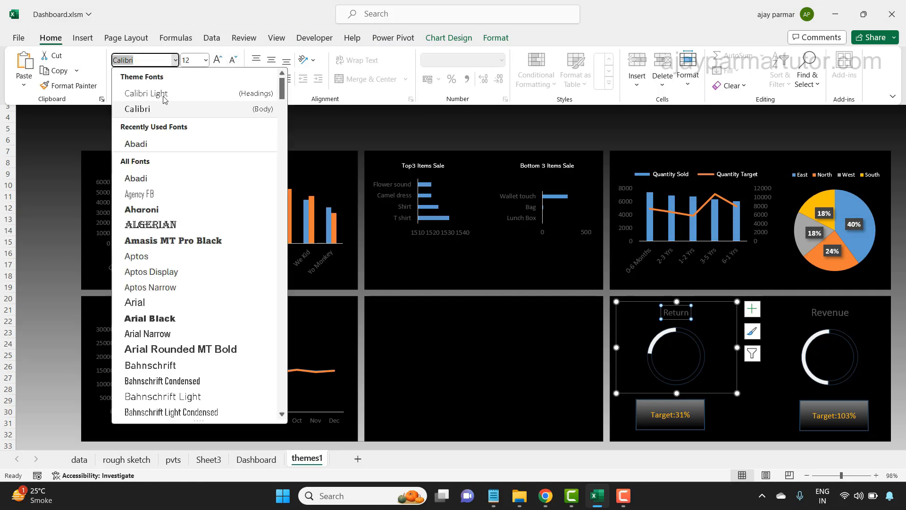
click(143, 144)
click(235, 60)
click(235, 60)
click(234, 60)
click(234, 60)
click(224, 84)
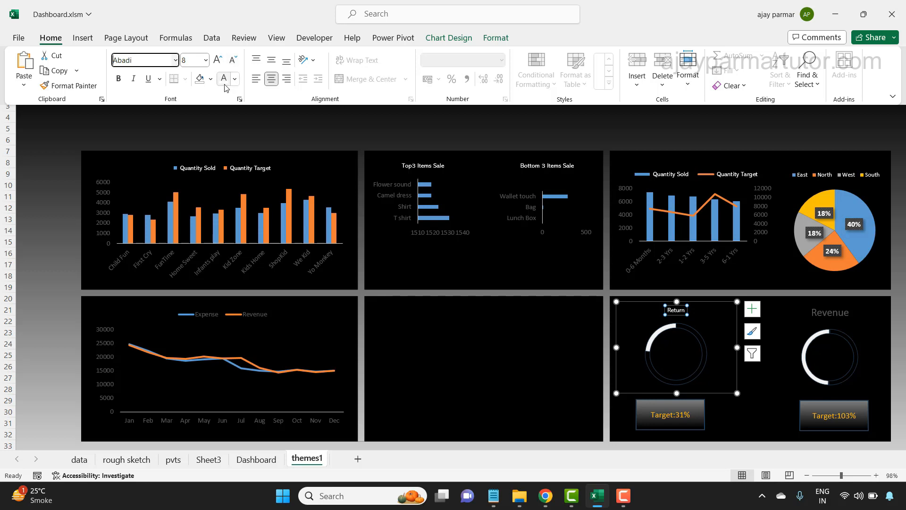
key(ctrl+F1)
- Change the Revenue doughnut chart's title to white text at size 8
click(823, 311)
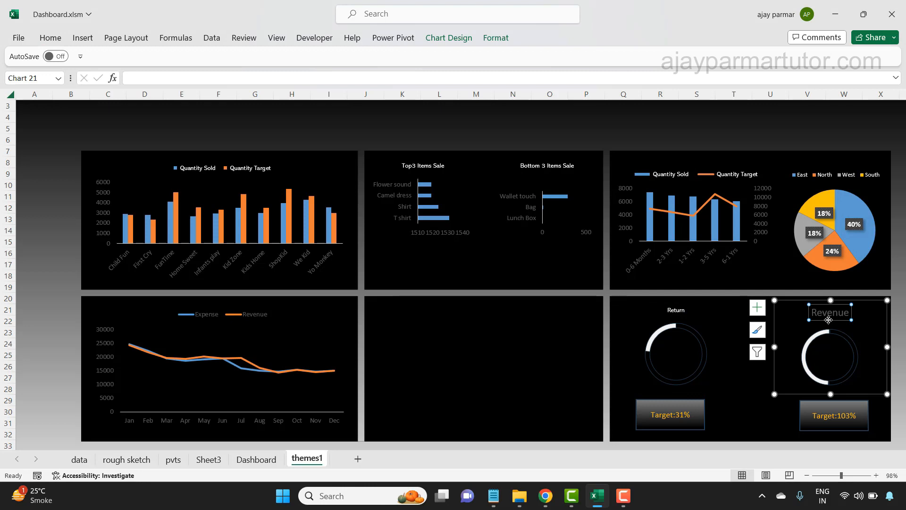
click(50, 38)
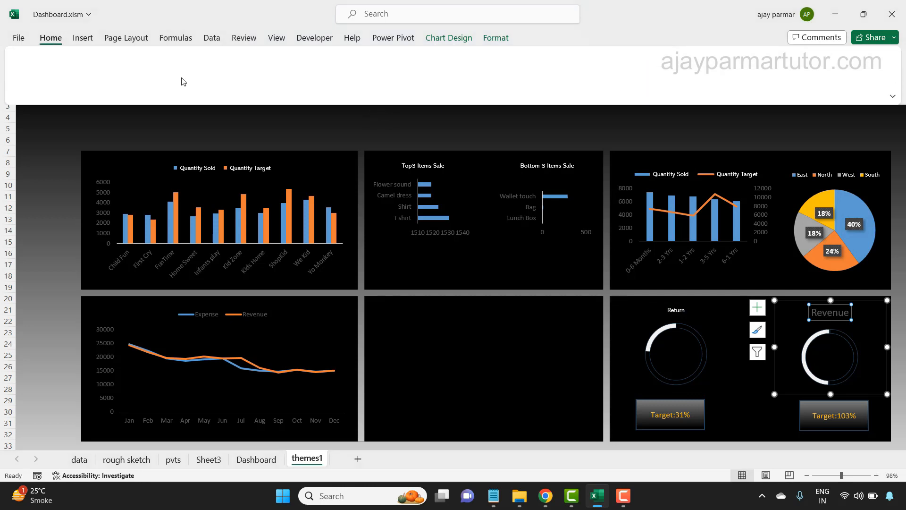
click(224, 78)
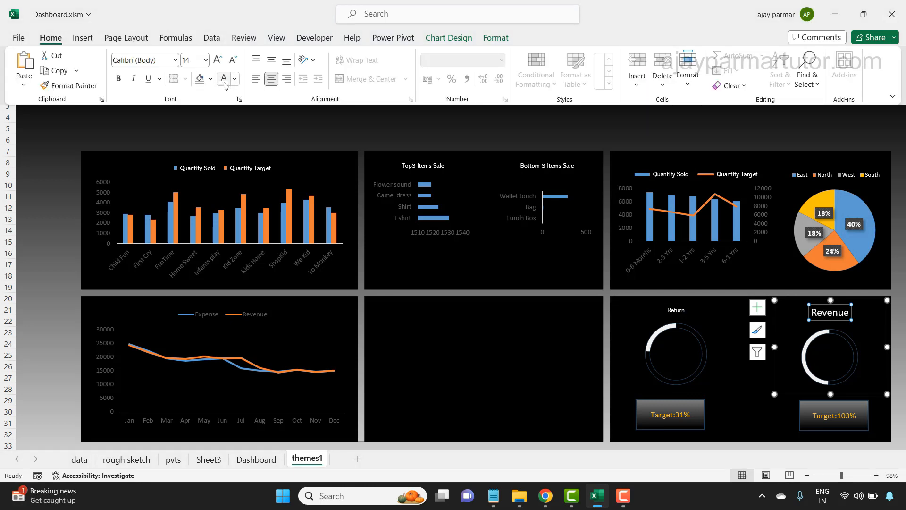
click(233, 60)
click(233, 59)
click(233, 60)
click(233, 60)
click(233, 60)
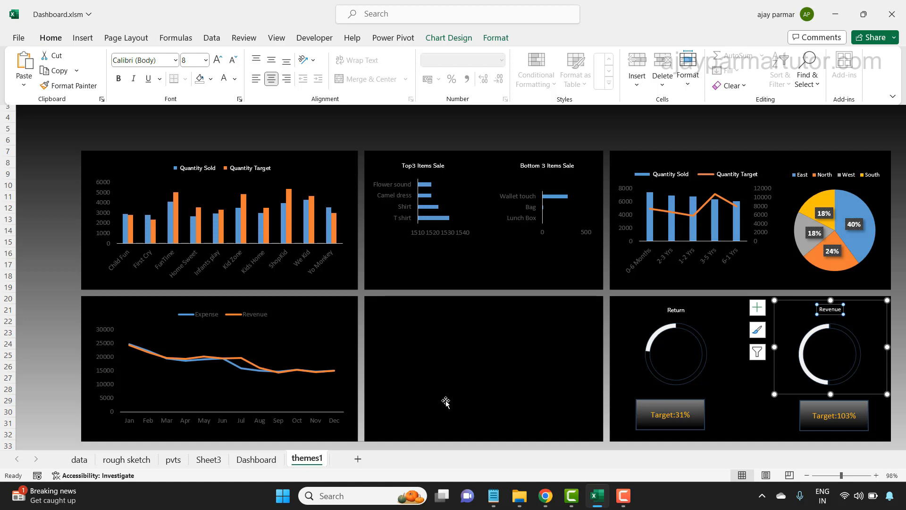
key(ctrl+F1)
click(548, 373)
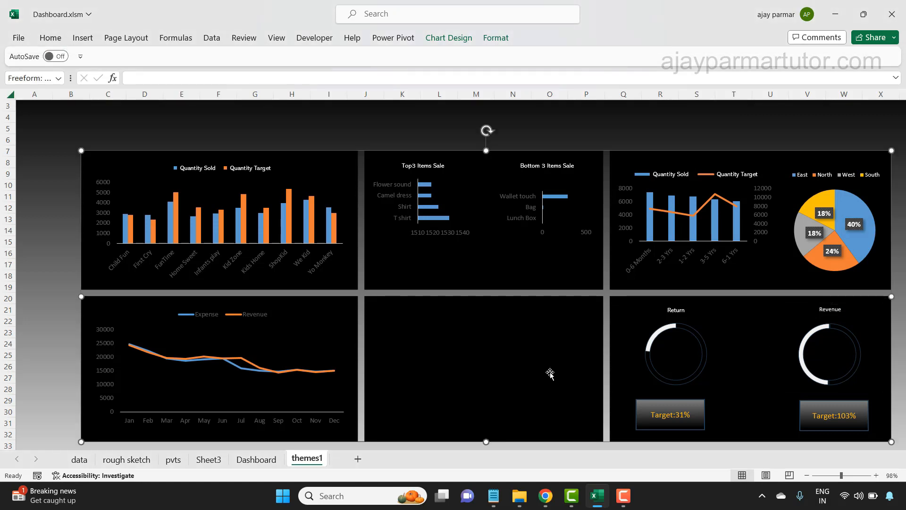
- Move the Return target box slightly to the right so it is centred beneath the Return doughnut chart
click(682, 401)
drag(682, 401, 686, 400)
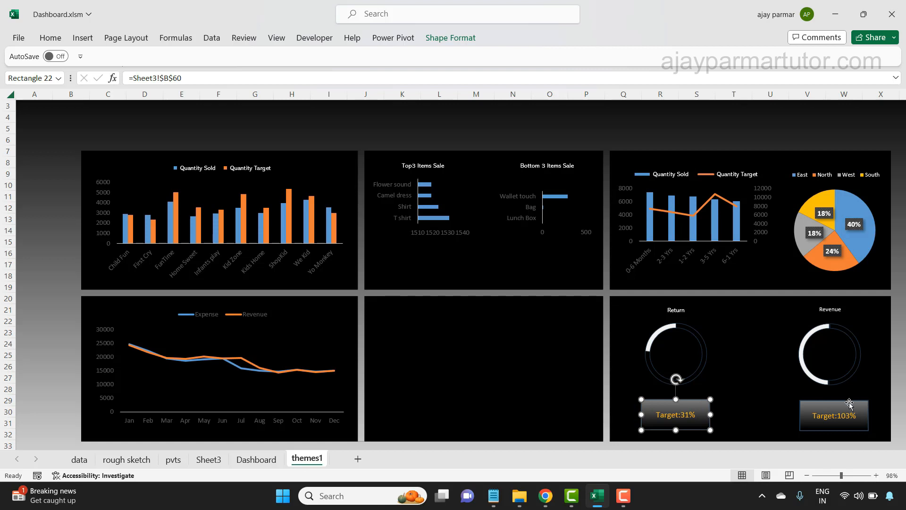
click(534, 366)
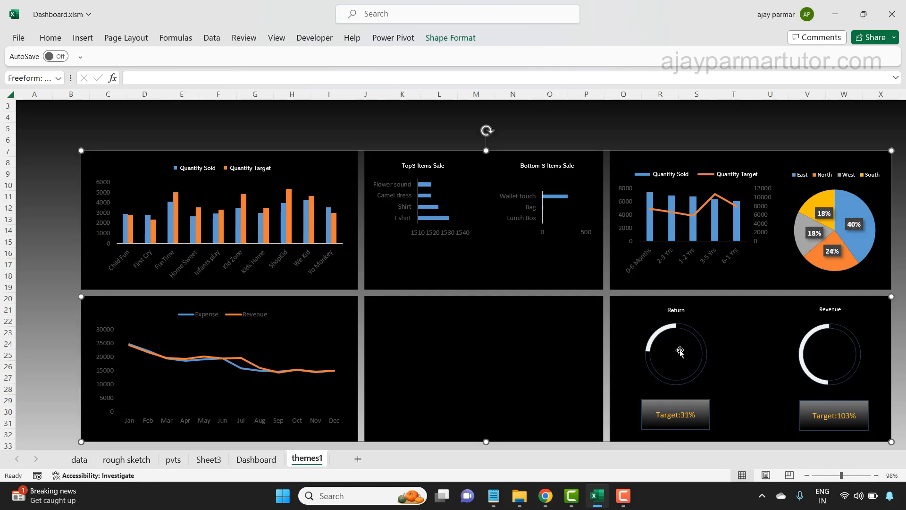
click(722, 348)
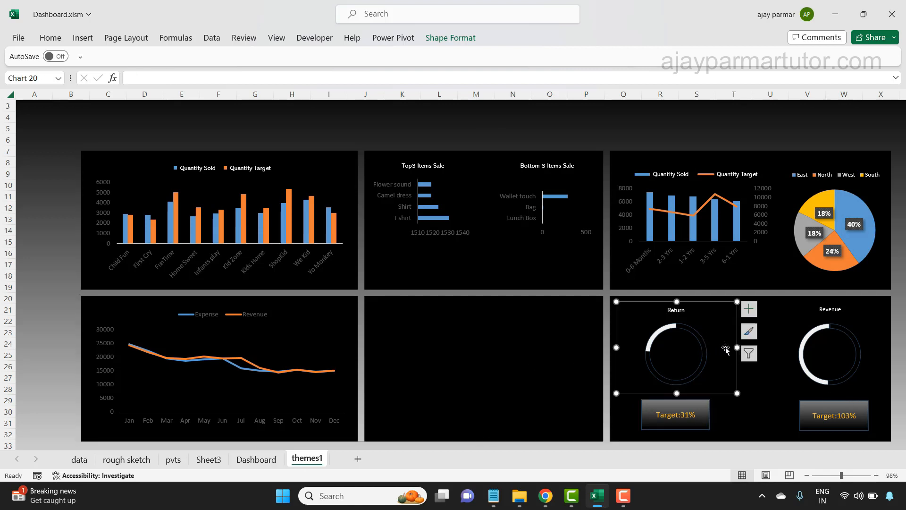
click(789, 329)
click(763, 392)
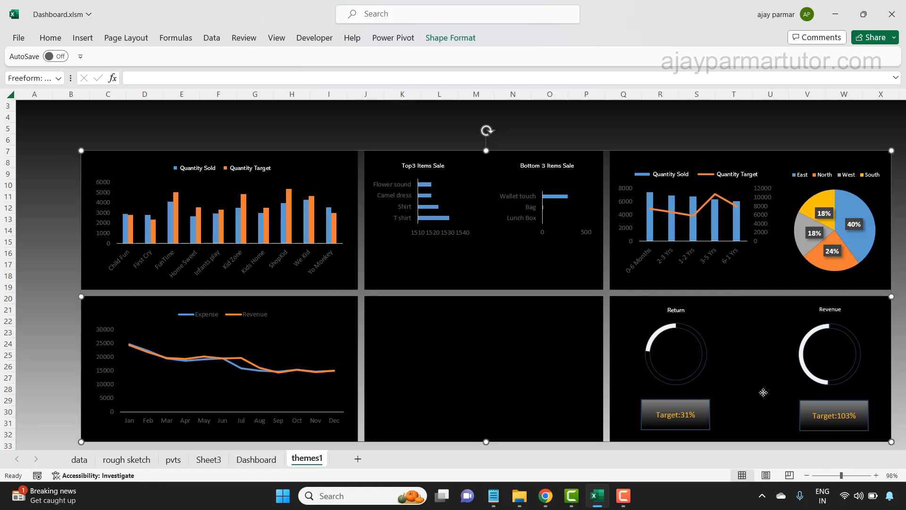
- Move the Return and Revenue chart titles into the centres of their doughnut rings
click(678, 310)
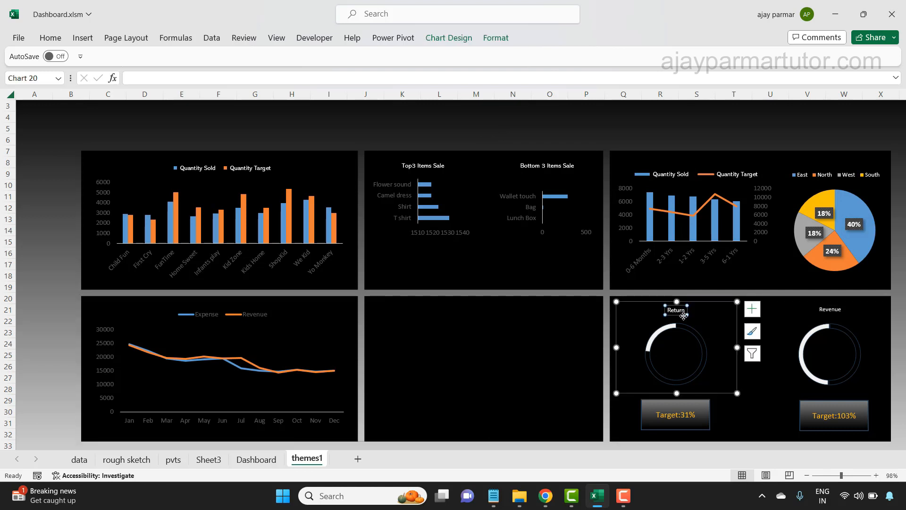
drag(675, 312, 674, 355)
click(830, 312)
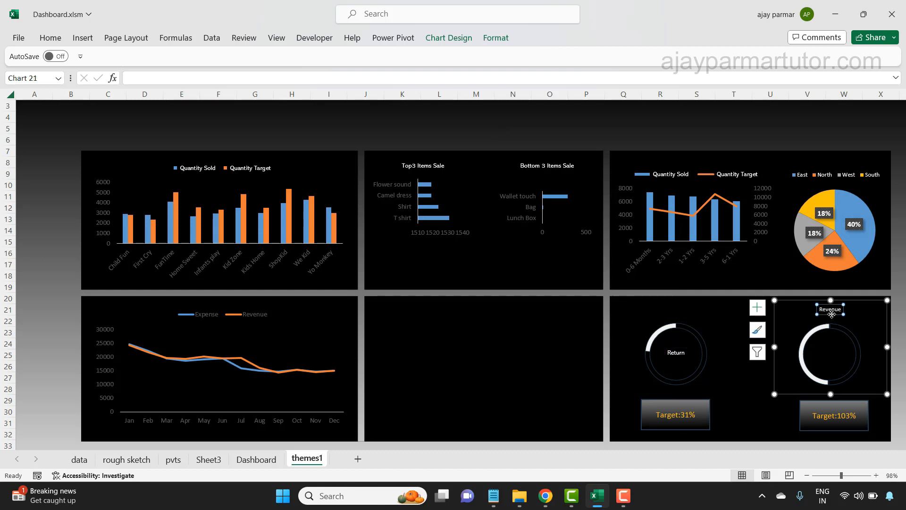
drag(831, 314, 829, 355)
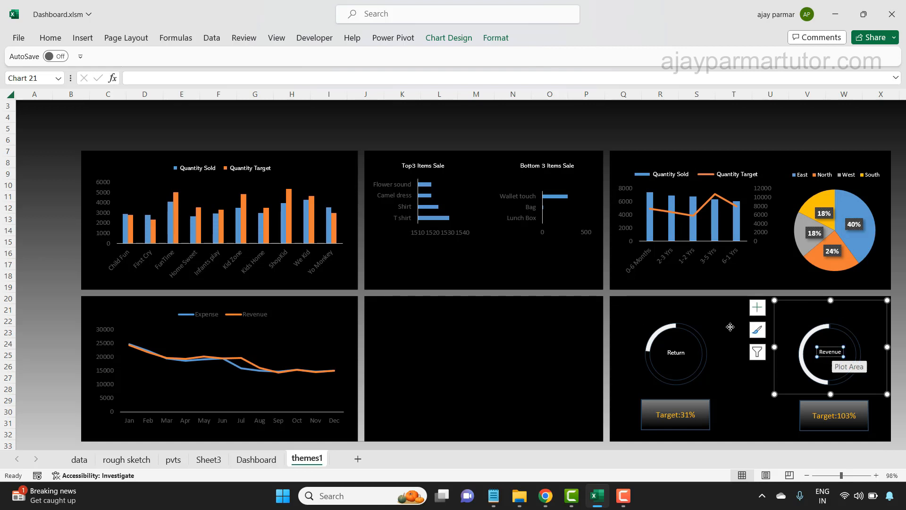
click(506, 388)
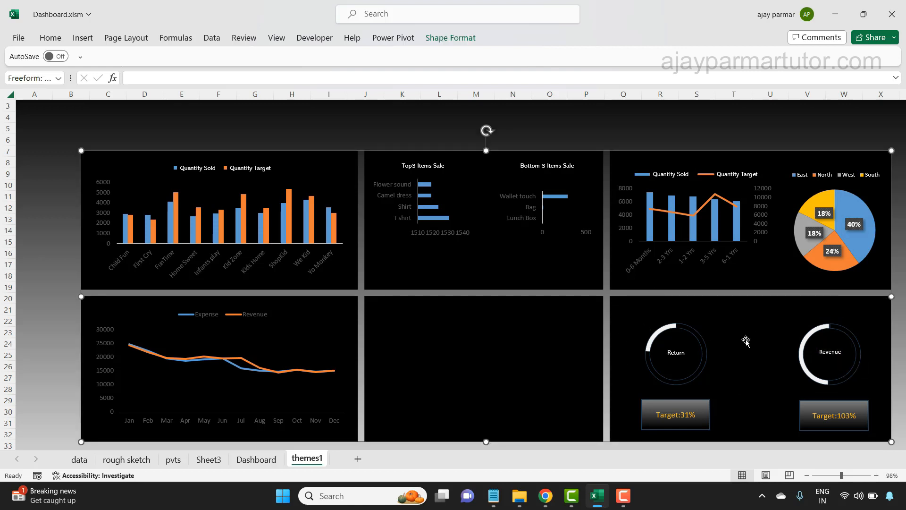
- Set the legend of the Expense and Revenue line chart to the Abadi font, size 8, in white
click(208, 320)
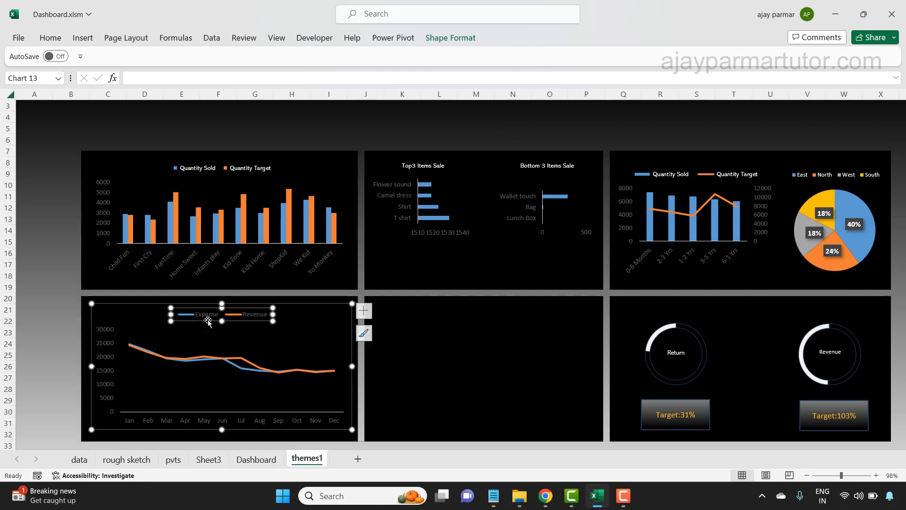
click(50, 38)
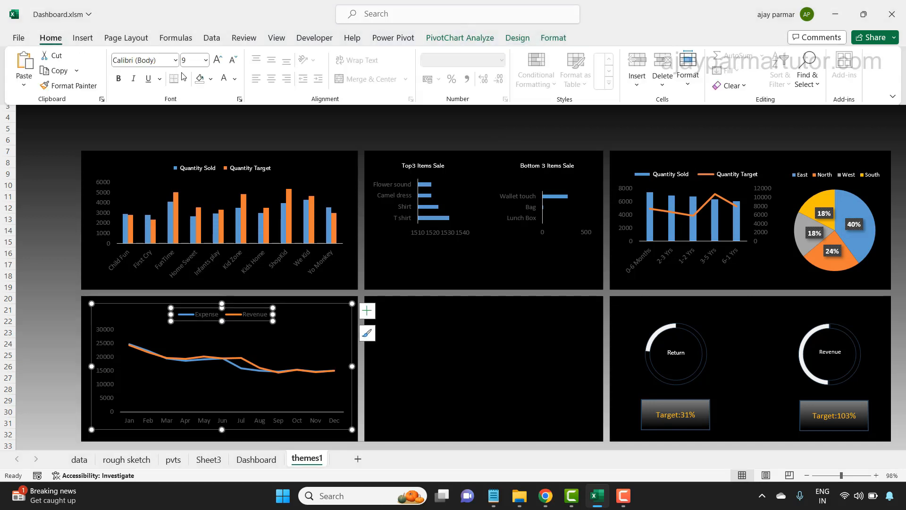
click(175, 62)
click(132, 176)
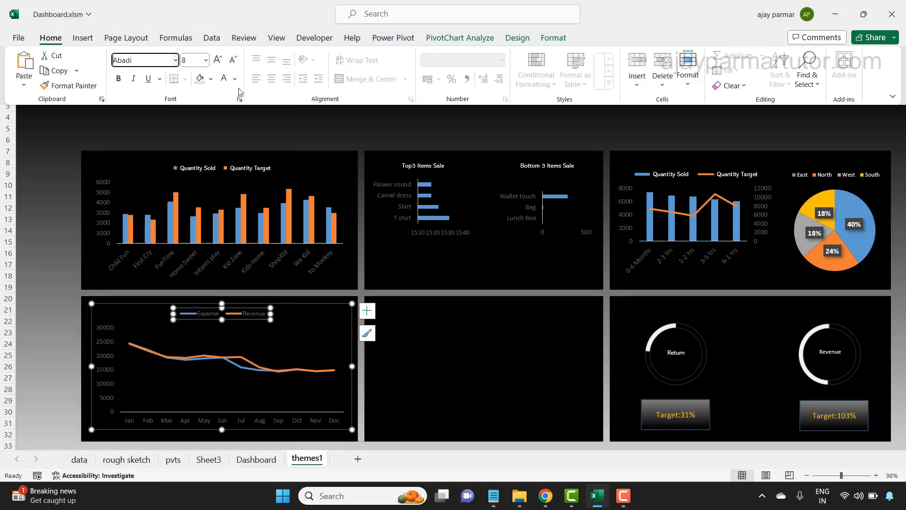
click(224, 79)
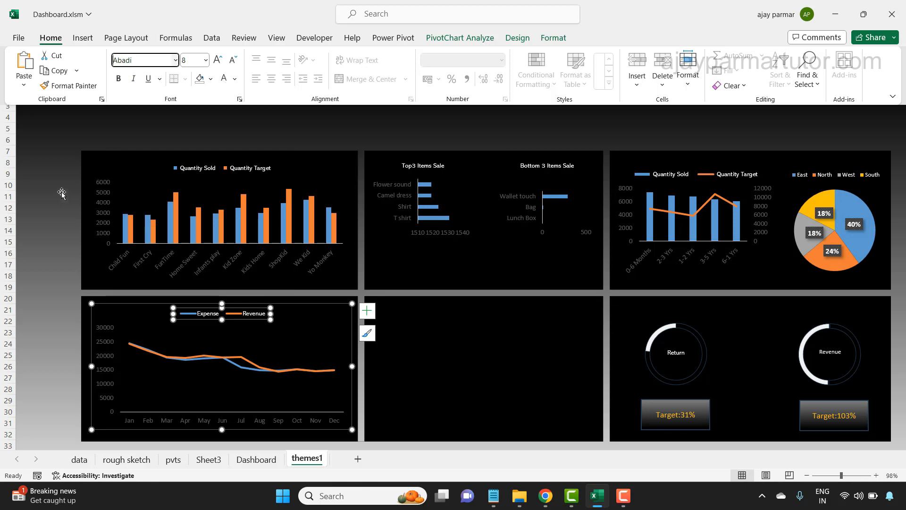
click(49, 181)
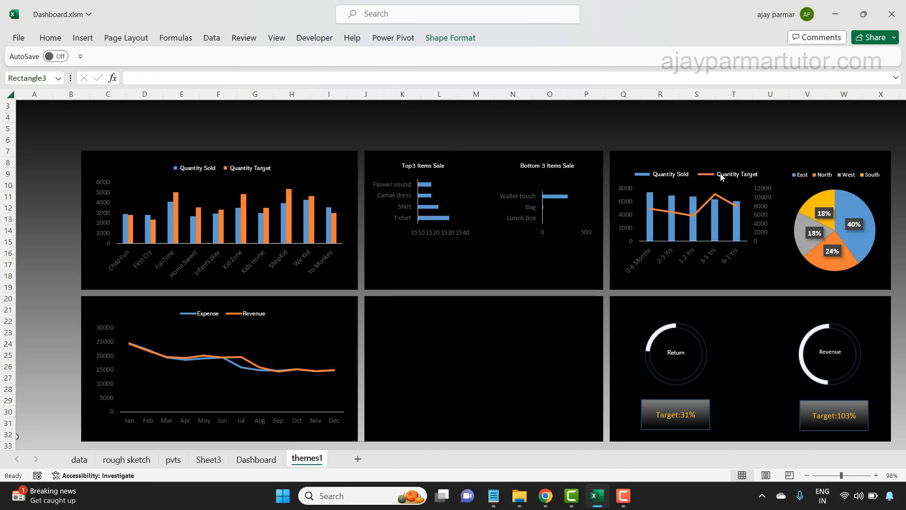
- Nudge the age-group combo chart up so its legend lines up with the other chart headings in the row
click(700, 177)
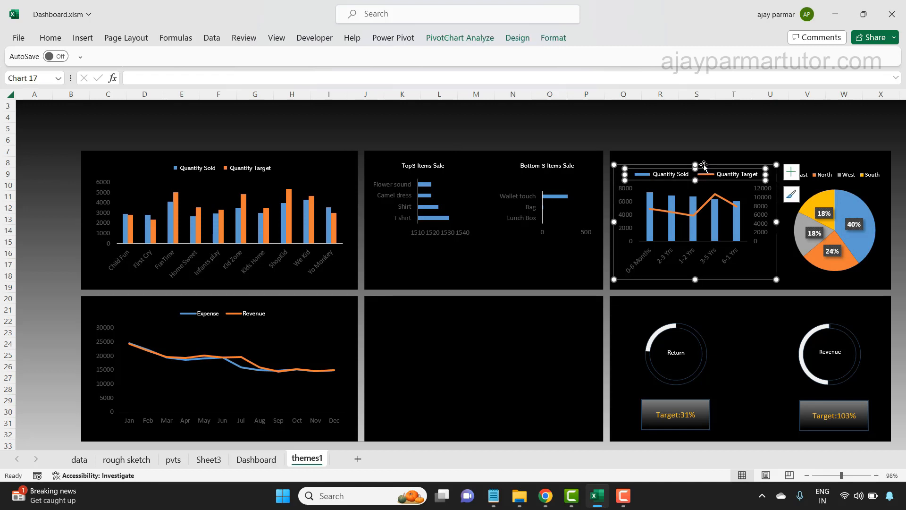
click(706, 166)
key(Up)
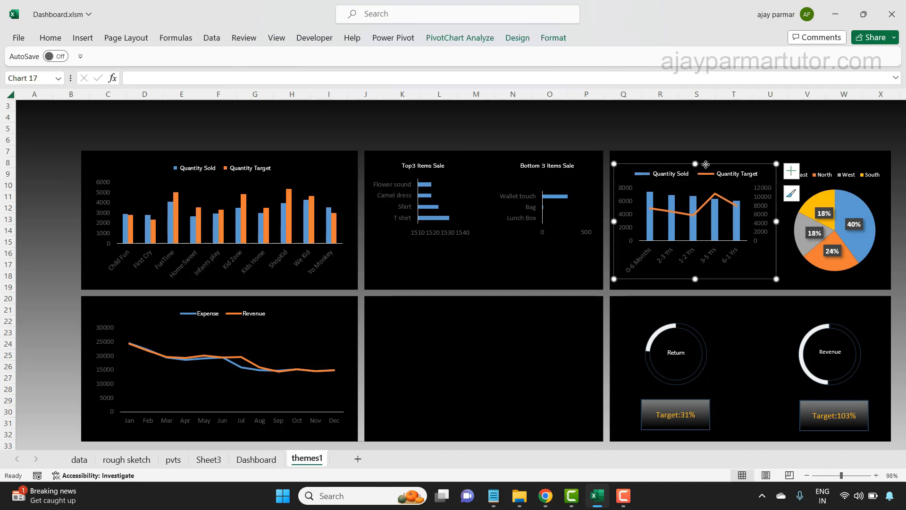
key(Up)
key(Up)
key(Up)
key(Up)
key(Up)
key(Up)
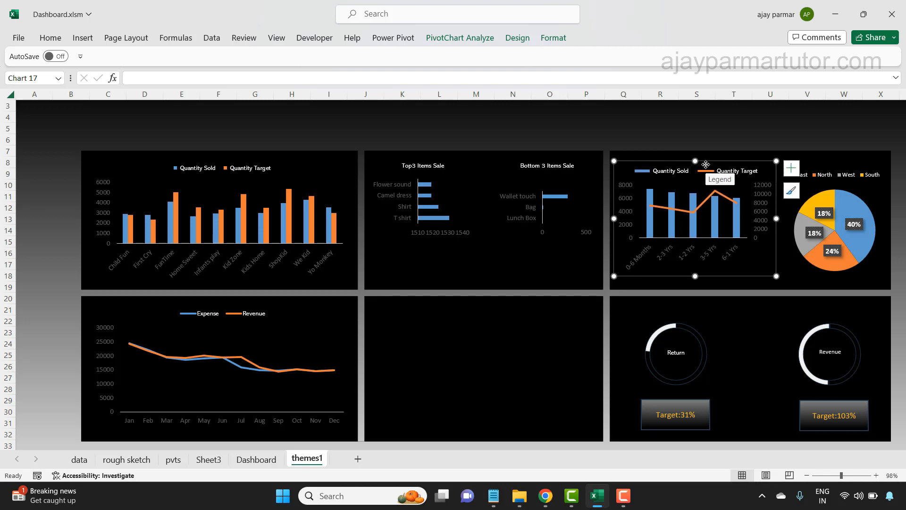
key(Up)
key(Up)
key(Up)
key(Up)
key(Up)
key(Up)
key(Up)
key(Up)
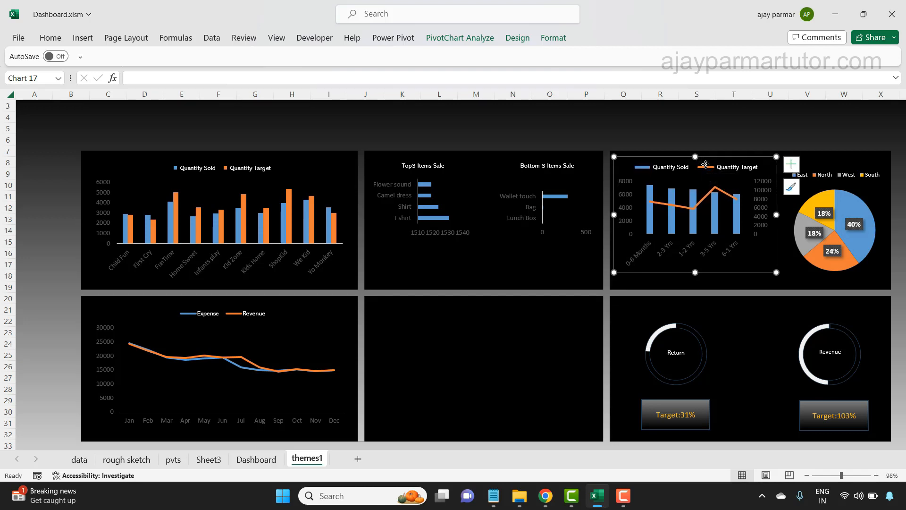
- Nudge the region pie chart up slightly, closer to the top of its panel
click(825, 175)
click(821, 166)
key(Up)
key(Up)
key(Up)
key(Up)
key(Up)
key(Up)
key(Up)
key(Up)
key(Up)
key(Up)
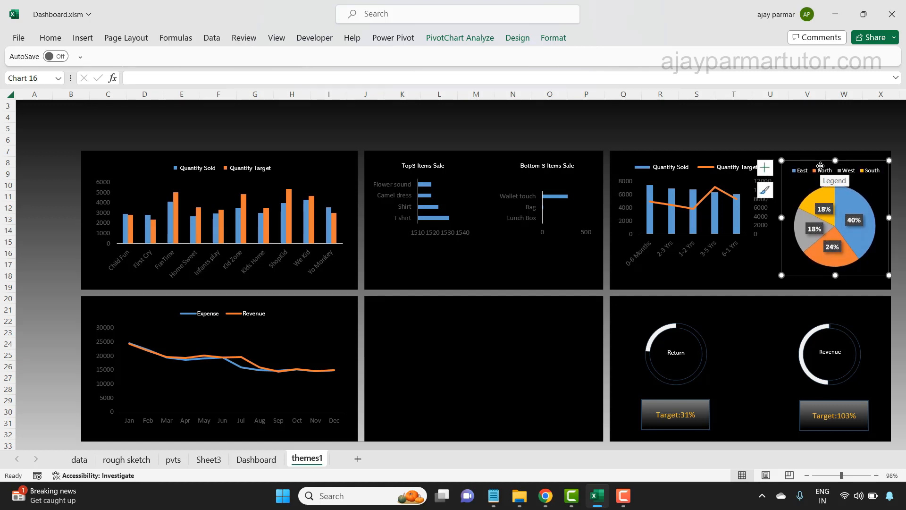
click(681, 127)
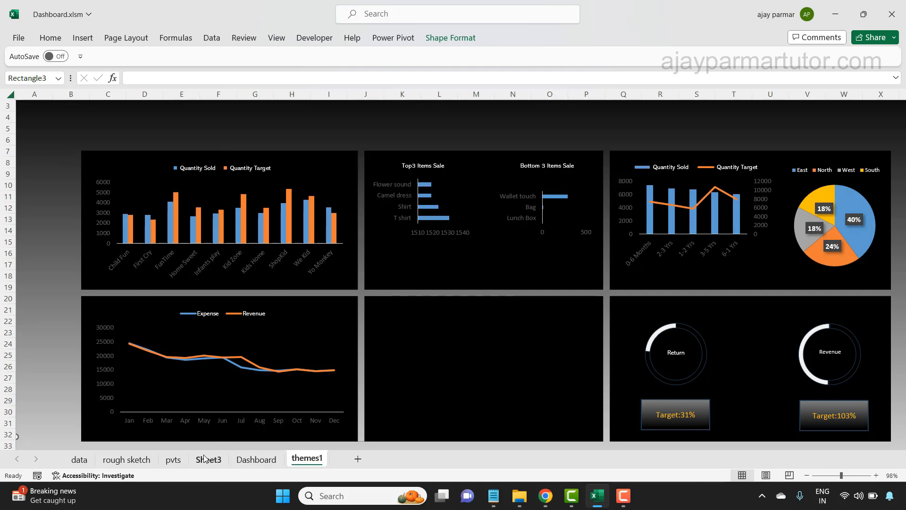
- Check the Dashboard sheet for reference and insert Months and Years (Date) slicers for the Months pivot table on Sheet3
click(226, 460)
click(235, 459)
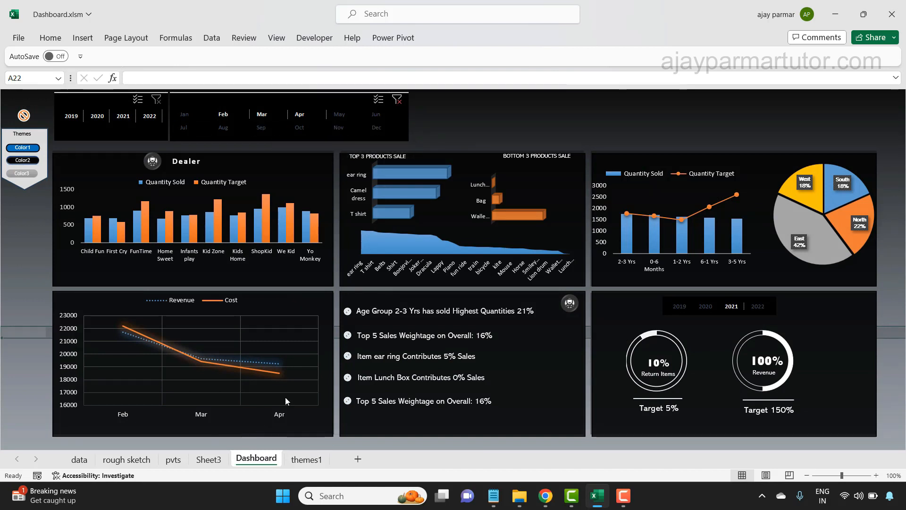
click(218, 461)
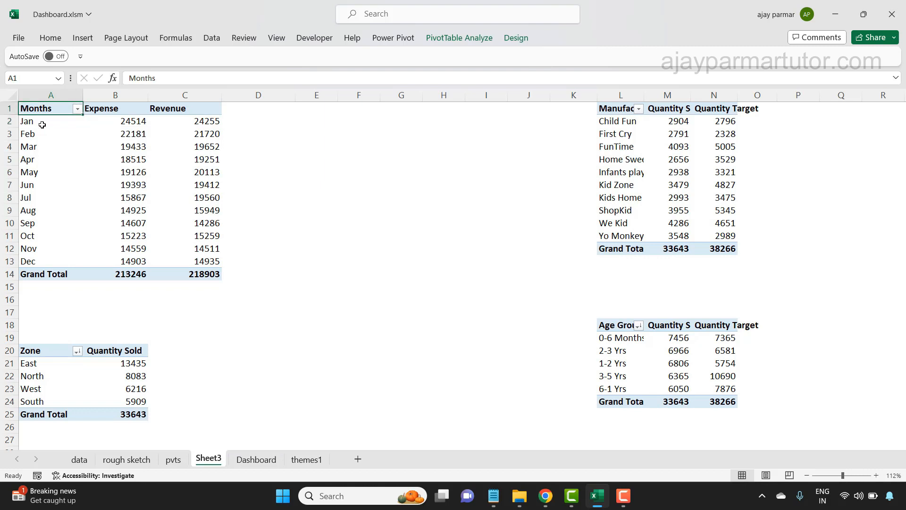
key(Down)
key(Down)
key(Up)
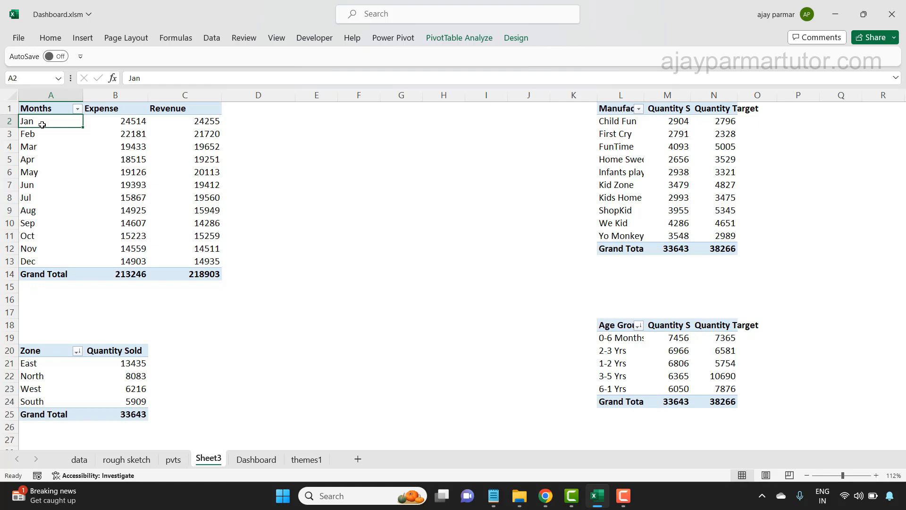
click(86, 41)
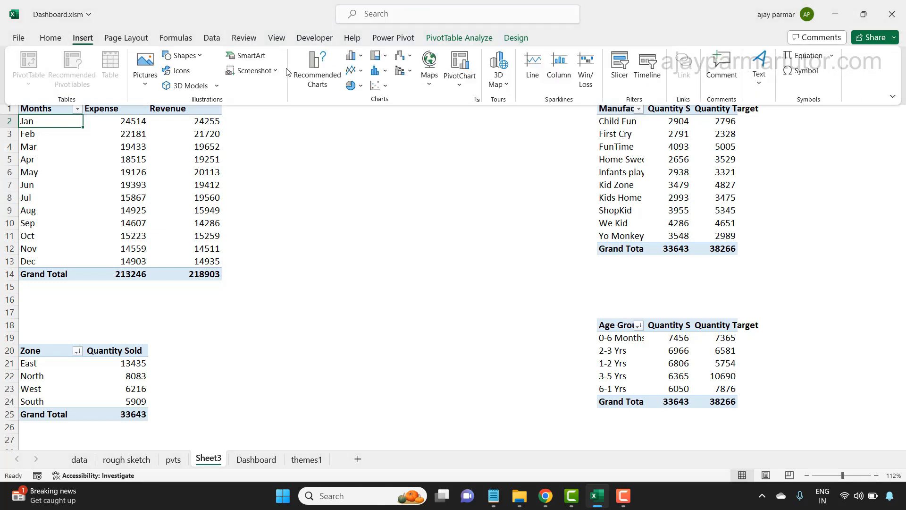
click(621, 80)
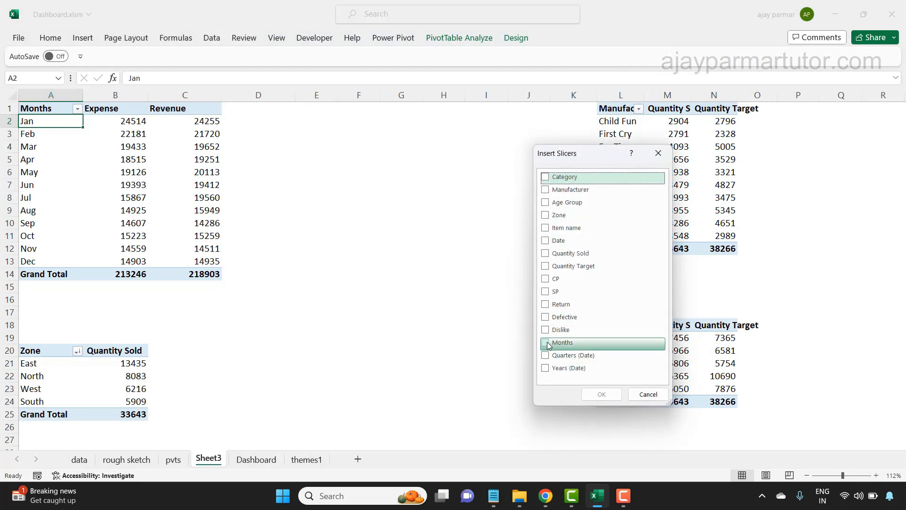
click(546, 343)
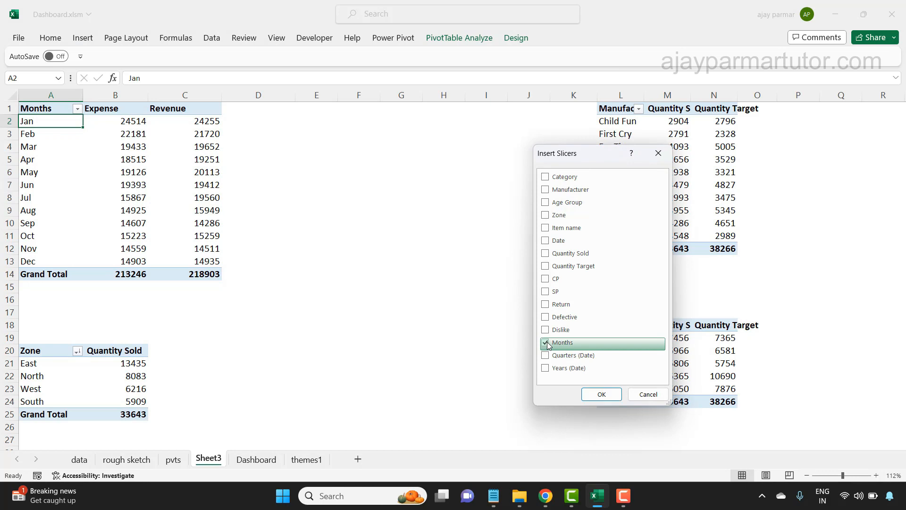
click(547, 369)
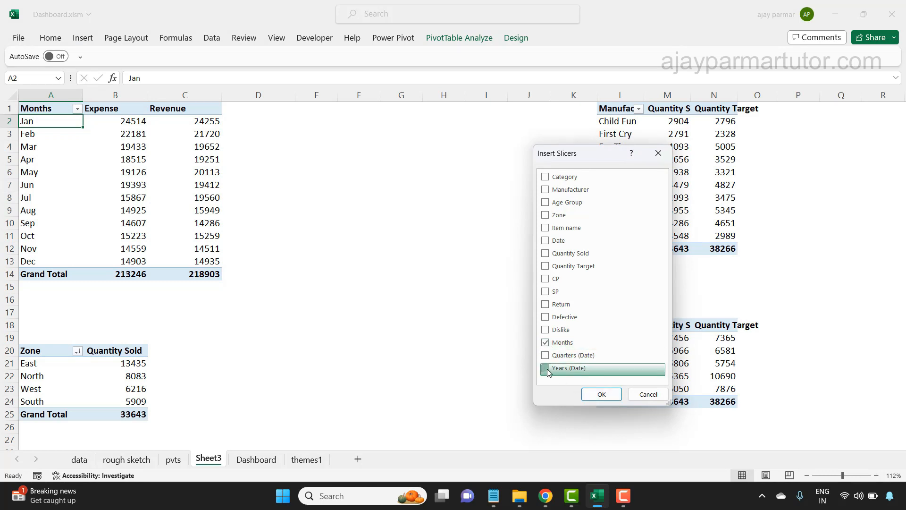
click(596, 396)
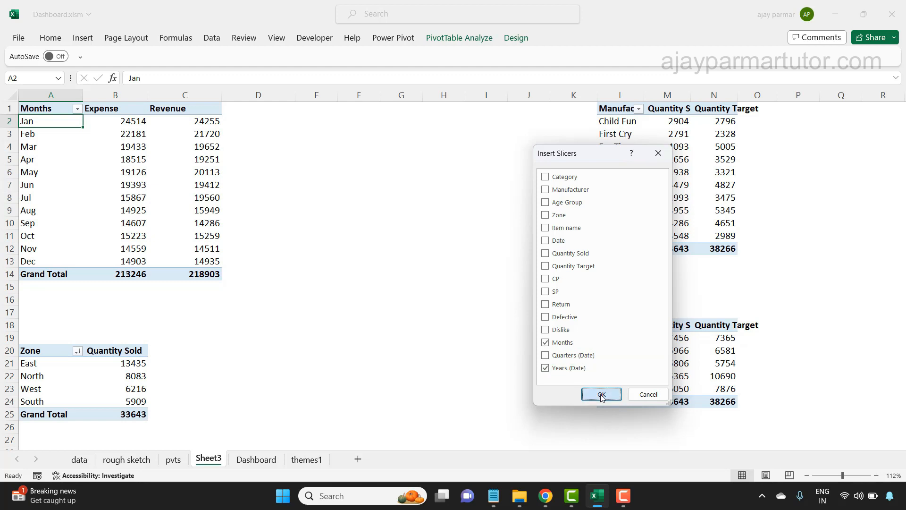
- Arrange the Months and Years (Date) slicers side by side in the empty area beside the Months pivot table
click(377, 186)
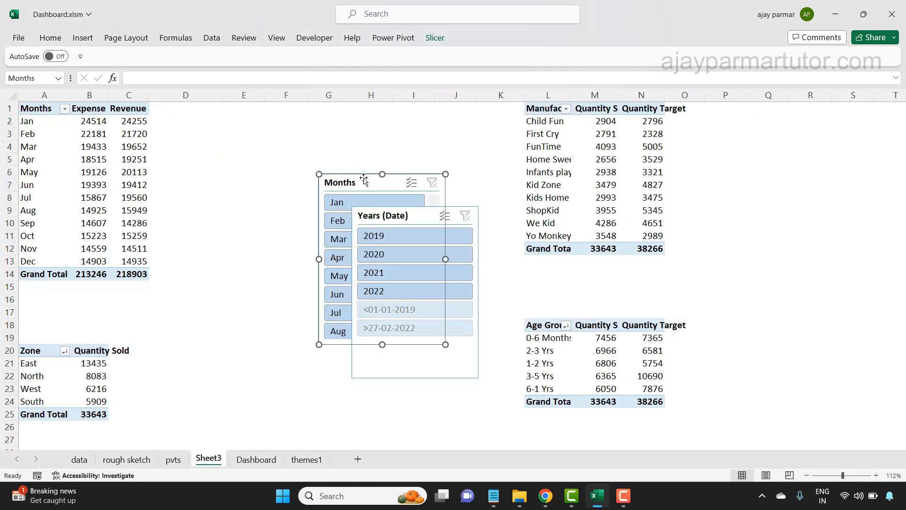
drag(395, 177, 272, 116)
drag(426, 210, 399, 113)
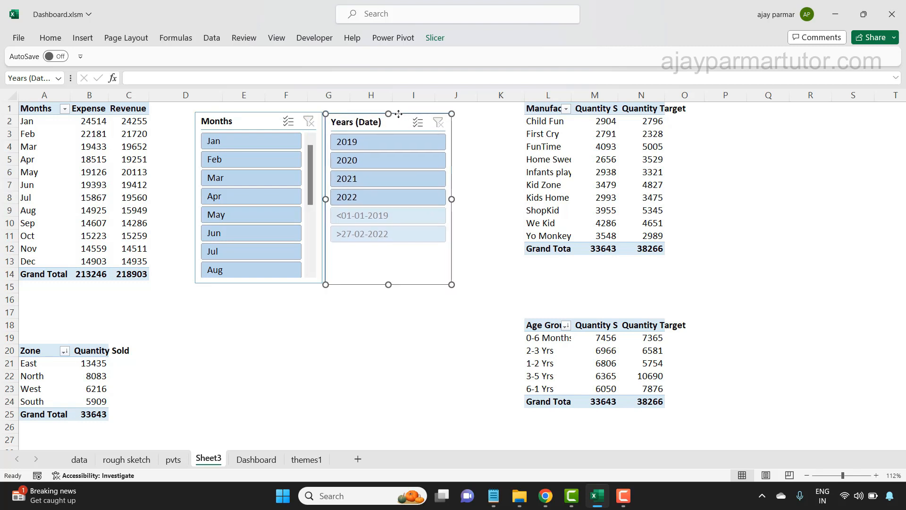
click(293, 357)
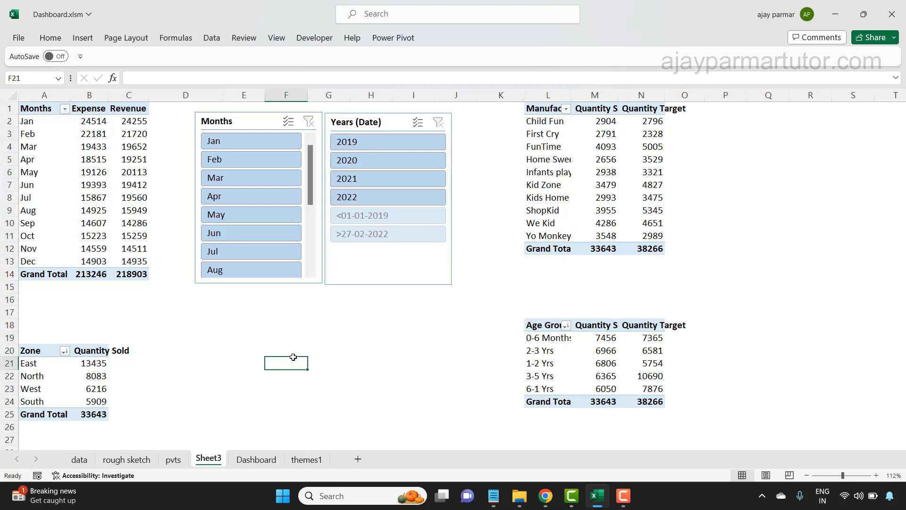
- Test the Months slicer by filtering for Jan, Feb and Mar in turn, and clear its filter
click(39, 125)
key(Up)
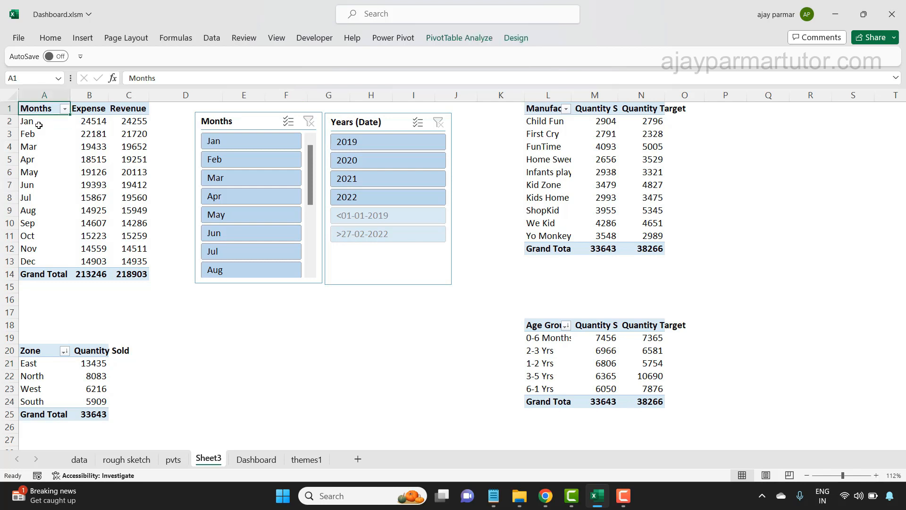
click(253, 143)
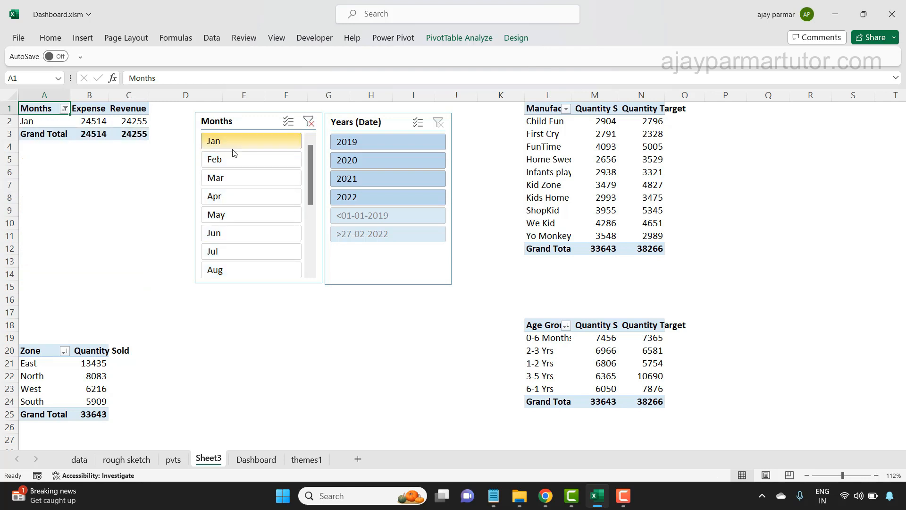
click(241, 158)
click(239, 184)
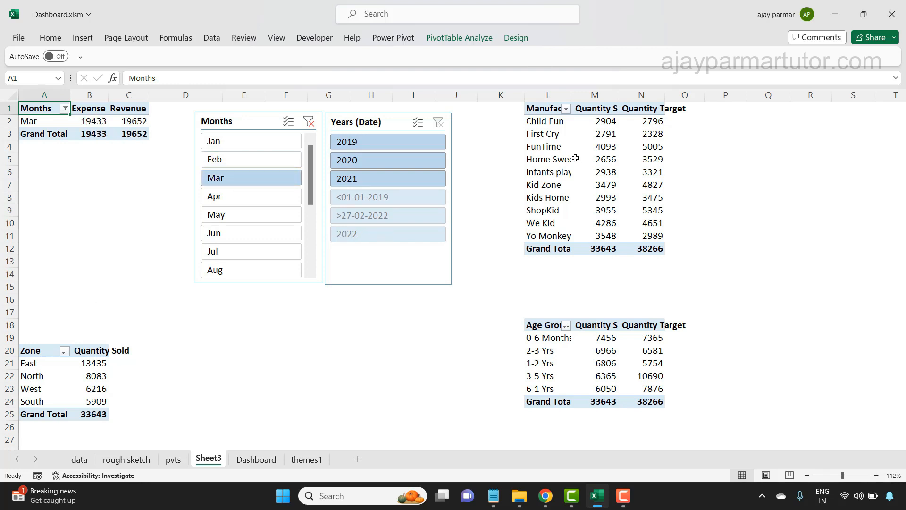
click(308, 121)
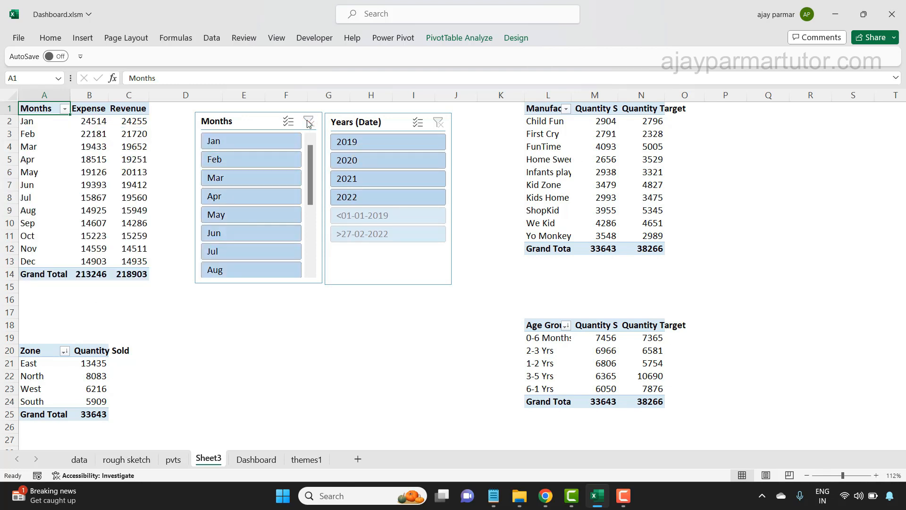
- Compare the Months and manufacturer pivot tables on Sheet3, and look at their source records on the data sheet
click(546, 134)
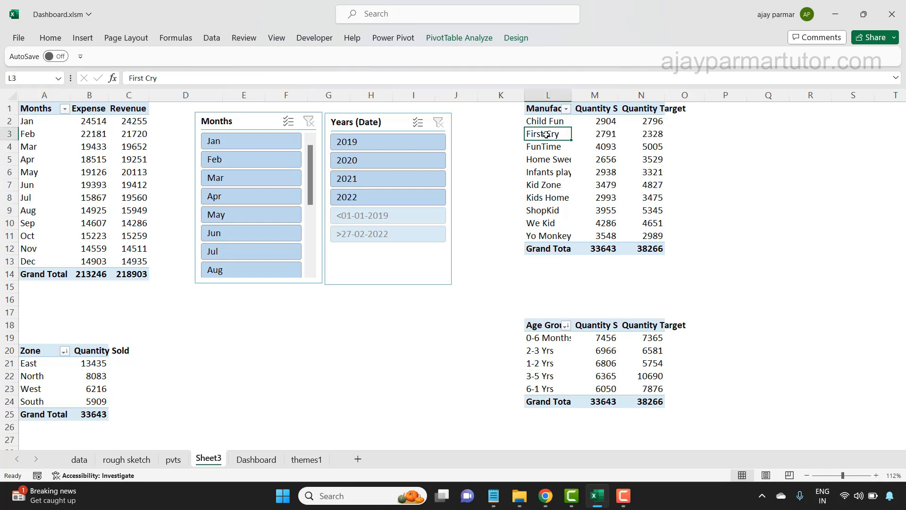
click(34, 134)
click(40, 134)
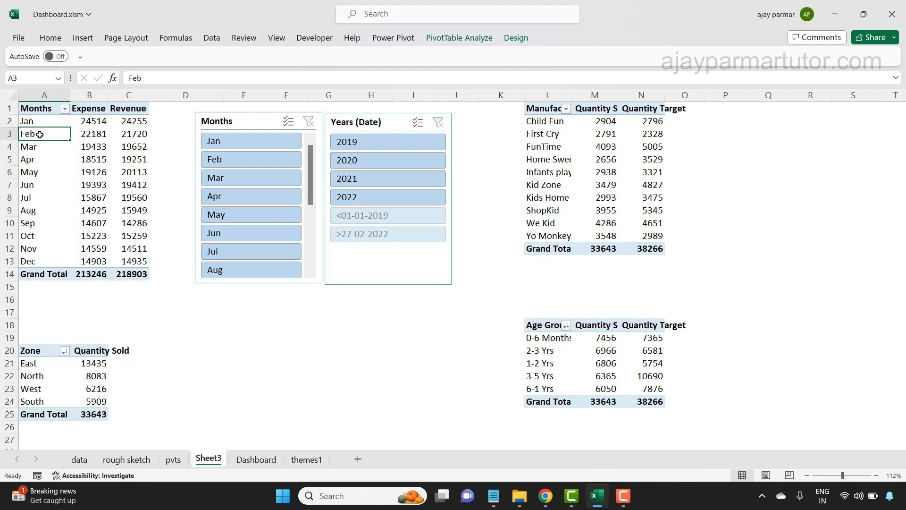
click(583, 141)
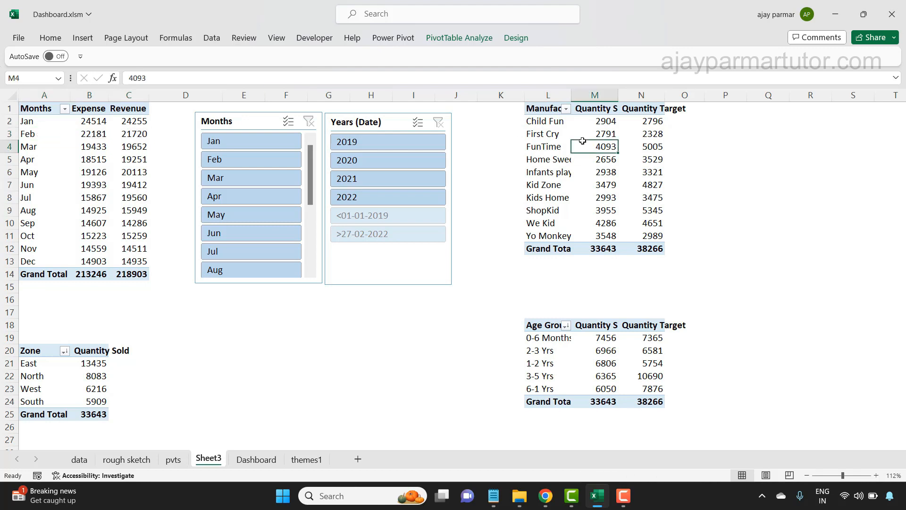
click(113, 152)
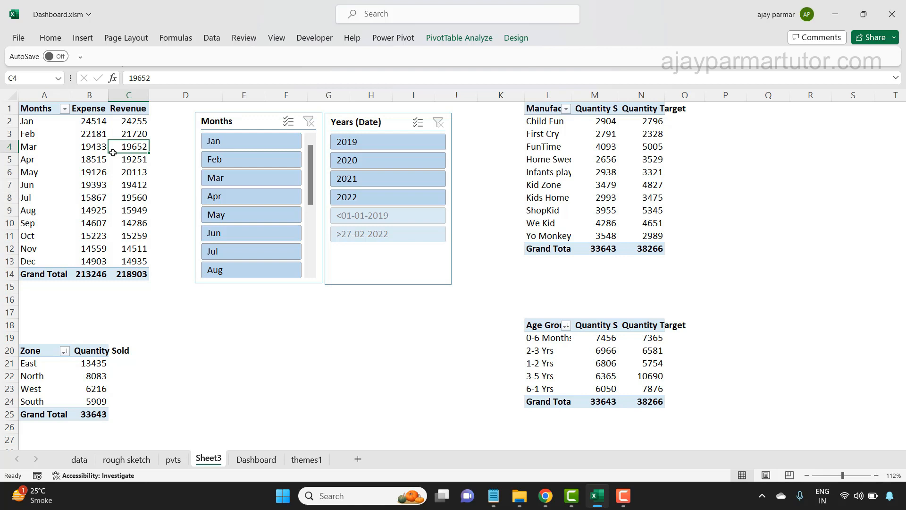
click(88, 459)
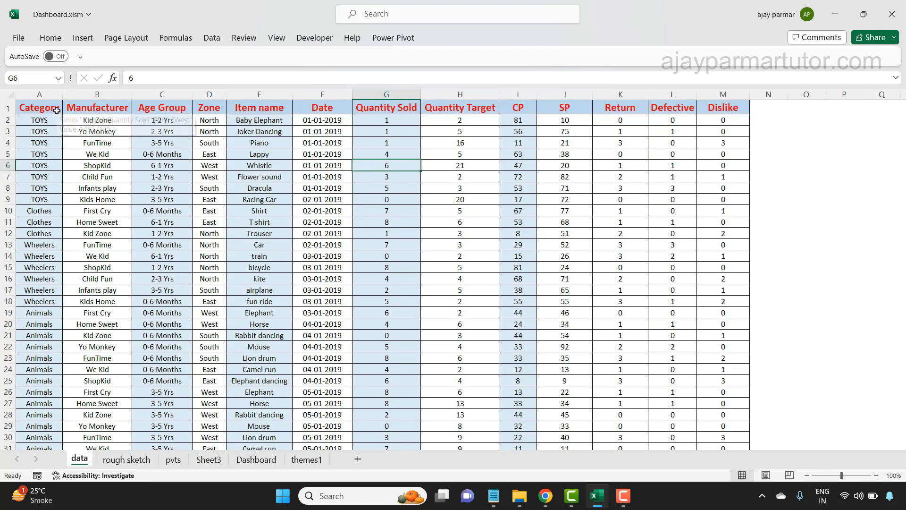
- Examine the full source data range on the data sheet, from the Category header through the Dislike column and last record
click(41, 110)
key(ctrl+shift+Right)
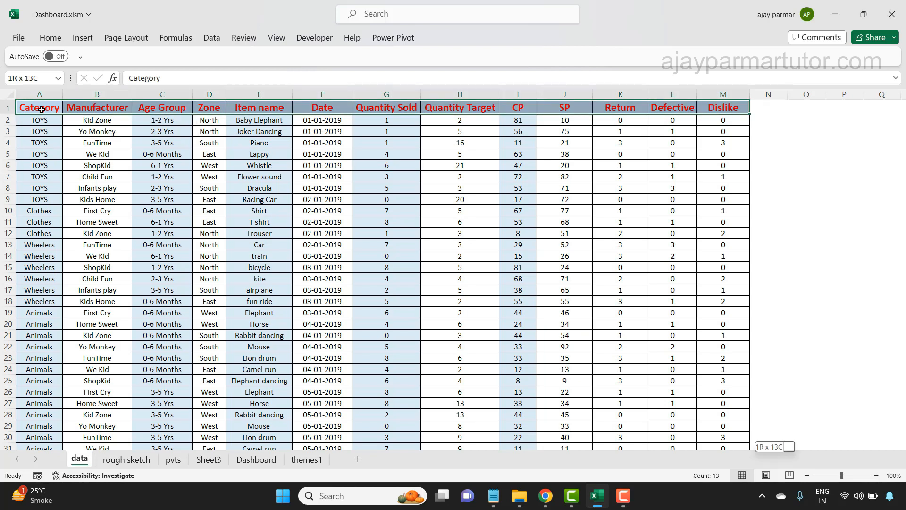
key(ctrl+shift+Down)
key(ctrl+Home)
key(shift+Right)
key(shift+Right)
key(shift+Right)
key(shift+Right)
key(shift+Right)
key(shift+Right)
key(shift+Right)
key(shift+Right)
key(shift+Right)
key(shift+Right)
key(shift+Right)
key(shift+Right)
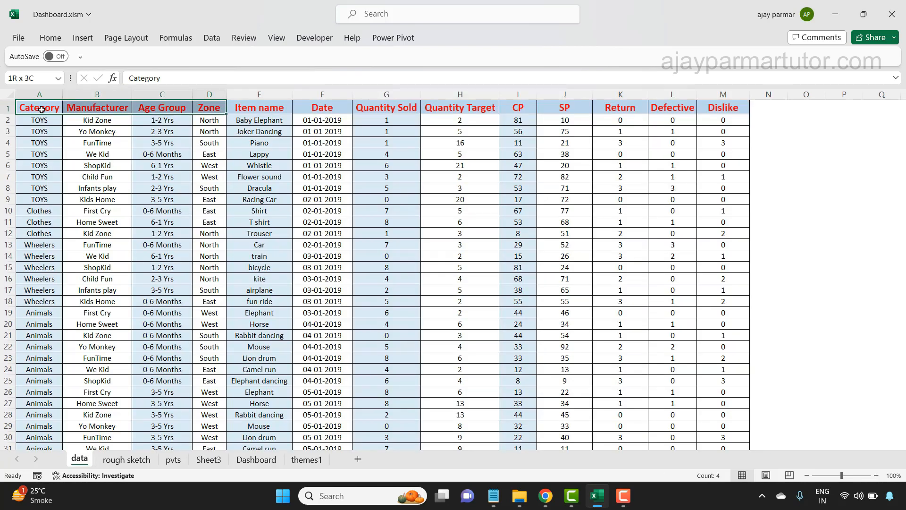
key(shift+Down)
key(shift+Down)
key(shift+Down)
key(shift+Down)
key(shift+Down)
key(shift+Down)
key(shift+Down)
key(shift+Down)
key(shift+Down)
key(shift+Down)
key(shift+Down)
key(shift+Down)
key(shift+Down)
key(shift+Down)
key(shift+Down)
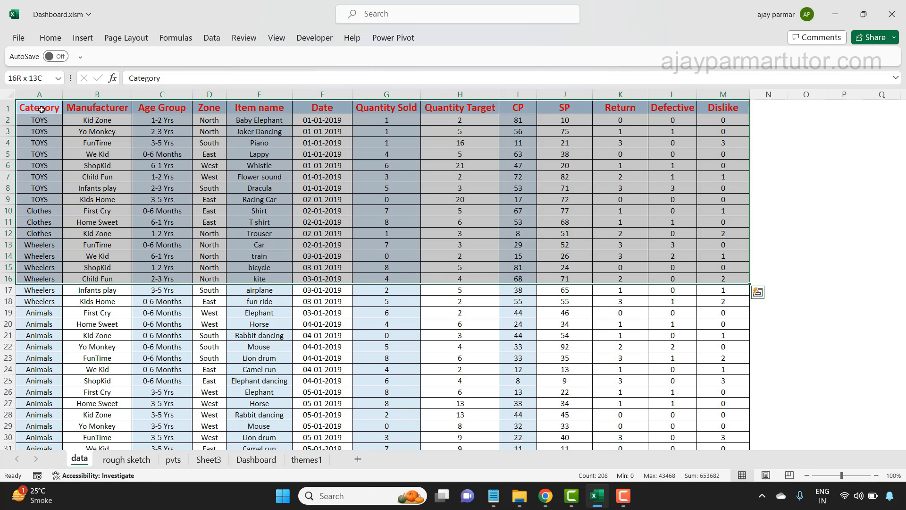
click(41, 109)
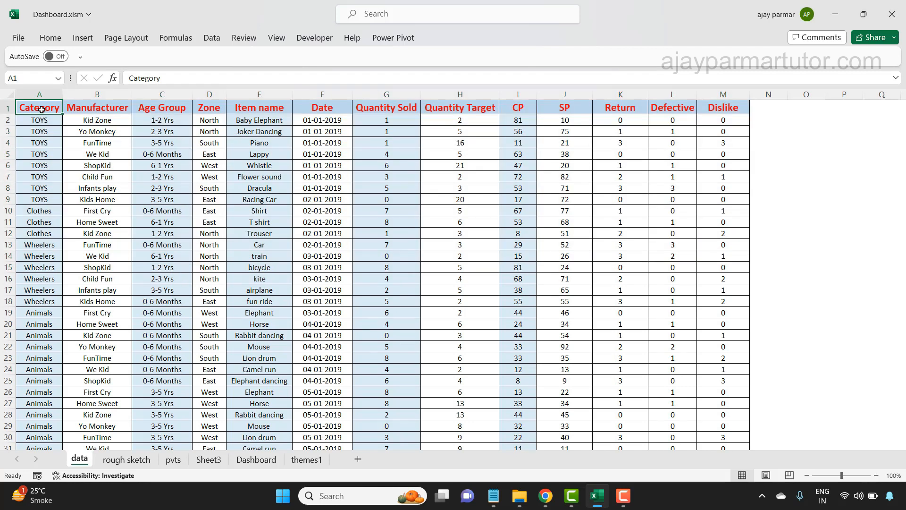
key(ctrl+shift+Right)
key(ctrl+shift+Down)
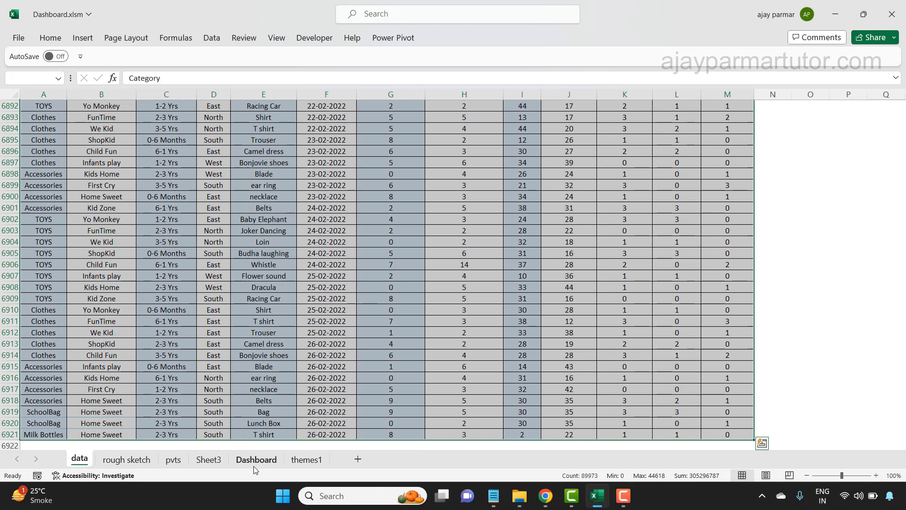
- Test the Sheet3 slicers with 2019, Feb and 2021, and clear the Months and Years (Date) filters
click(210, 461)
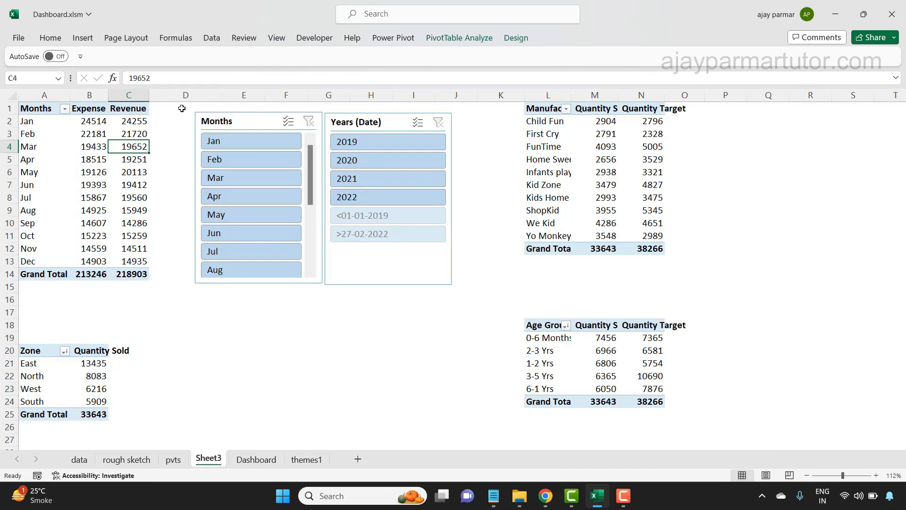
click(397, 142)
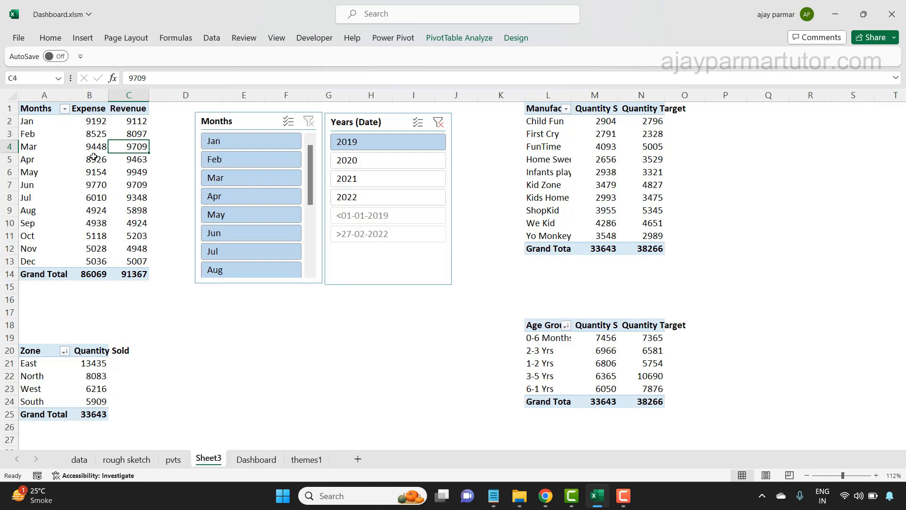
click(278, 163)
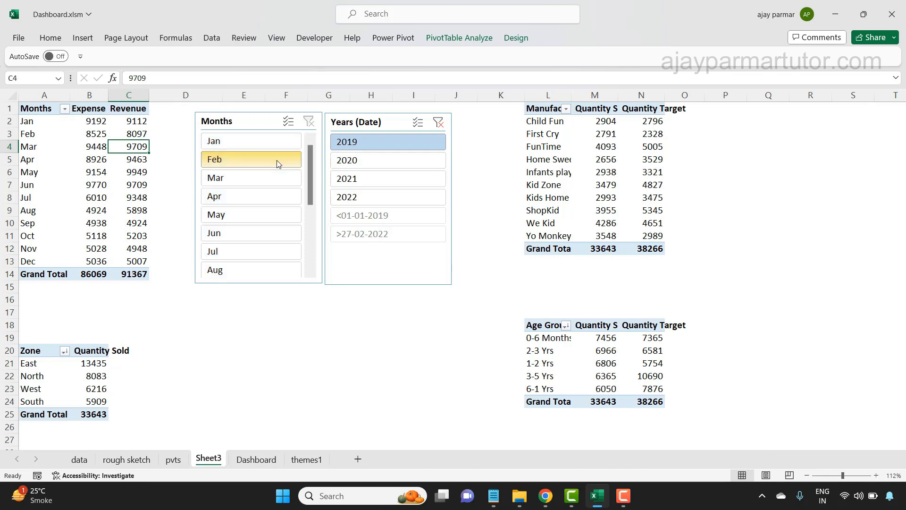
click(389, 176)
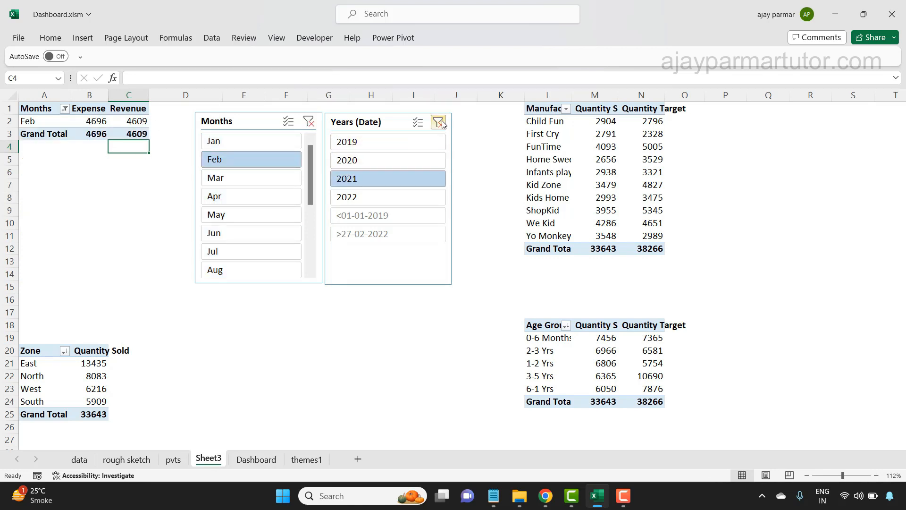
click(100, 122)
click(309, 121)
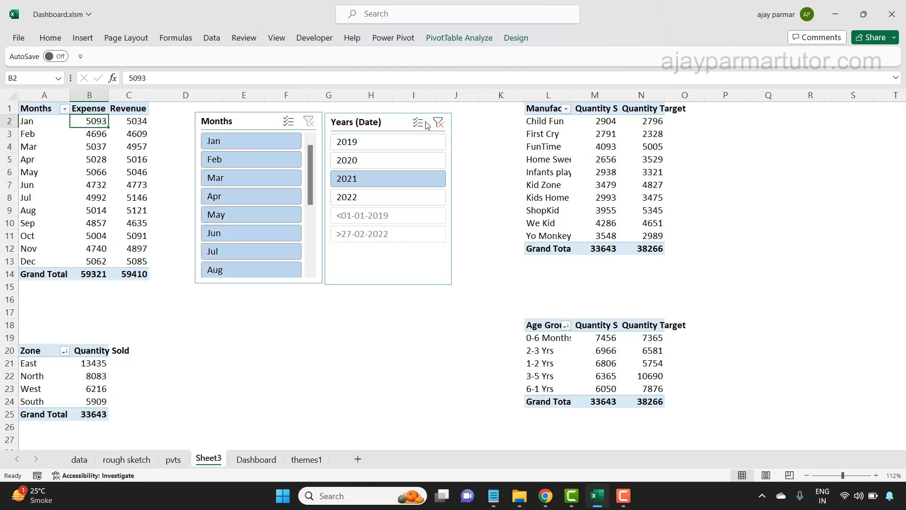
click(438, 122)
- Check the PivotTable names of the Months, Manufacturer, Zone and Age Group pivot tables on Sheet3
click(562, 124)
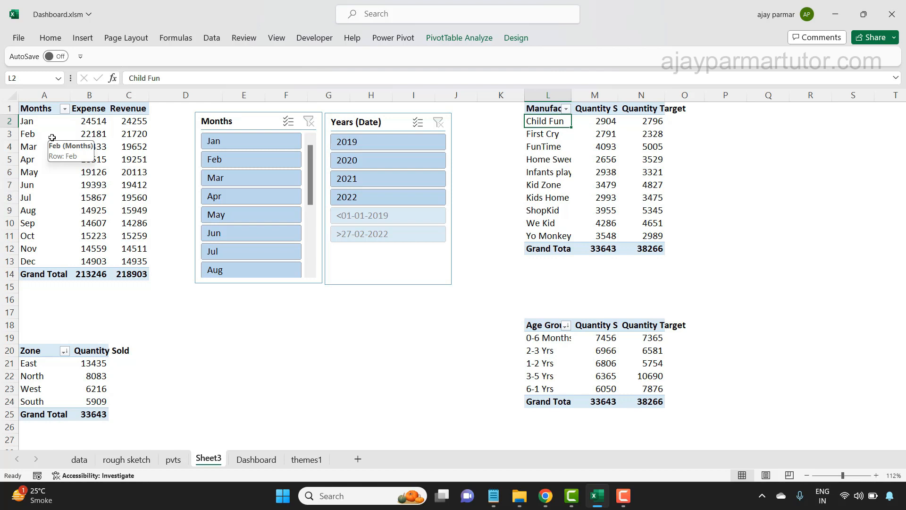
click(97, 136)
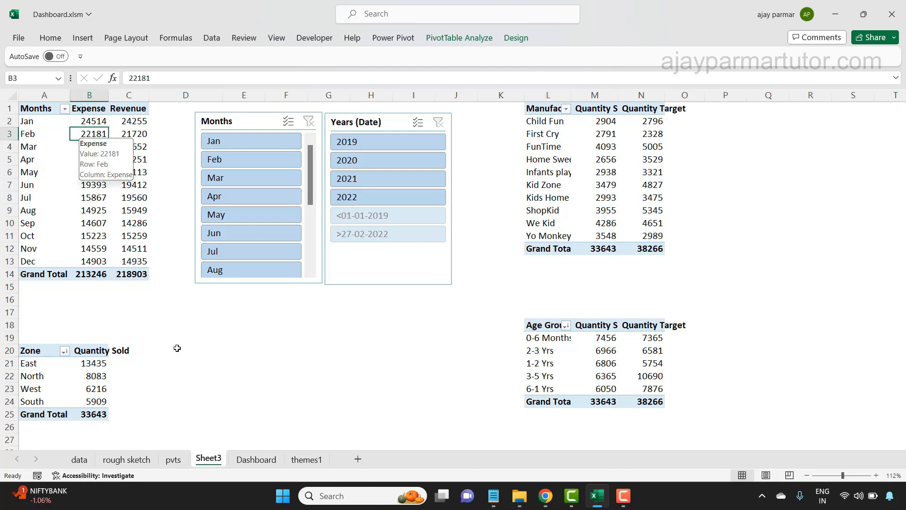
click(469, 40)
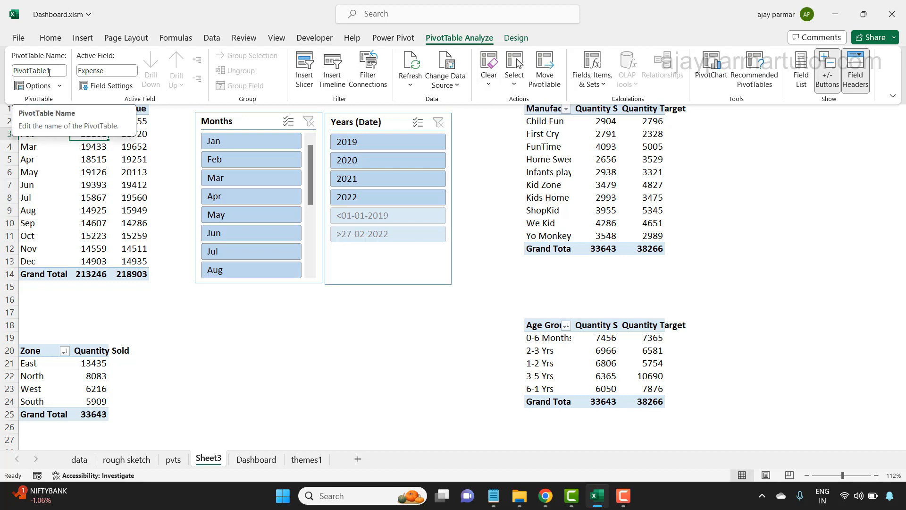
click(571, 150)
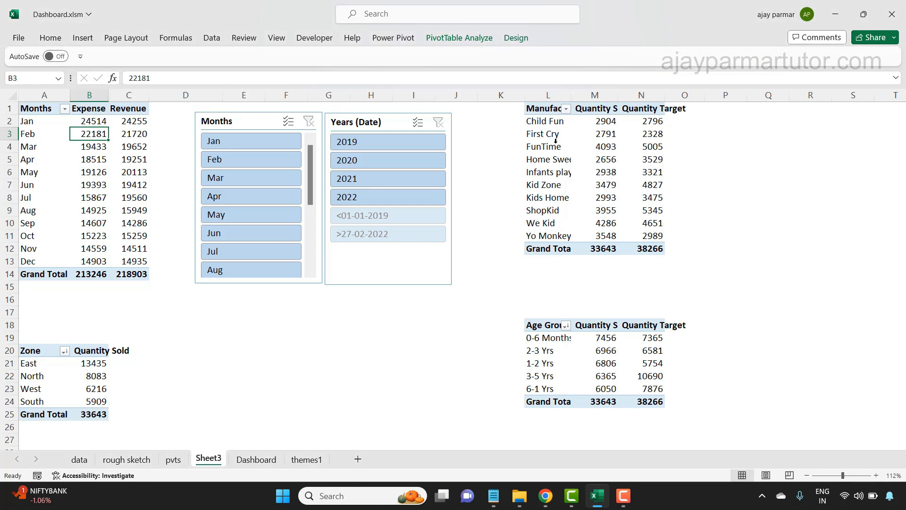
click(556, 141)
double_click(459, 38)
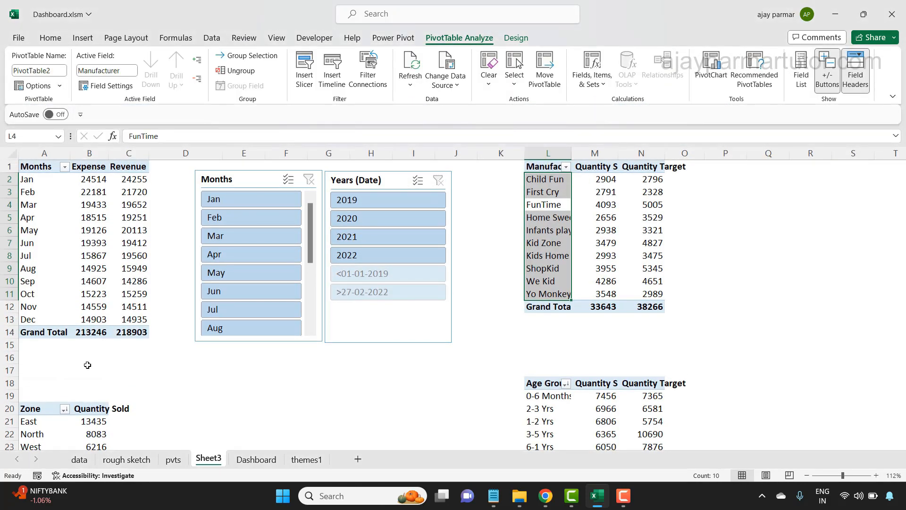
click(68, 425)
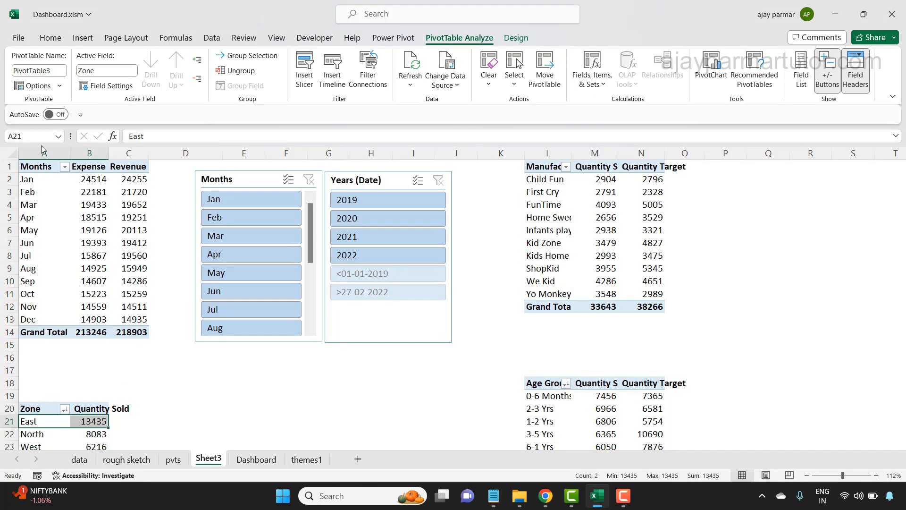
click(528, 399)
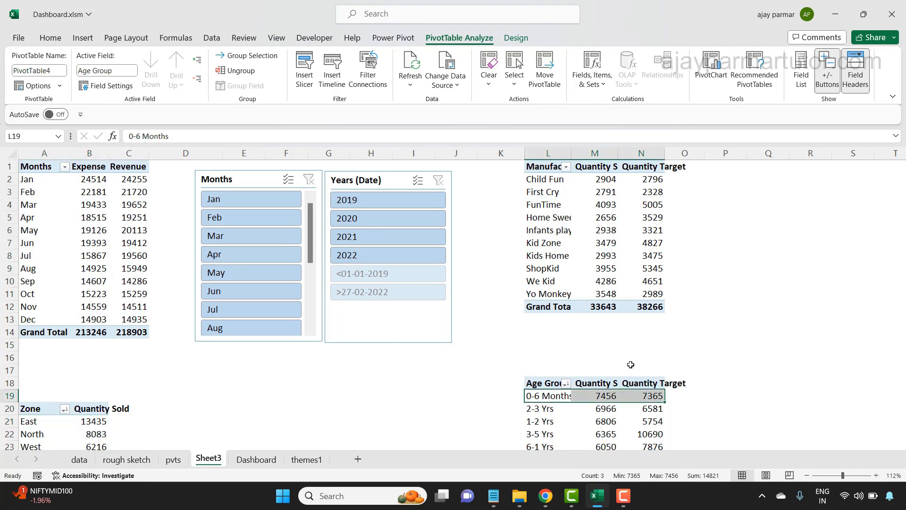
- Look over the remaining pivot tables further down Sheet3 and return to the top of the sheet
click(855, 289)
key(Down)
key(Down)
key(Down)
key(Down)
key(Down)
key(Down)
key(Down)
key(Down)
key(Down)
key(Down)
key(Down)
key(Down)
key(Down)
key(Down)
key(Down)
key(Down)
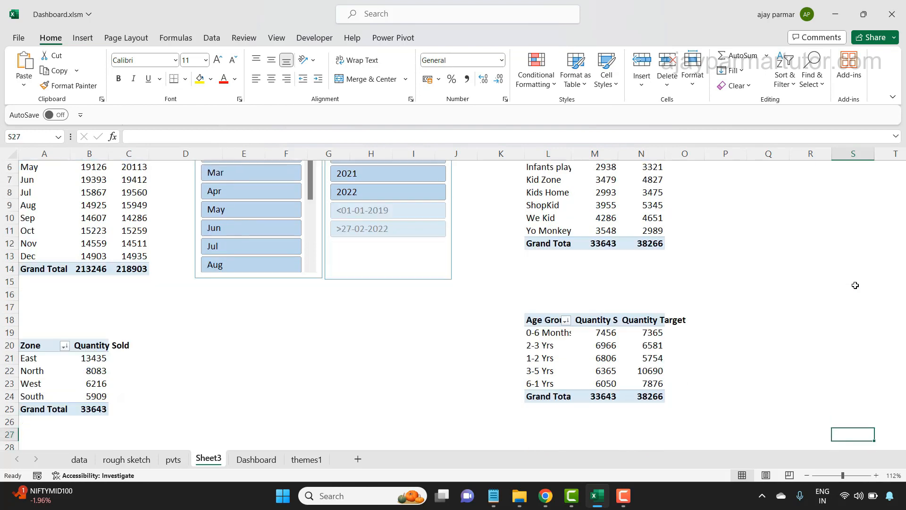
key(Down)
key(Down)
key(Down)
key(Down)
key(Down)
key(Down)
key(Down)
key(Down)
key(Down)
key(Down)
key(Down)
key(Down)
key(Down)
key(Down)
key(Down)
key(Down)
key(Down)
key(Down)
key(Down)
key(Down)
key(Up)
key(Up)
key(Up)
key(Up)
key(Up)
key(Up)
key(Up)
key(Up)
key(Up)
key(Up)
key(Up)
key(Up)
key(Up)
key(Up)
key(Up)
key(Up)
key(Up)
key(Up)
key(Up)
key(Up)
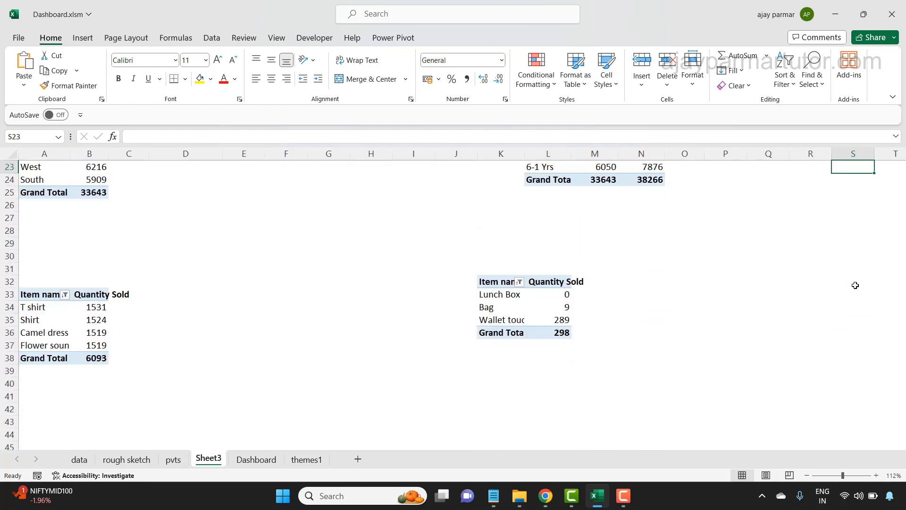
key(Up)
key(Up)
key(Up)
key(Up)
key(Up)
key(Up)
key(Up)
key(Up)
key(Up)
key(Up)
key(Up)
key(Up)
key(Up)
key(Up)
key(Up)
key(Up)
key(Up)
key(Up)
key(Up)
key(Up)
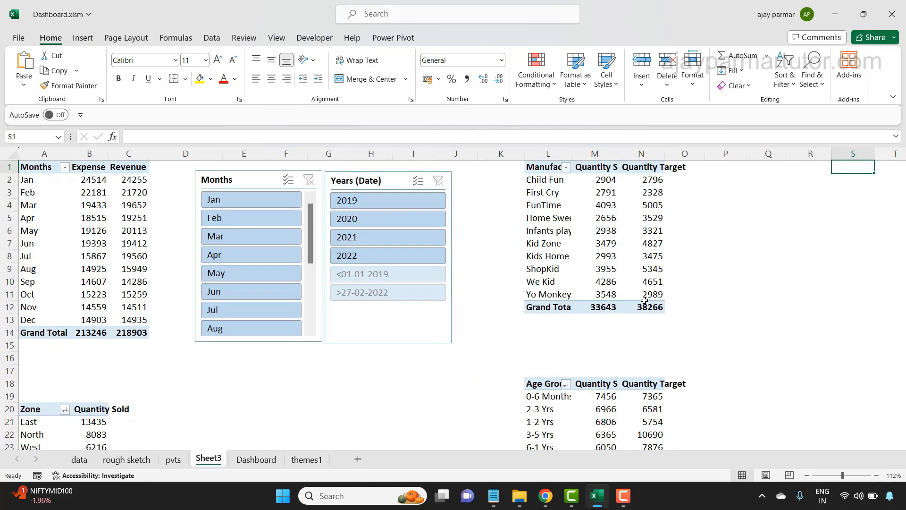
- Connect the Months slicer to PivotTable2 through PivotTable8 in addition to PivotTable1 using Report Connections
click(236, 180)
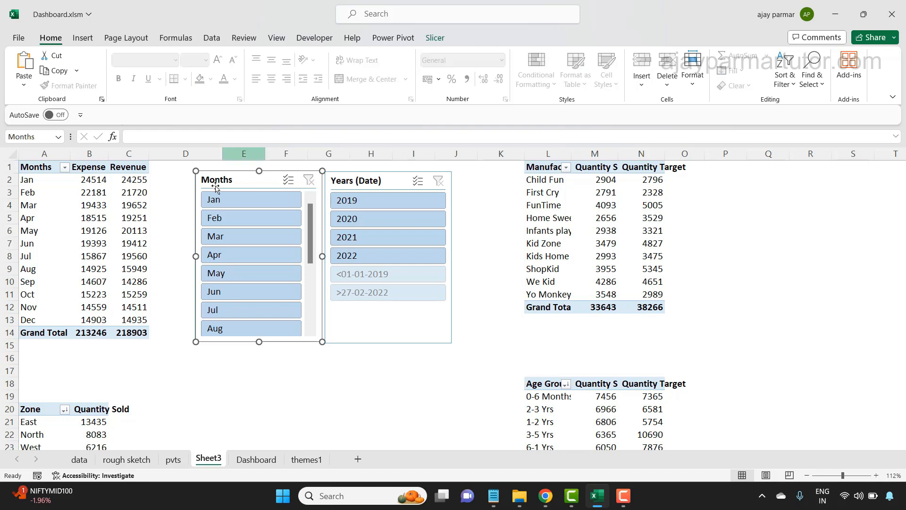
click(433, 39)
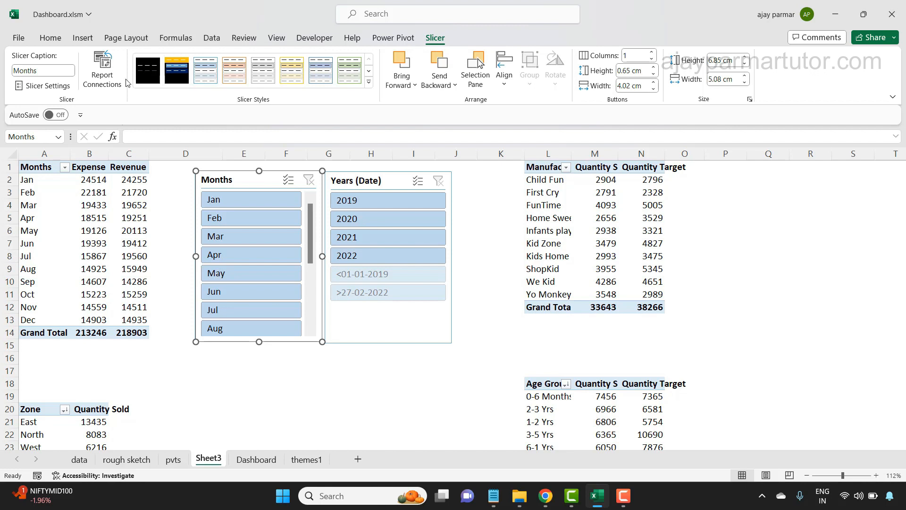
click(103, 70)
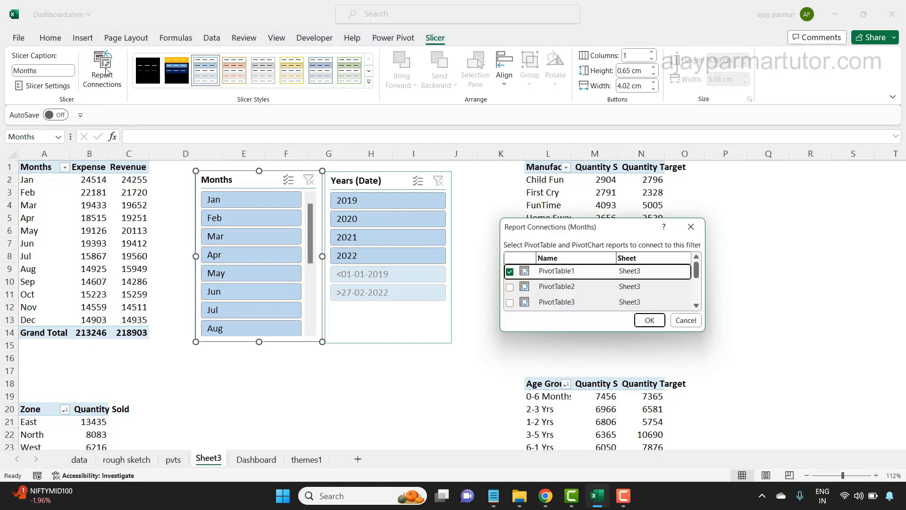
drag(612, 333, 628, 464)
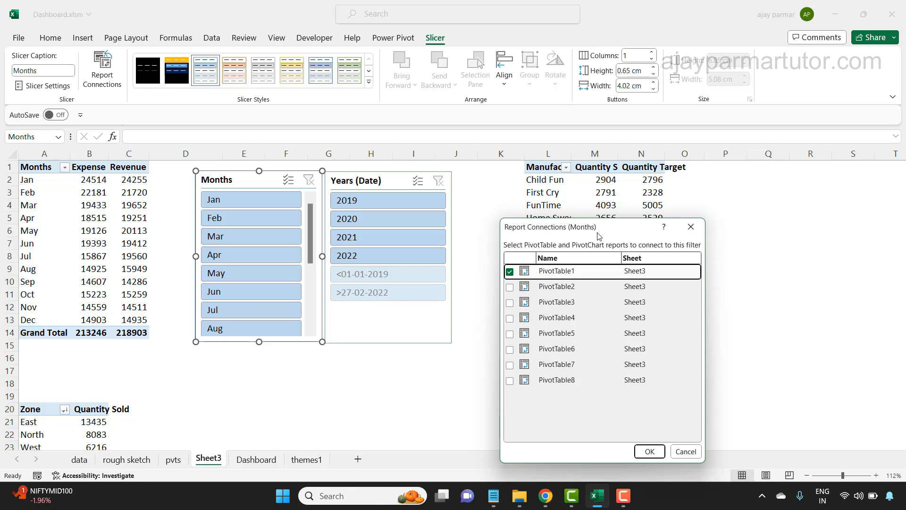
drag(608, 233, 625, 115)
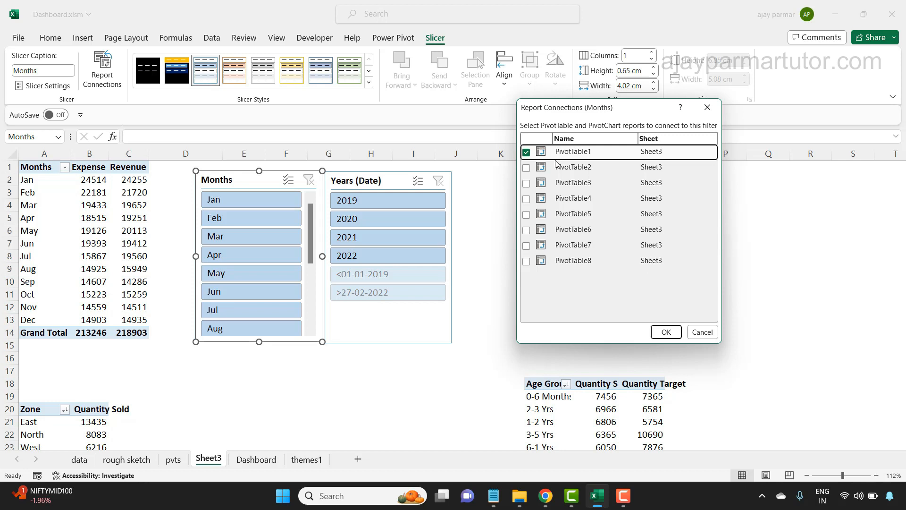
click(527, 167)
click(527, 184)
click(527, 183)
click(526, 202)
click(527, 215)
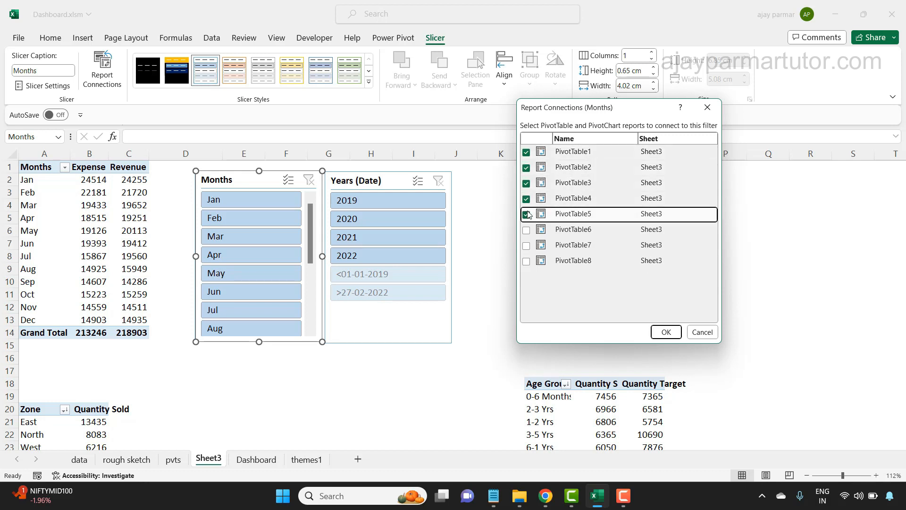
click(526, 231)
click(527, 246)
click(527, 262)
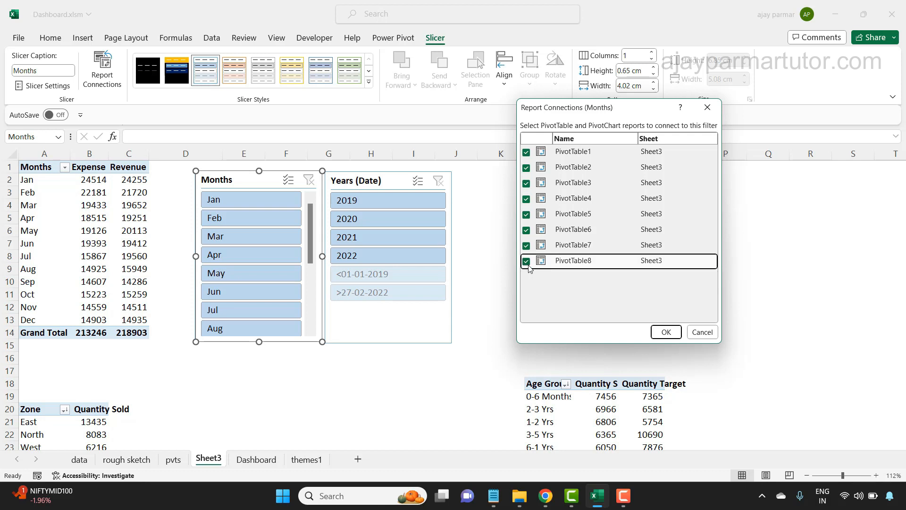
click(667, 332)
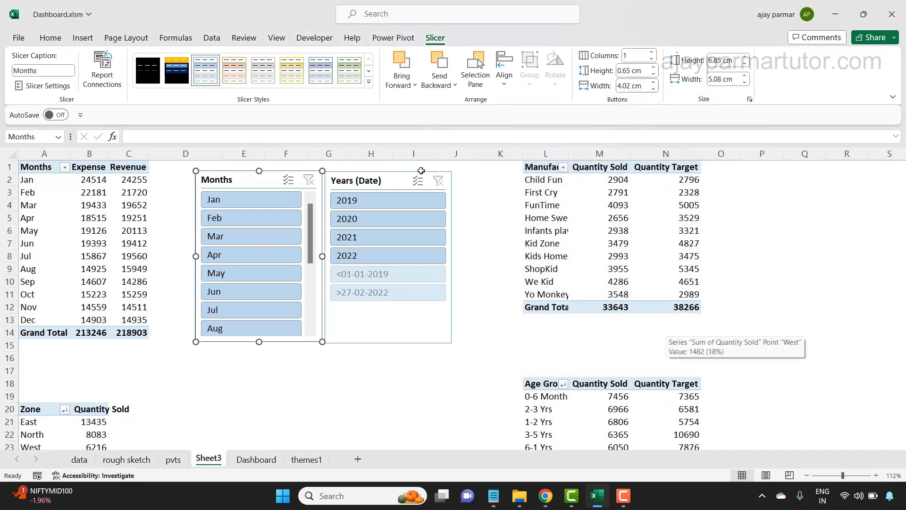
- Connect the Years (Date) slicer to PivotTable2 through PivotTable8 in addition to PivotTable1, and deselect the slicer
click(390, 177)
right_click(389, 175)
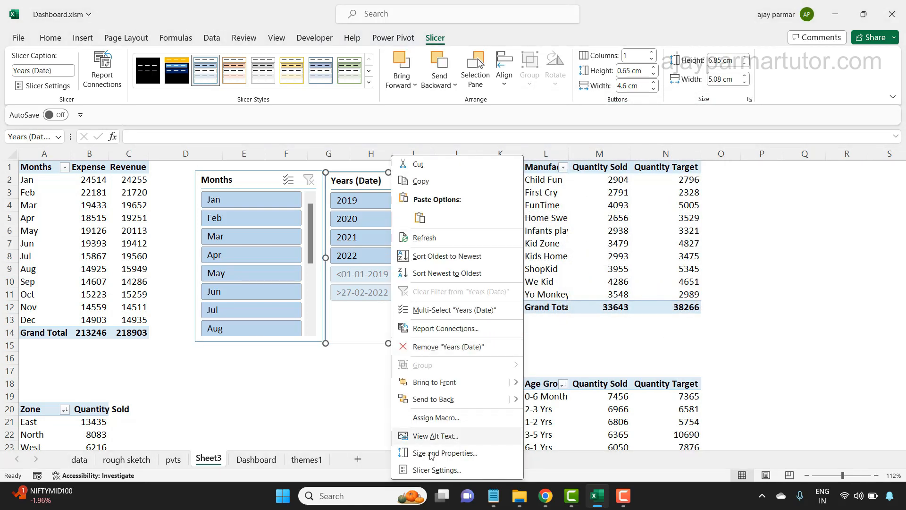
click(442, 328)
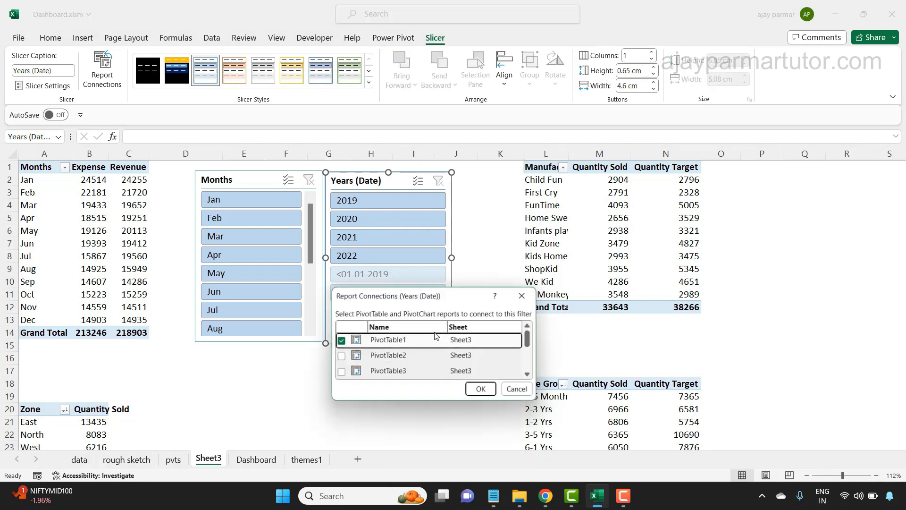
drag(445, 289, 446, 111)
click(342, 181)
click(341, 194)
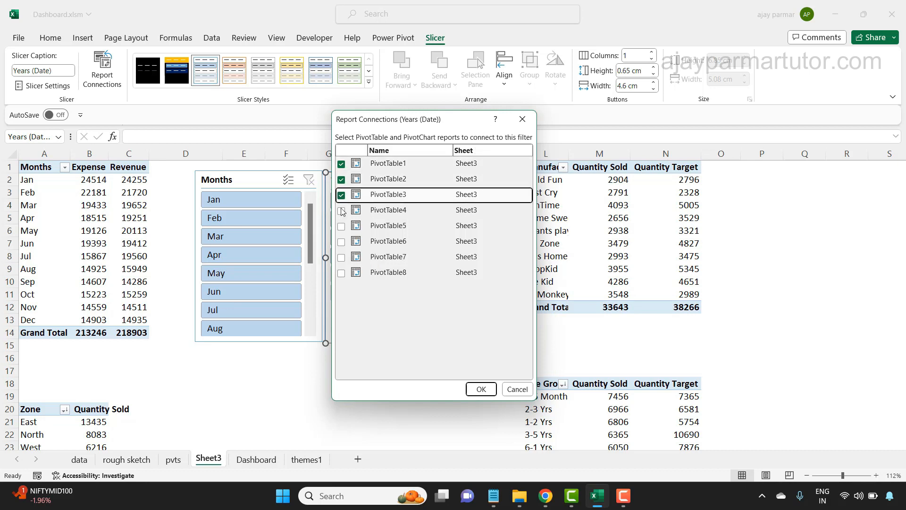
click(341, 211)
click(341, 227)
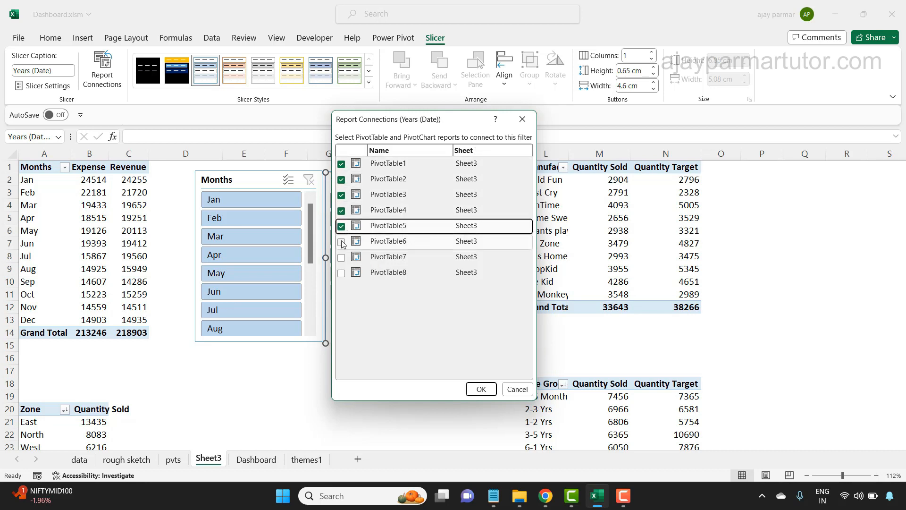
click(342, 242)
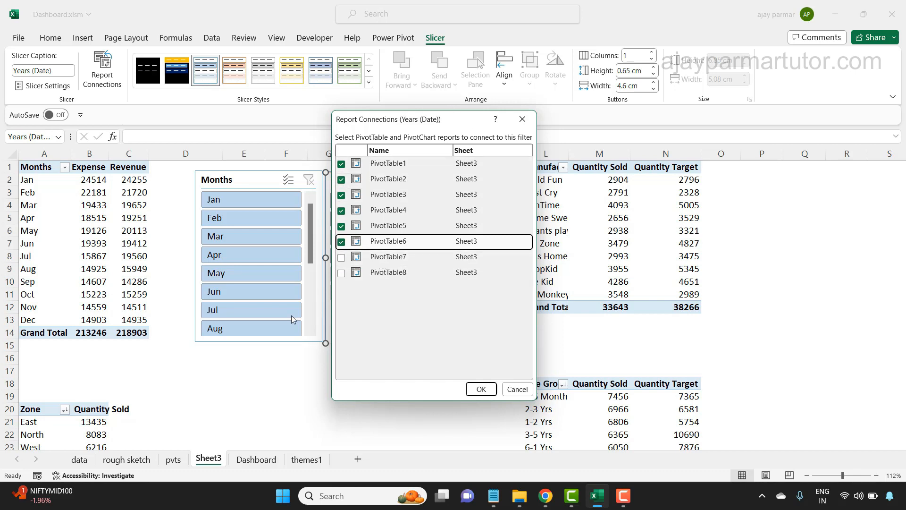
click(341, 257)
click(342, 273)
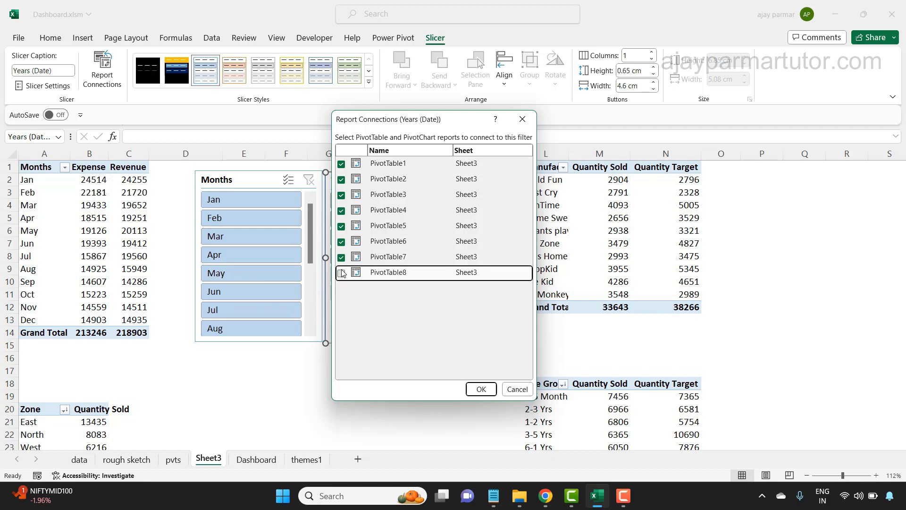
click(481, 389)
click(413, 383)
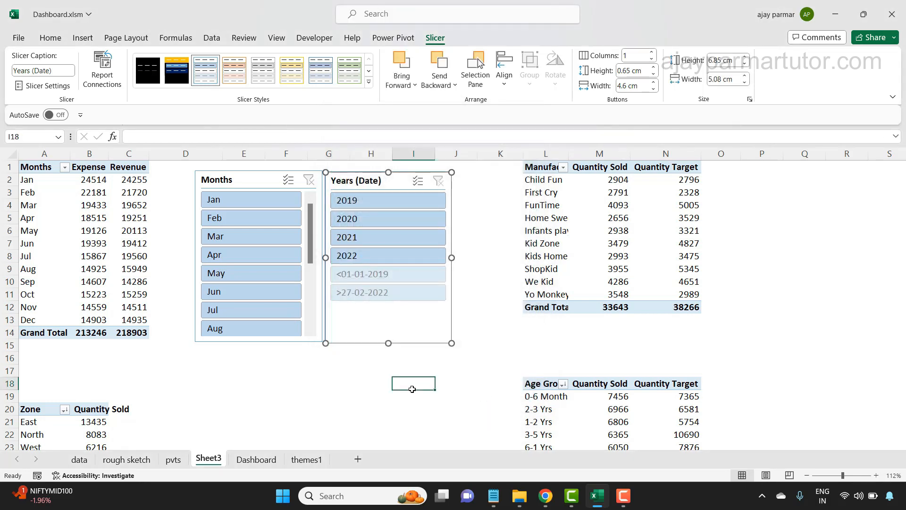
- Test the connected slicers with Jan, Apr and May and the years 2019 and 2020, and clear both filters
click(239, 197)
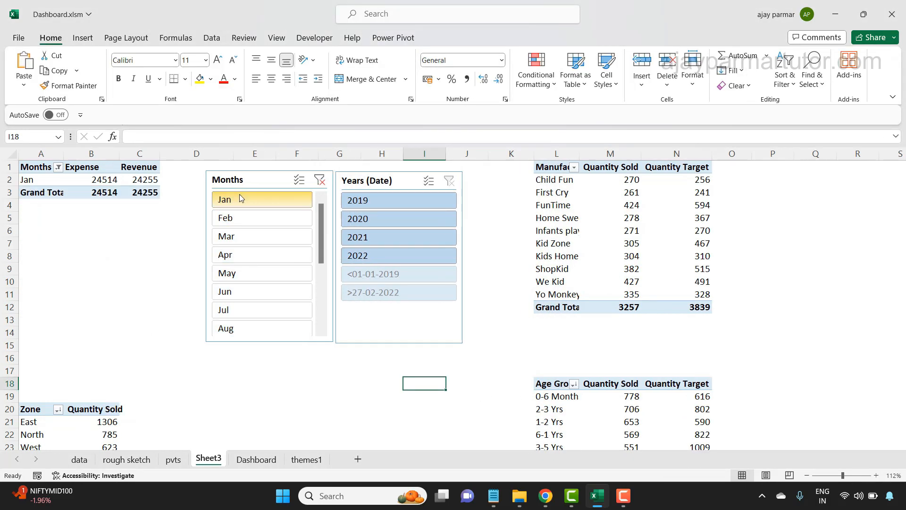
click(370, 201)
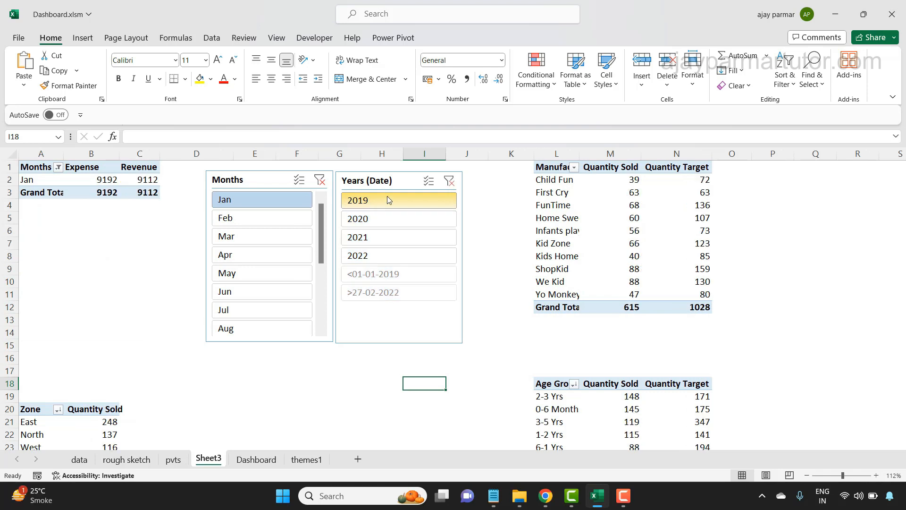
double_click(315, 38)
click(250, 193)
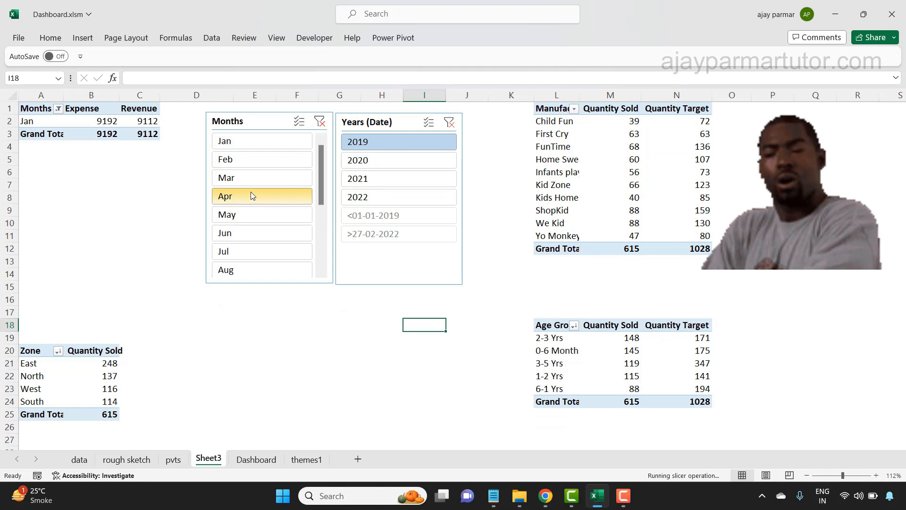
click(259, 220)
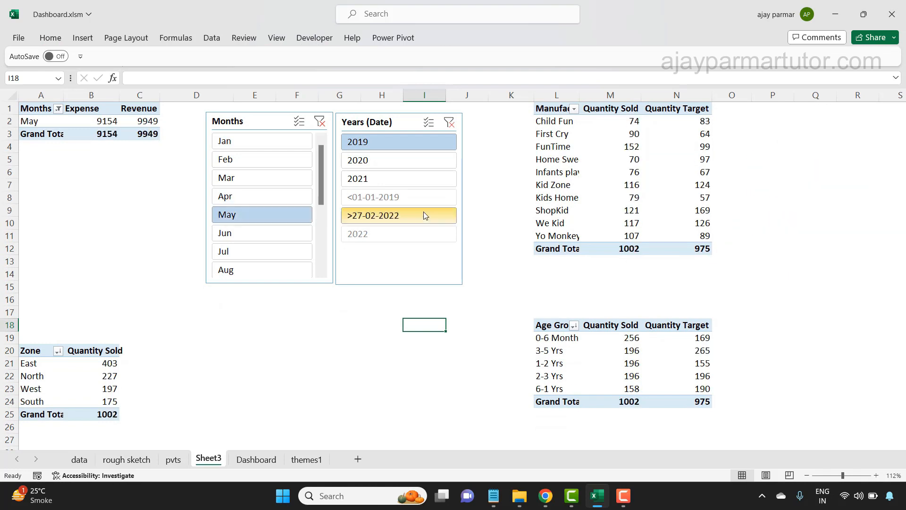
click(393, 158)
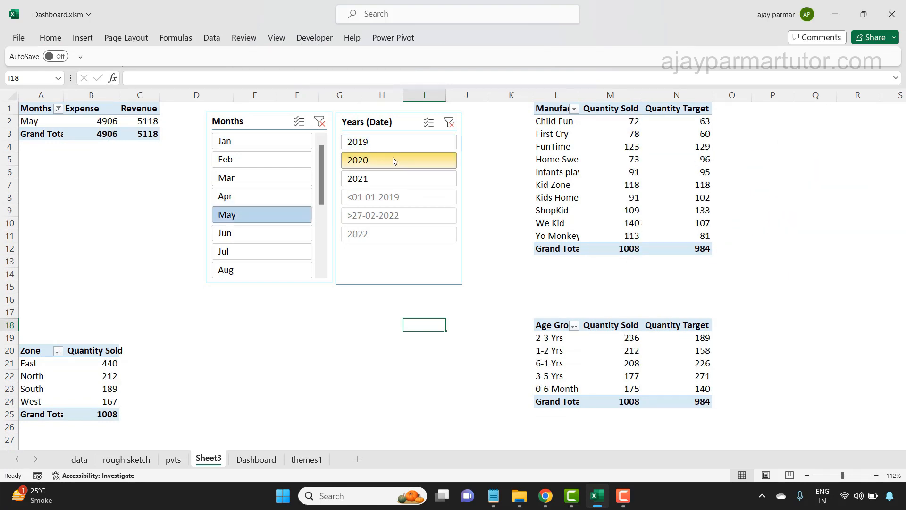
click(450, 123)
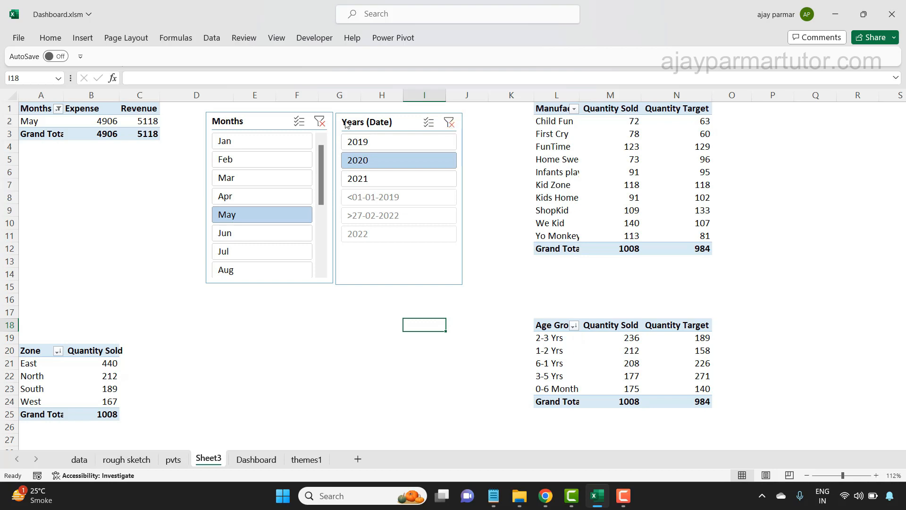
click(321, 122)
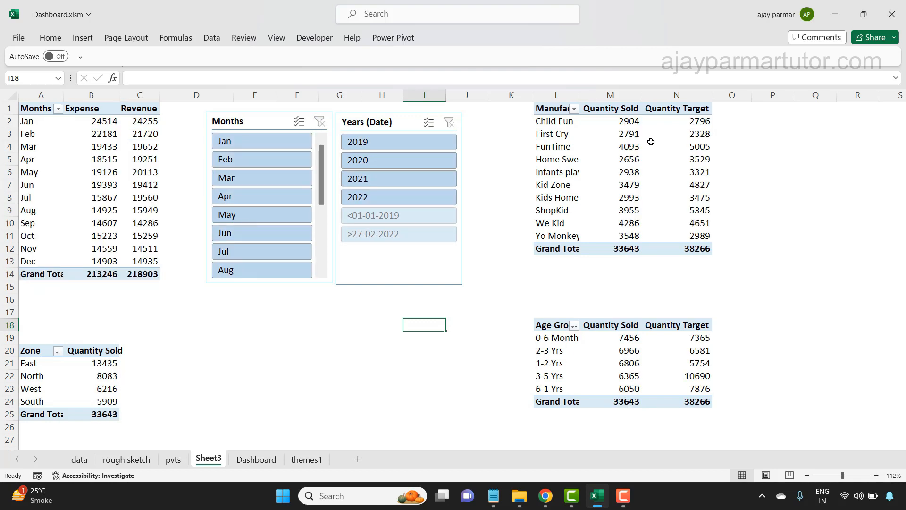
- Move the Months and Years (Date) slicers together from Sheet3 to the themes1 sheet
click(274, 116)
ctrl+click(404, 115)
key(Delete)
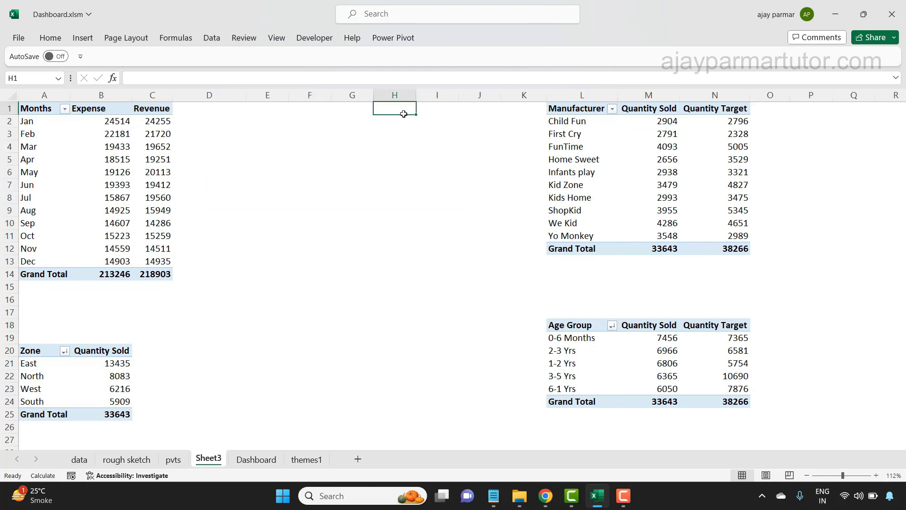
click(306, 459)
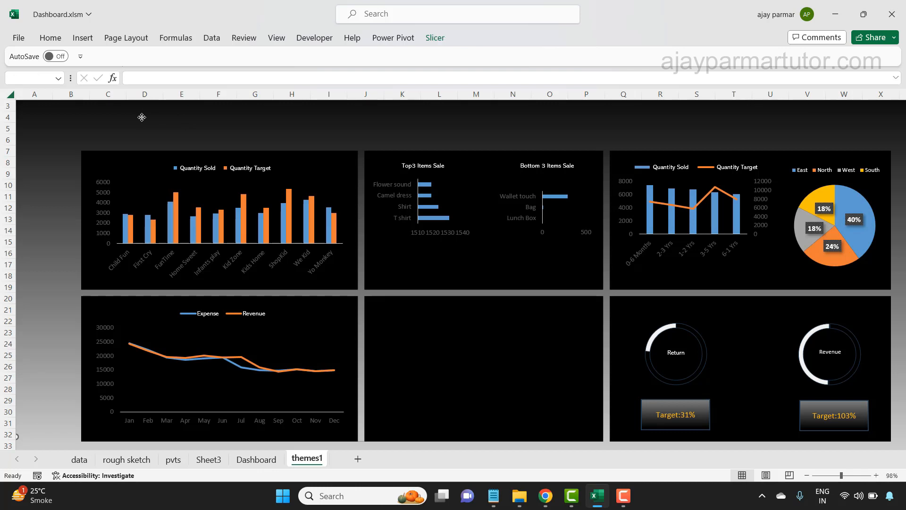
key(ctrl+v)
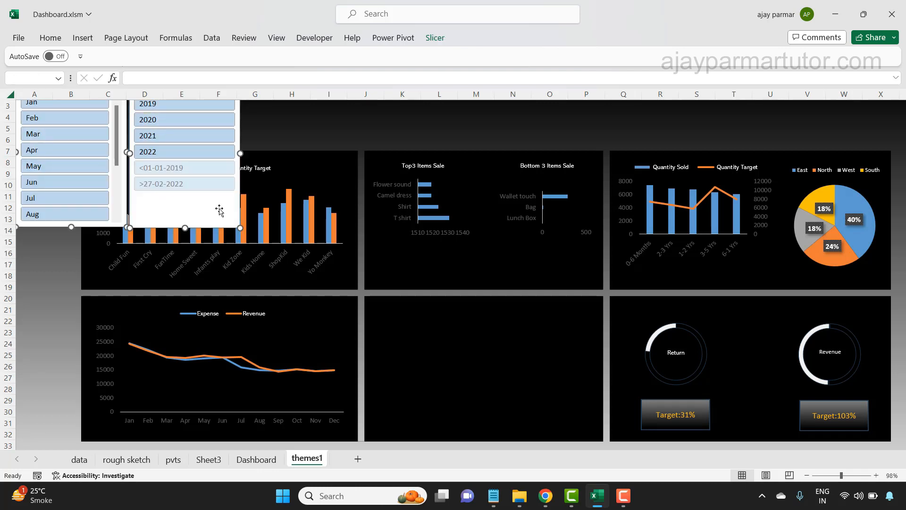
- Separate the Years (Date) slicer from the Months slicer, place it over the upper middle of the dashboard, and set 4 button columns
drag(185, 228, 401, 241)
click(371, 123)
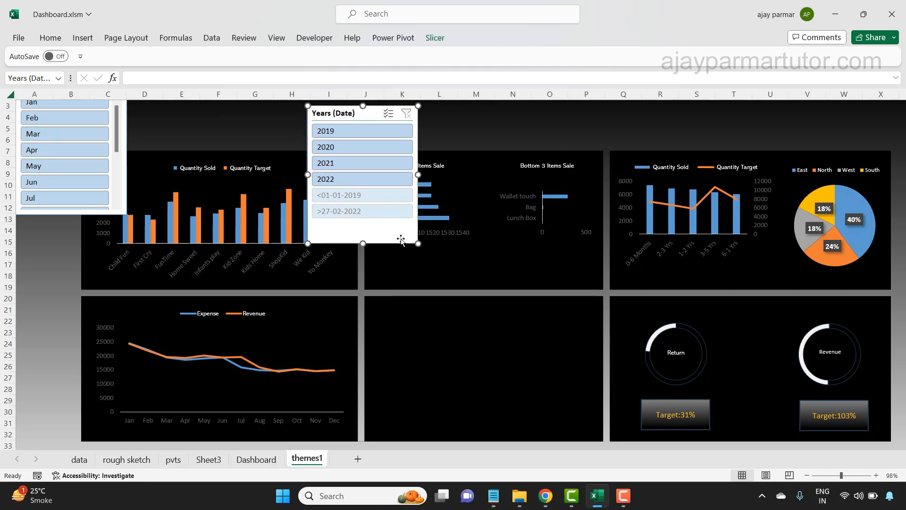
click(435, 38)
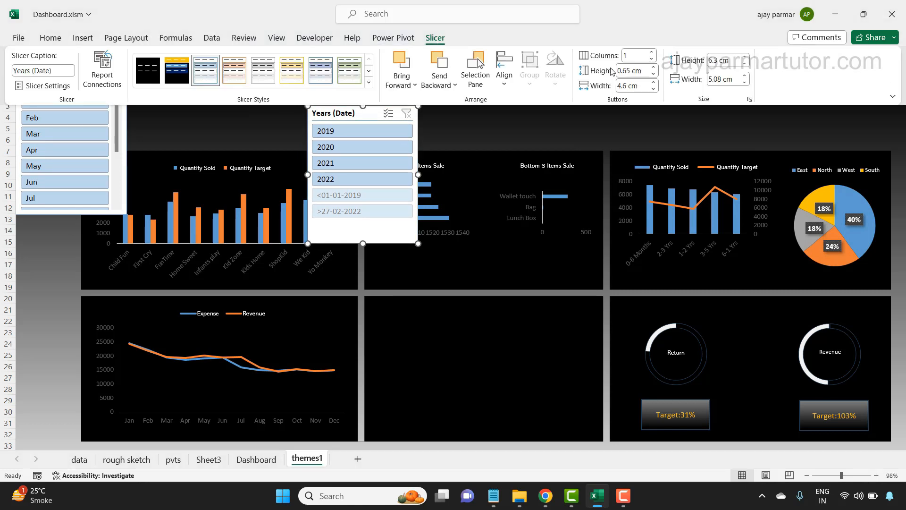
click(650, 54)
click(650, 54)
click(651, 54)
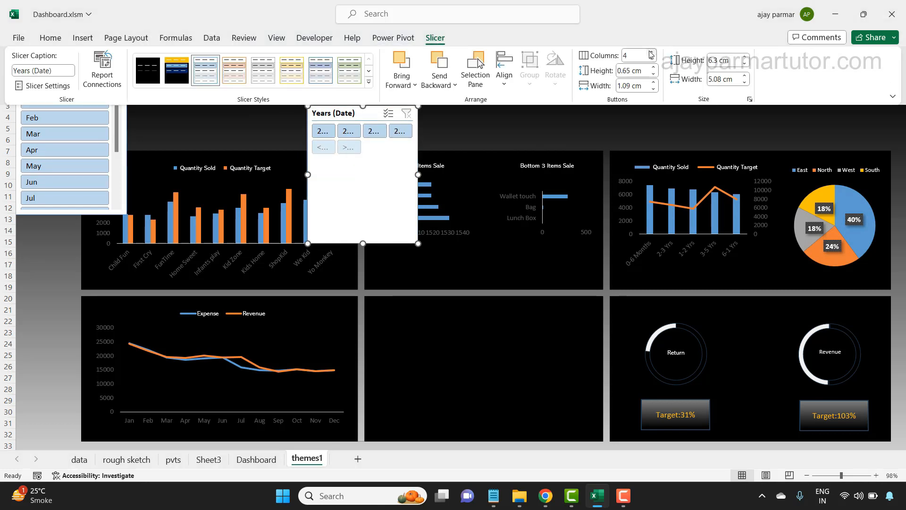
- Resize the Years (Date) slicer to about 8.27 cm wide and 3.9 cm high so the year labels fit
drag(418, 175, 525, 177)
drag(418, 175, 488, 175)
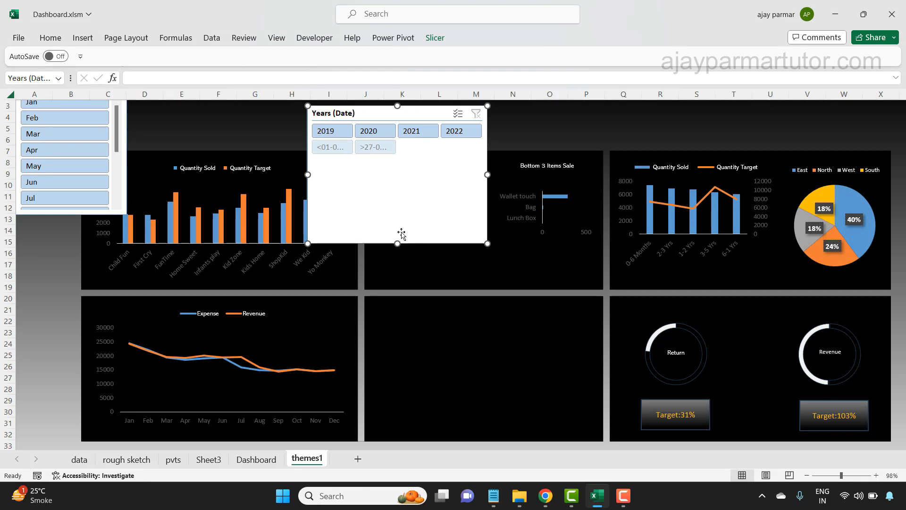
drag(398, 244, 390, 191)
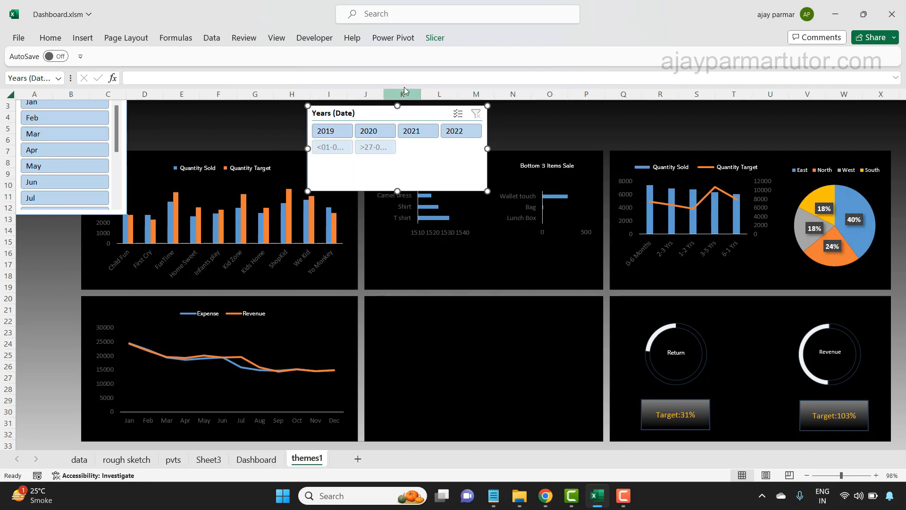
- Hide items with no data in the Years (Date) slicer and shorten it to about 1.74 cm in the band above the charts
click(435, 39)
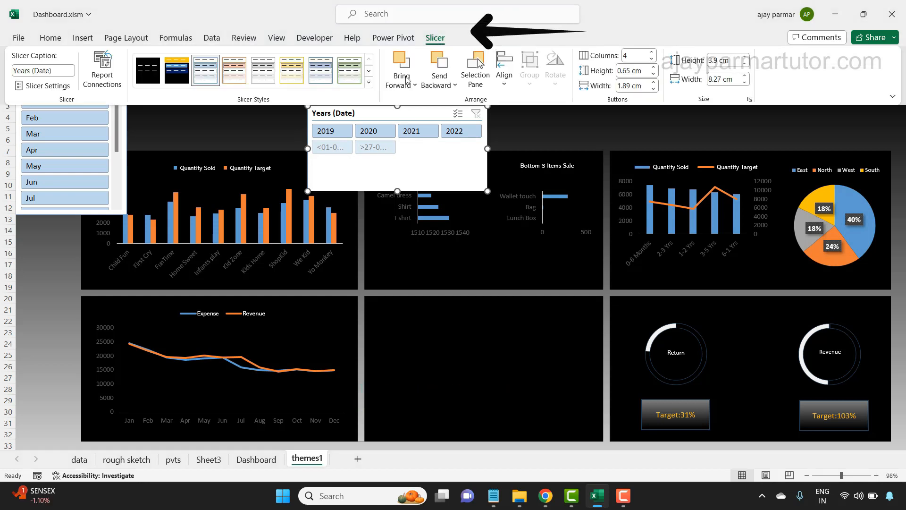
click(48, 87)
drag(609, 149, 718, 150)
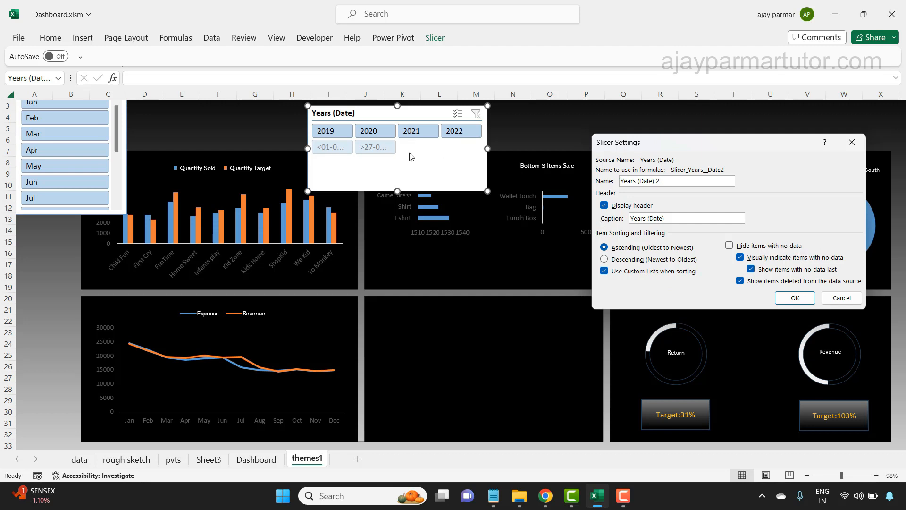
click(737, 247)
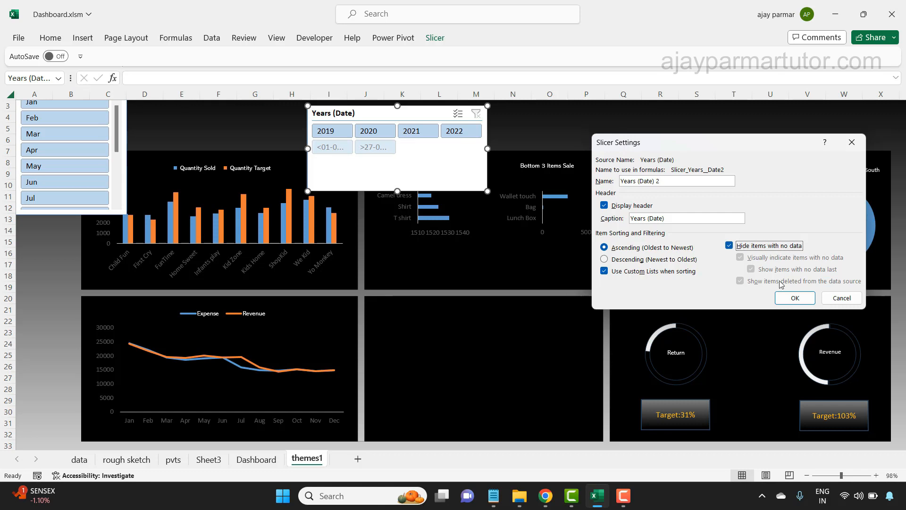
click(797, 303)
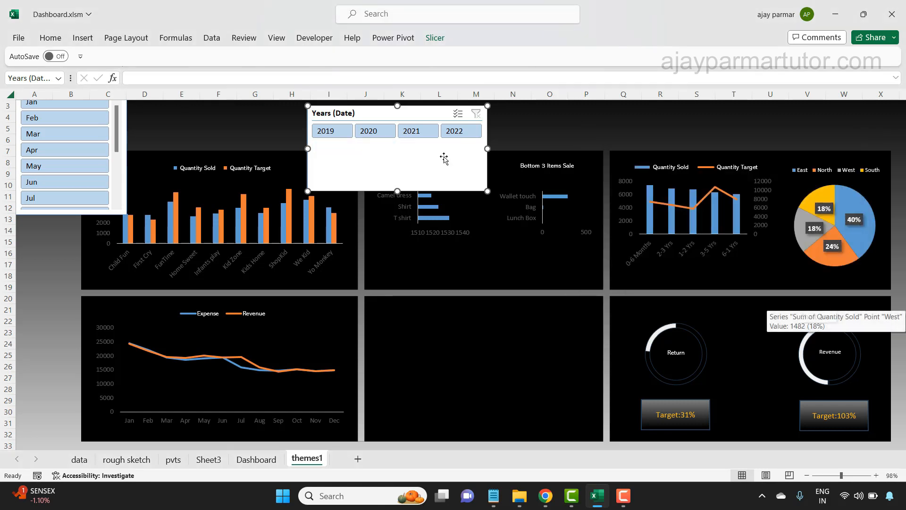
drag(399, 190, 394, 148)
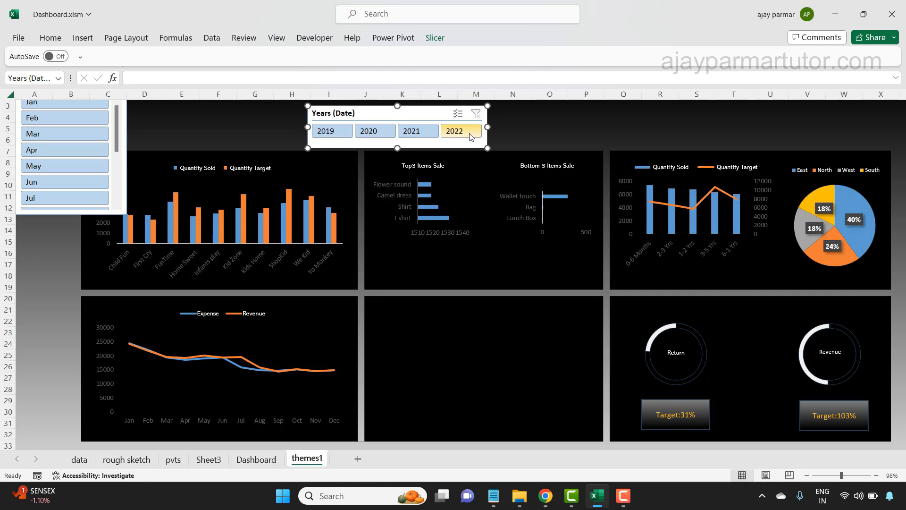
drag(433, 106, 423, 107)
click(422, 107)
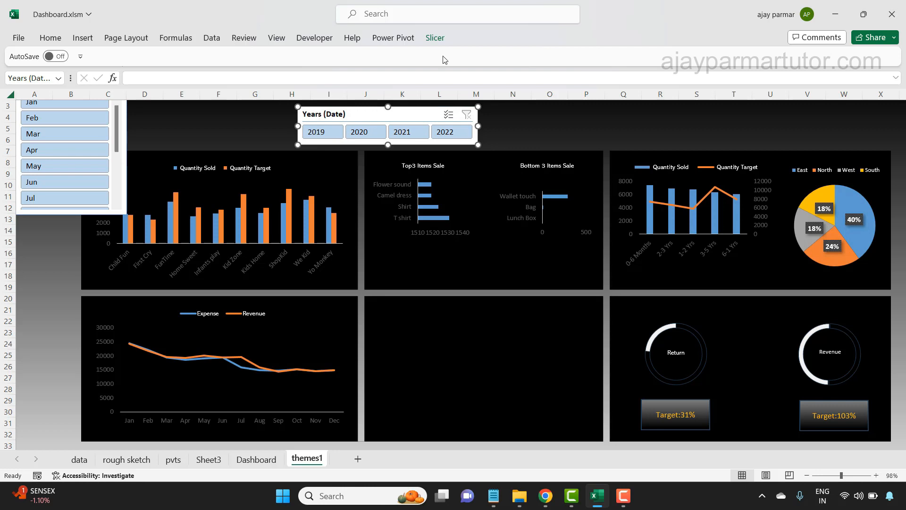
- Turn off the header of the Years (Date) slicer and reposition the slicer just above the charts
click(435, 38)
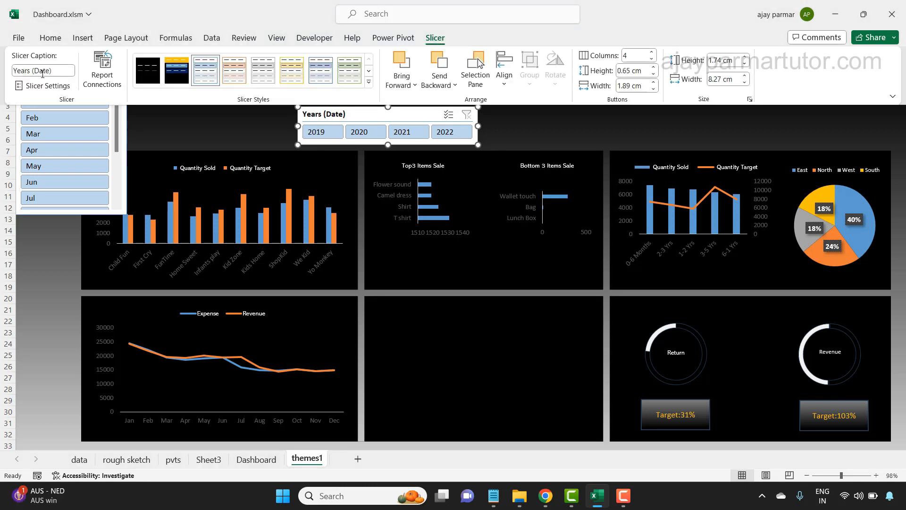
click(48, 86)
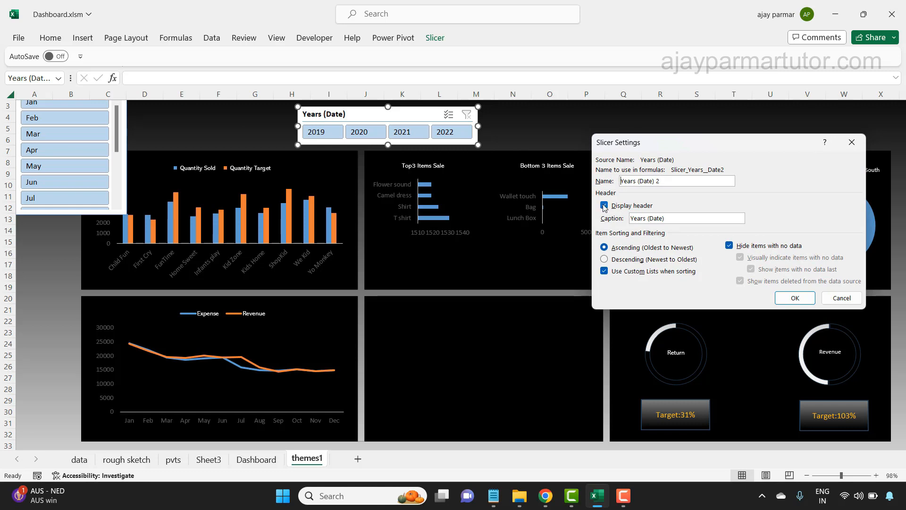
click(604, 206)
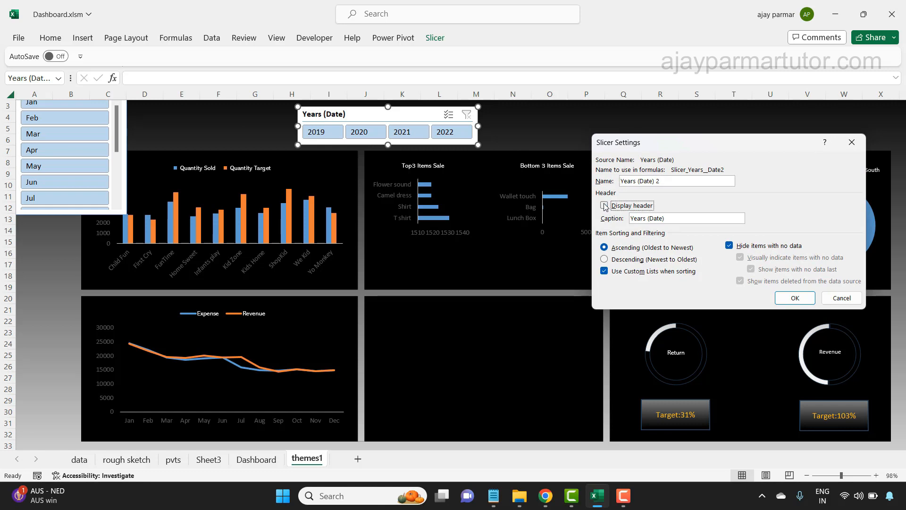
click(795, 298)
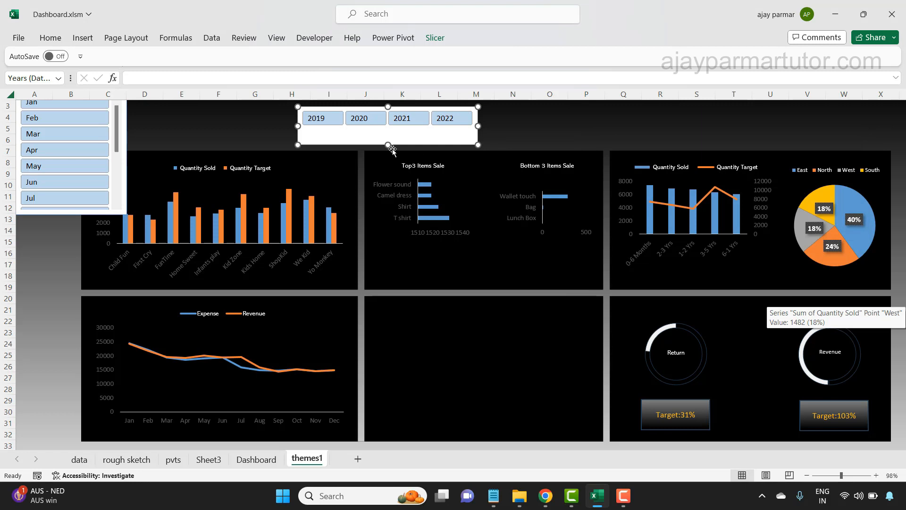
drag(388, 136, 412, 142)
- Move the Months slicer down over the left edge of the charts so its whole frame can be reached
click(123, 185)
scroll(123, 187, down, 3)
drag(90, 215, 99, 334)
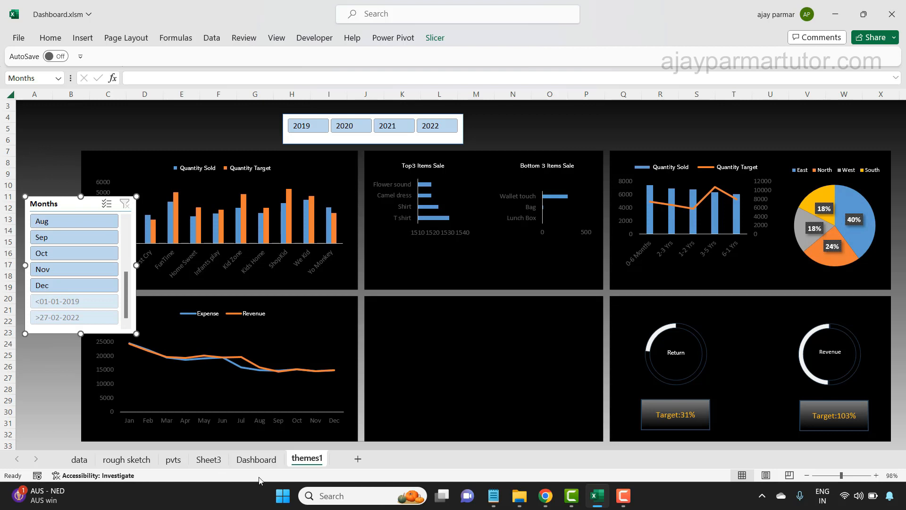
- Check the slicer layout on the Dashboard sheet, and on themes1 turn off the Months slicer's header and hide its items with no data
click(256, 459)
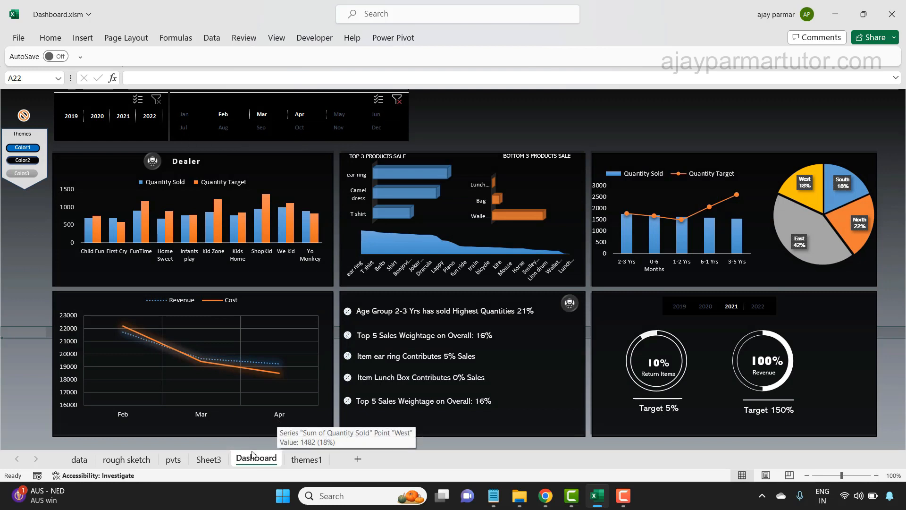
click(307, 460)
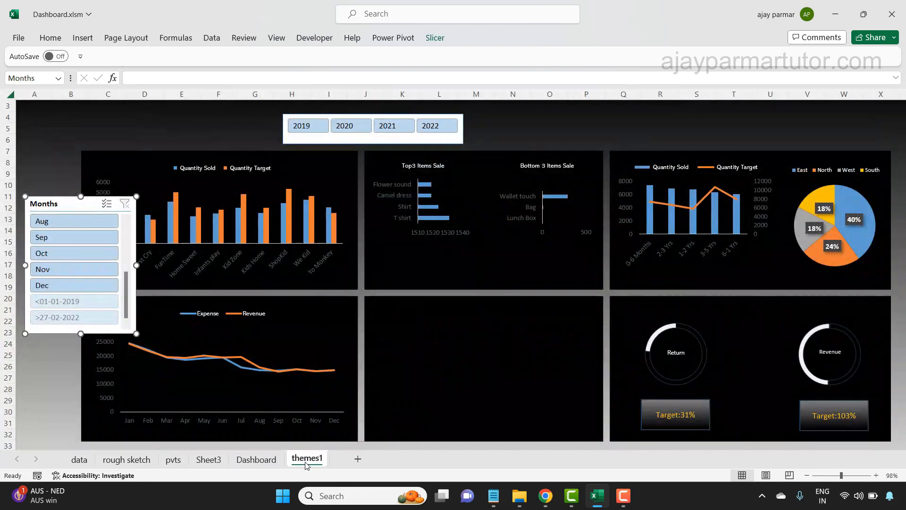
click(441, 40)
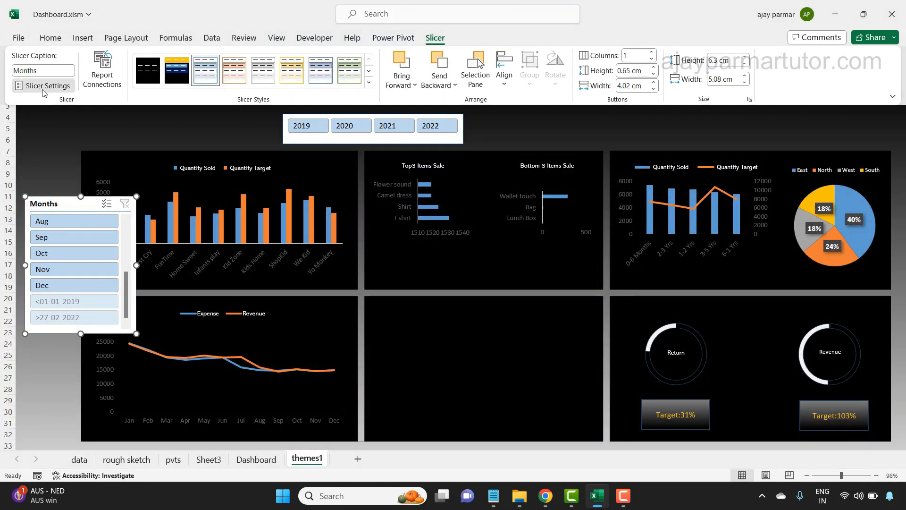
click(42, 86)
click(604, 205)
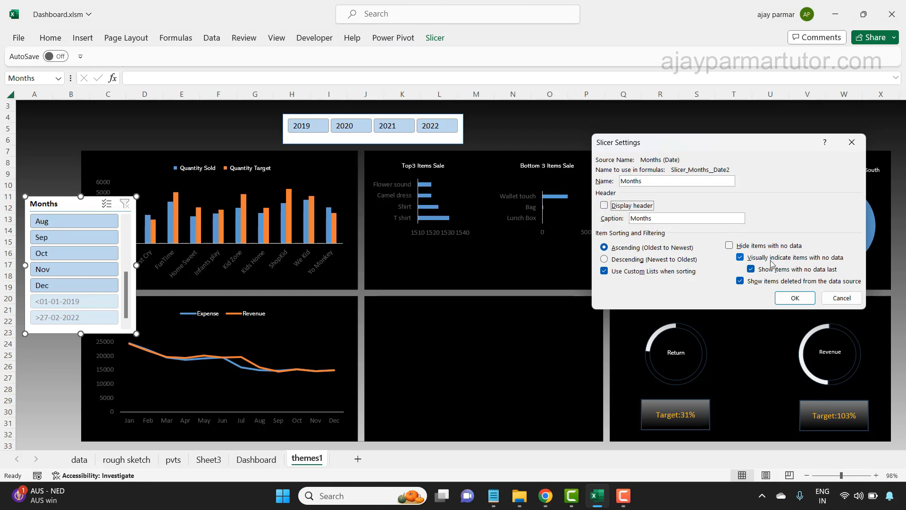
click(729, 247)
click(802, 301)
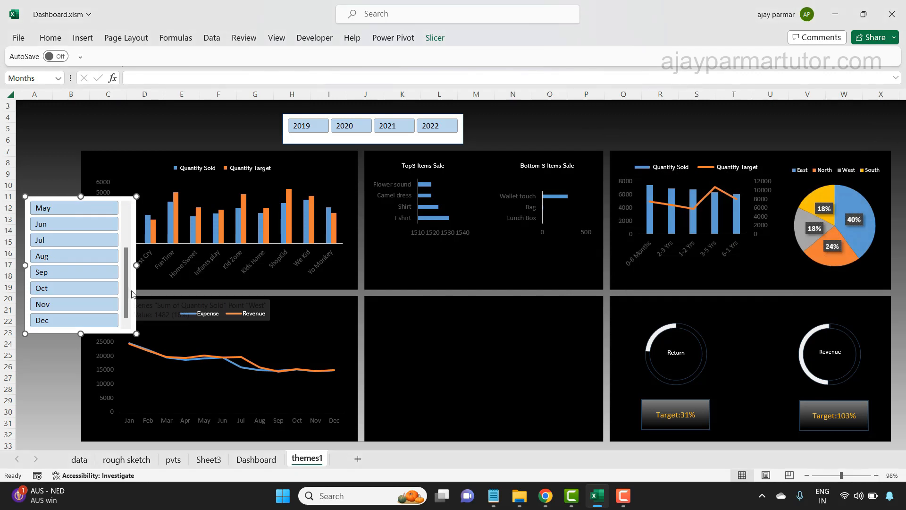
- Stretch the Months slicer to about 9.61 cm high and arrange its buttons in 6 columns
drag(81, 197, 81, 124)
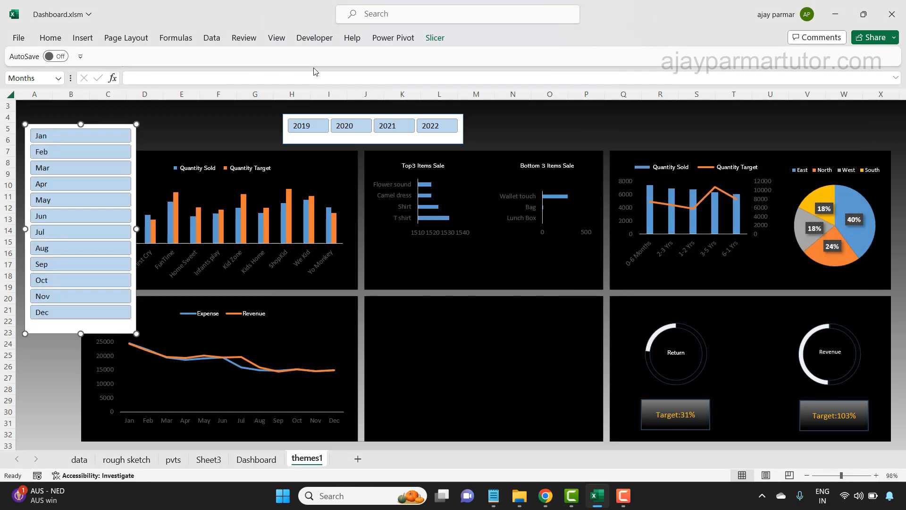
click(435, 39)
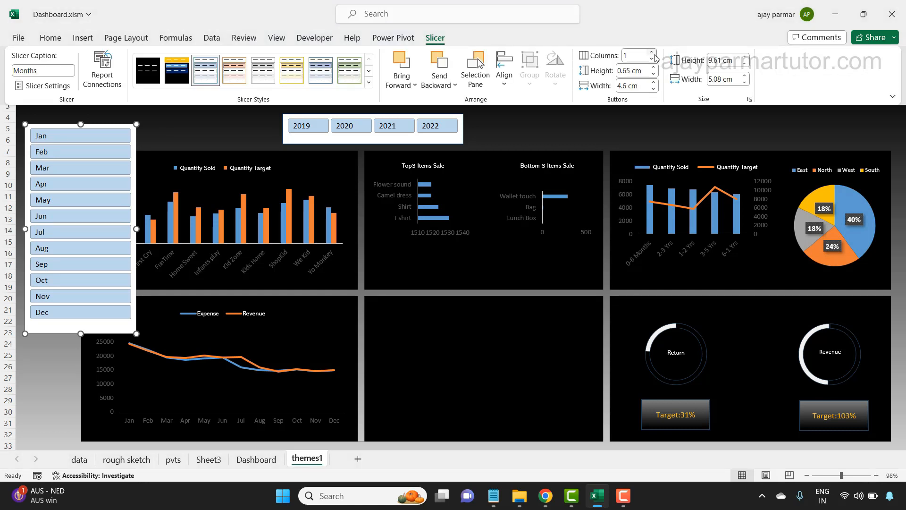
click(652, 54)
click(651, 54)
click(652, 54)
click(652, 53)
click(652, 54)
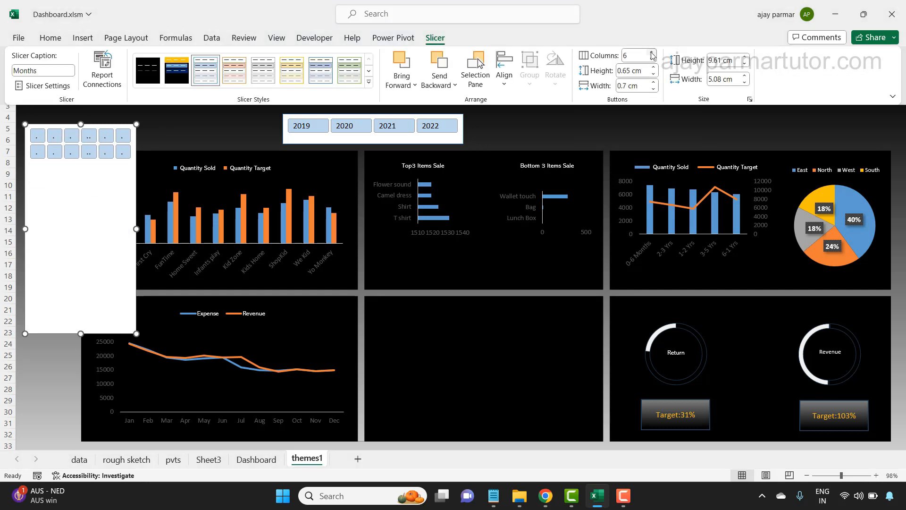
- Shorten the Months slicer to fit its two button rows and move it above the Quantity Sold and Target column chart
click(80, 334)
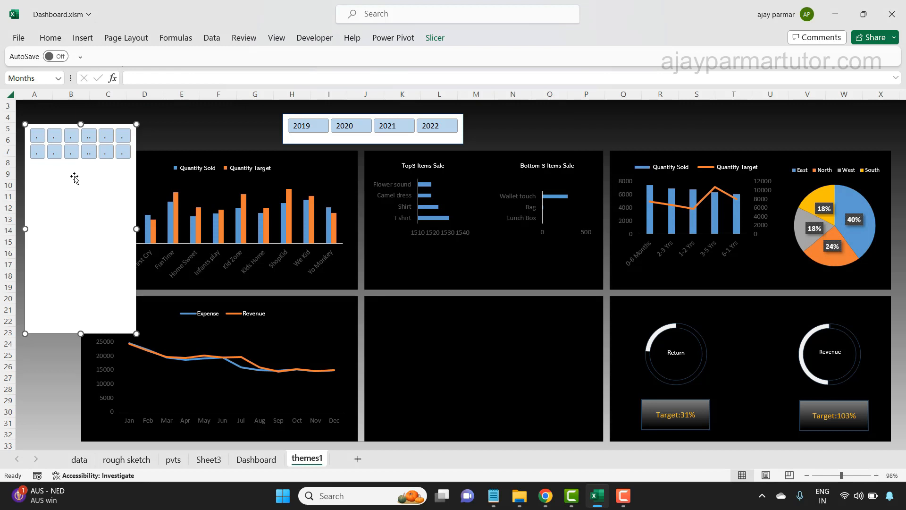
drag(83, 331, 80, 165)
drag(99, 125, 153, 113)
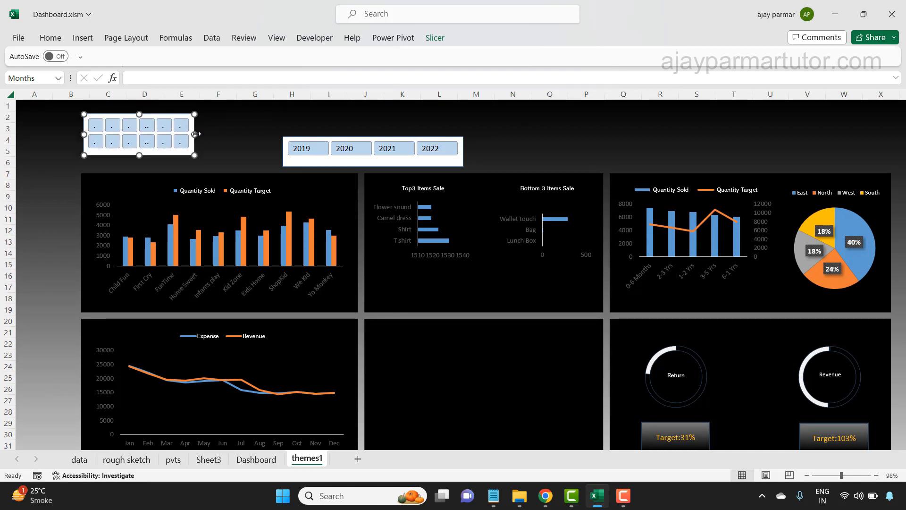
- Resize the Months slicer to about 2.35 cm high and 8.32 cm wide, and move the Years slicer up beside it
drag(174, 155, 174, 165)
click(532, 129)
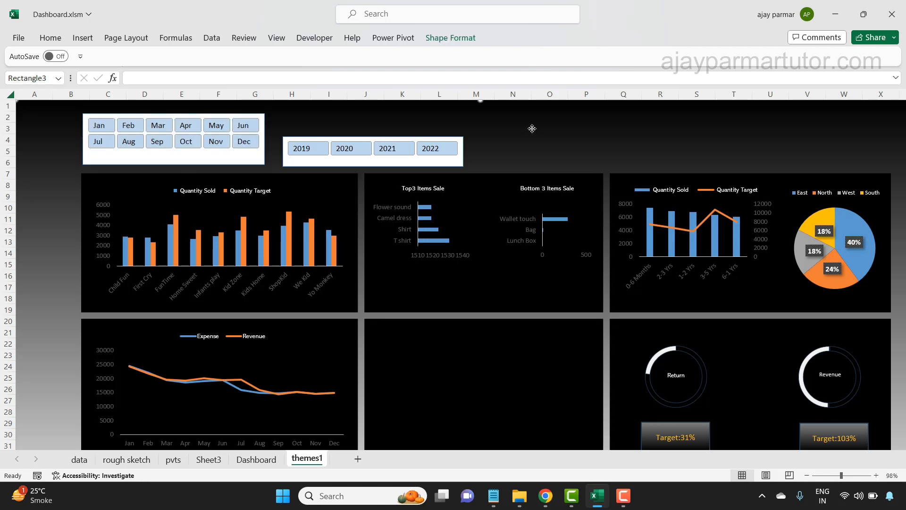
click(375, 138)
drag(396, 138, 382, 114)
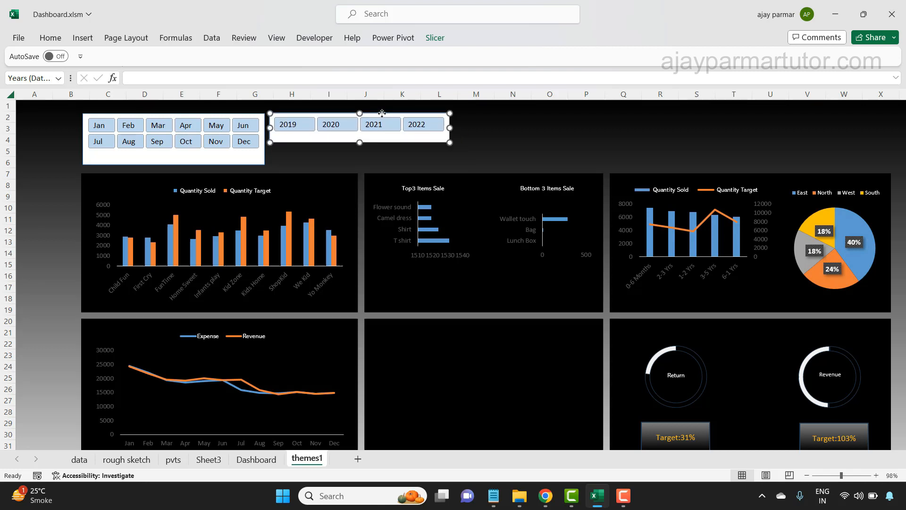
click(485, 147)
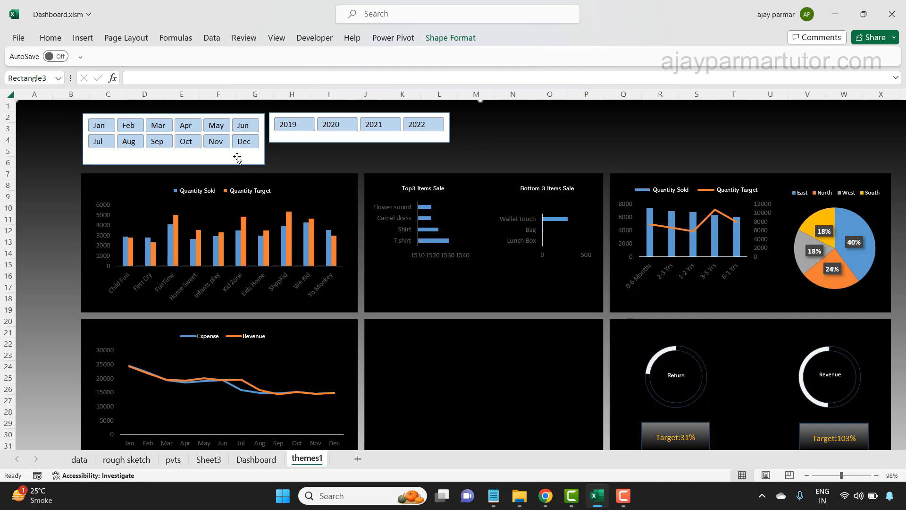
- Apply the black custom style Slicer Style 1 to the Months slicer
click(195, 161)
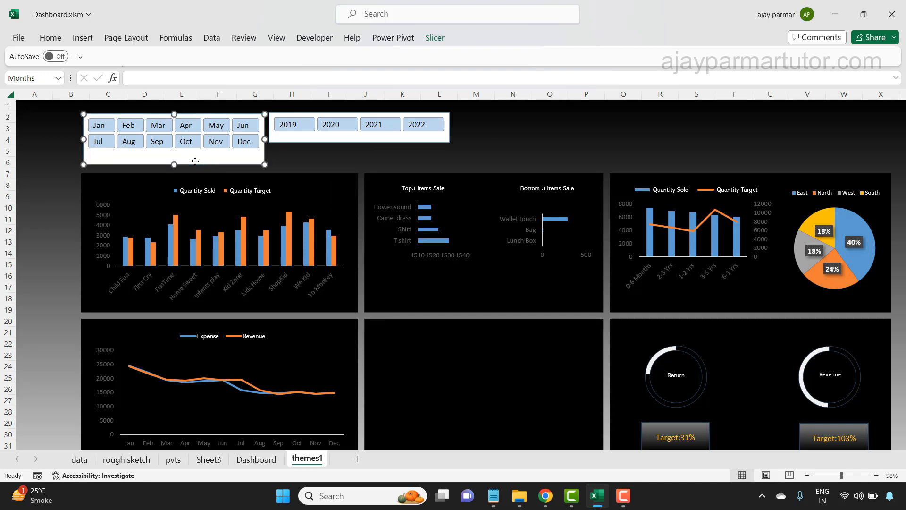
click(434, 37)
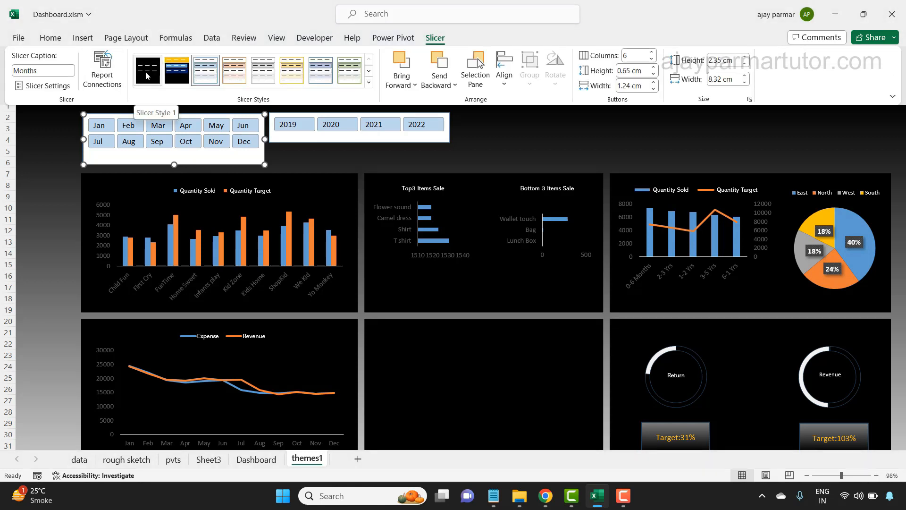
click(369, 82)
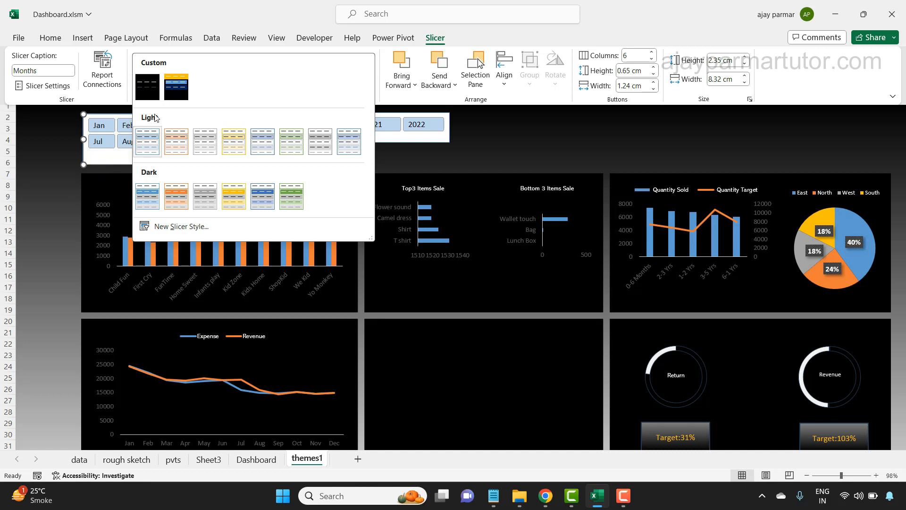
click(151, 93)
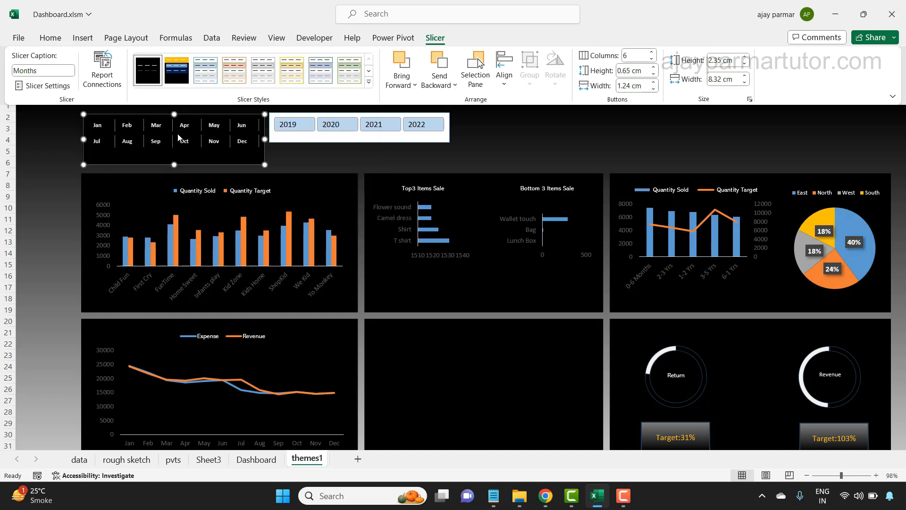
- Give the Years slicer the same black custom style, Slicer Style 1, and deselect it
click(331, 141)
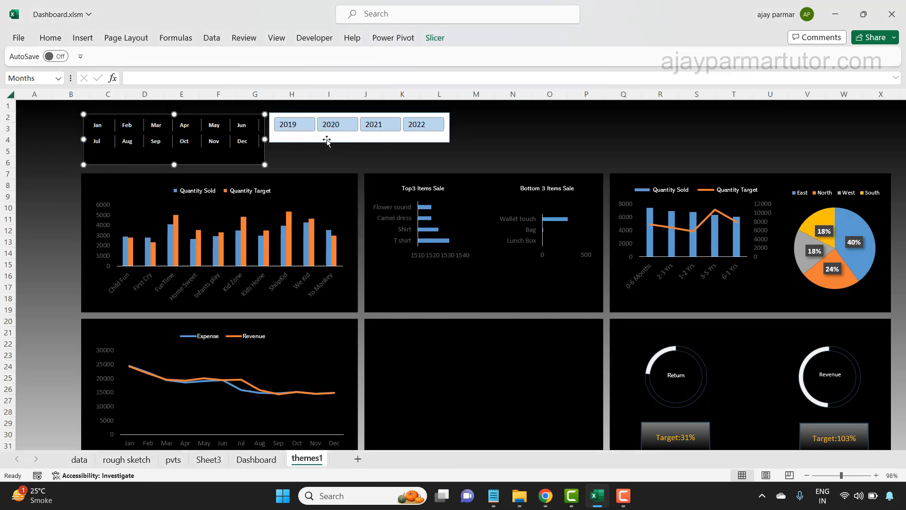
click(321, 139)
click(435, 38)
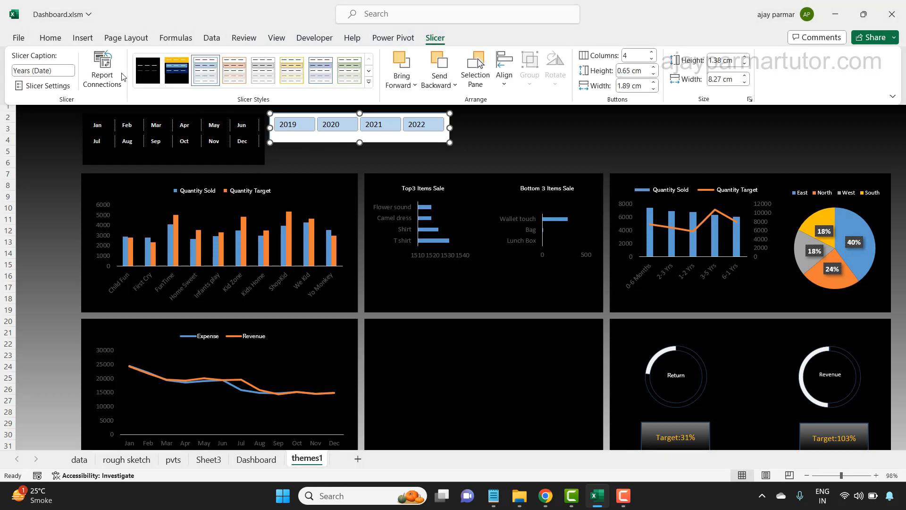
click(144, 76)
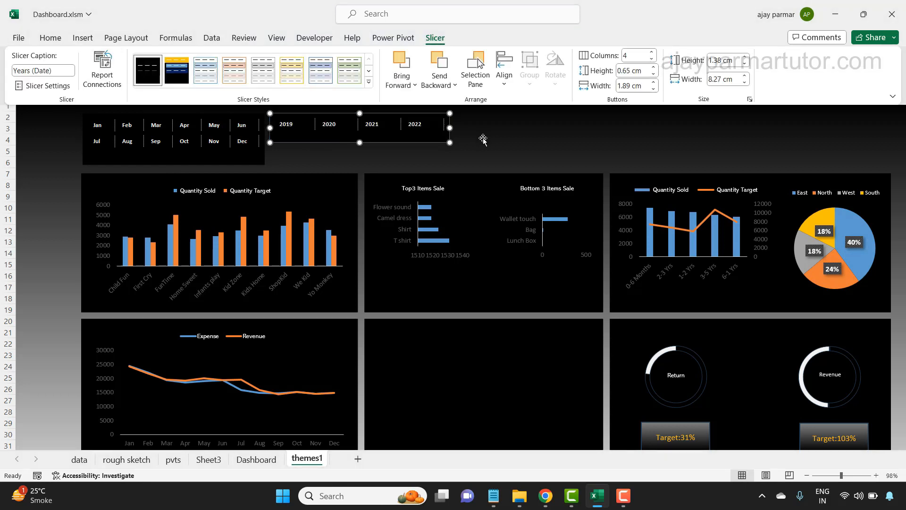
click(531, 137)
click(532, 136)
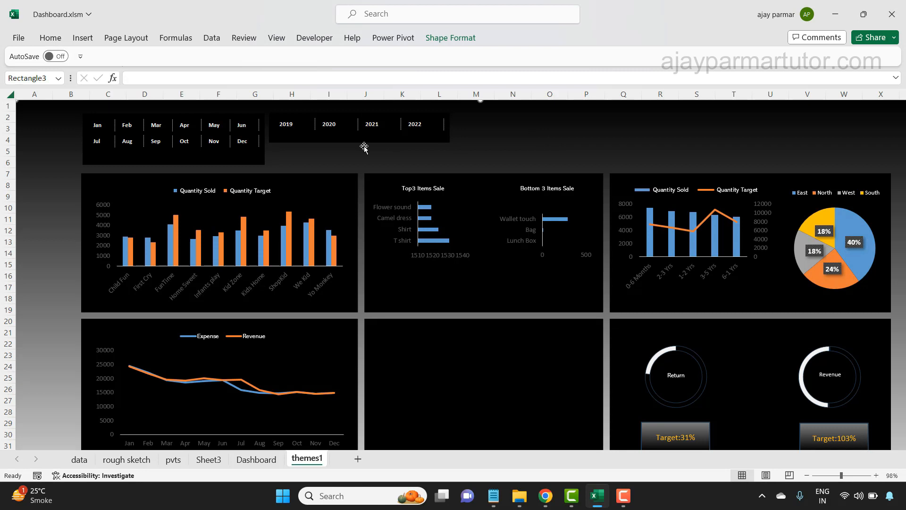
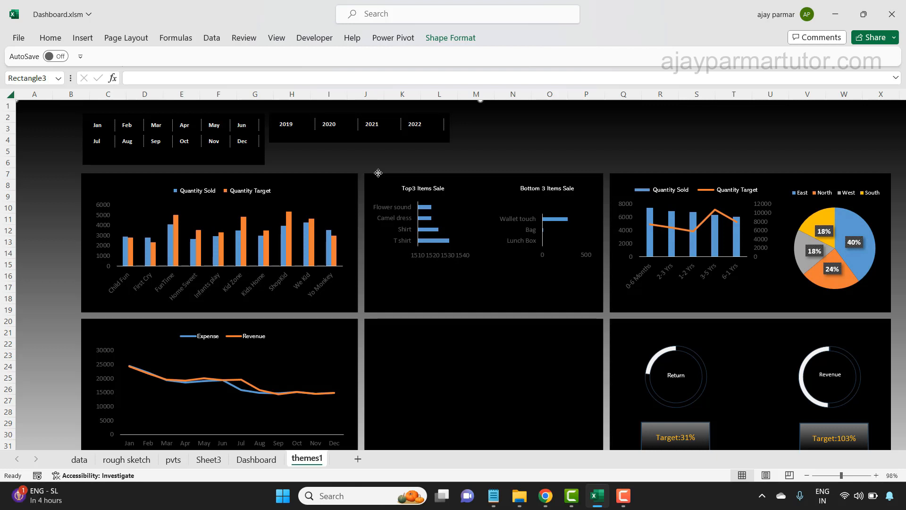
- Swap the two slicers so Years sits above the Quantity Sold and Target column chart with Months beside it, and extend the Years slicer's upper edge slightly
click(355, 143)
drag(210, 114, 573, 111)
drag(394, 141, 208, 168)
click(442, 157)
drag(442, 157, 264, 166)
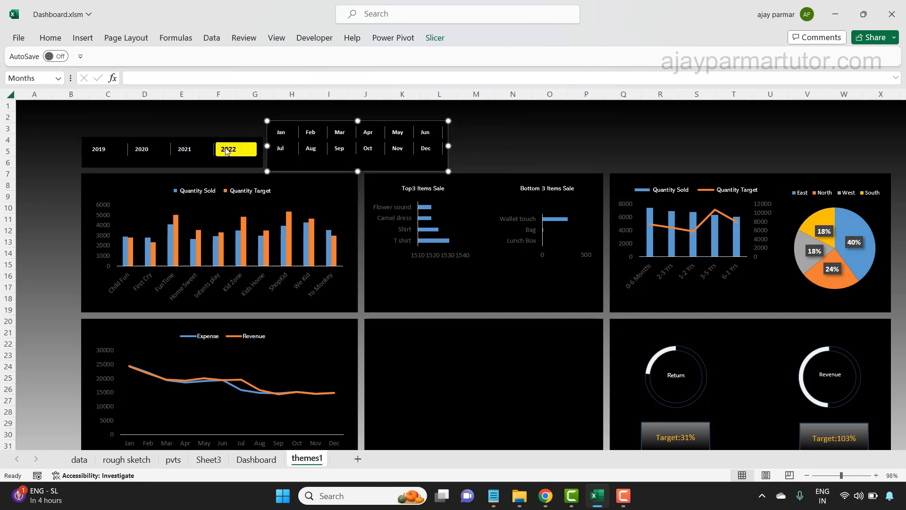
click(209, 138)
mouse_move(173, 137)
mouse_down()
mouse_move(173, 124)
mouse_move(173, 133)
mouse_up()
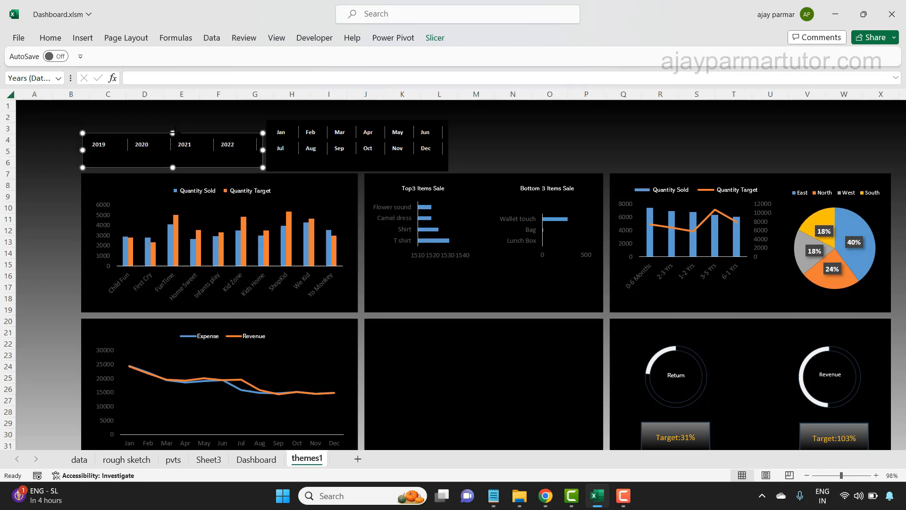
- Shorten the Months slicer from its upper edge and set its height to 1.6 cm
click(337, 169)
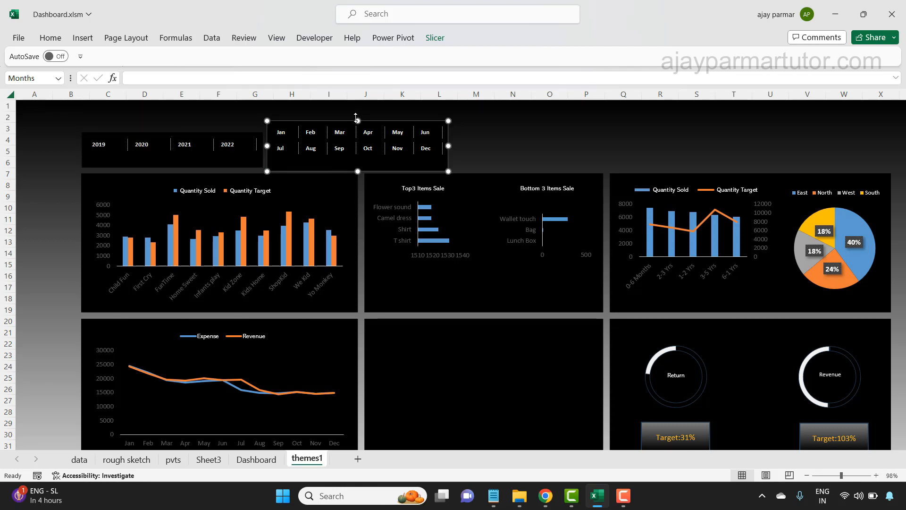
drag(357, 121, 357, 130)
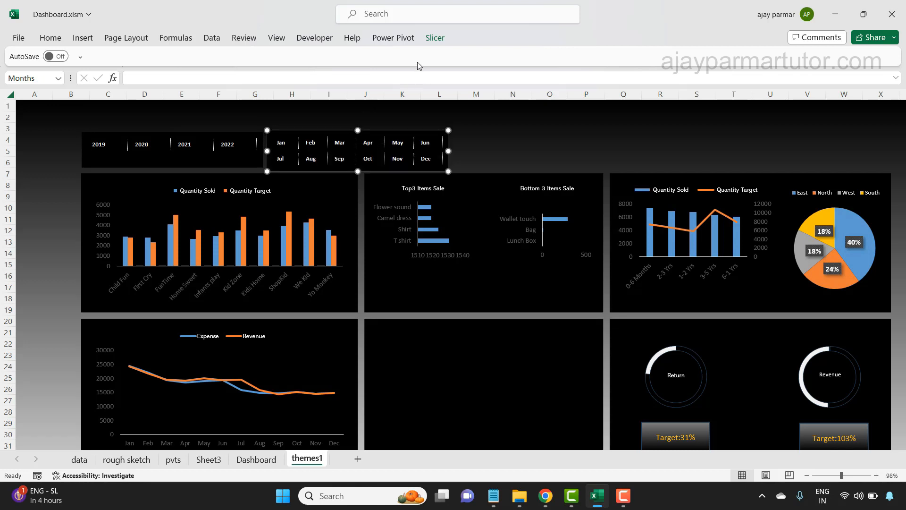
click(430, 40)
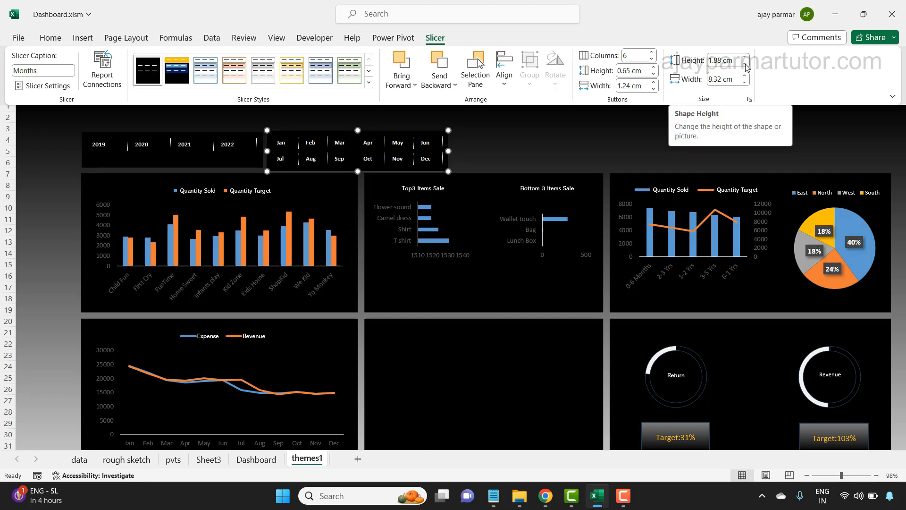
click(745, 64)
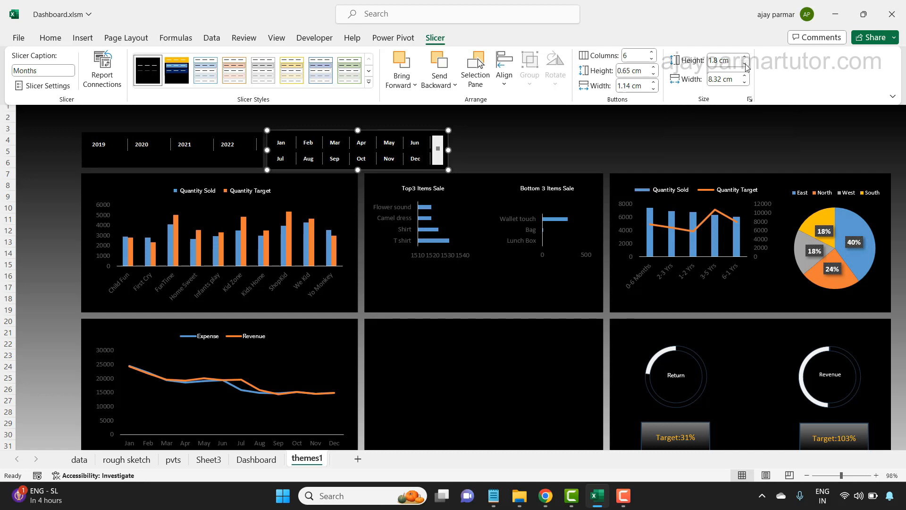
click(745, 65)
click(746, 65)
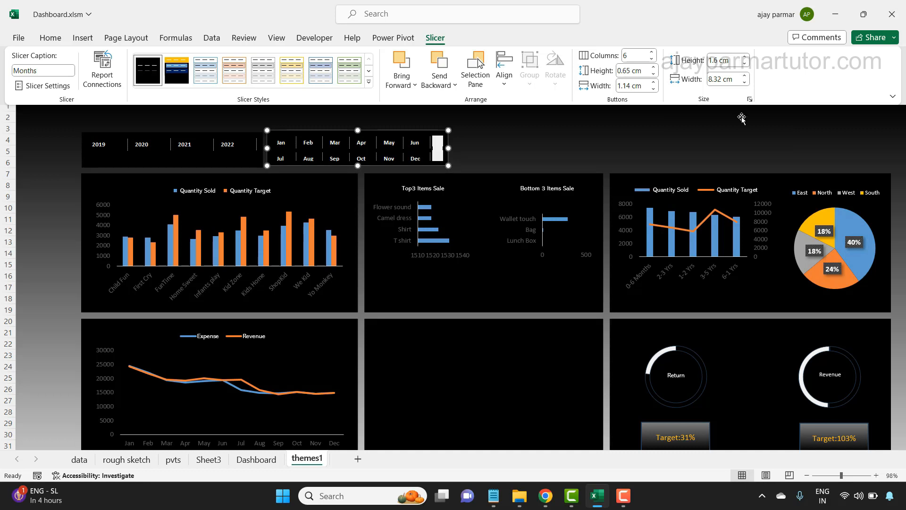
- Set the Months slicer's overall width to 8.8 cm
click(745, 76)
click(745, 76)
click(745, 76)
click(745, 76)
click(745, 76)
click(745, 77)
click(745, 76)
click(745, 83)
click(745, 83)
click(745, 84)
click(745, 83)
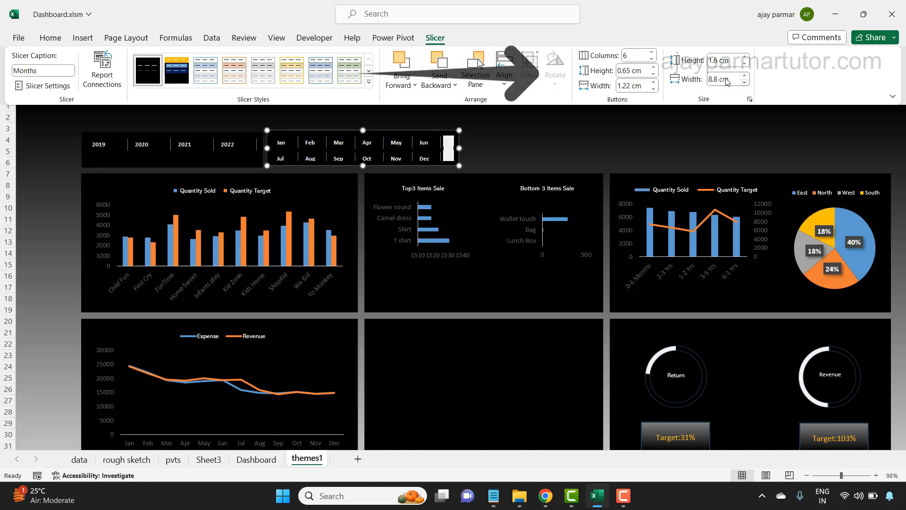
- Set the button height in the Months slicer to 0.4 cm so both rows fit without a scroll bar
click(653, 74)
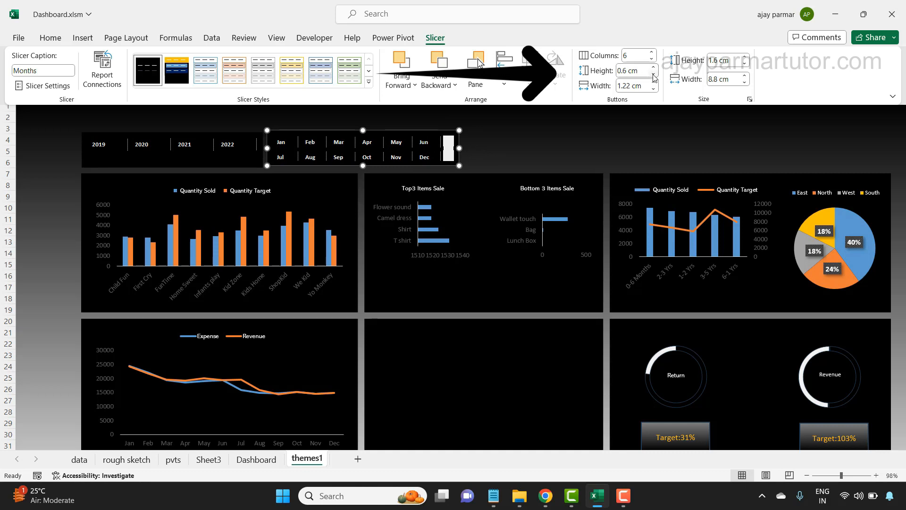
click(653, 74)
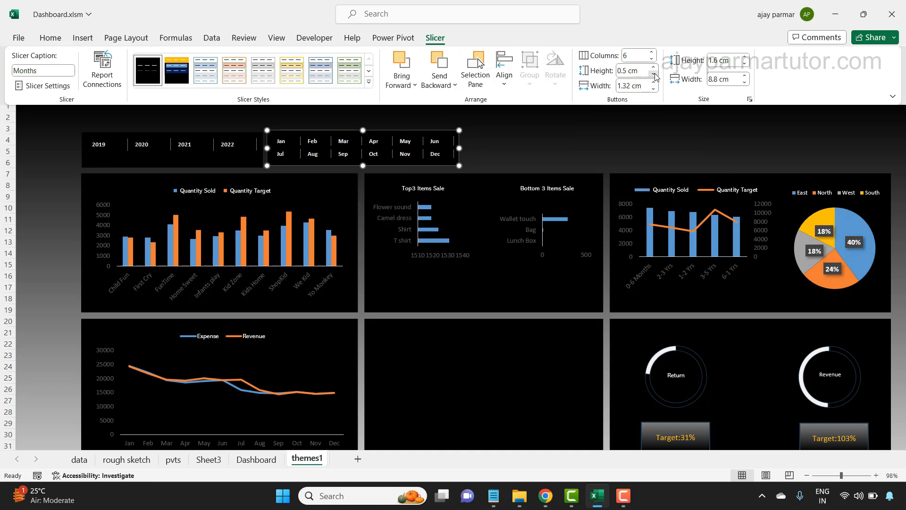
click(654, 74)
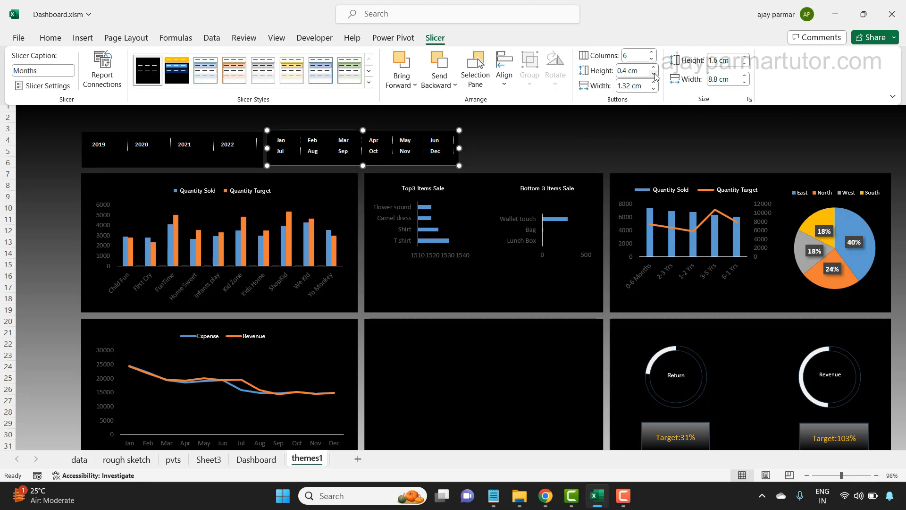
click(654, 75)
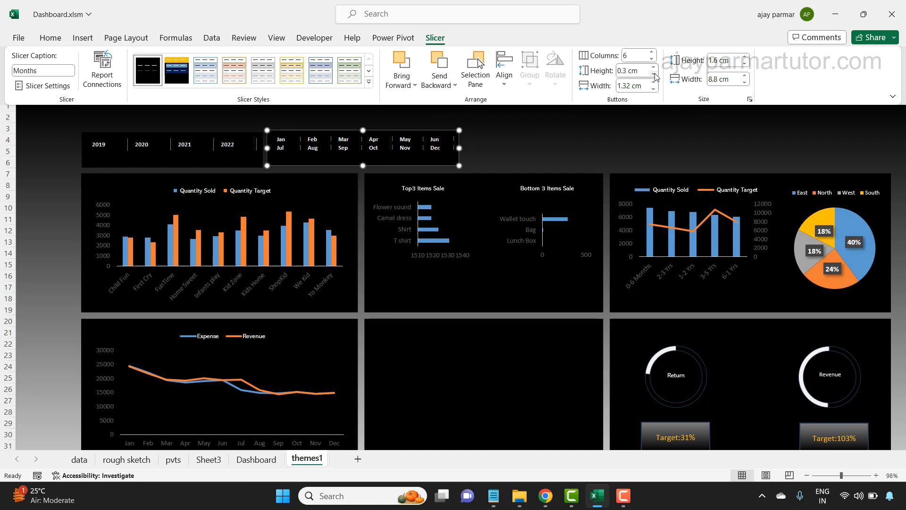
click(655, 74)
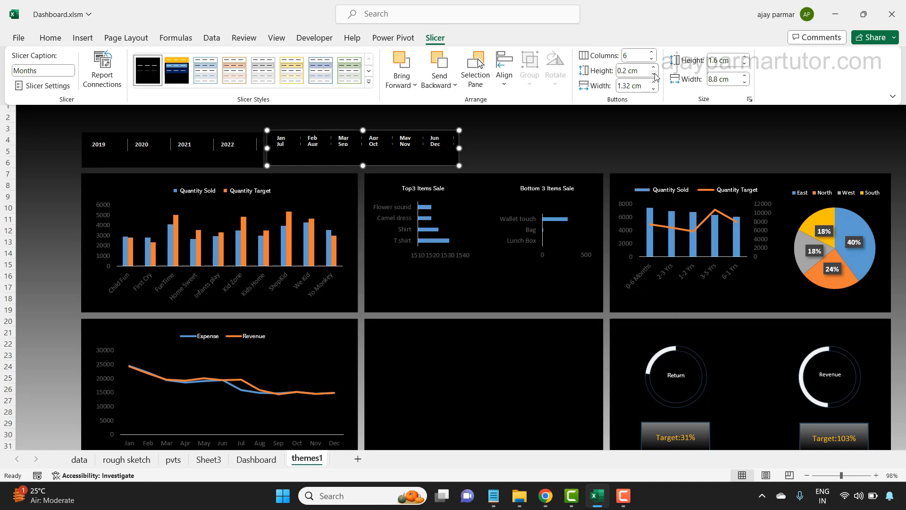
click(654, 68)
click(654, 68)
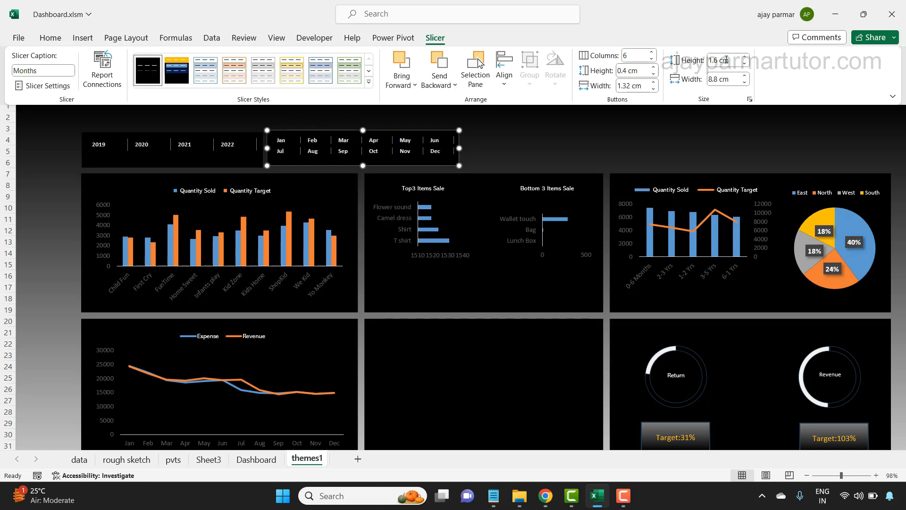
- Set the Years slicer's height to 1.8 cm
click(238, 132)
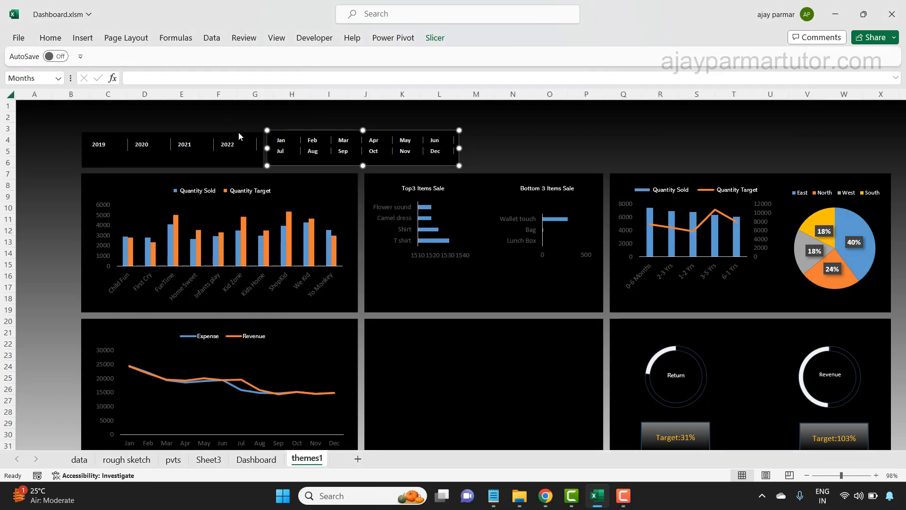
click(231, 135)
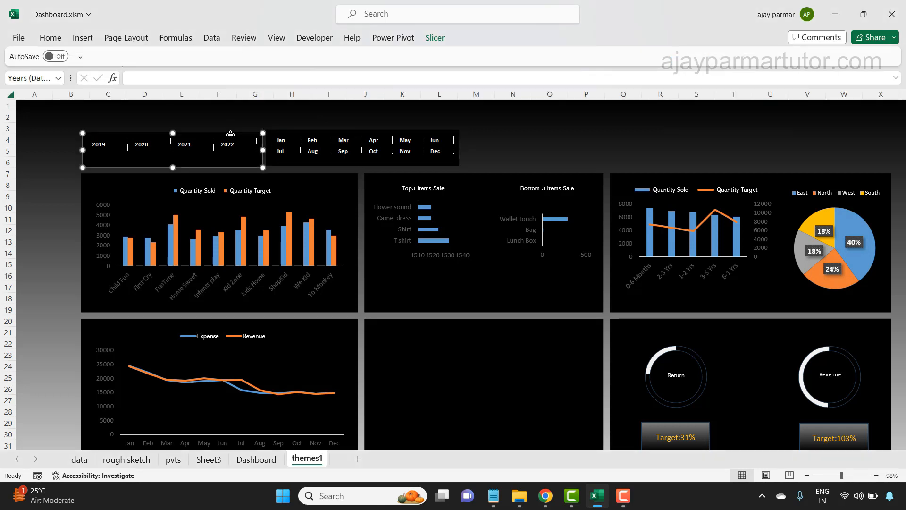
click(435, 38)
click(744, 57)
click(744, 58)
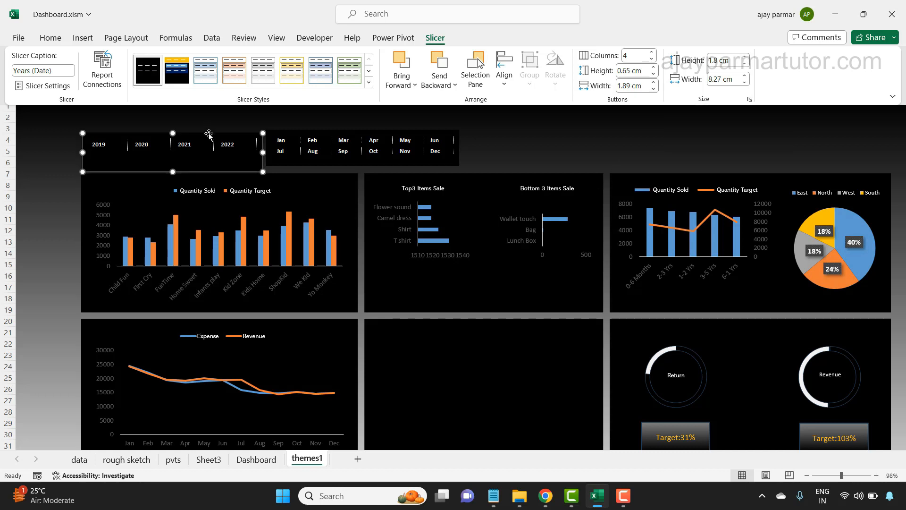
key(ctrl+F1)
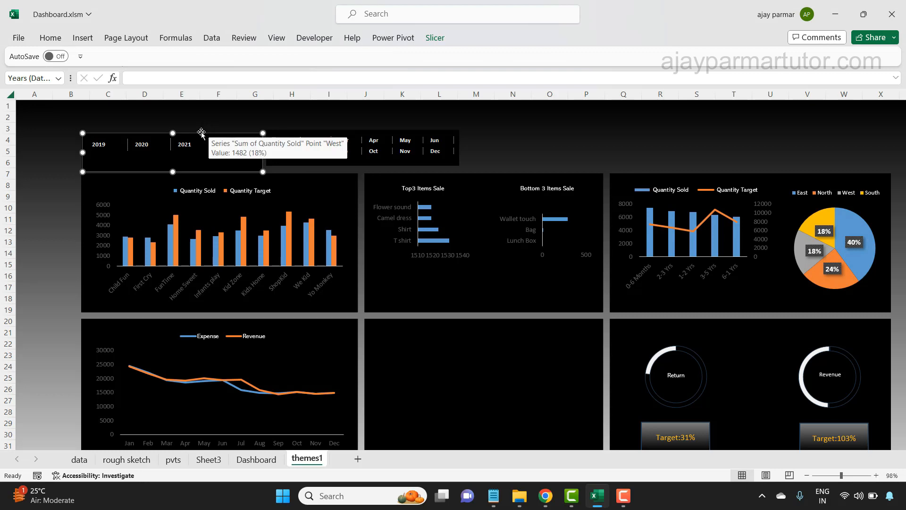
- Nudge the Years slicer up to bring its upper edge level with the Months slicer, and deselect it
drag(202, 135, 201, 133)
key(Up)
key(Up)
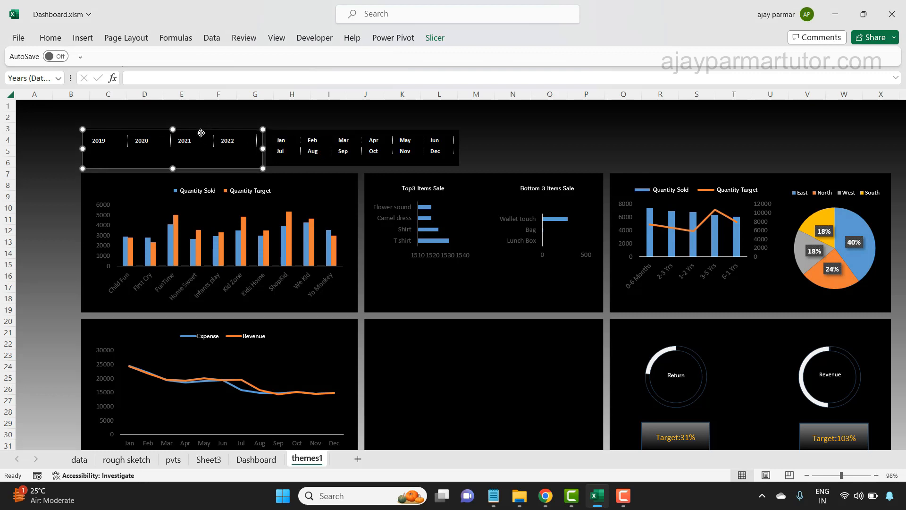
click(536, 153)
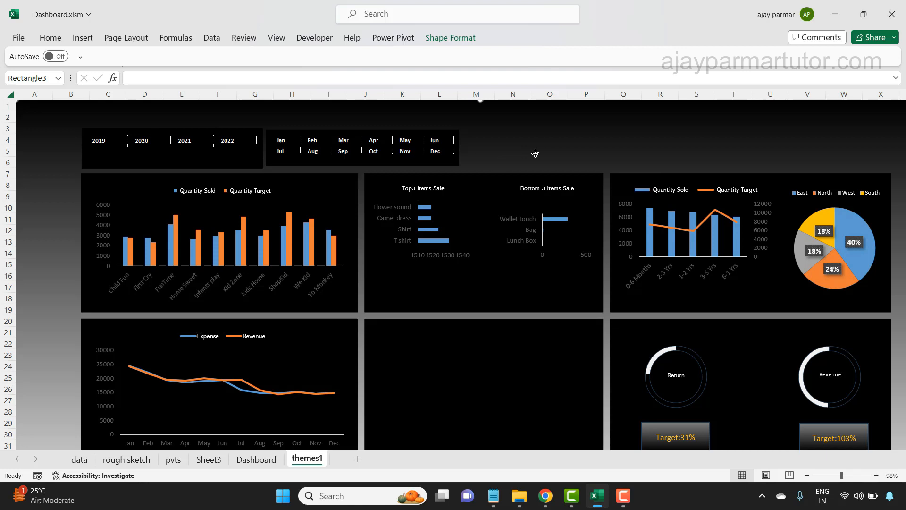
- Check the Months slicer's height and set the Years slicer's height to 1.6 cm to match
click(276, 163)
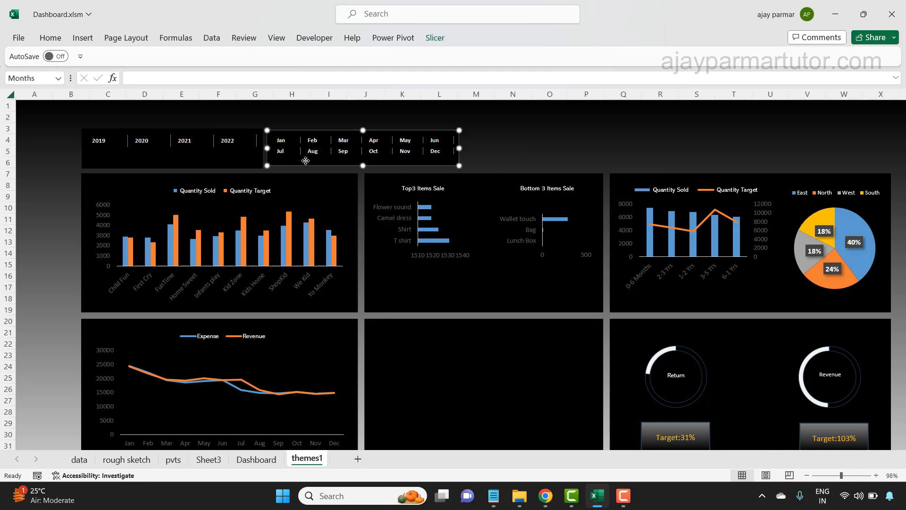
click(435, 38)
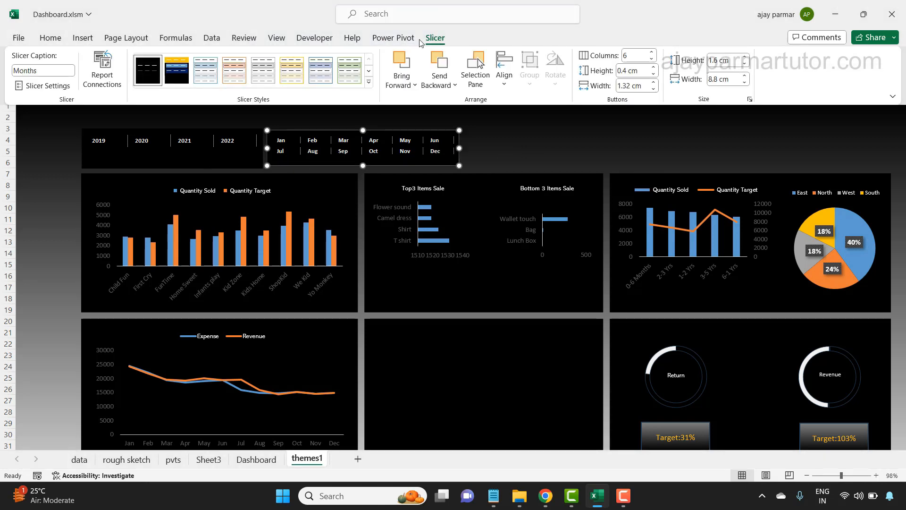
click(228, 164)
click(217, 166)
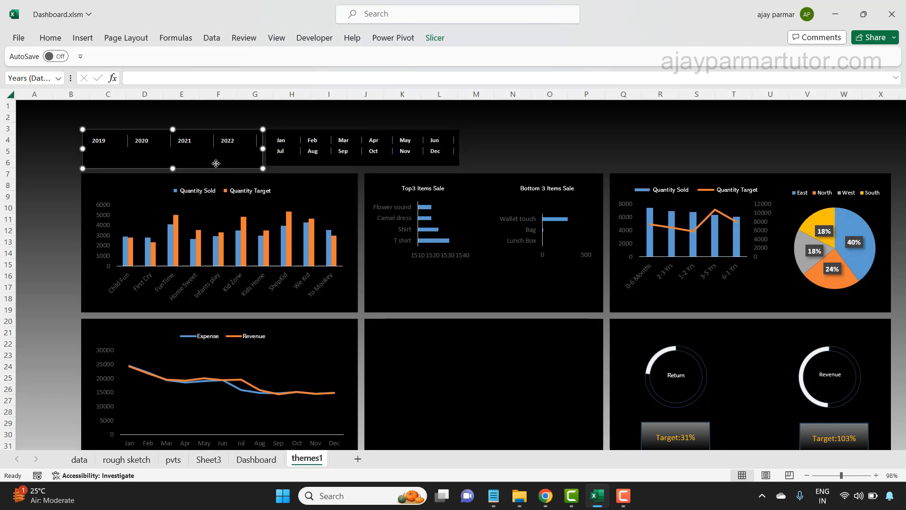
click(444, 41)
click(744, 63)
click(744, 63)
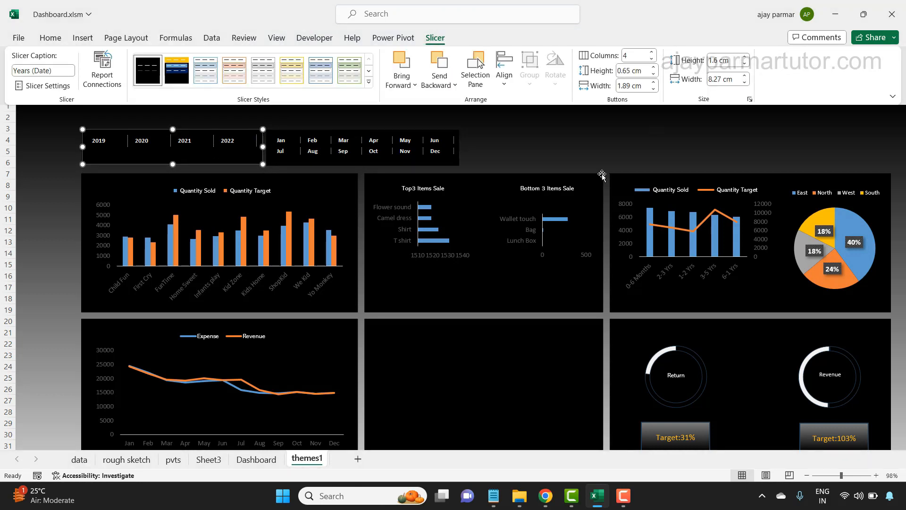
click(572, 142)
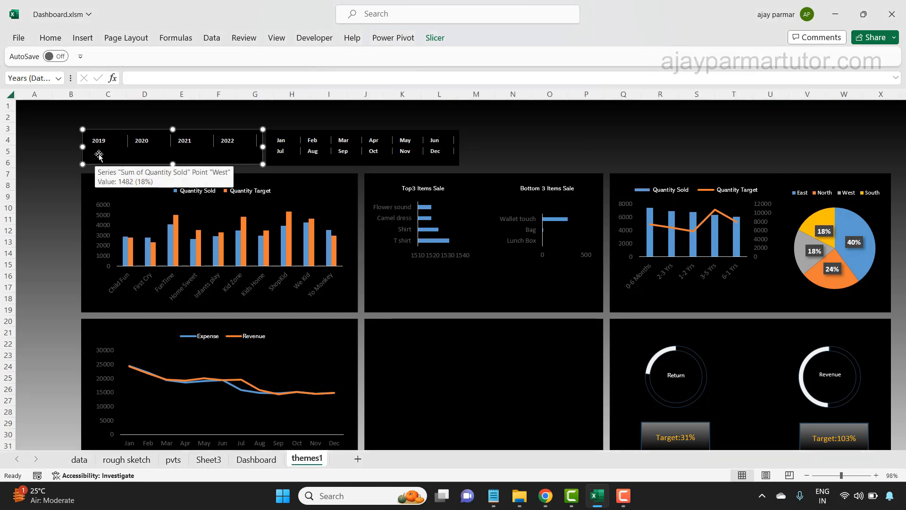
- Nudge the Years slicer down slightly so its edges line up with the Months slicer, and deselect it
click(29, 162)
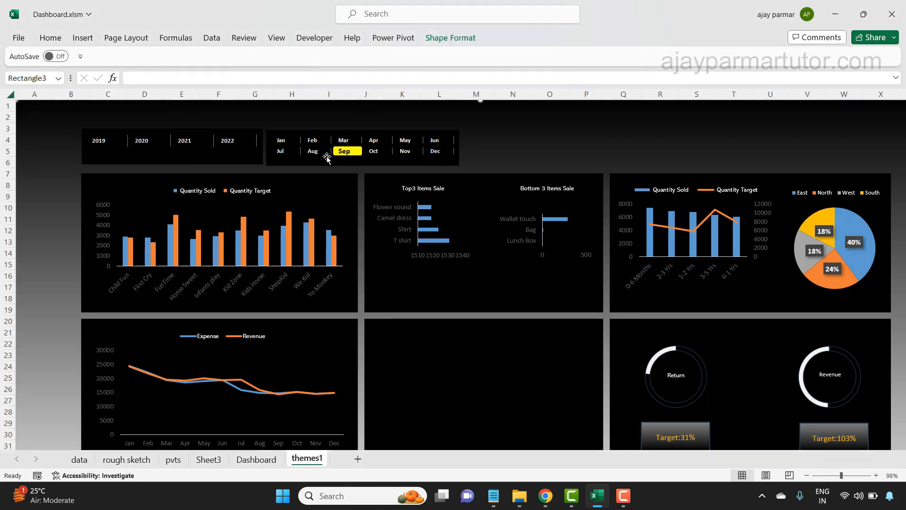
click(255, 160)
click(596, 135)
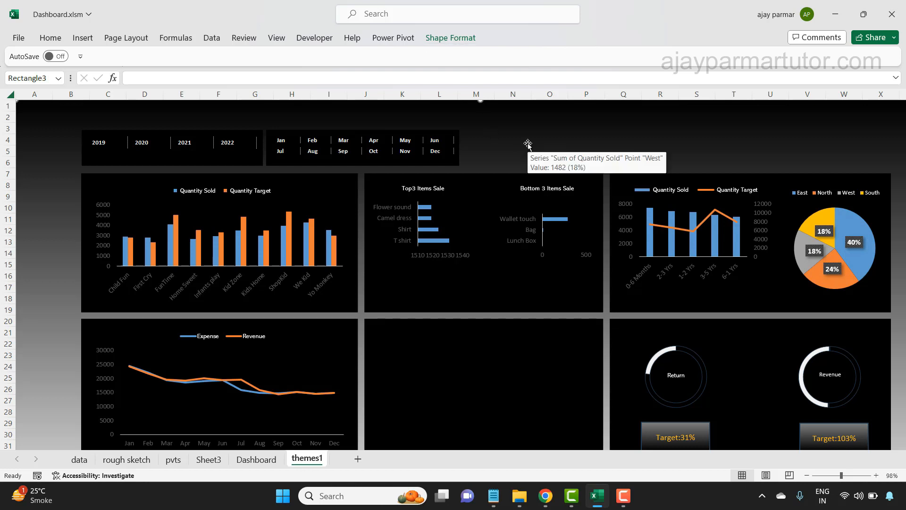
- Test the Years slicer by filtering the dashboard through 2019, 2020, 2021 and 2022, then back to 2021, leaving 2019 selected
click(94, 147)
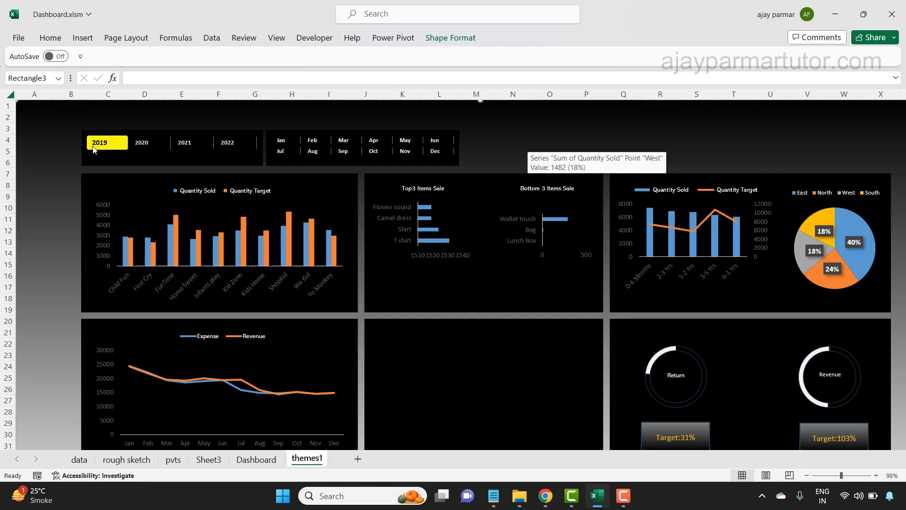
click(148, 145)
click(207, 142)
click(230, 142)
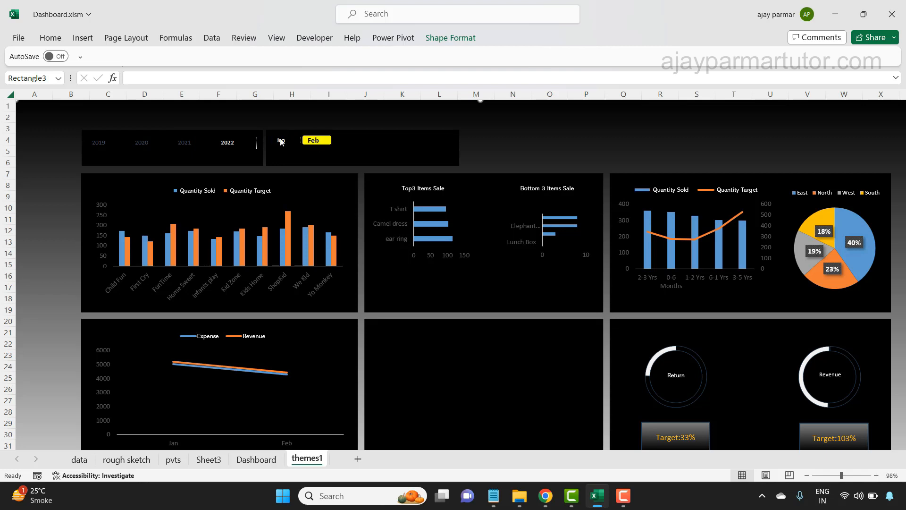
click(183, 144)
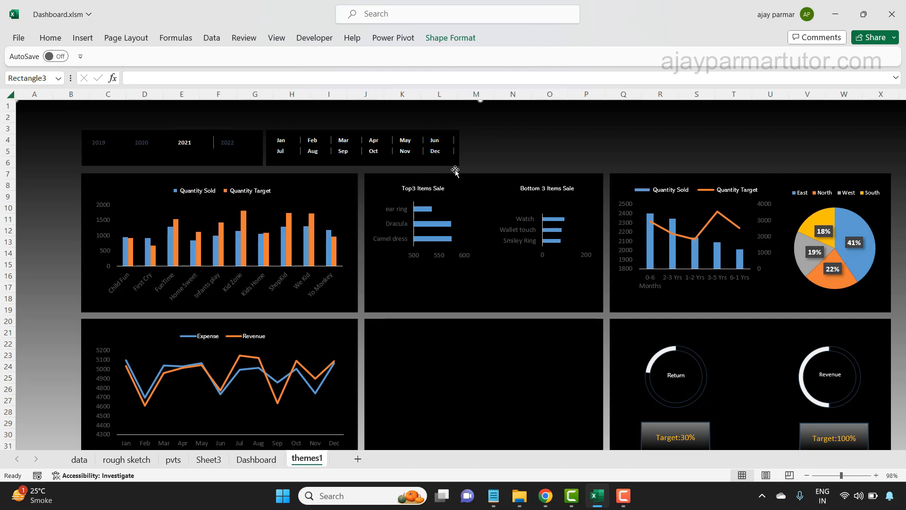
click(98, 148)
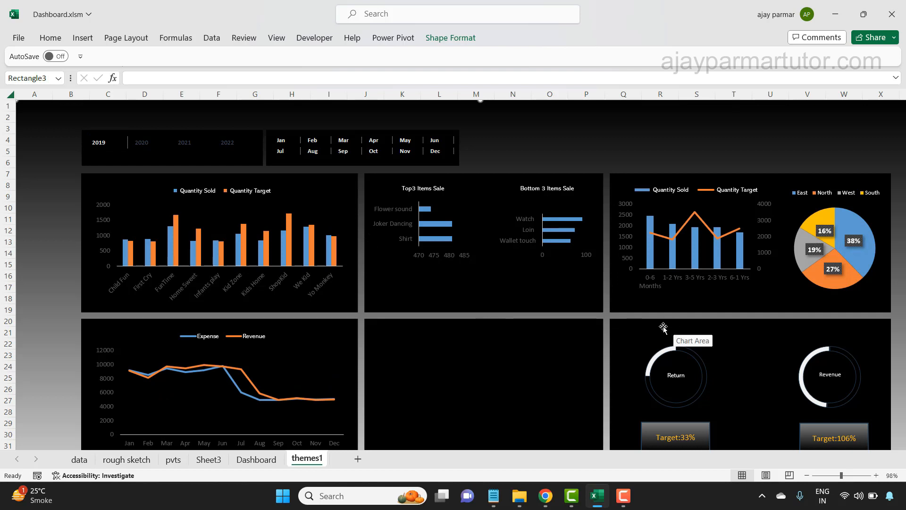
- Nudge the Return doughnut chart up slightly within its panel
click(688, 336)
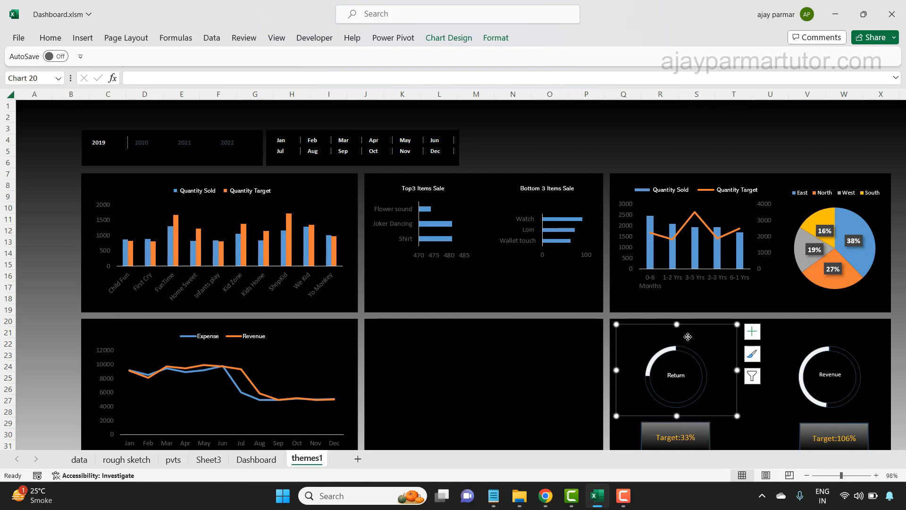
key(Up)
key(Up)
key(Up)
key(Up)
key(Up)
key(Up)
key(Up)
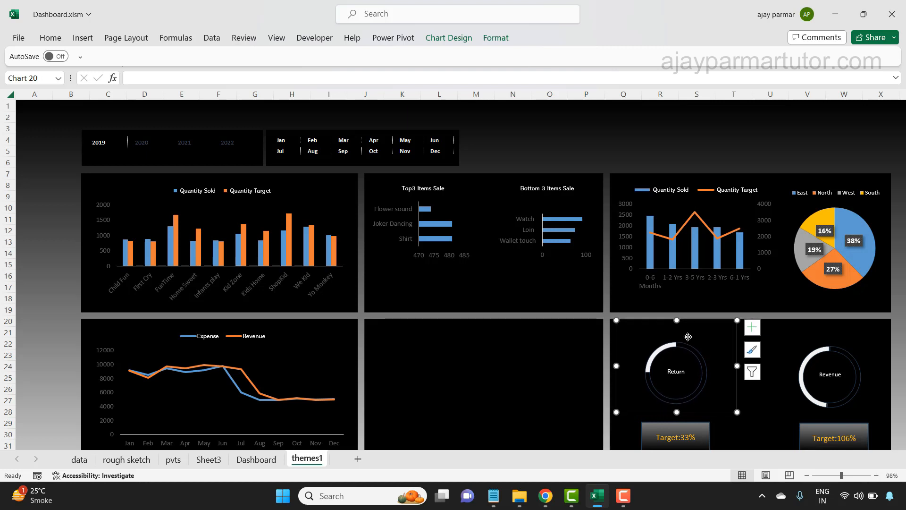
- Nudge the target percentage box below the Return doughnut chart up, closer to the chart
click(697, 429)
key(Up)
key(Up)
key(Up)
key(Up)
key(Up)
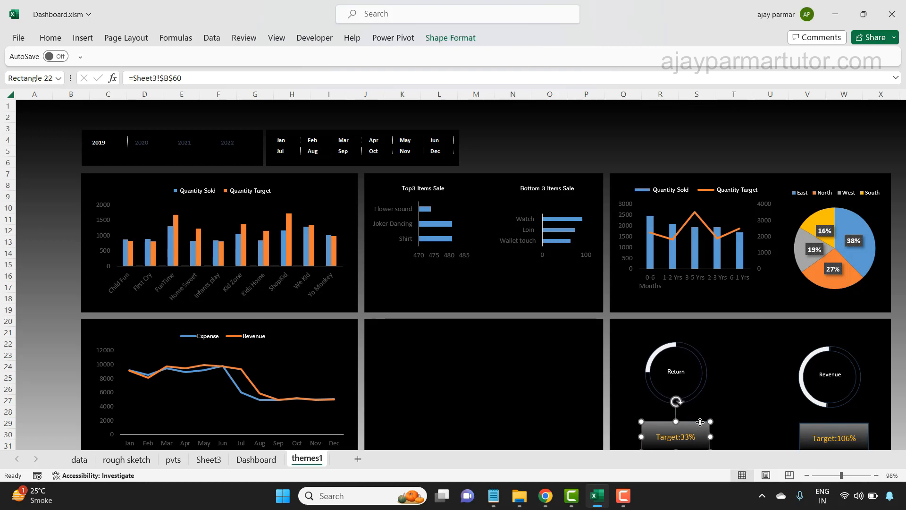
key(Up)
key(Up)
key(Up)
key(Up)
key(Up)
key(Up)
key(Up)
key(Up)
key(Up)
key(Up)
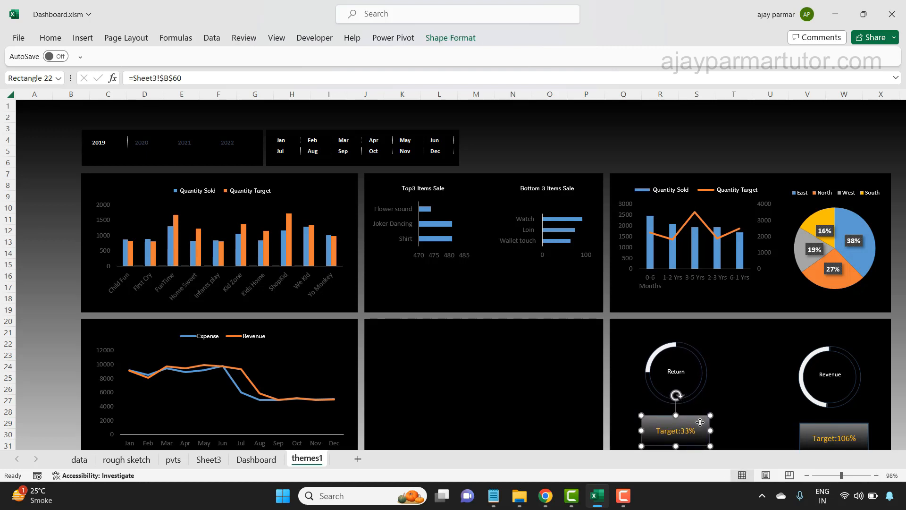
- Resize the target box below the Return doughnut chart to 1 cm high and 2.5 cm wide
click(445, 39)
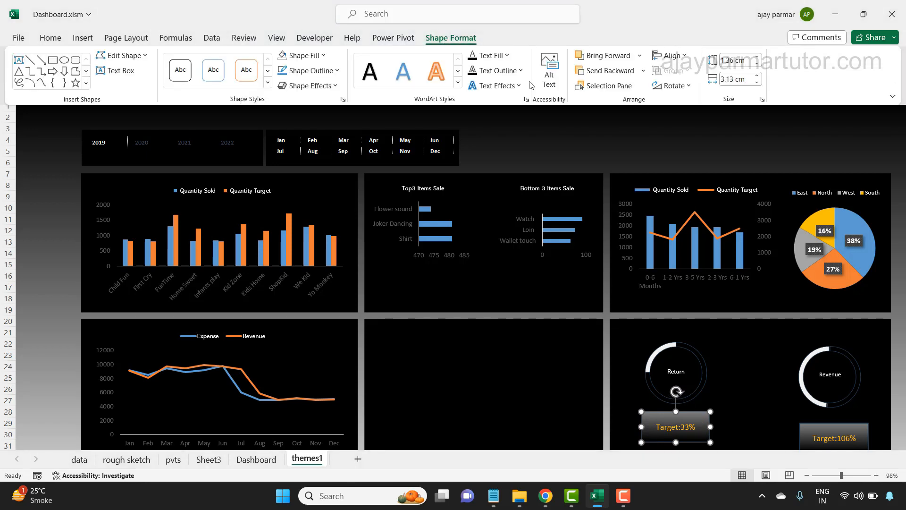
click(758, 62)
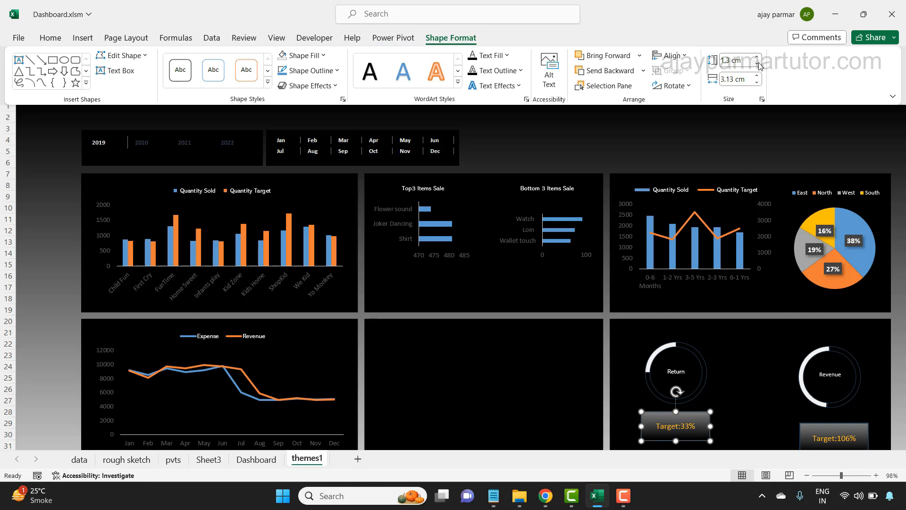
click(759, 63)
click(759, 63)
click(759, 63)
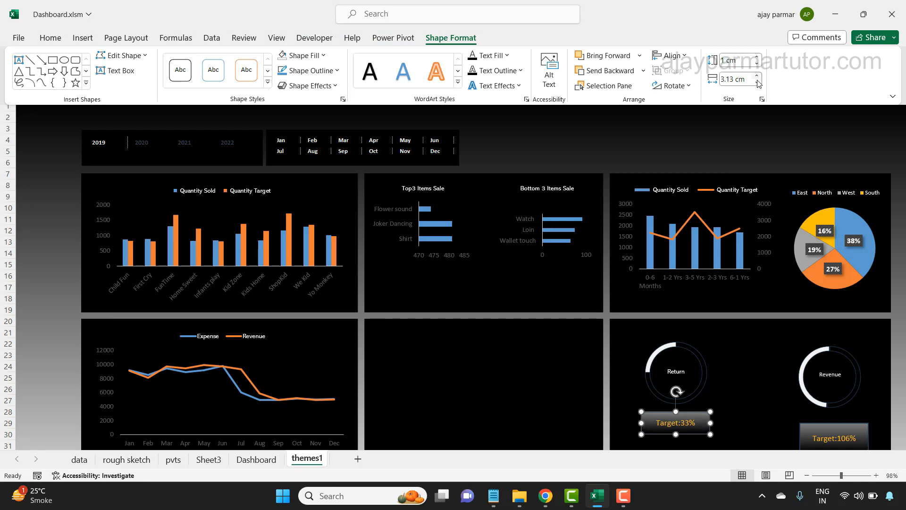
click(757, 82)
click(757, 83)
click(758, 83)
click(758, 82)
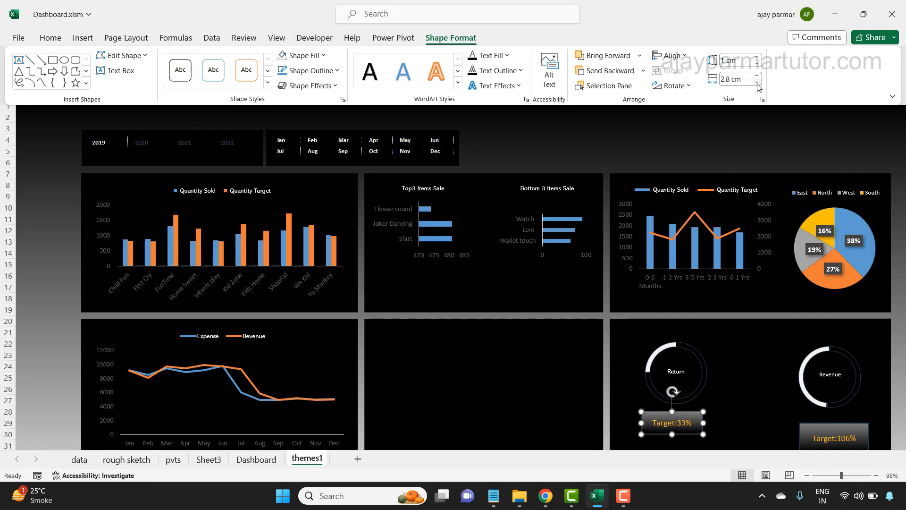
click(757, 82)
click(757, 83)
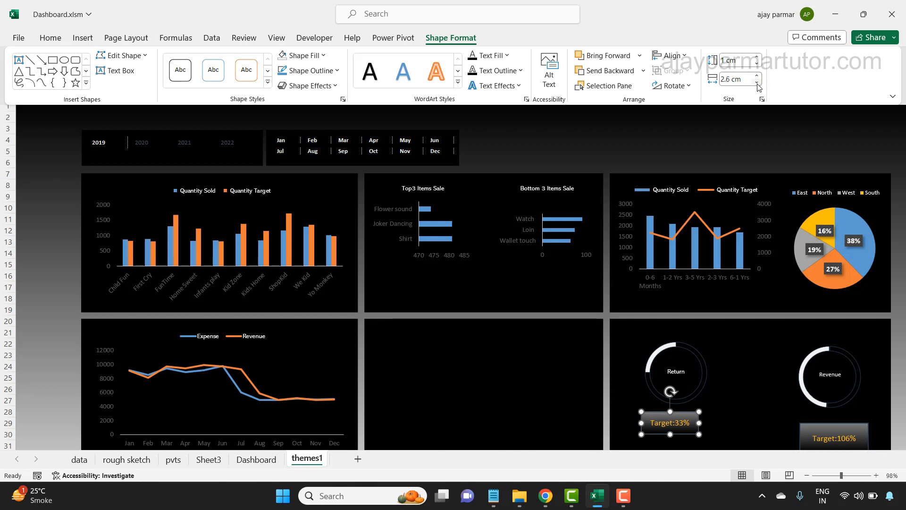
click(758, 83)
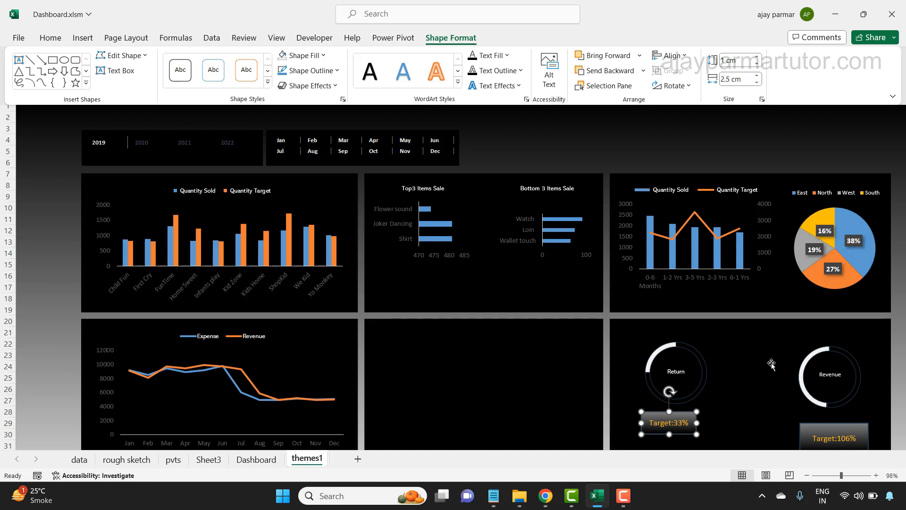
- Resize the target box below the Revenue doughnut chart to 2.5 cm wide and 1 cm high
click(818, 426)
click(831, 425)
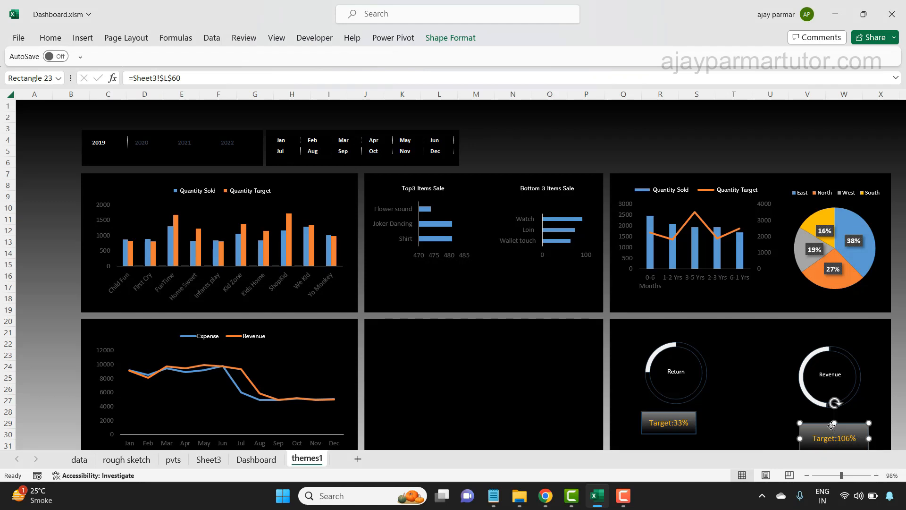
click(451, 37)
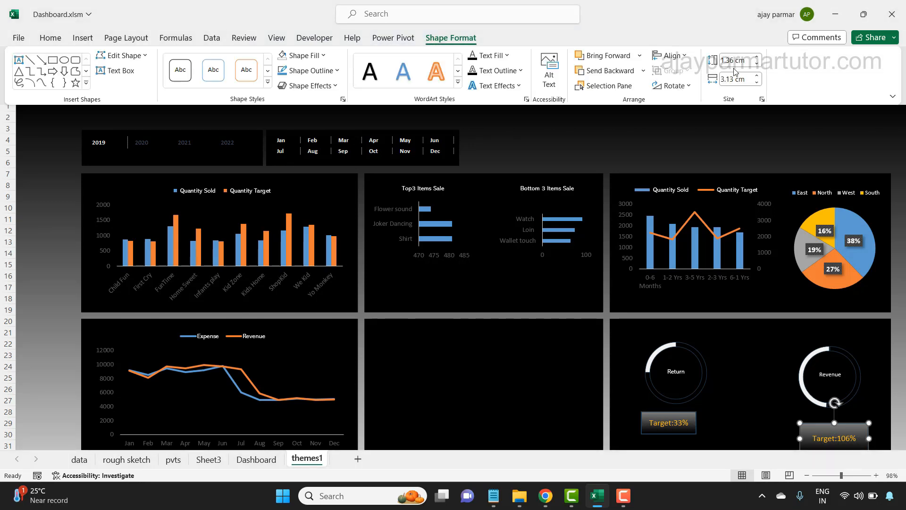
click(757, 83)
click(756, 83)
click(757, 83)
click(757, 83)
click(758, 83)
click(758, 64)
click(758, 63)
click(758, 64)
click(758, 63)
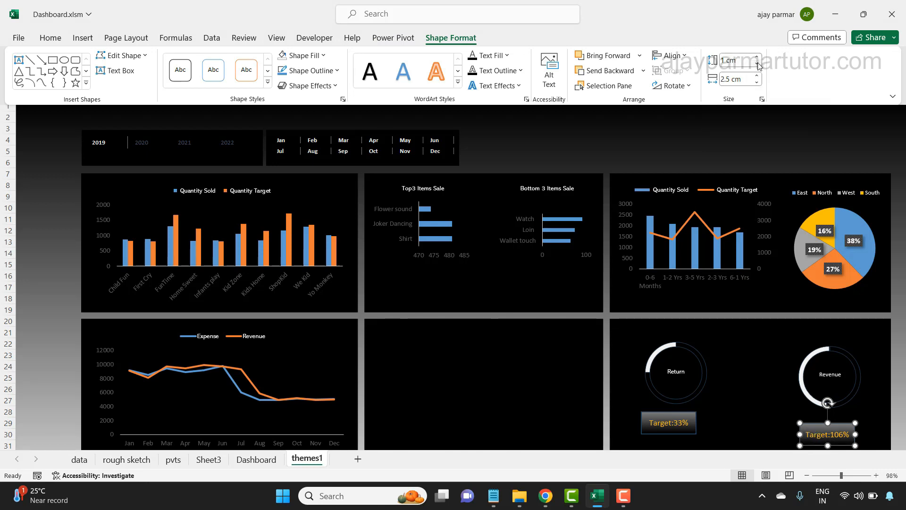
- Nudge the Revenue chart and its target box up, and shift both target boxes slightly right beneath their doughnut charts
click(811, 424)
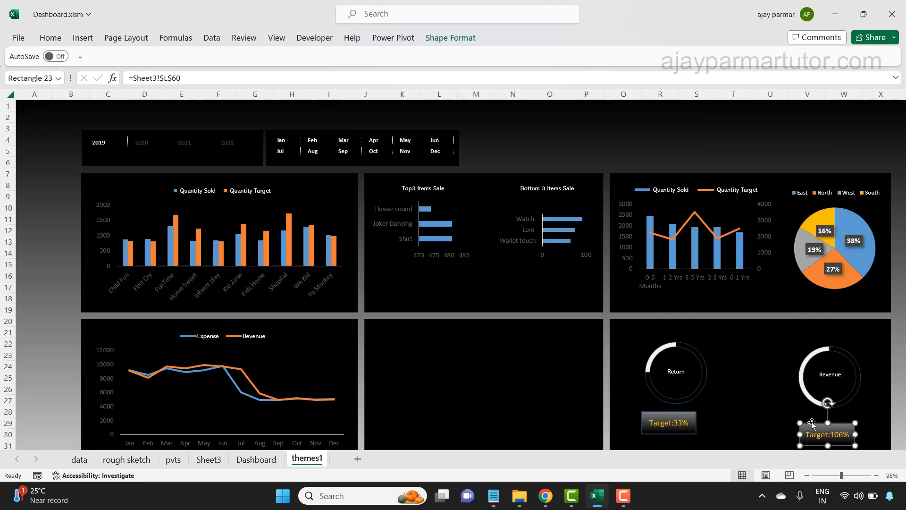
key(Up)
key(Up)
key(Up)
key(Up)
key(Right)
key(Right)
key(Up)
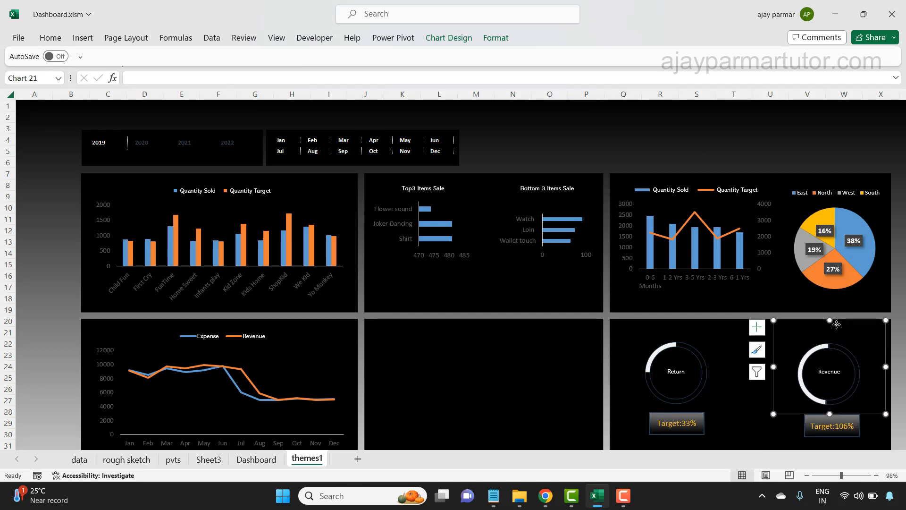
click(559, 376)
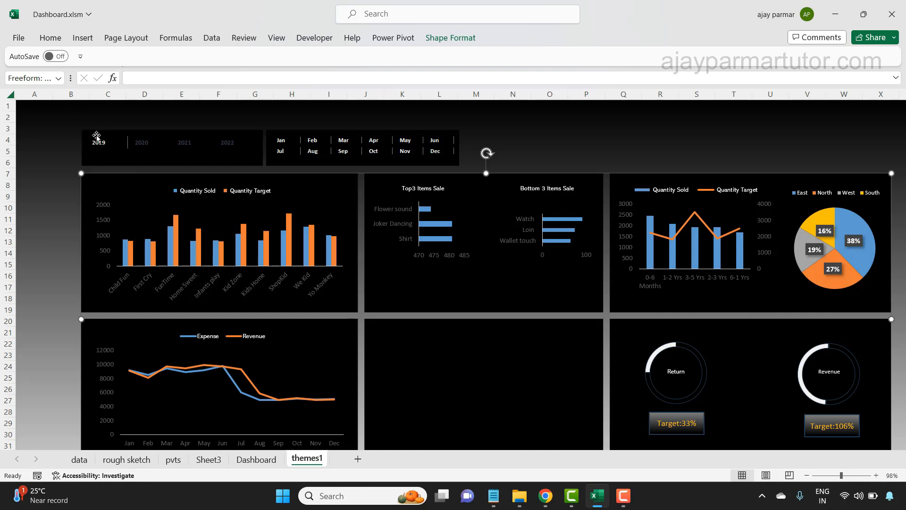
- Test the Years slicer by adding 2020, 2021 and 2022 to the selection, then filter the dashboard to 2020 only
click(146, 148)
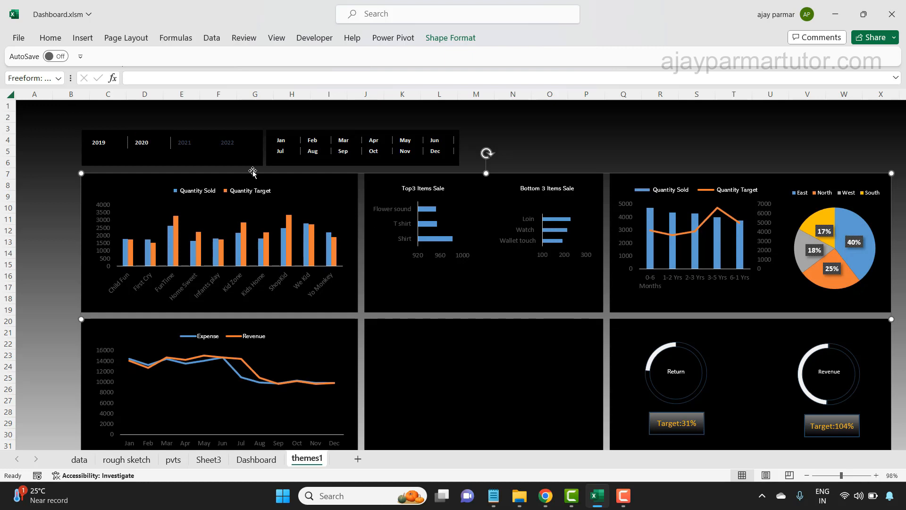
ctrl+click(193, 144)
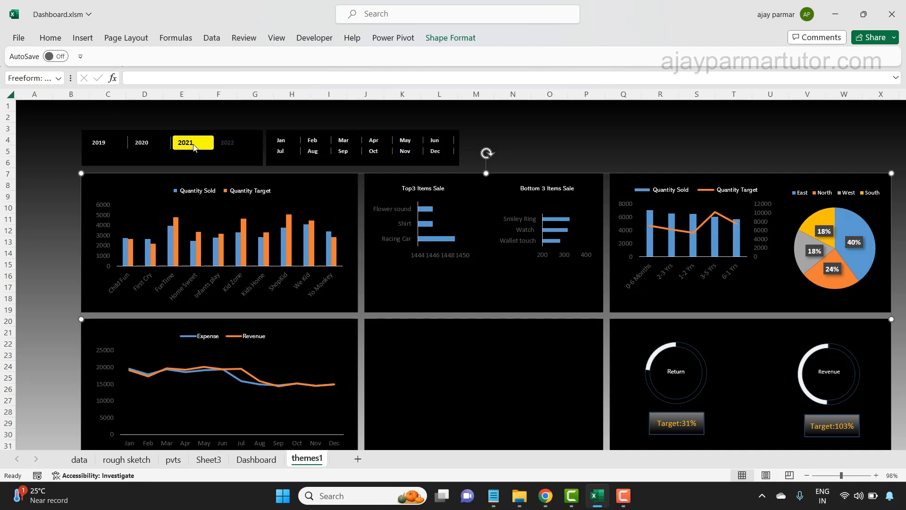
click(236, 149)
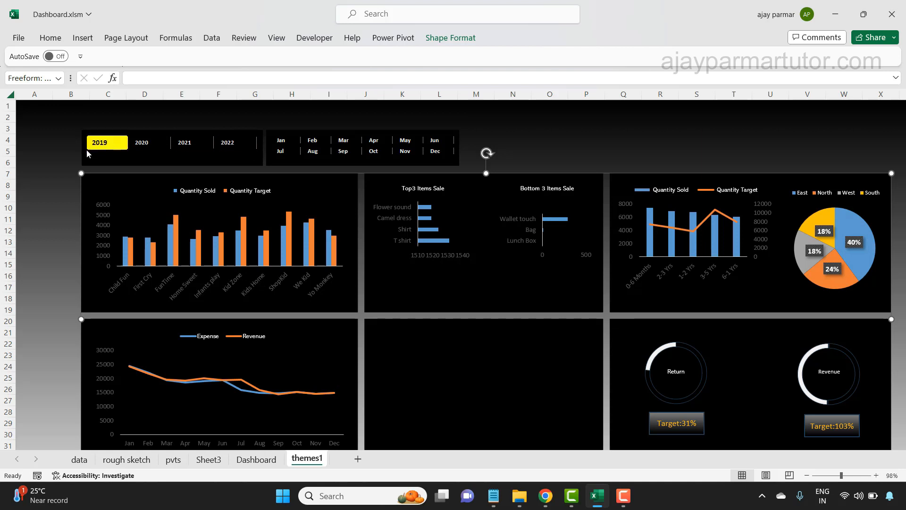
click(135, 144)
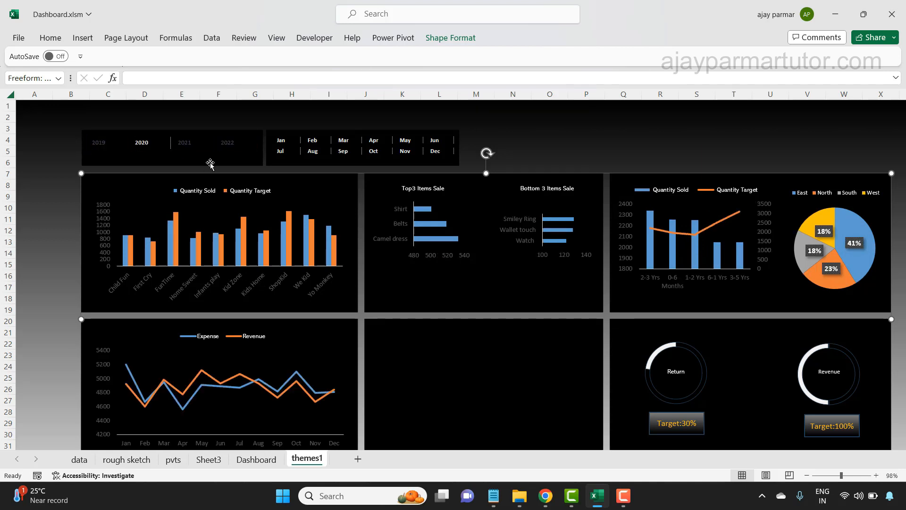
- Turn on the header display for the Years slicer in its slicer settings, and deselect the slicer
click(239, 132)
click(435, 37)
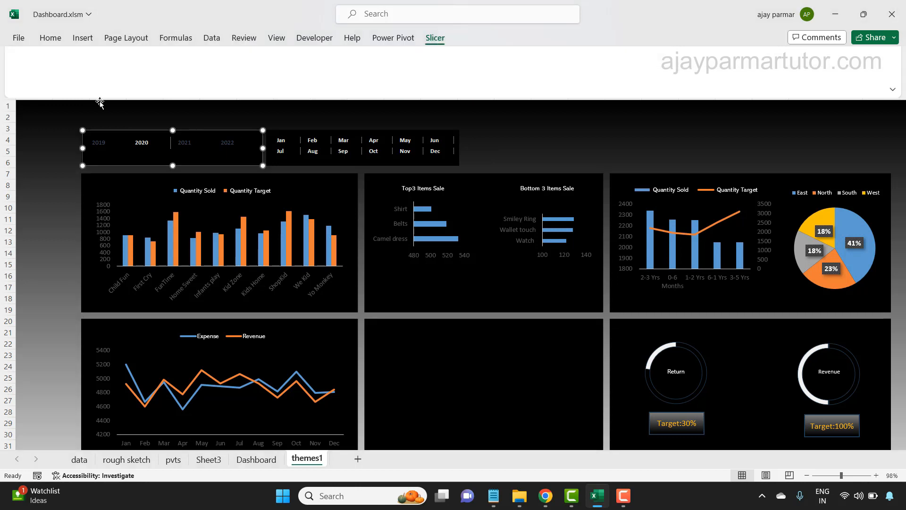
click(48, 87)
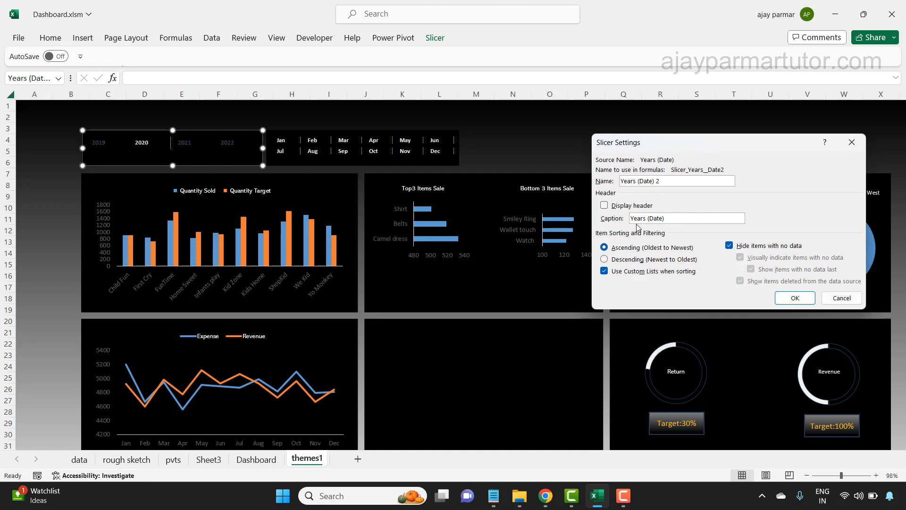
click(604, 206)
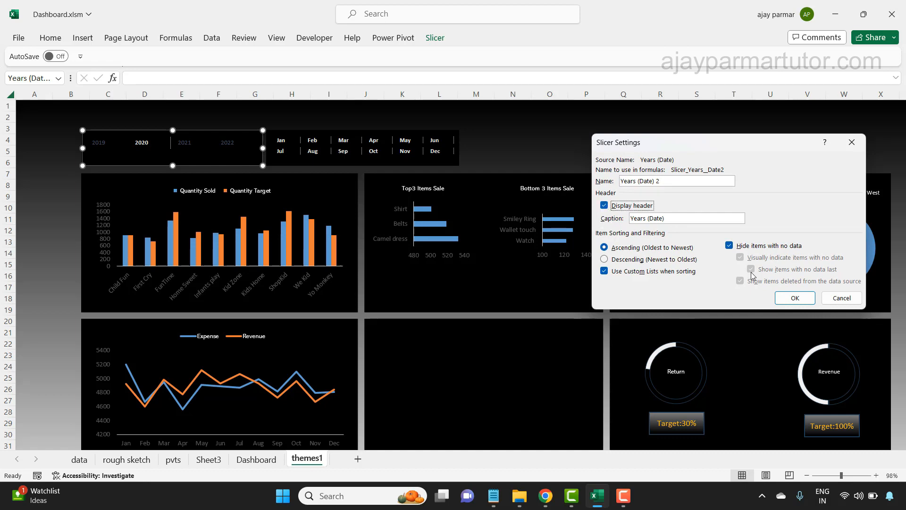
click(795, 298)
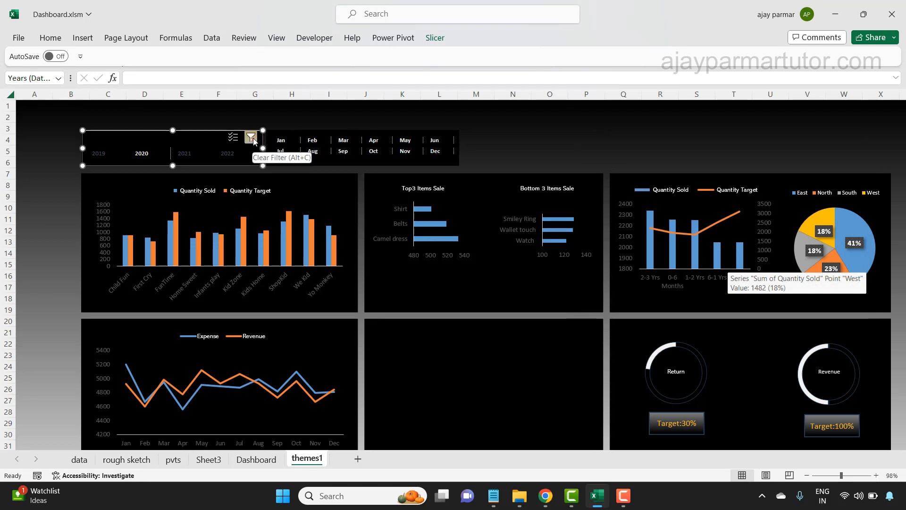
click(325, 122)
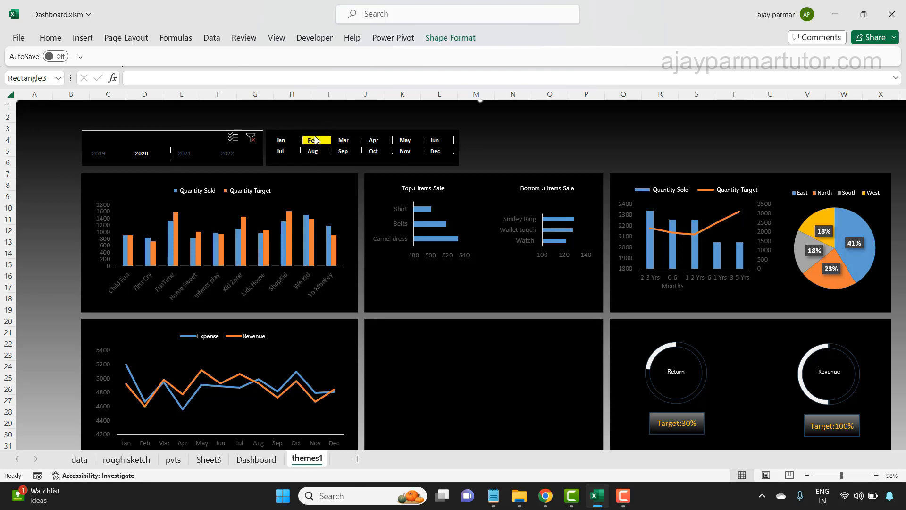
- Enable Display header in the Months slicer's settings and deselect the slicer
click(298, 132)
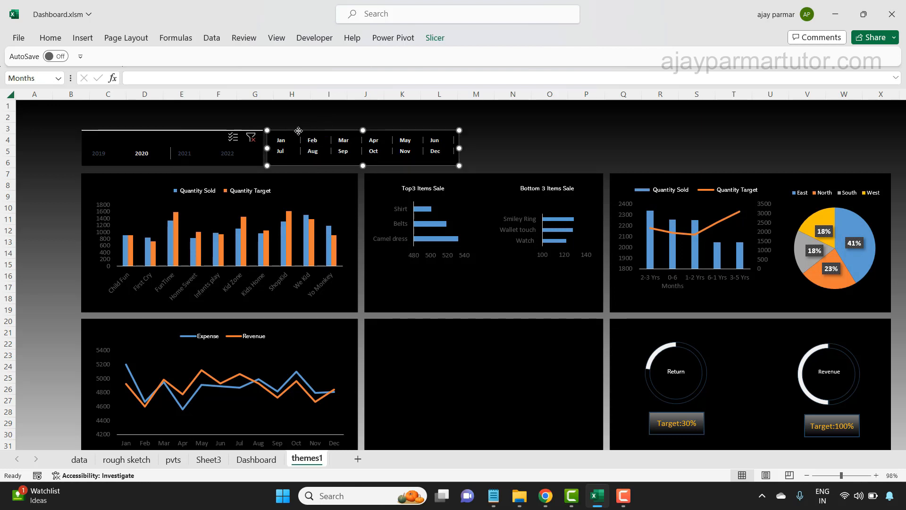
click(434, 37)
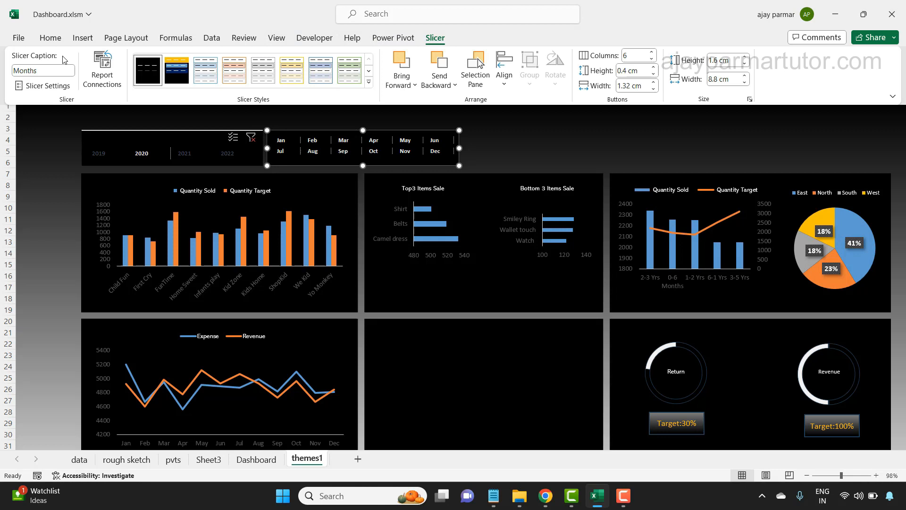
click(44, 85)
click(604, 205)
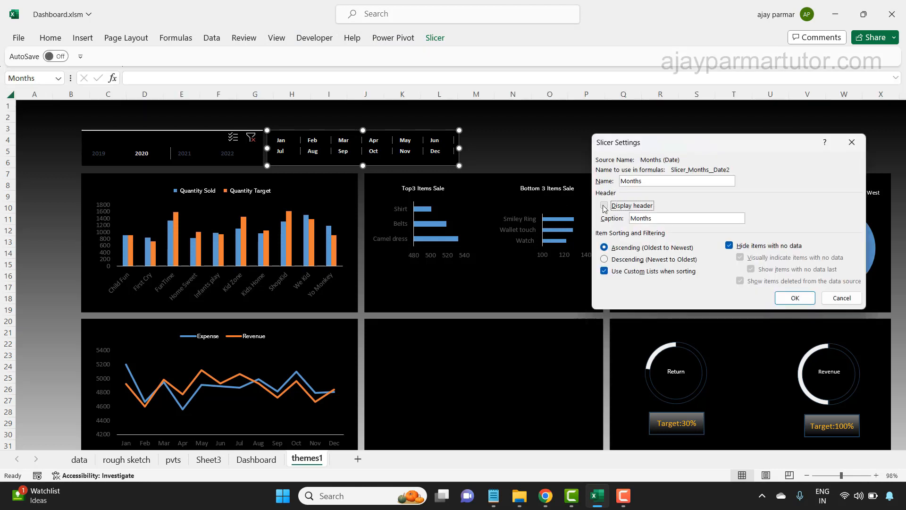
click(794, 298)
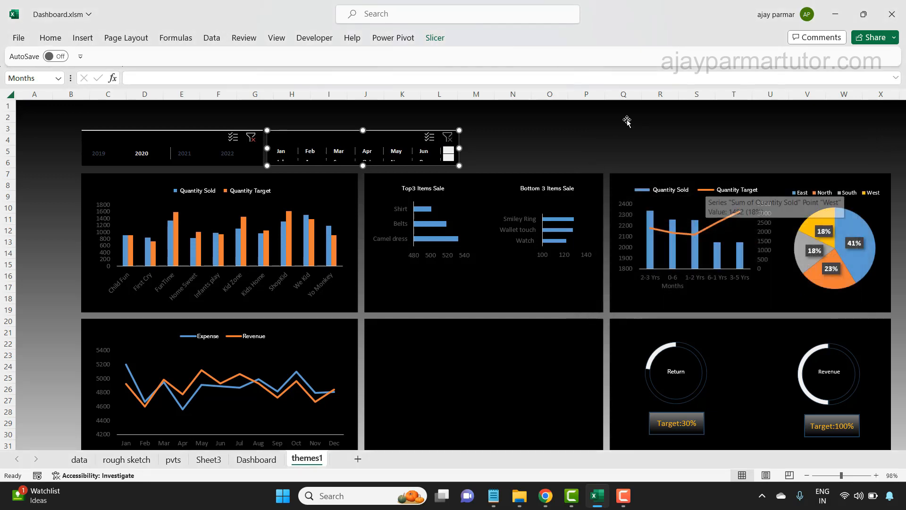
click(626, 121)
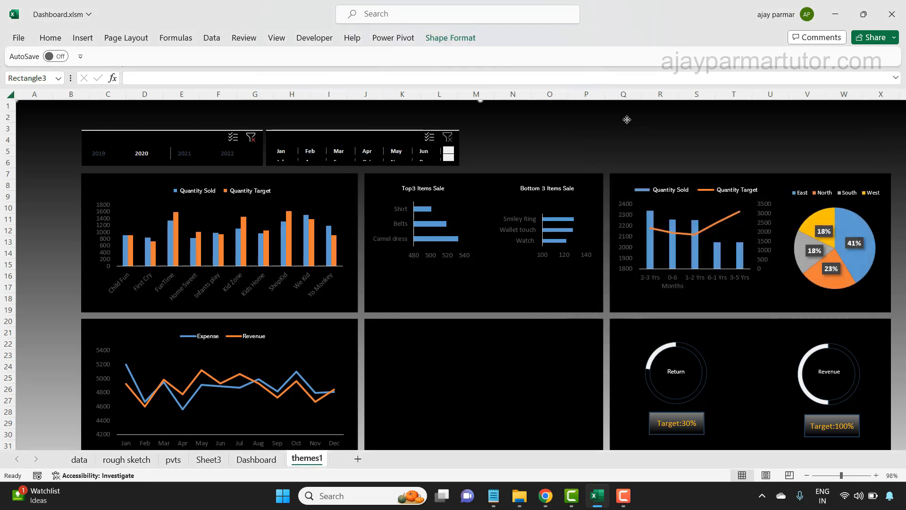
- Set the Months slicer's height to 1.8 cm so both rows of months fit below the header
click(382, 131)
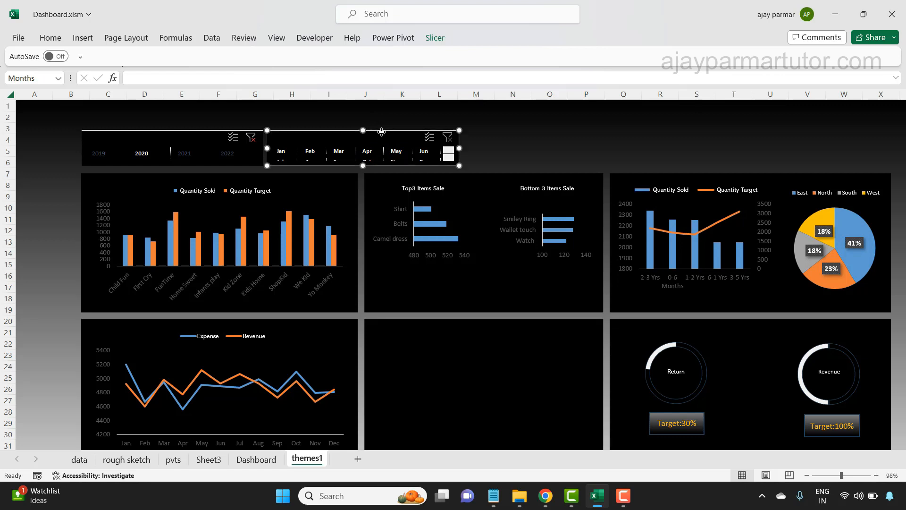
click(434, 38)
click(744, 58)
click(744, 57)
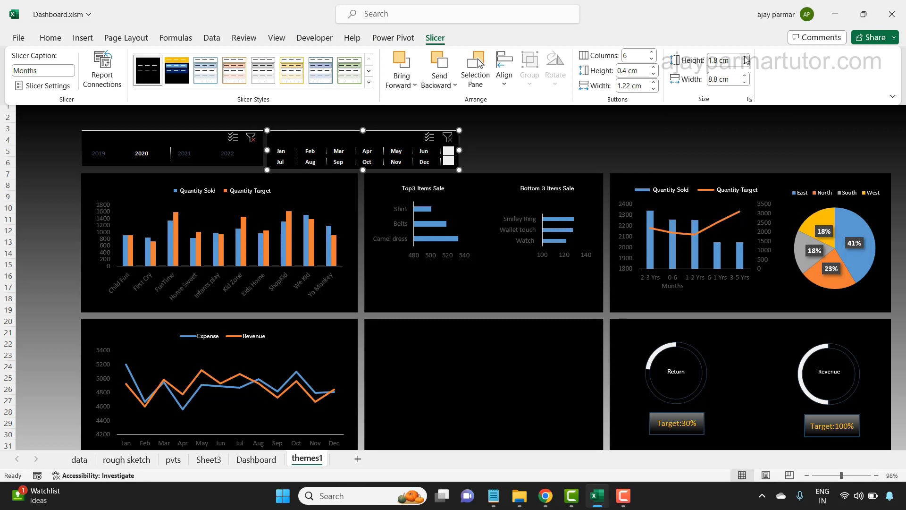
- Increase the Years slicer's height to match the Months slicer, and deselect it
click(199, 132)
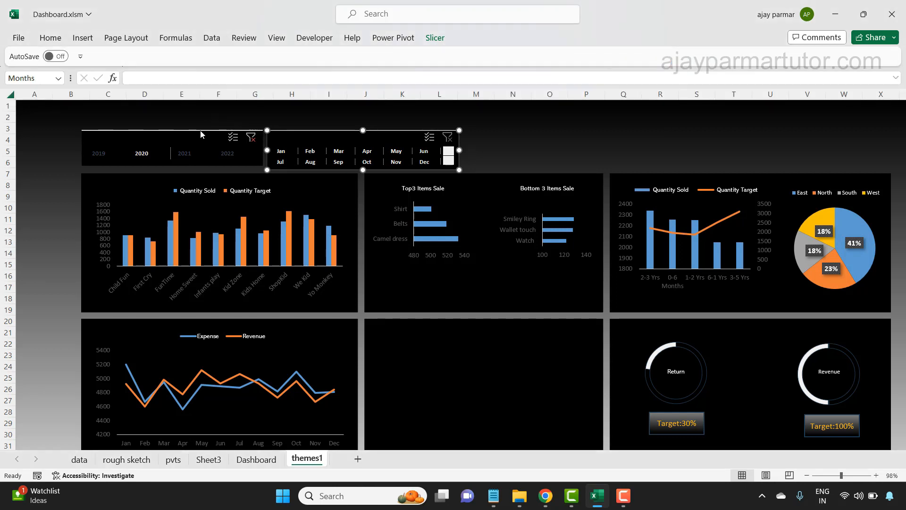
click(435, 38)
click(745, 57)
click(745, 58)
click(526, 159)
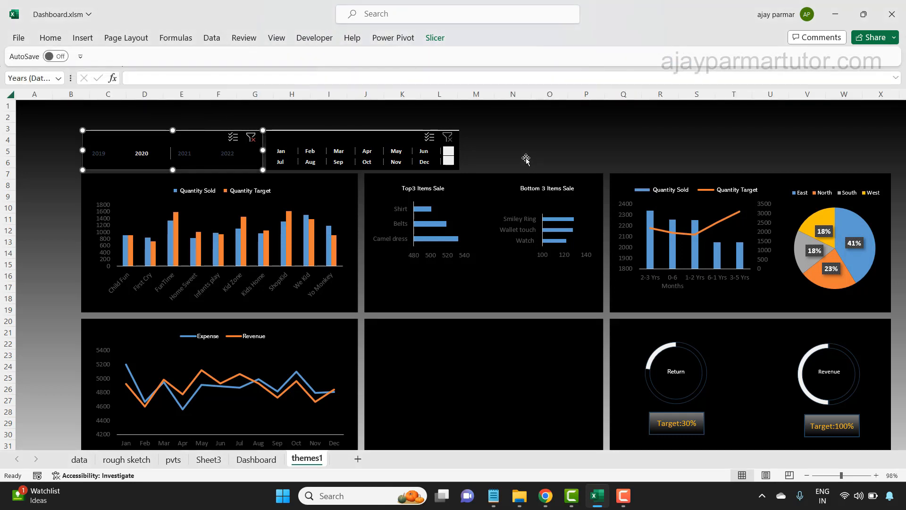
click(45, 192)
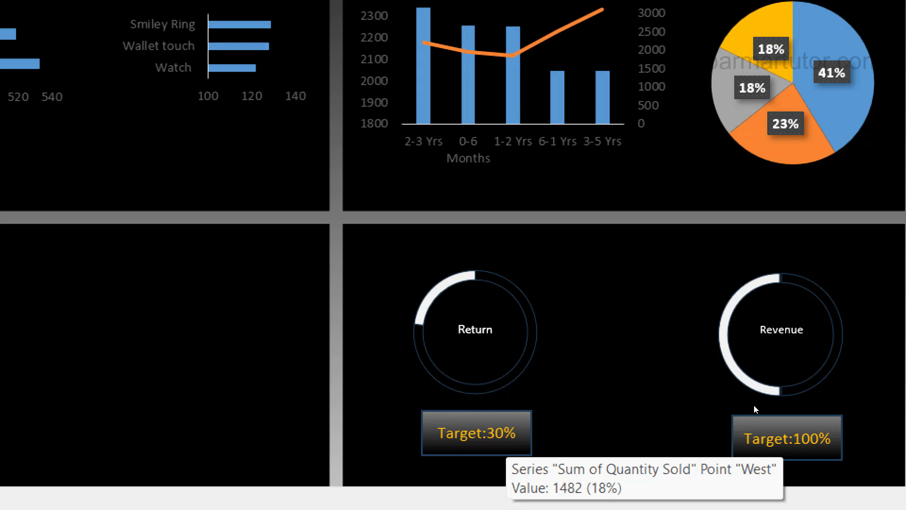
- Return the screen magnification to 100% and close Magnifier
key(super+minus)
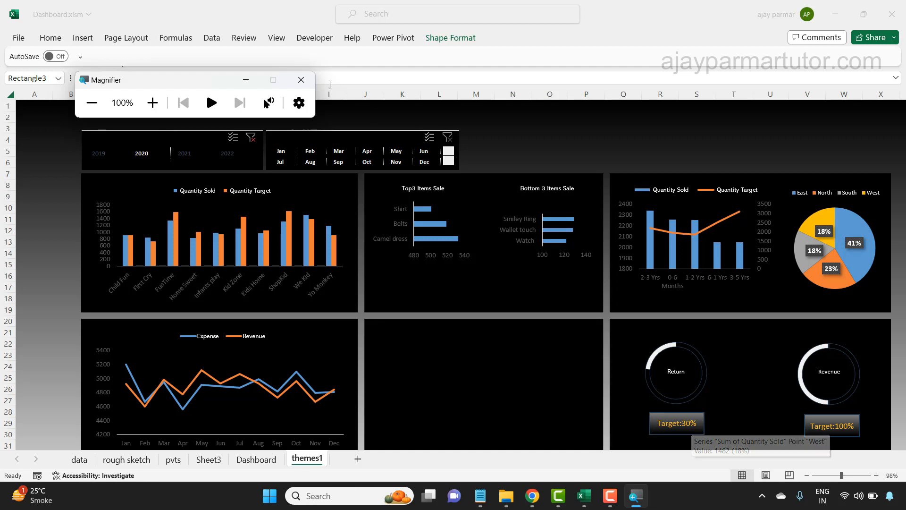
click(300, 79)
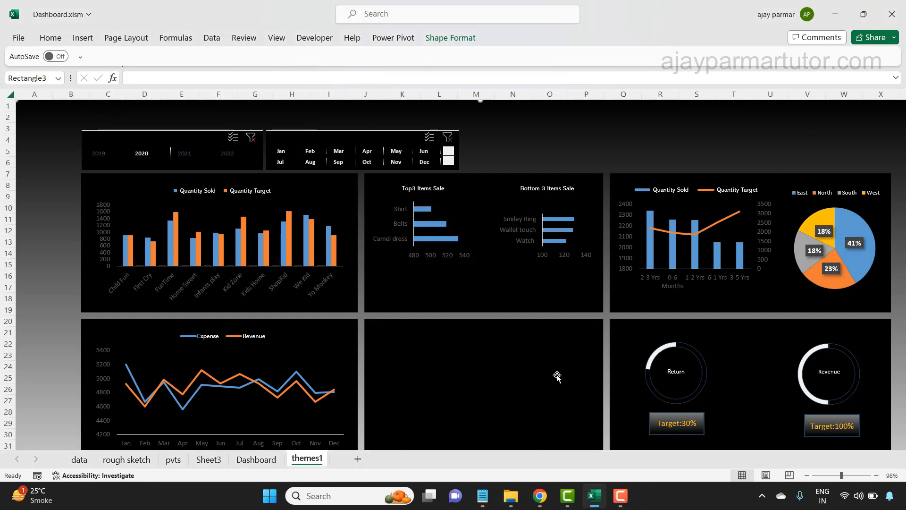
- Select the Return and Revenue target boxes together and bring up the alignment options
click(675, 432)
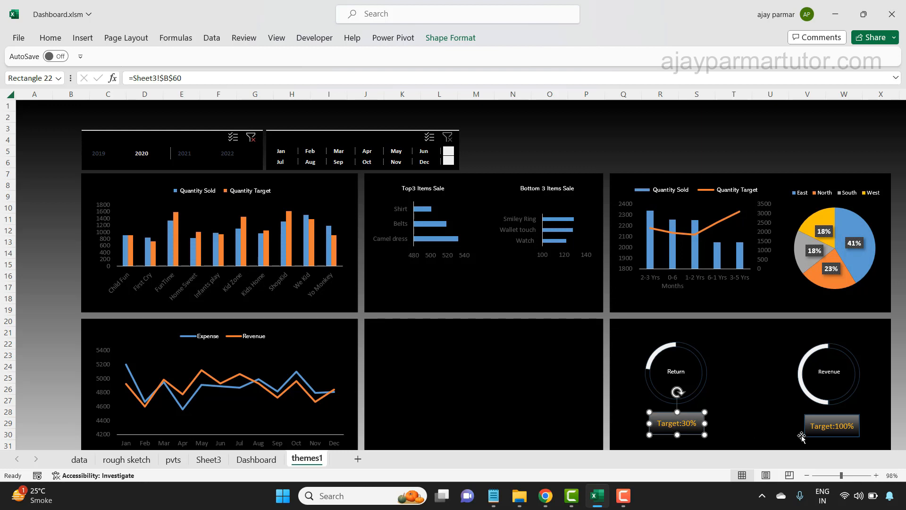
shift+click(820, 434)
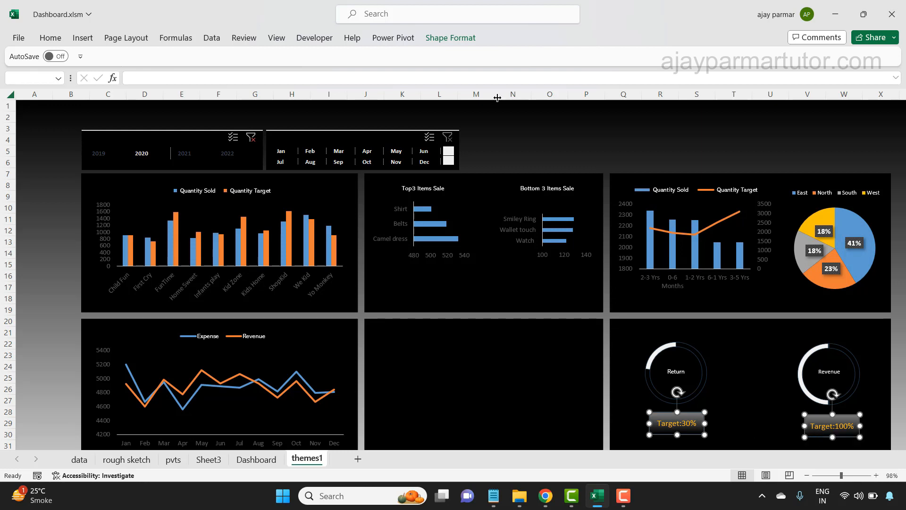
click(442, 42)
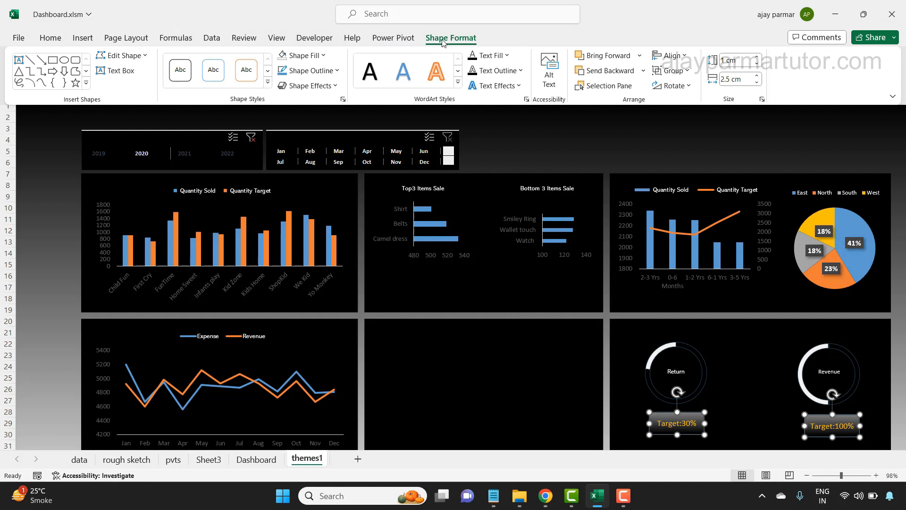
click(687, 58)
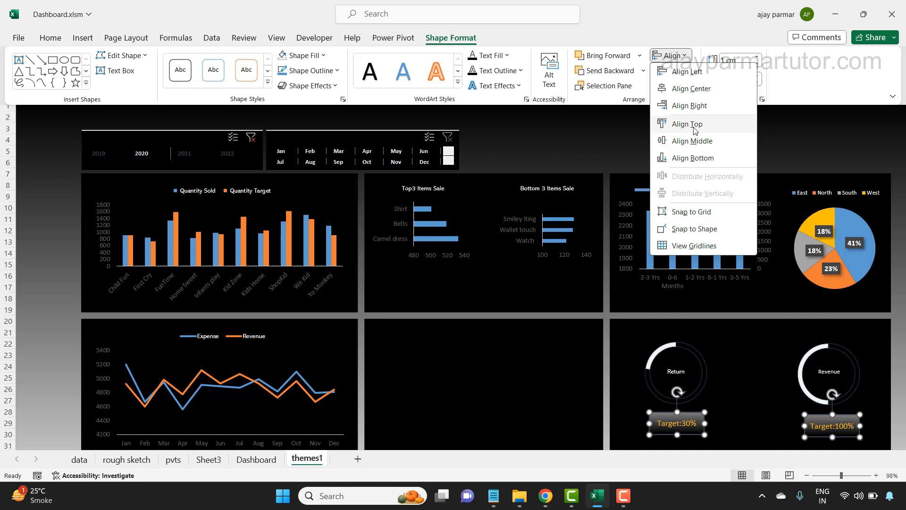
- Try Align Center on the two target boxes and undo it
click(692, 90)
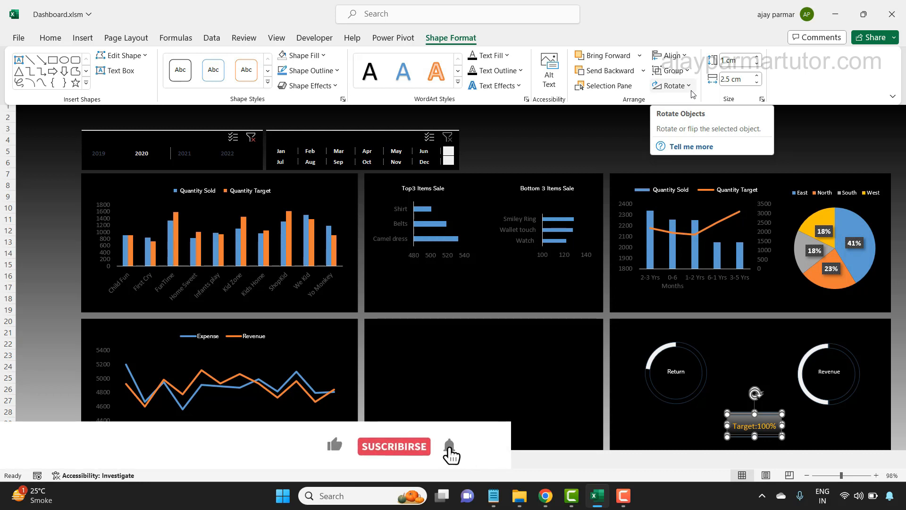
click(682, 58)
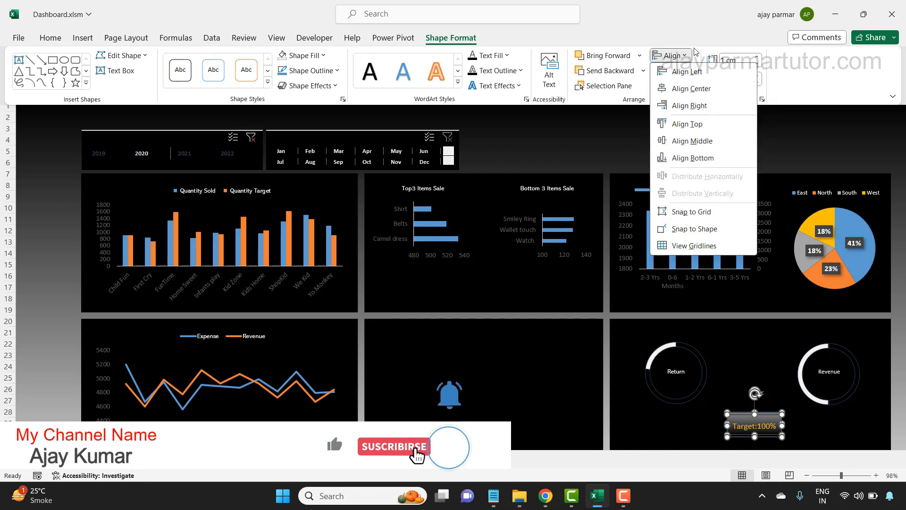
click(703, 51)
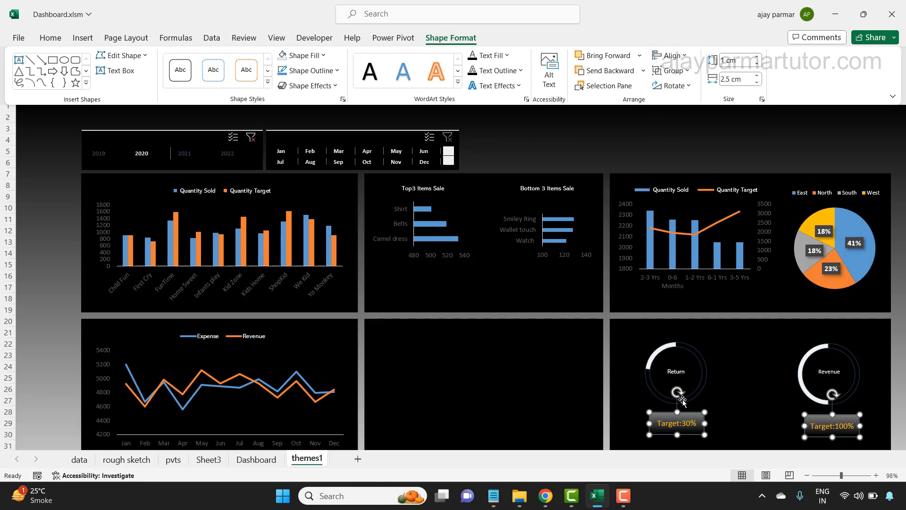
- Align the Return and Revenue target boxes level with each other using Align Middle, and deselect them
click(685, 58)
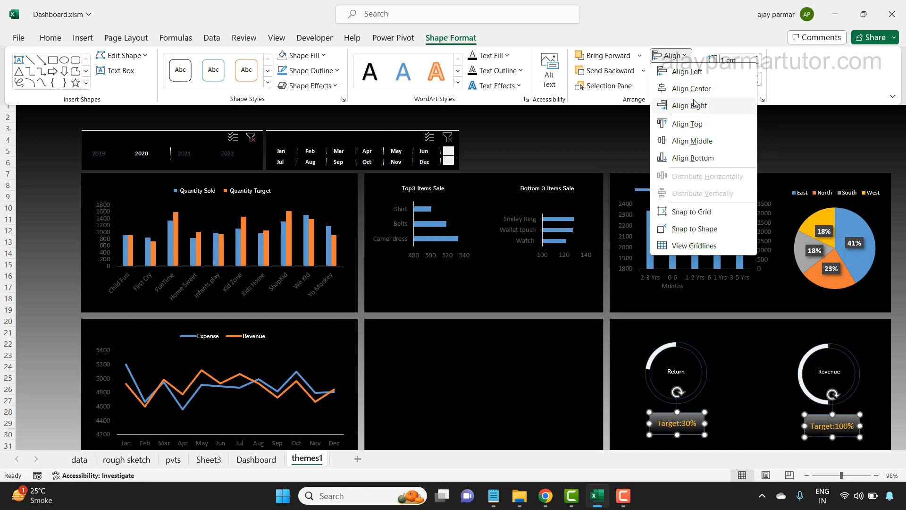
click(708, 142)
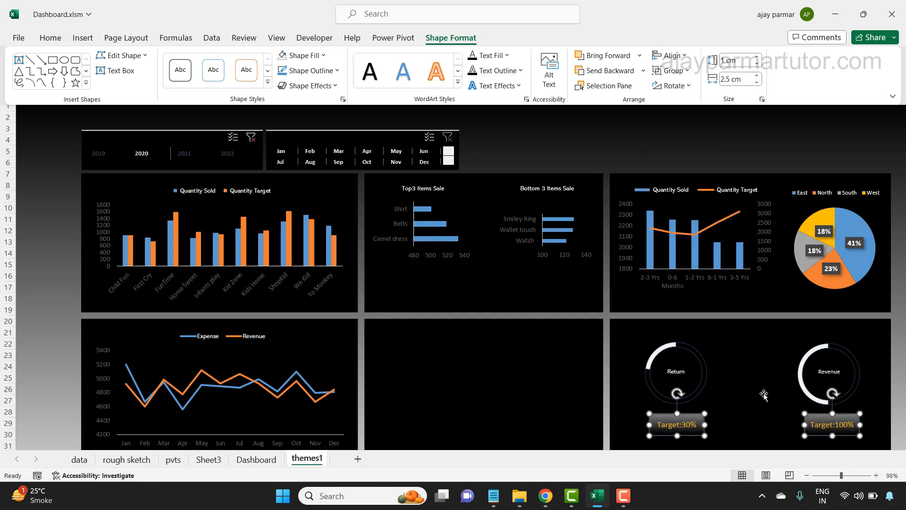
key(Escape)
click(727, 430)
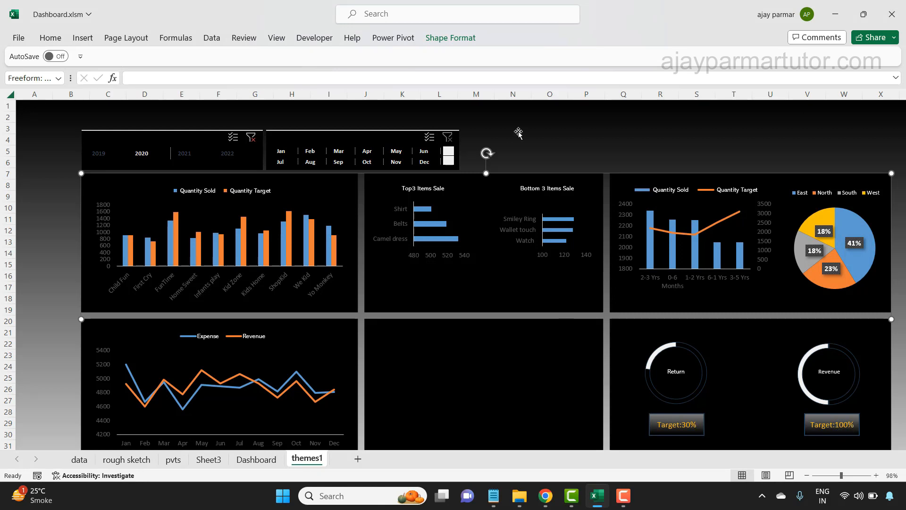
click(523, 146)
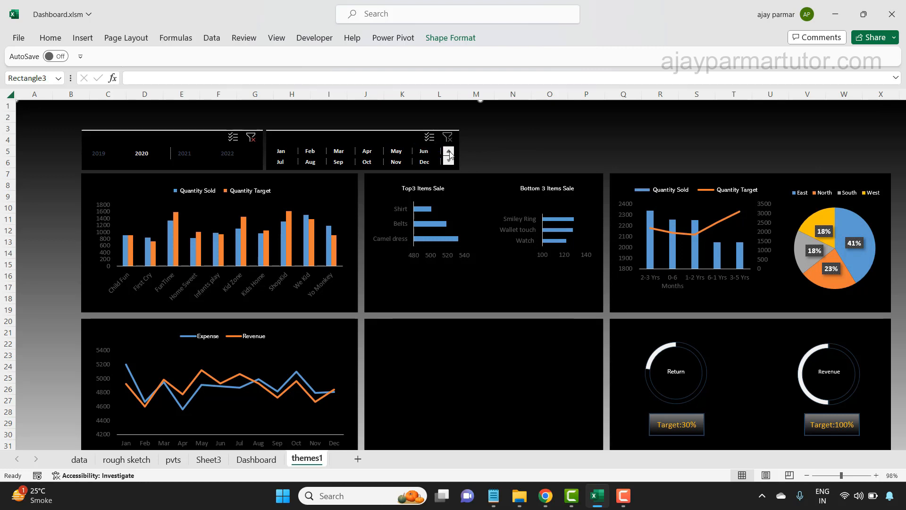
- Set the Months slicer's overall height to 1.9 cm
click(388, 134)
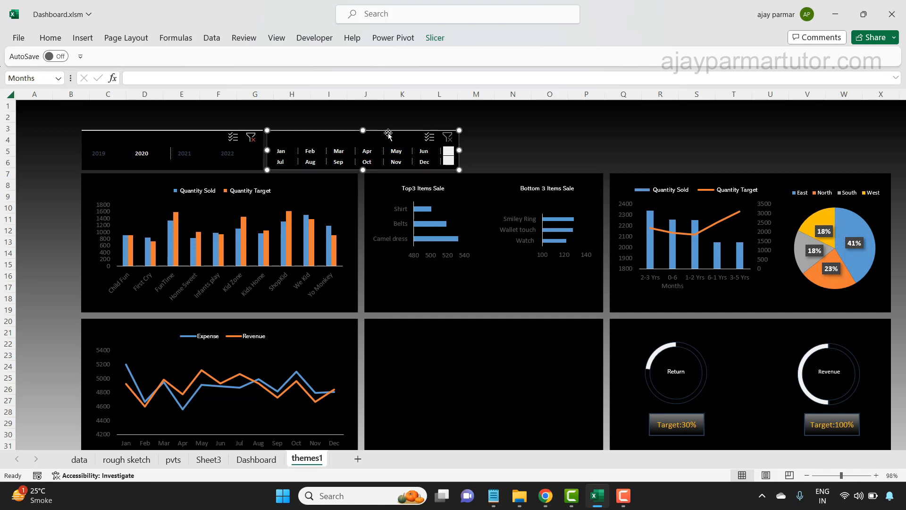
click(435, 38)
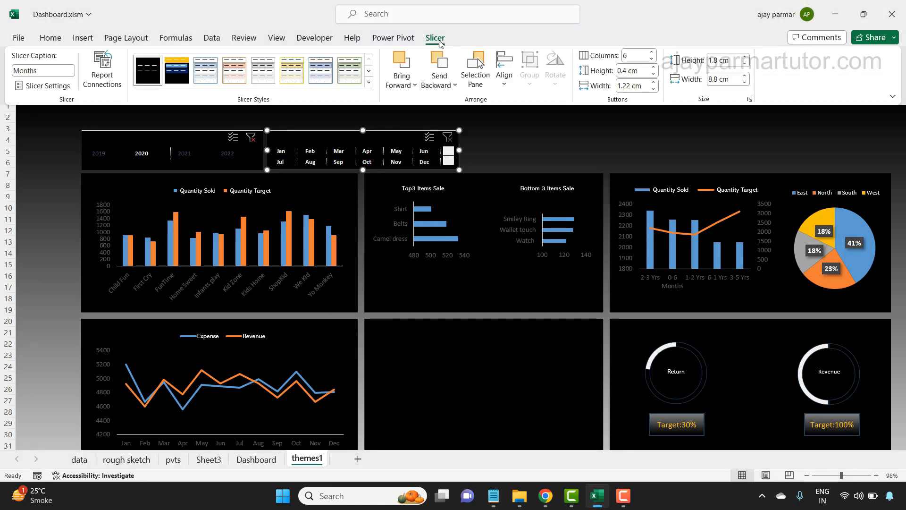
click(745, 57)
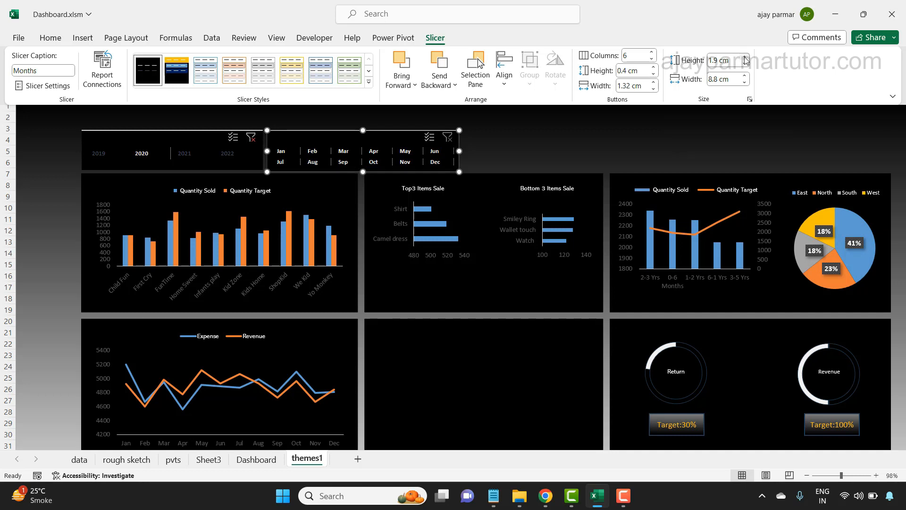
- Increase the Years slicer's height to match the Months slicer, and filter the dashboard to 2019
click(194, 132)
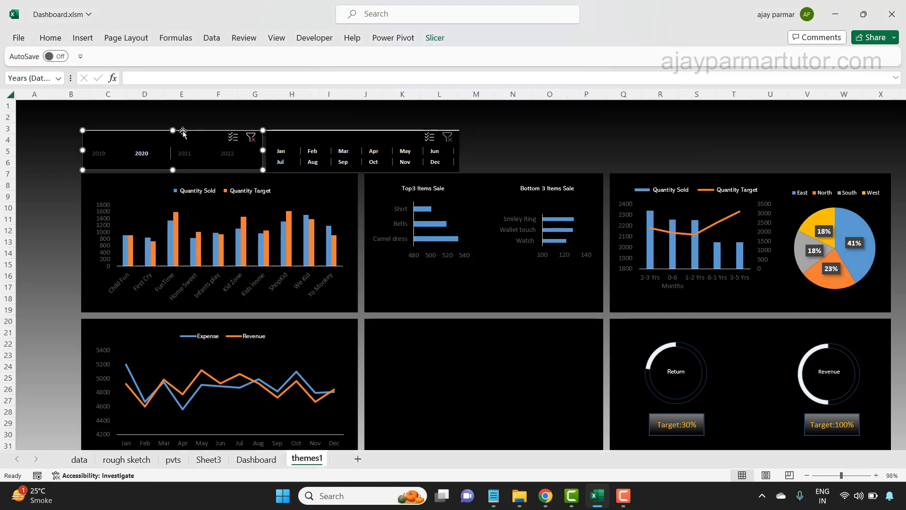
click(435, 38)
click(745, 57)
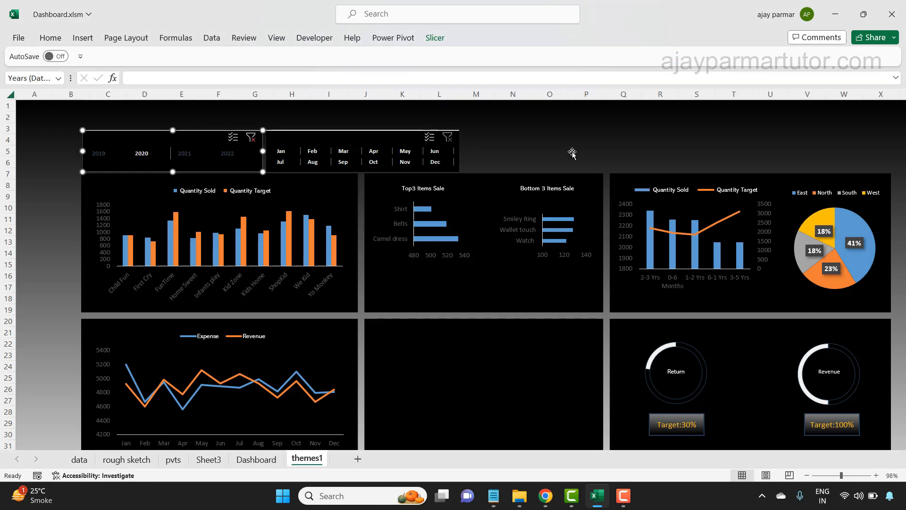
click(572, 152)
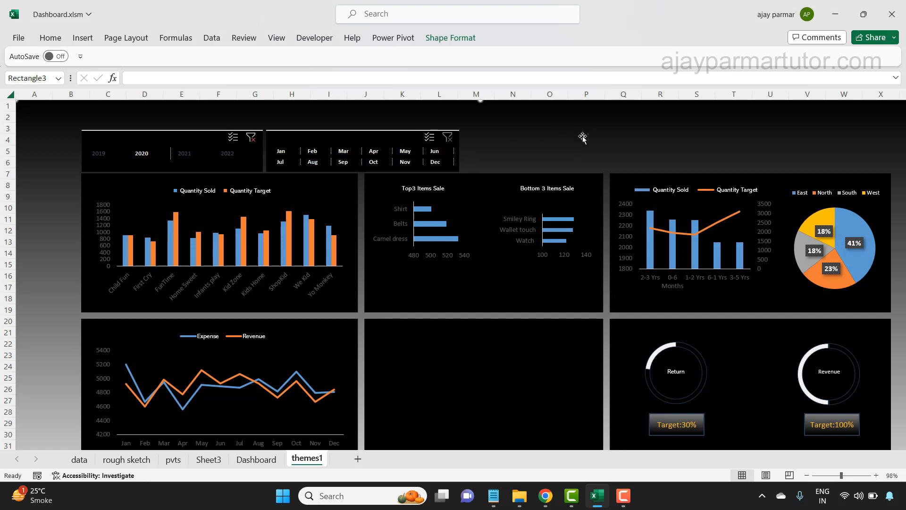
click(99, 152)
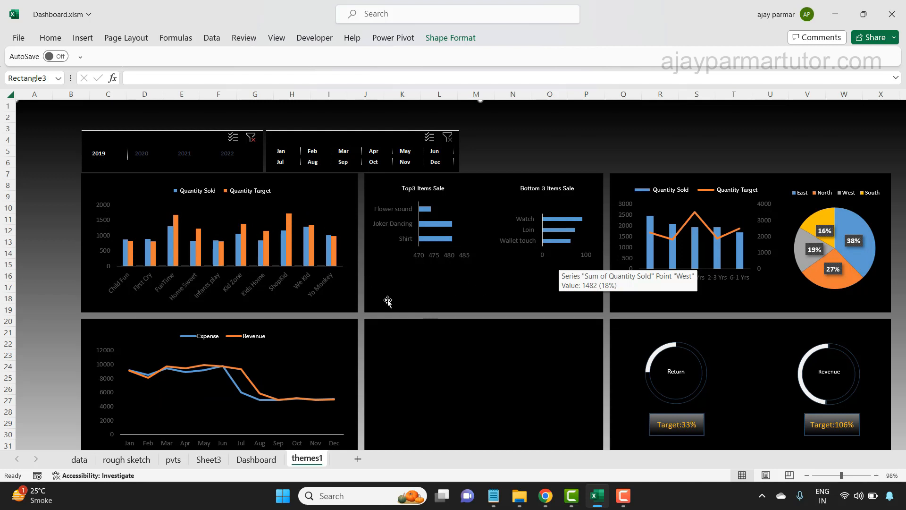
- Examine the product charts on the Dashboard sheet and the Item name column on the data sheet
click(256, 459)
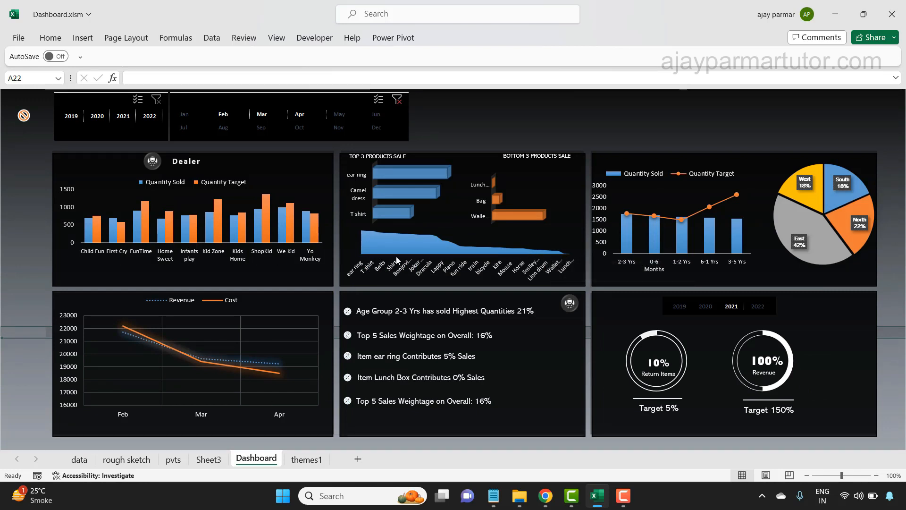
click(80, 459)
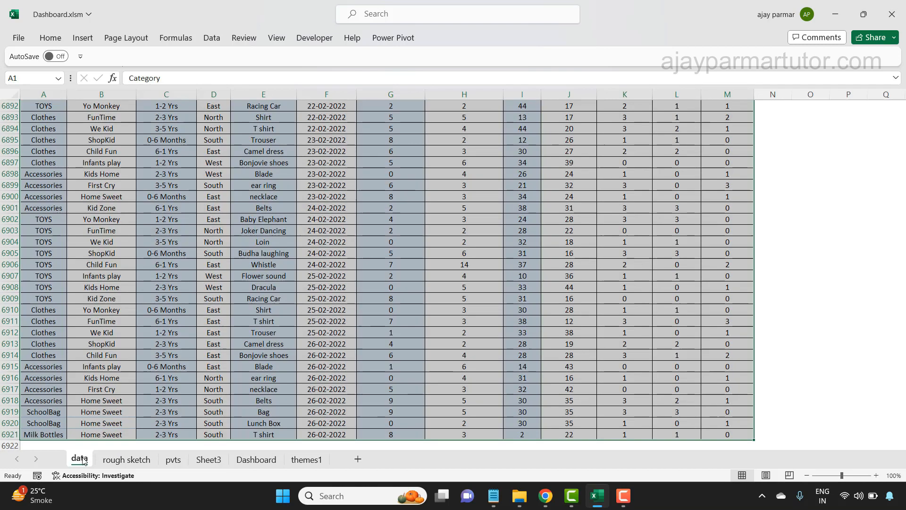
click(330, 141)
key(ctrl+Up)
key(Left)
key(Down)
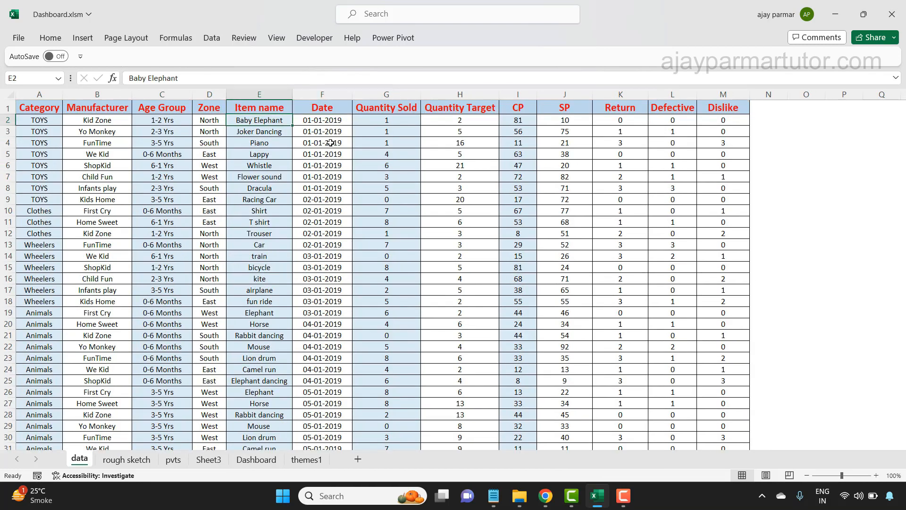
key(ctrl+shift+Down)
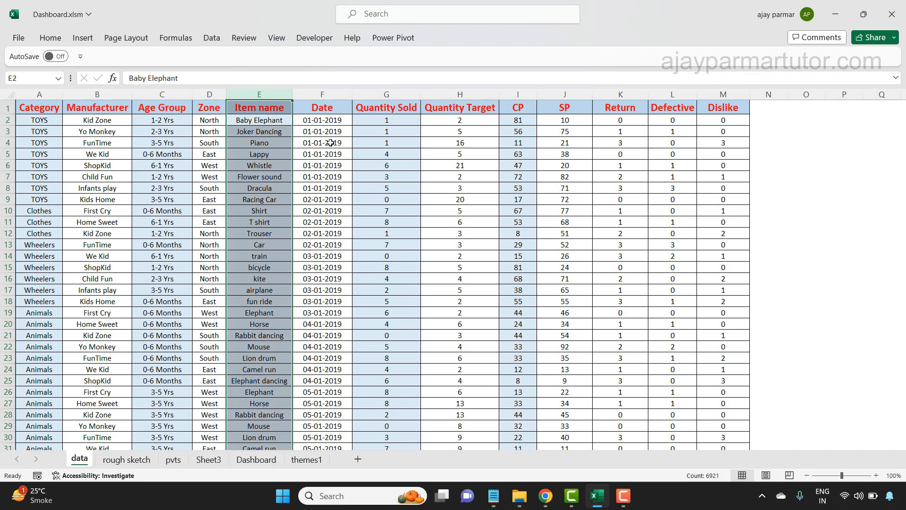
key(Down)
key(Up)
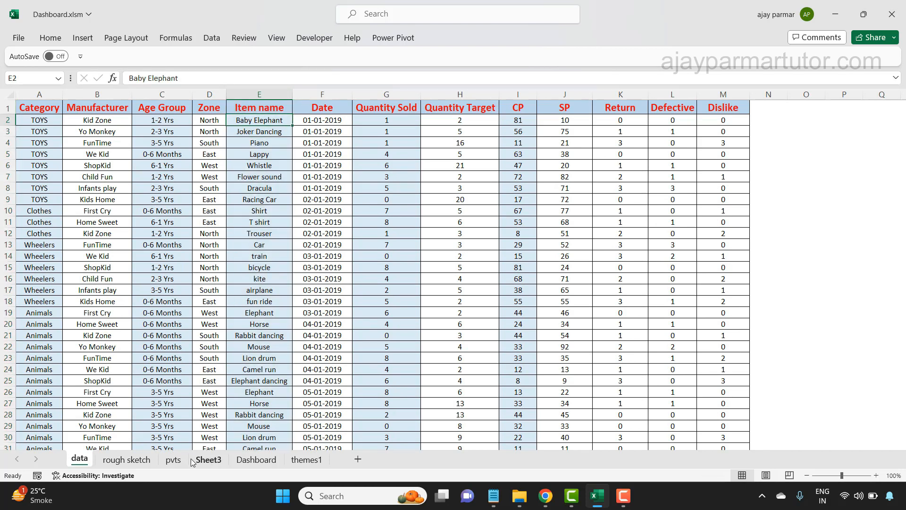
- Copy the top-three items pivot table on Sheet3 and paste it at cell A65, below the target calculations
click(208, 459)
shift+click(110, 392)
key(ctrl+c)
click(69, 421)
key(Down)
key(Down)
key(Down)
key(Down)
key(Down)
key(Down)
key(Down)
key(Down)
key(Down)
key(Down)
key(Down)
key(Down)
key(Down)
key(Down)
key(Down)
key(Down)
key(Down)
key(Down)
key(Down)
key(Down)
key(Down)
key(Down)
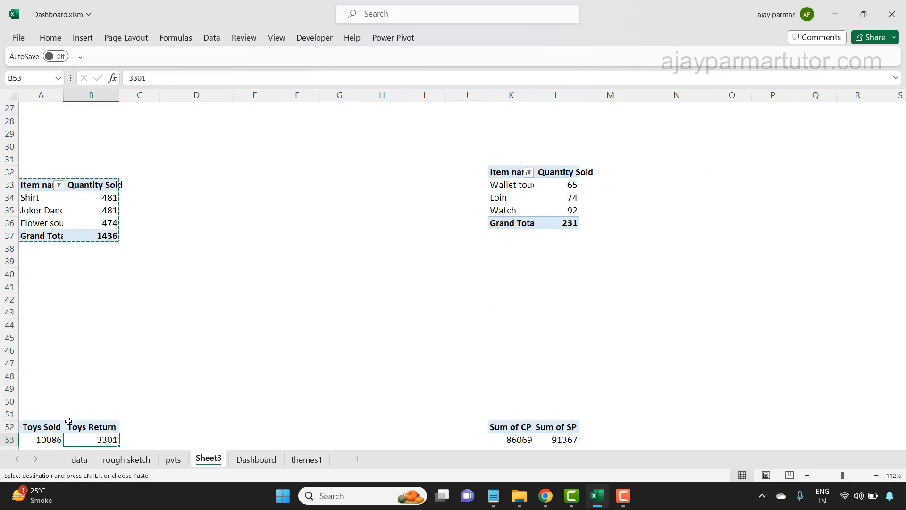
key(Down)
key(Down)
key(Down)
key(Down)
key(Down)
key(Down)
key(Down)
key(Down)
key(Down)
key(Down)
key(Down)
key(Down)
key(Down)
key(Down)
key(Down)
key(Down)
key(Down)
key(Down)
key(Down)
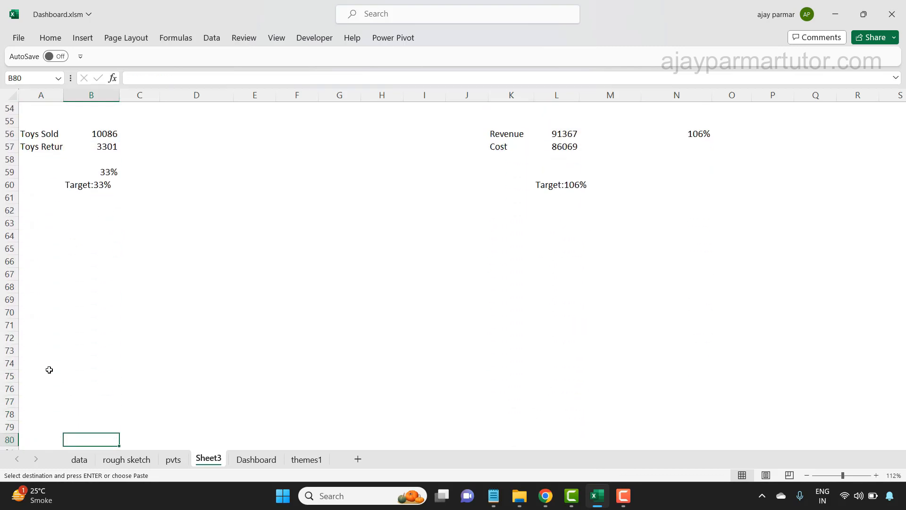
click(42, 222)
key(ctrl+v)
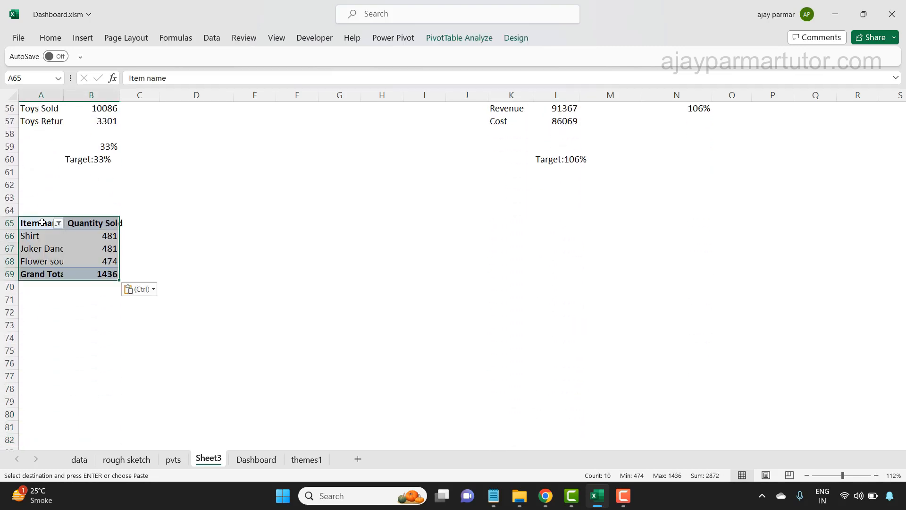
- Clear the top-three filter from Item name in the pivot table at A65
right_click(42, 222)
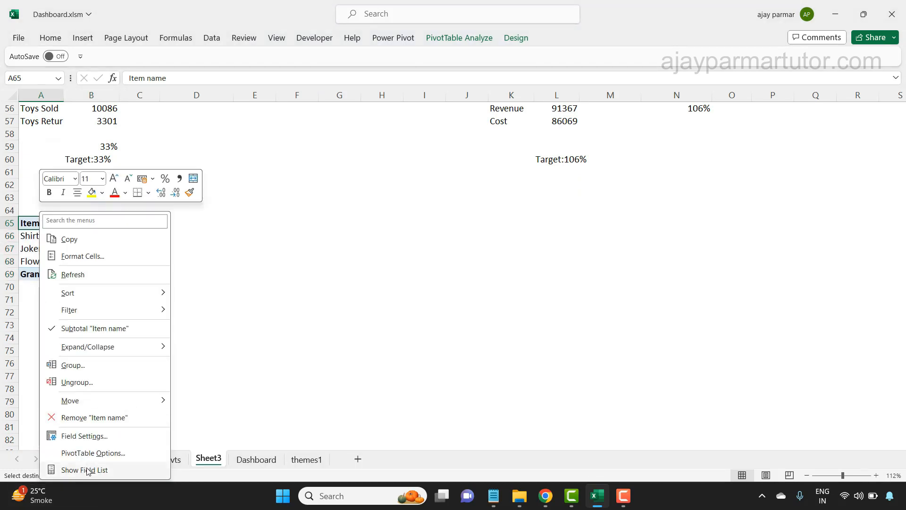
mouse_move(94, 309)
click(238, 311)
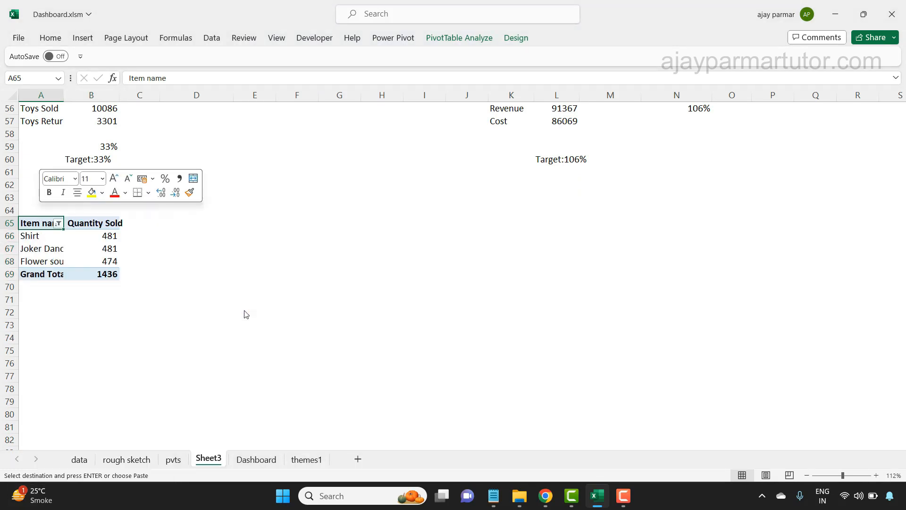
- Sort the pivot table at A65 by Quantity Sold from largest to smallest
click(152, 235)
key(alt+d)
key(s)
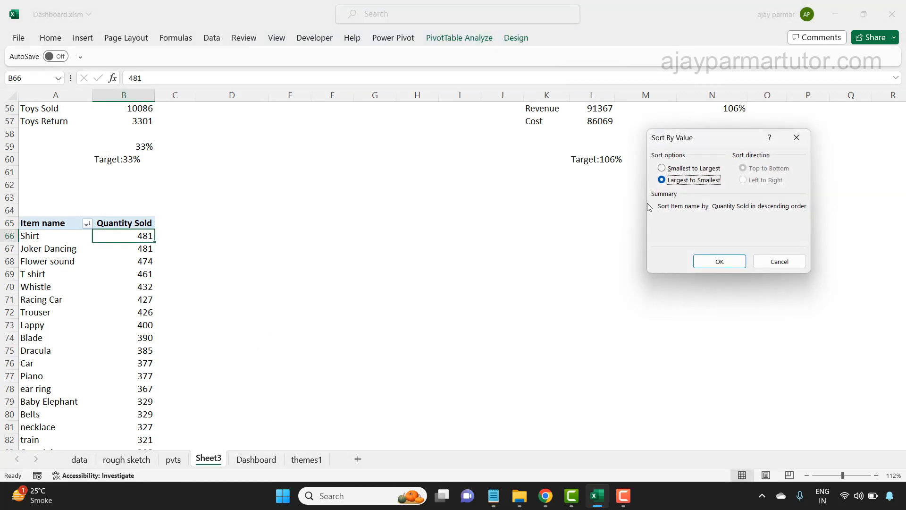
click(719, 262)
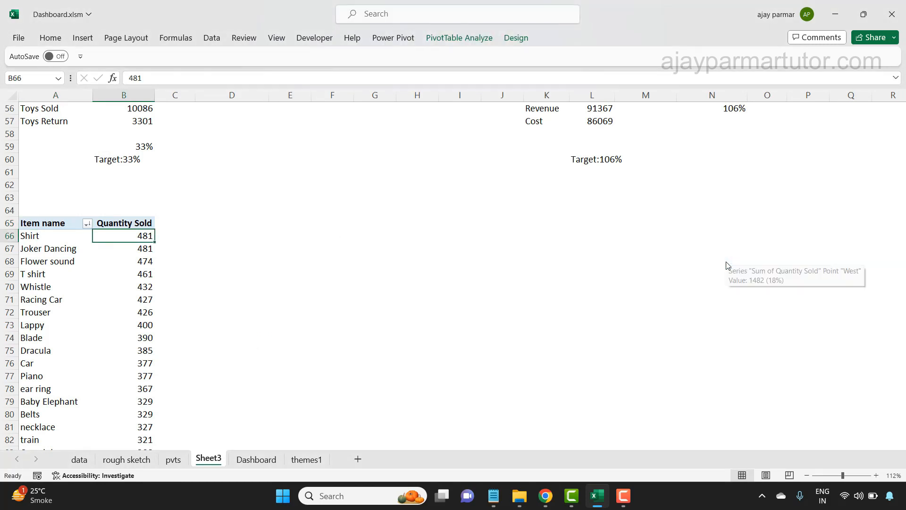
- Insert a 2-D Area pivot chart from the item sales pivot table at A65
click(53, 235)
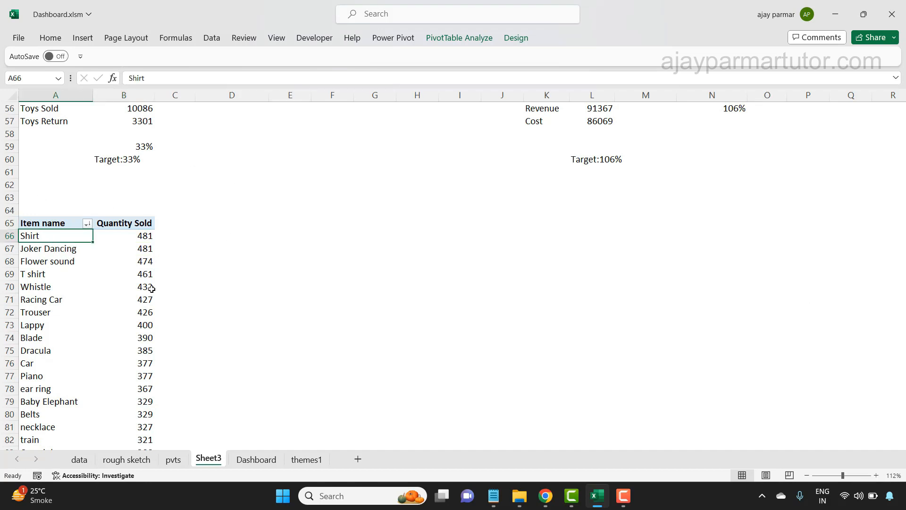
click(142, 240)
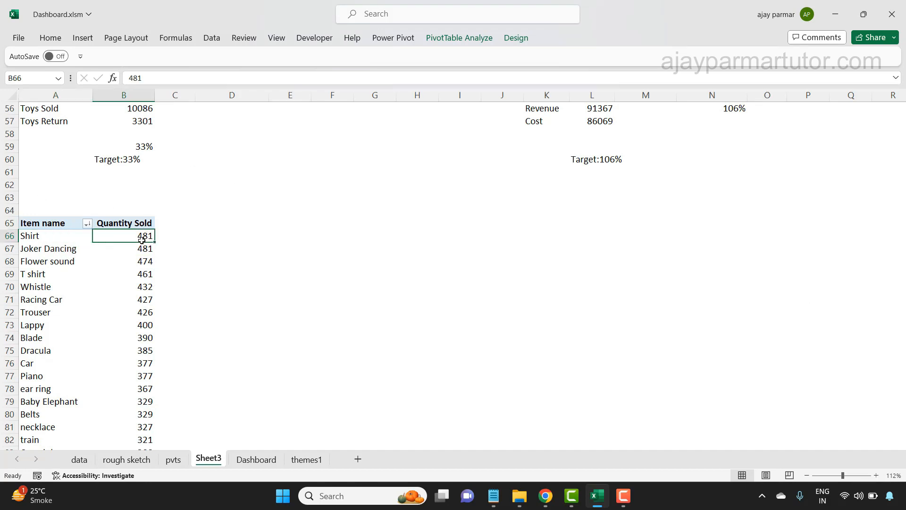
click(86, 42)
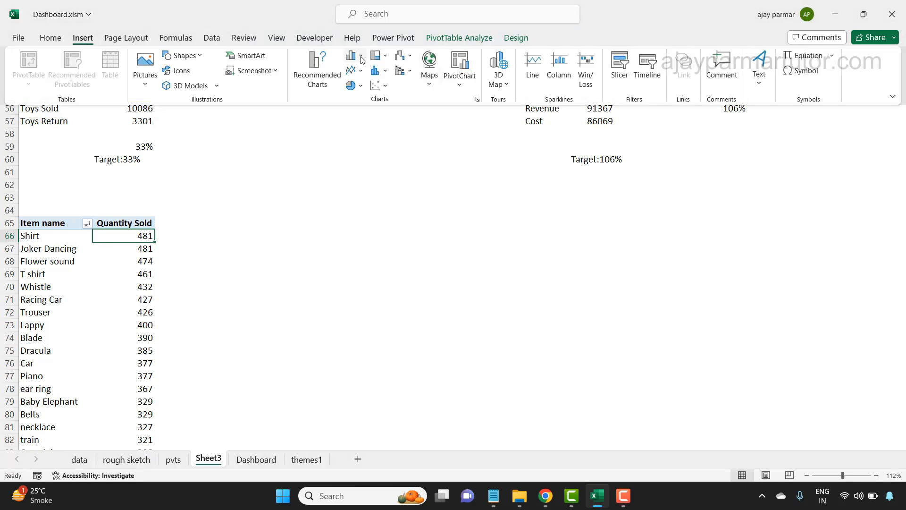
click(361, 71)
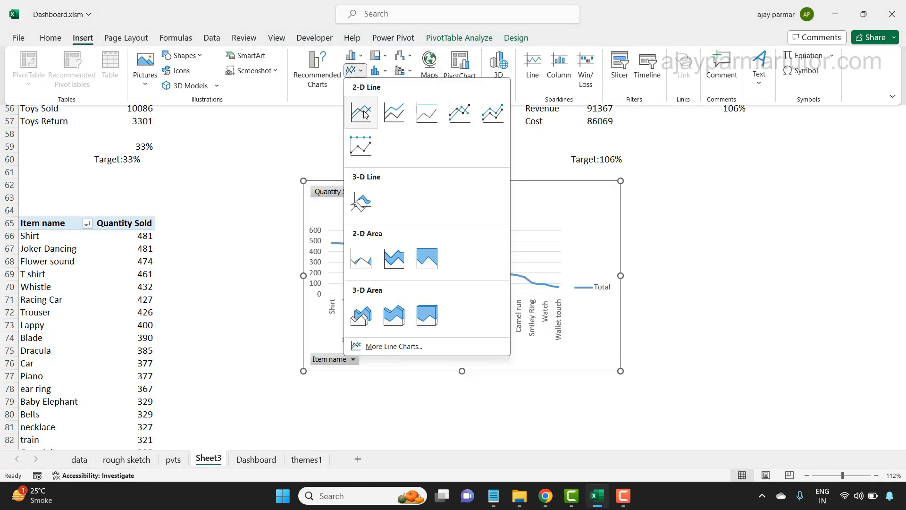
click(362, 263)
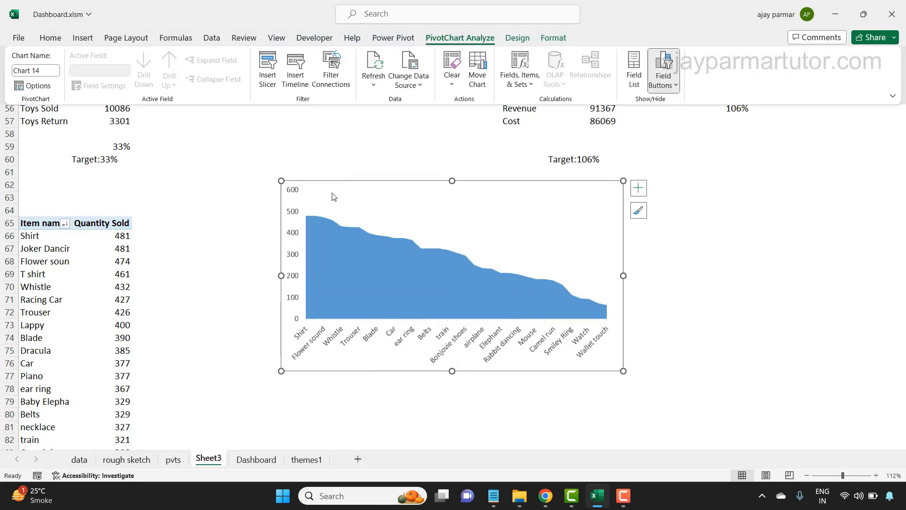
- Move the item sales area chart from Sheet3 to the themes1 sheet by cutting and pasting it
click(472, 179)
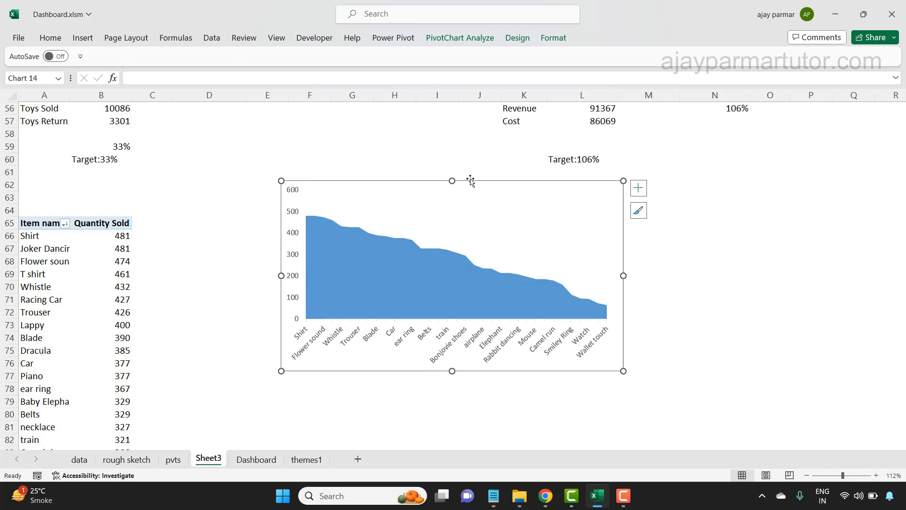
key(ctrl+x)
click(257, 459)
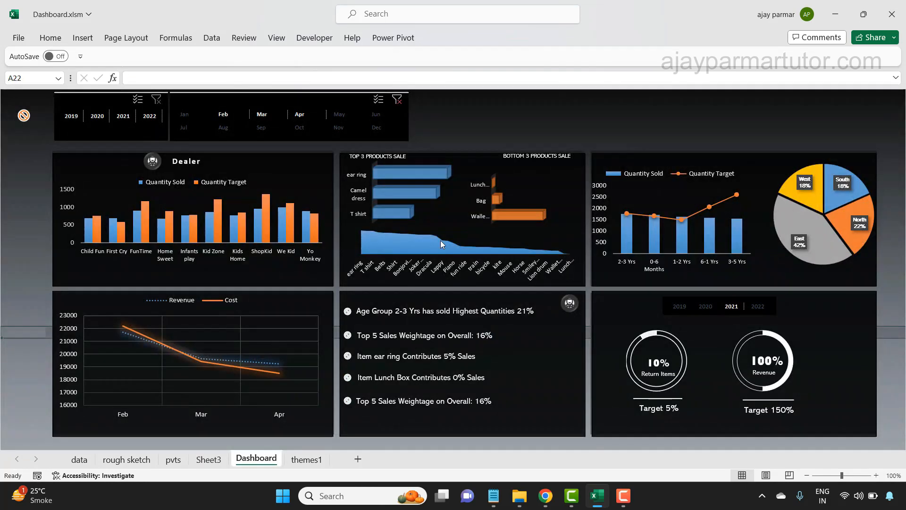
click(308, 460)
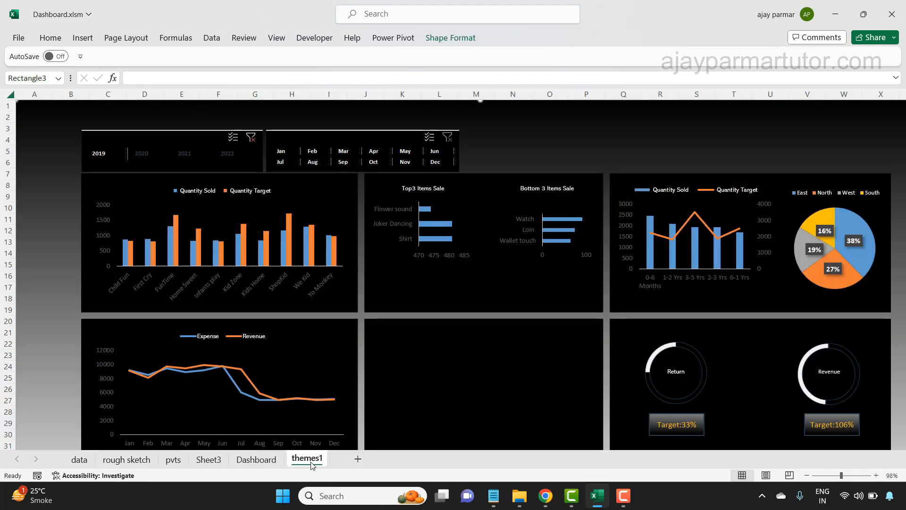
key(ctrl+v)
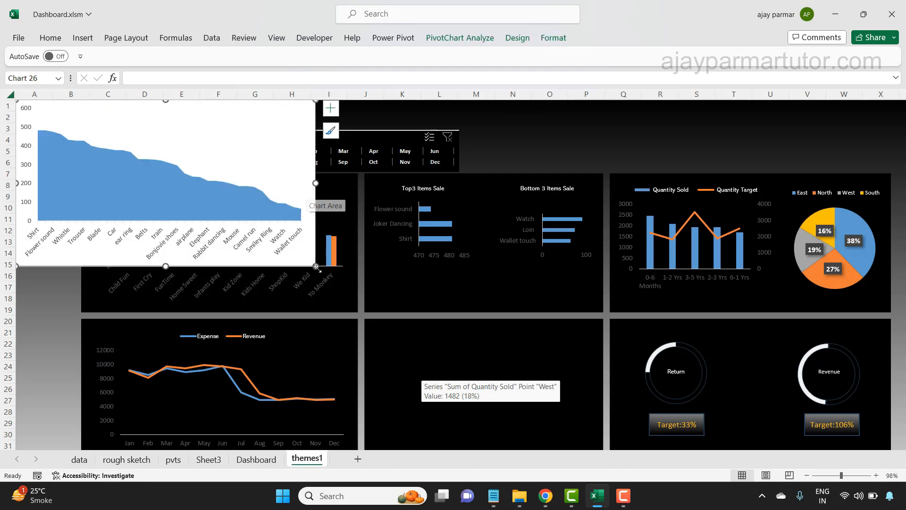
- Shrink the area chart and fit it across the middle panel below the Top3 and Bottom 3 Items Sale charts
drag(315, 266, 229, 162)
click(193, 124)
key(ctrl+z)
drag(149, 159, 501, 314)
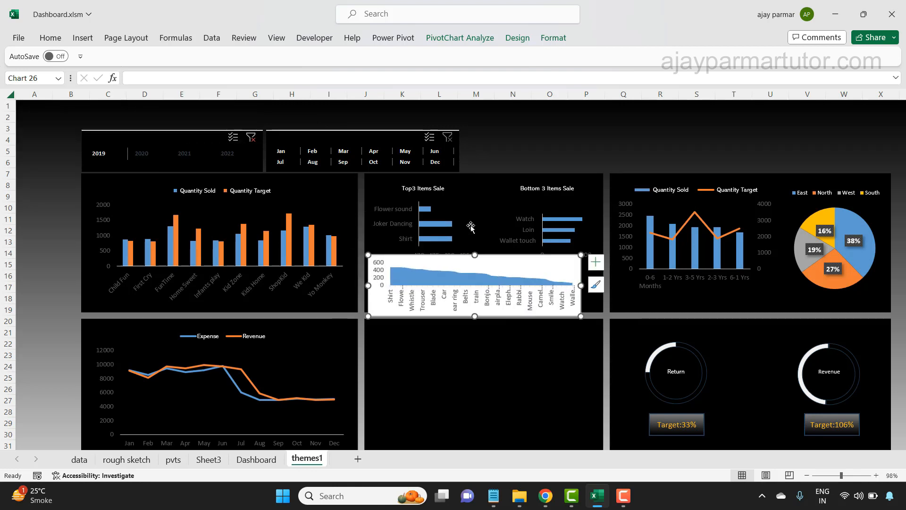
drag(580, 286, 598, 286)
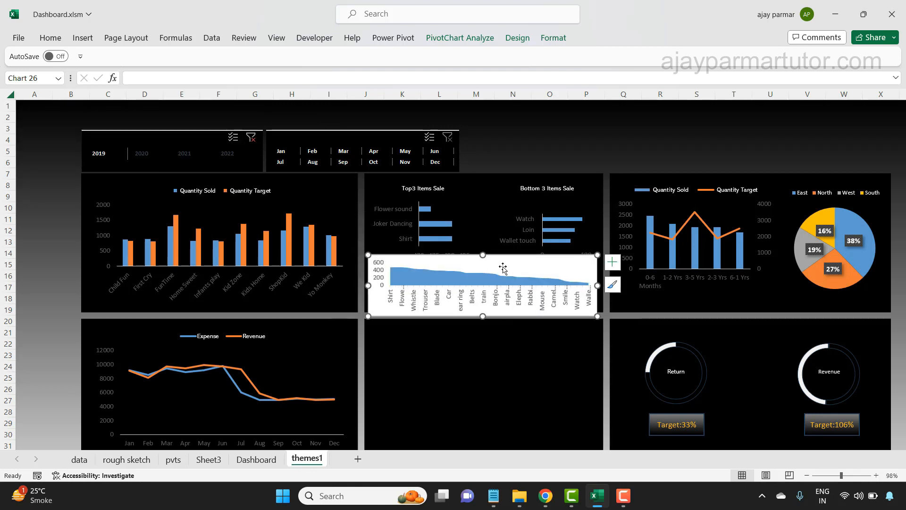
drag(481, 255, 518, 263)
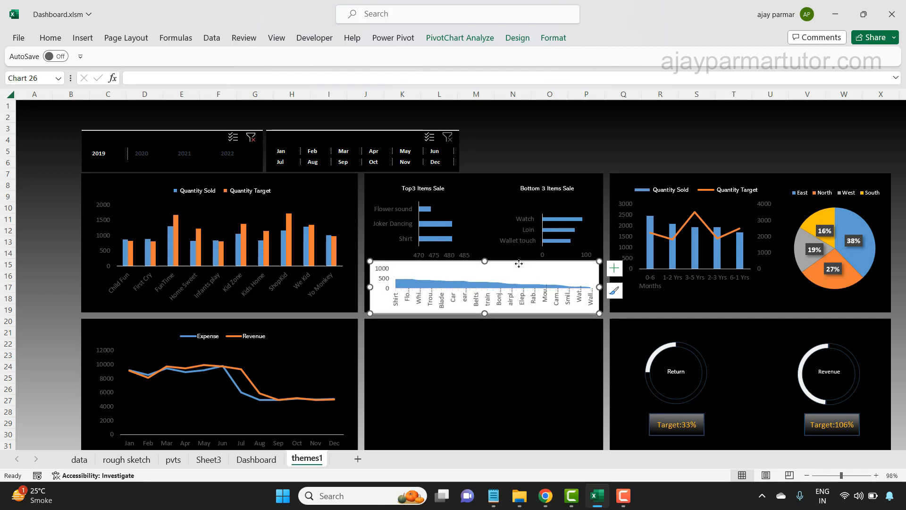
- Format the area chart's background with no fill and its border with no line
double_click(518, 264)
click(762, 188)
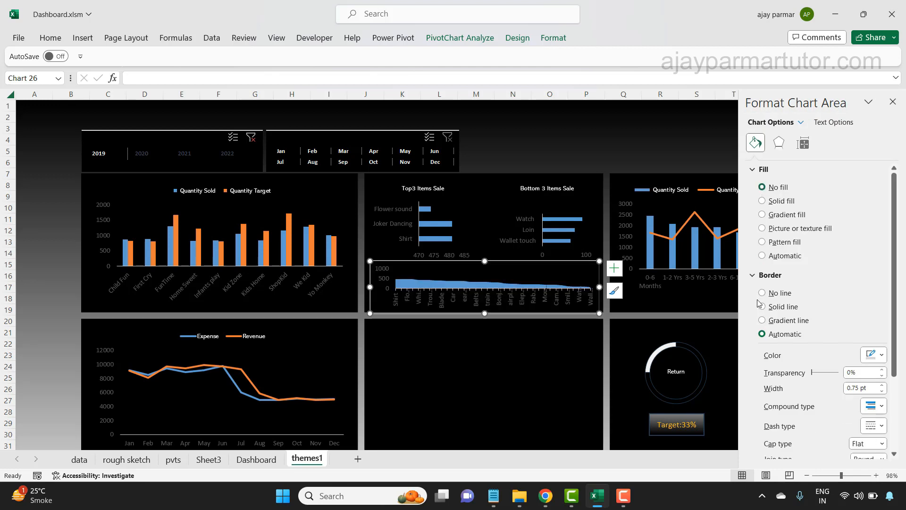
click(763, 293)
click(487, 394)
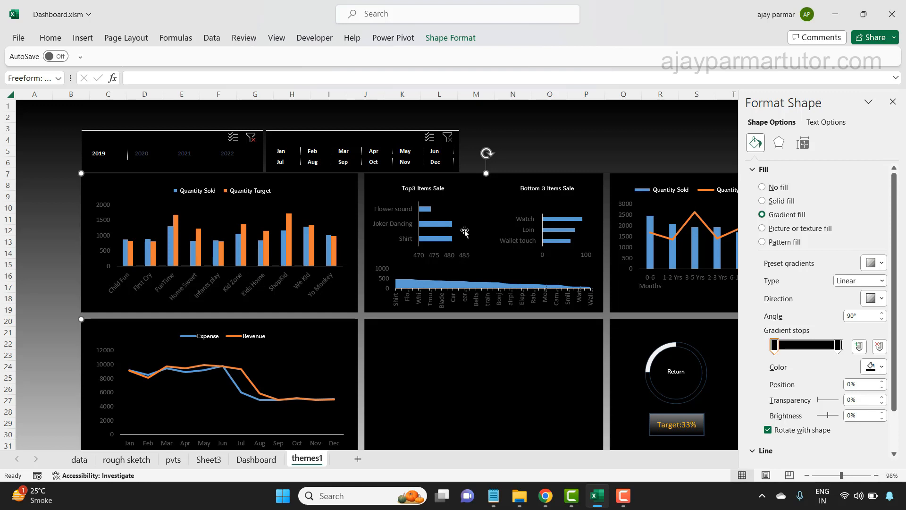
- Set the area chart's item name axis labels to the Abadi font at size 8
click(451, 280)
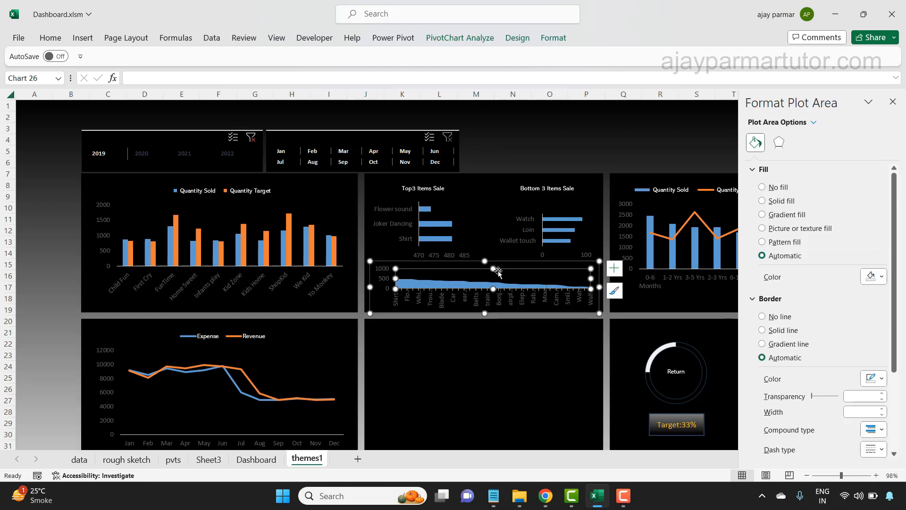
click(435, 300)
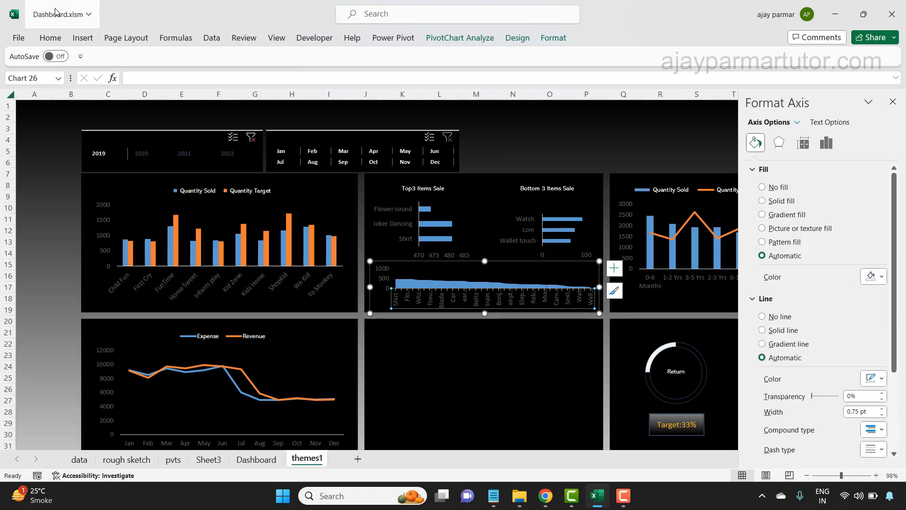
click(49, 37)
click(231, 62)
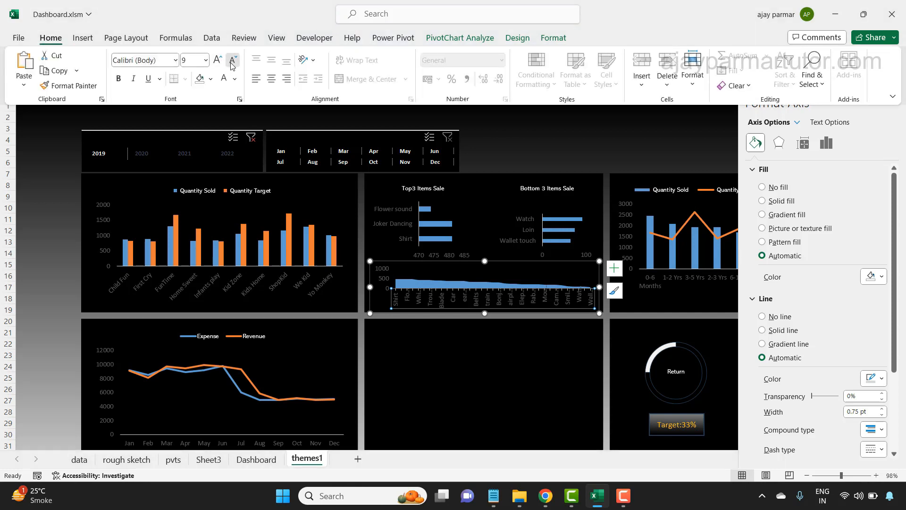
click(175, 60)
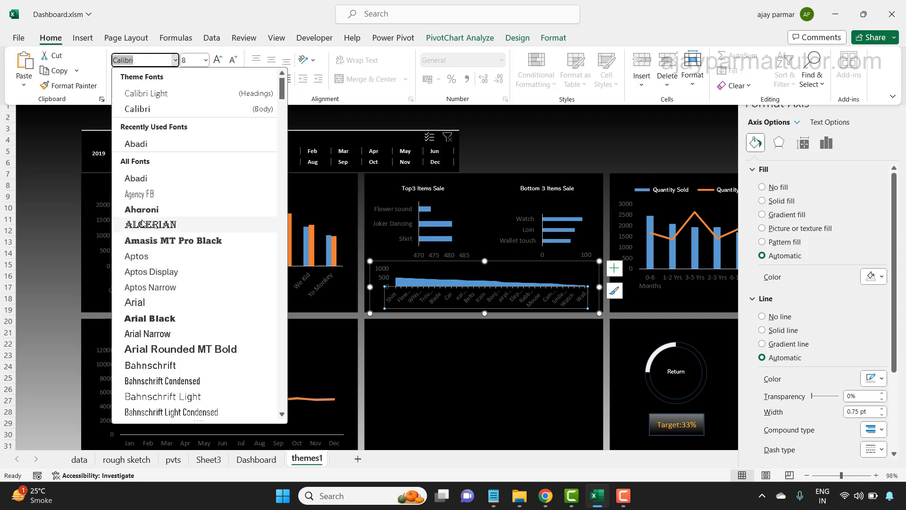
click(141, 178)
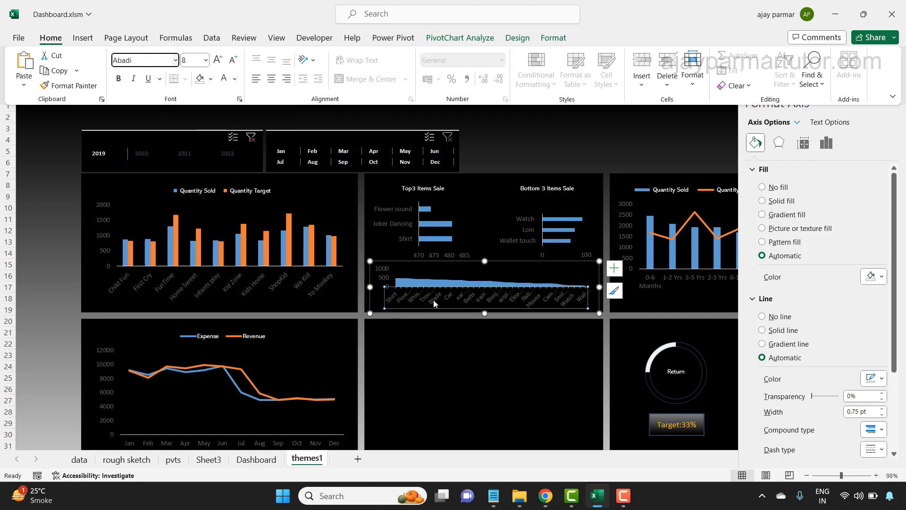
click(472, 264)
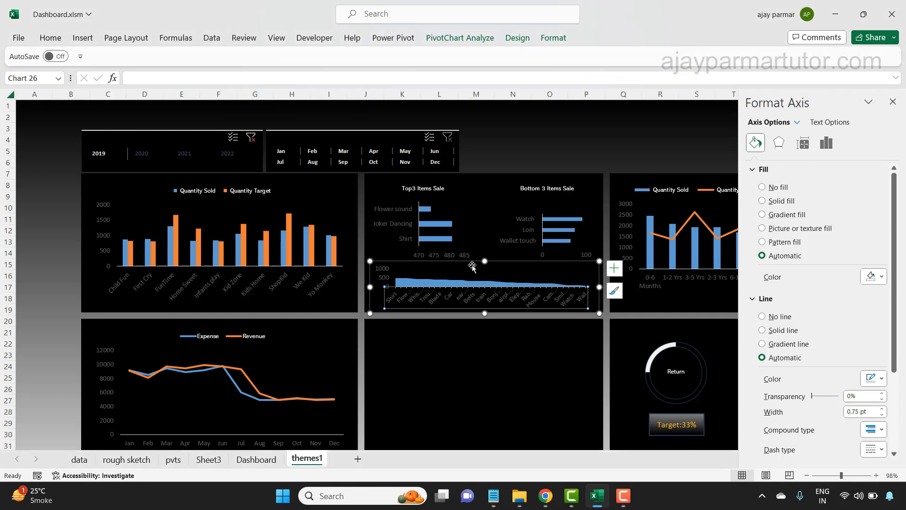
- Delete the horizontal value axes from the Top3 Items Sale and Bottom 3 Items Sale charts
click(537, 156)
click(453, 220)
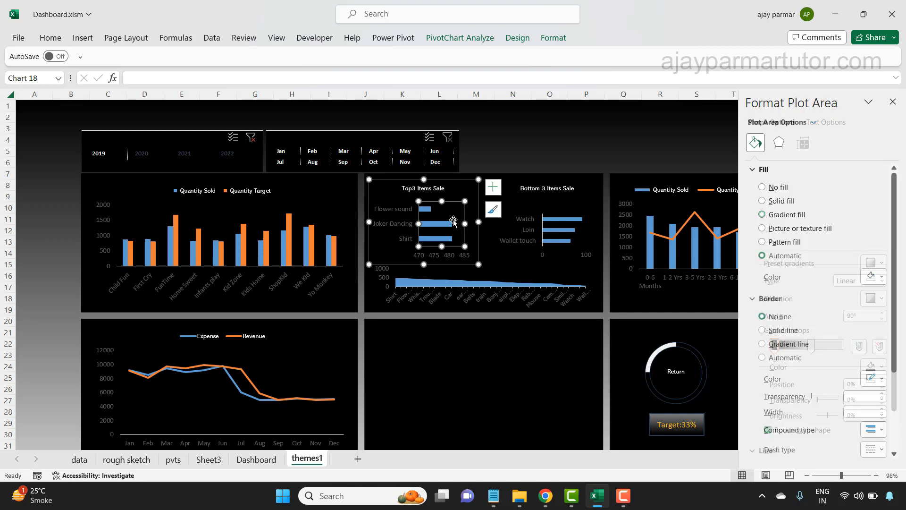
click(434, 256)
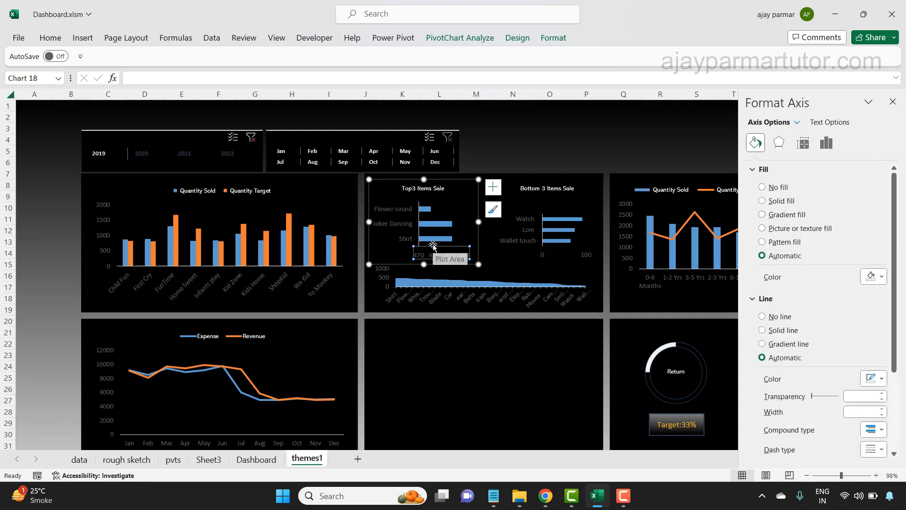
key(Delete)
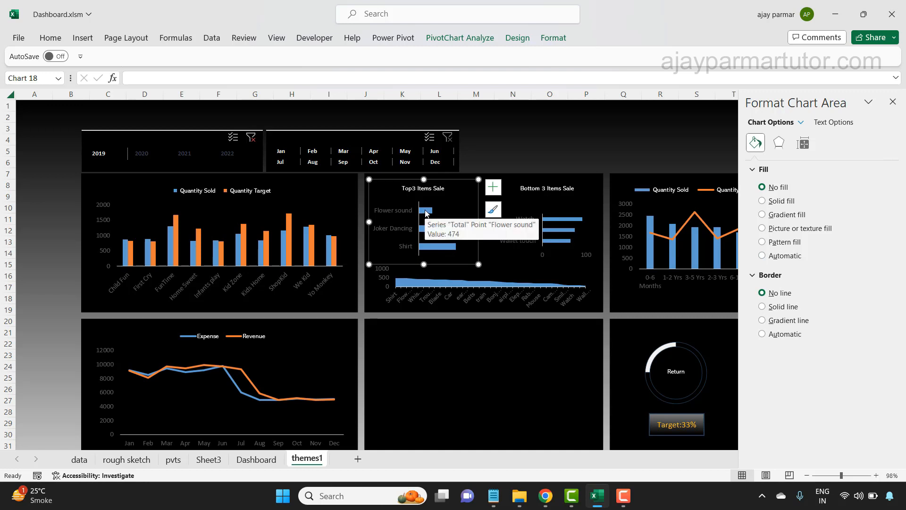
click(540, 254)
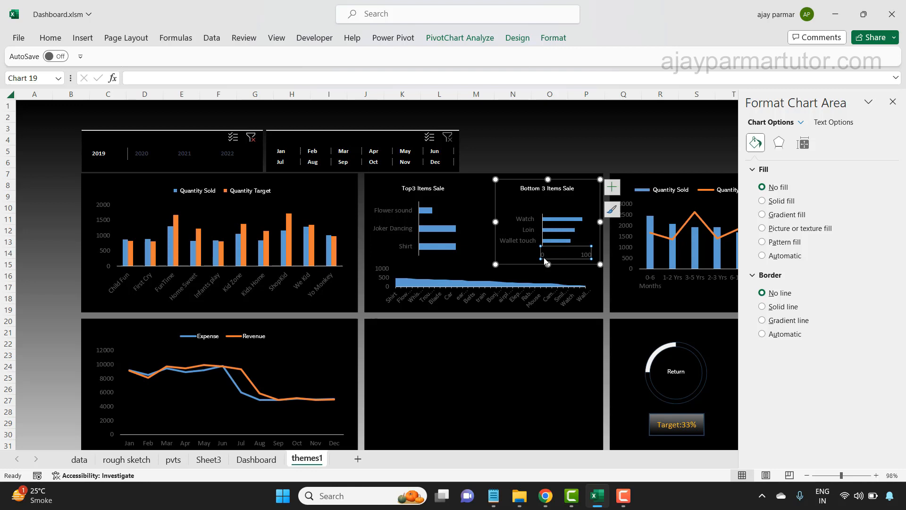
click(540, 255)
key(Delete)
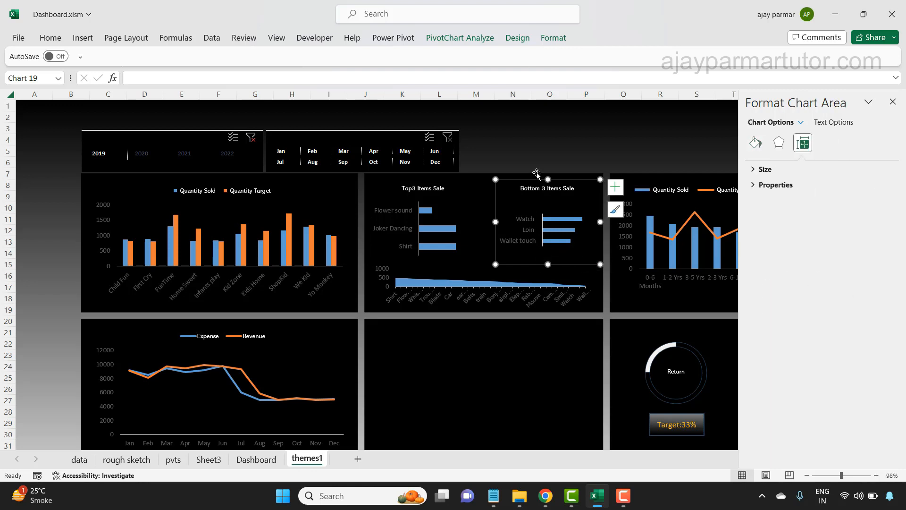
click(538, 155)
- Move the Top3 Items Sale and Bottom 3 Items Sale charts slightly up within their panel
click(438, 187)
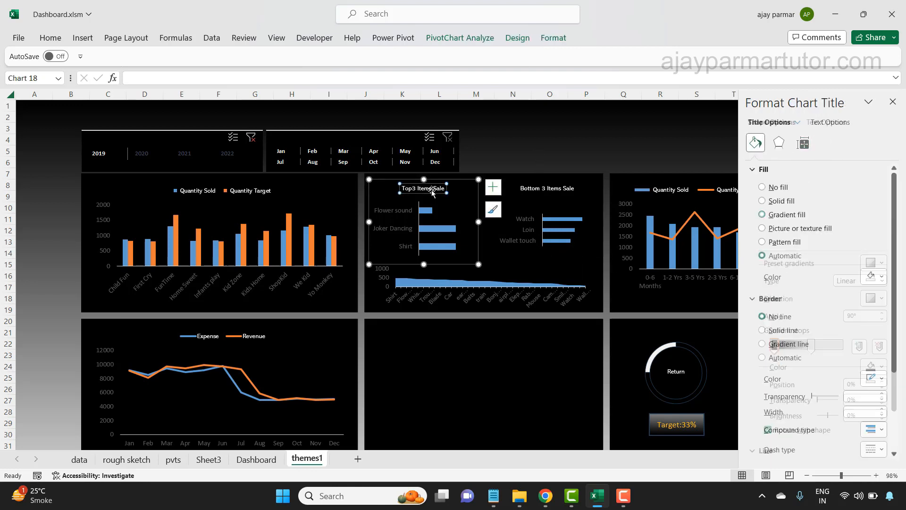
drag(458, 182, 455, 178)
click(559, 189)
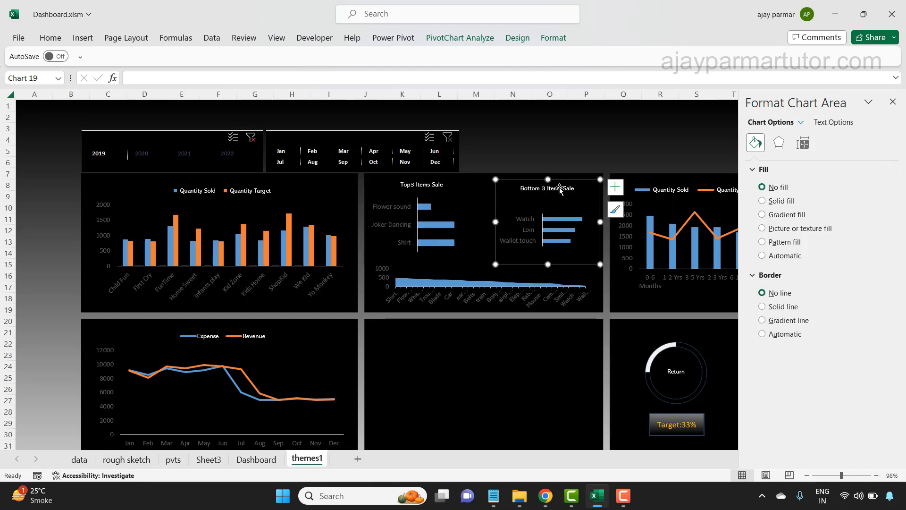
drag(572, 179, 572, 177)
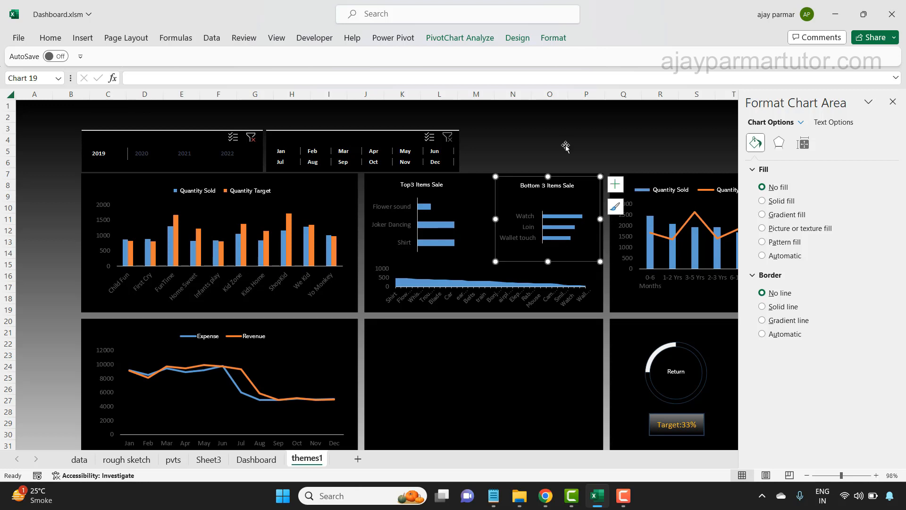
click(477, 186)
- Extend the area chart slightly upward and stretch its plot area slightly downward
click(476, 274)
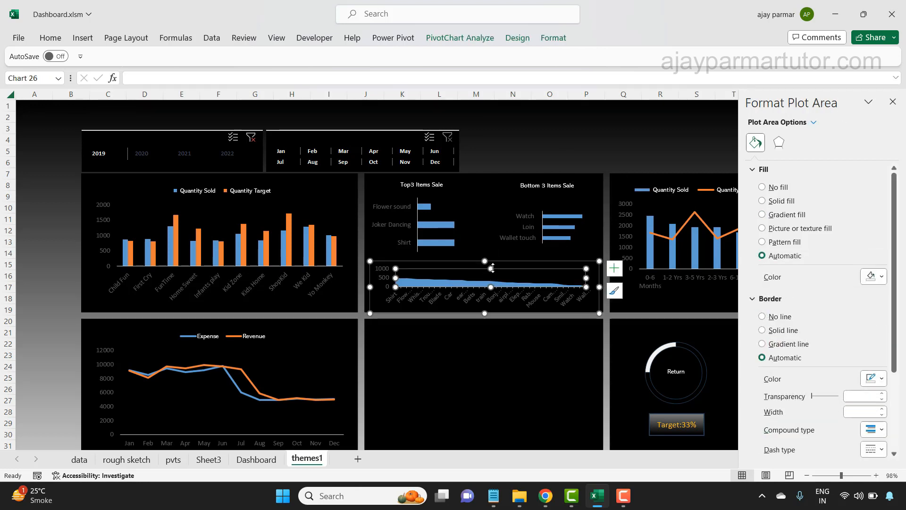
drag(484, 260, 484, 256)
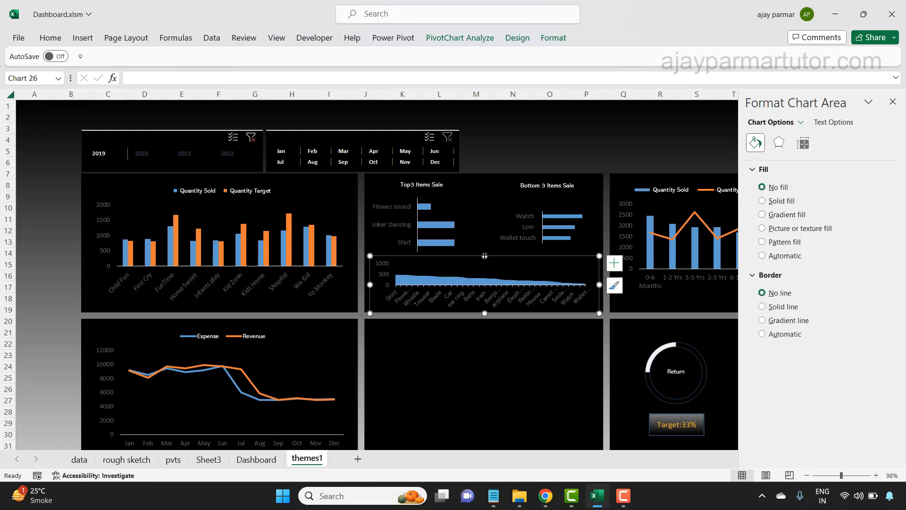
click(487, 275)
drag(492, 285, 491, 287)
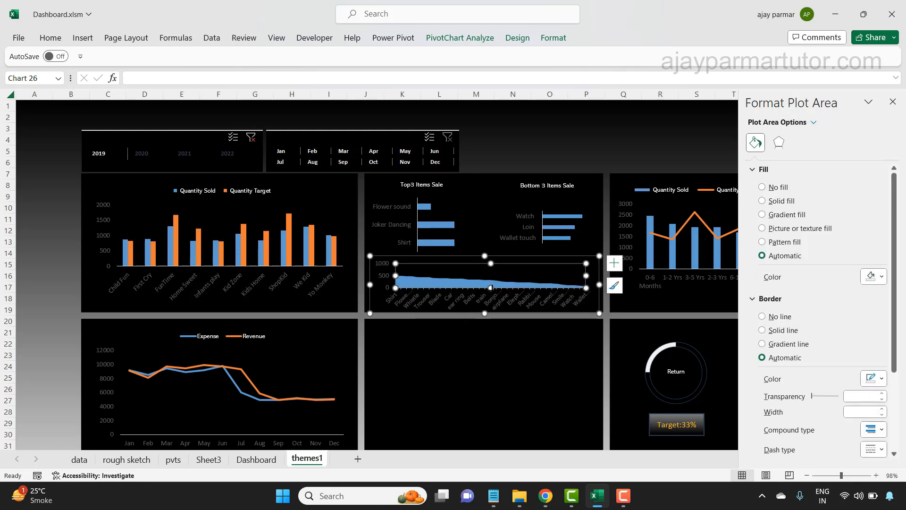
drag(491, 287, 491, 289)
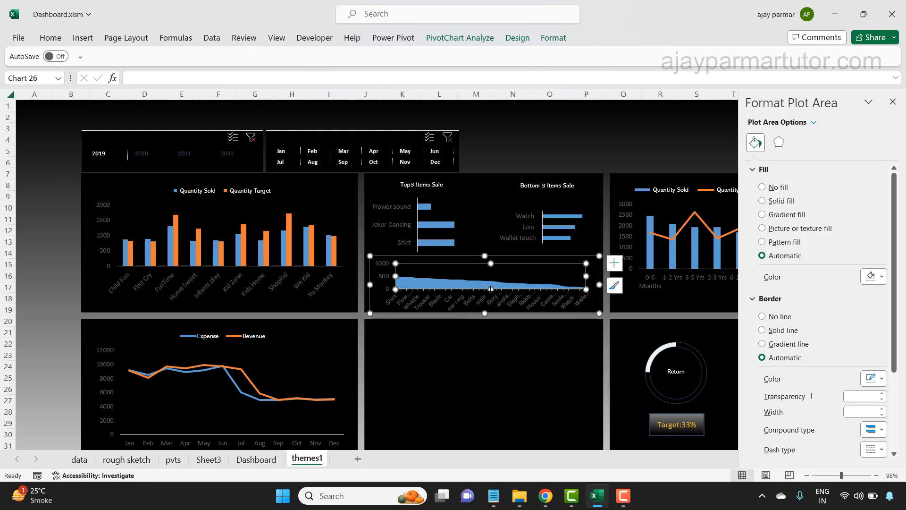
- Widen the area chart to the panel's left edge and delete its vertical value axis
drag(368, 284, 363, 284)
click(363, 284)
click(379, 276)
key(Delete)
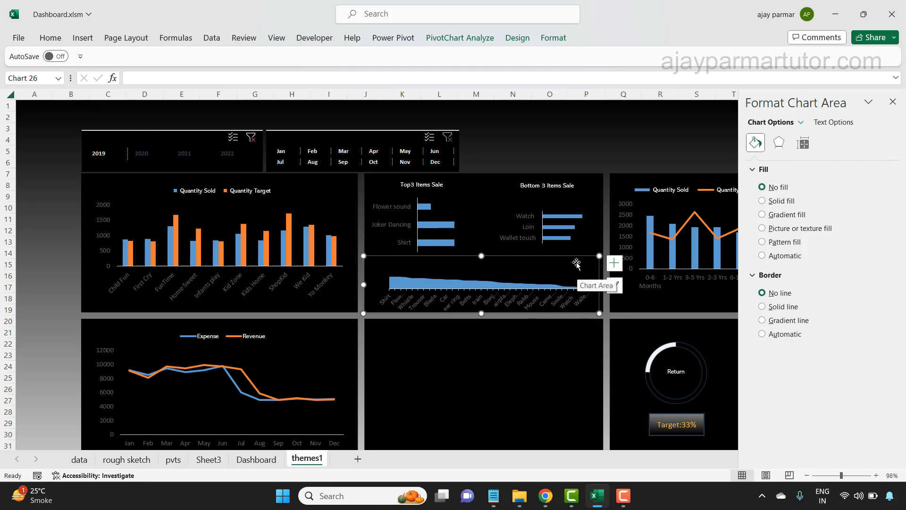
click(577, 161)
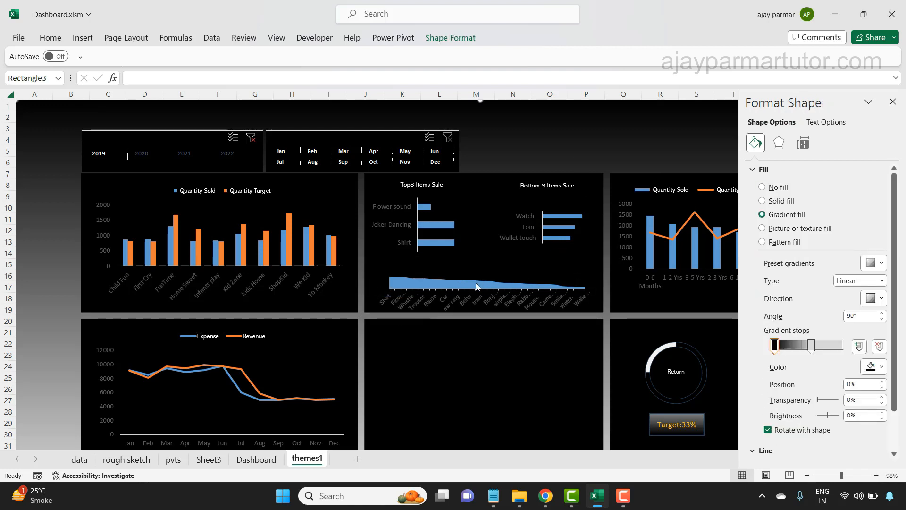
- Shorten the Top3 Items Sale and Bottom 3 Items Sale charts from their lower edges to free space above the area chart
click(441, 257)
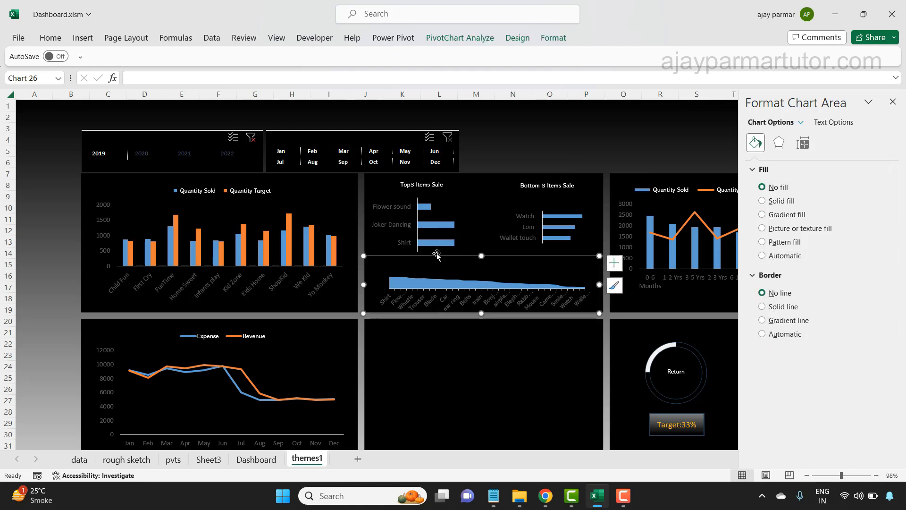
click(435, 247)
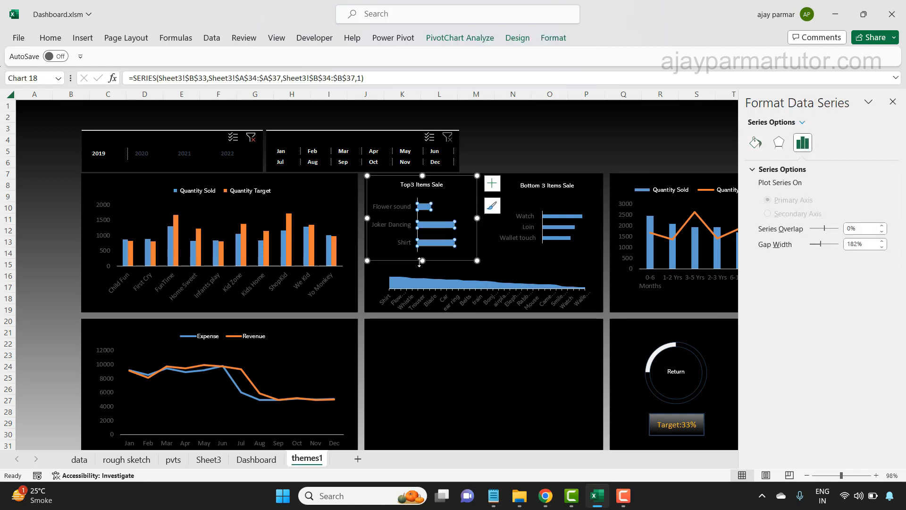
drag(422, 260, 418, 249)
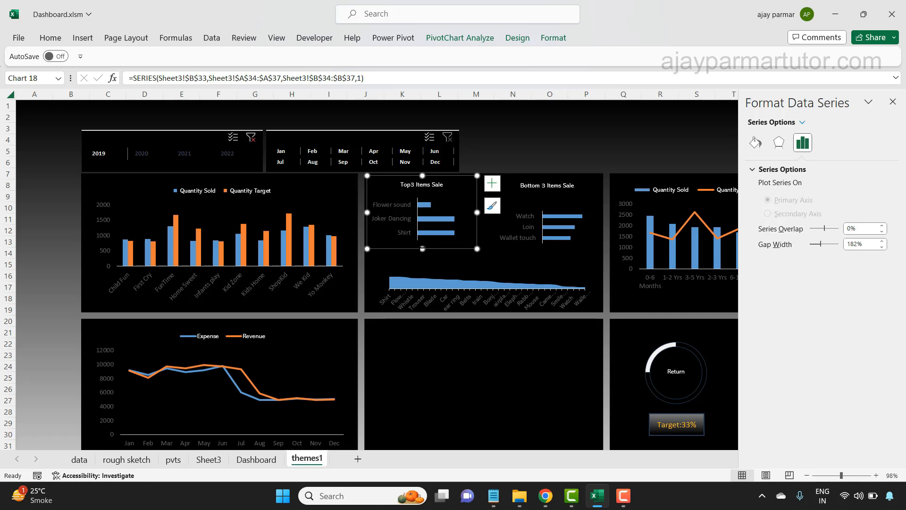
click(553, 237)
drag(550, 262, 548, 253)
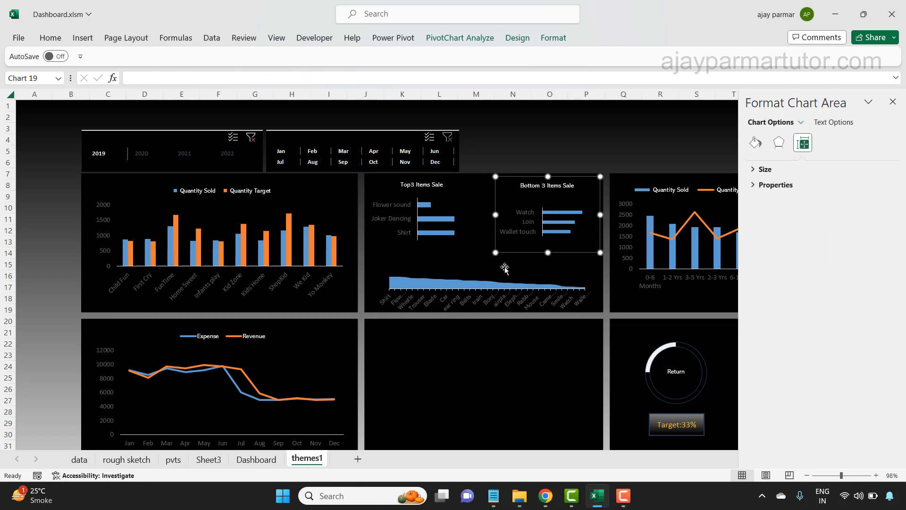
- Extend the area chart upward into the freed space and close the formatting pane
click(478, 274)
drag(482, 256, 481, 251)
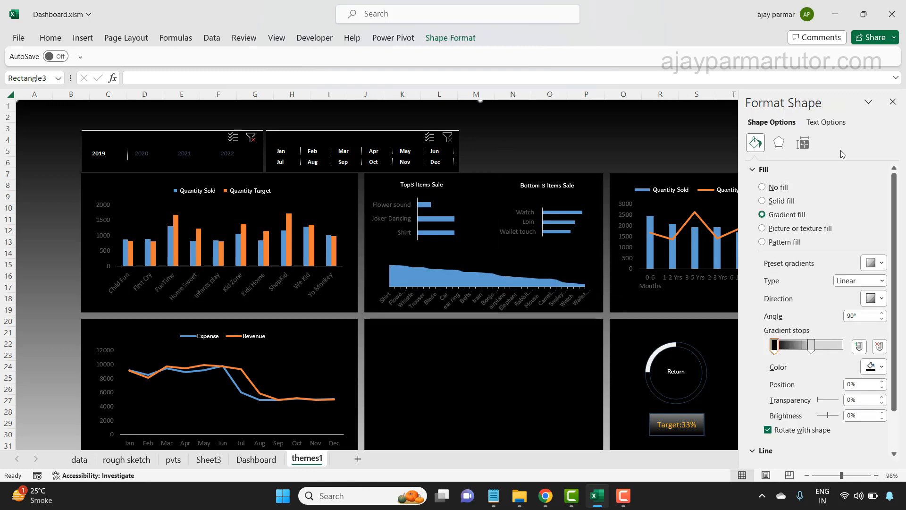
click(892, 102)
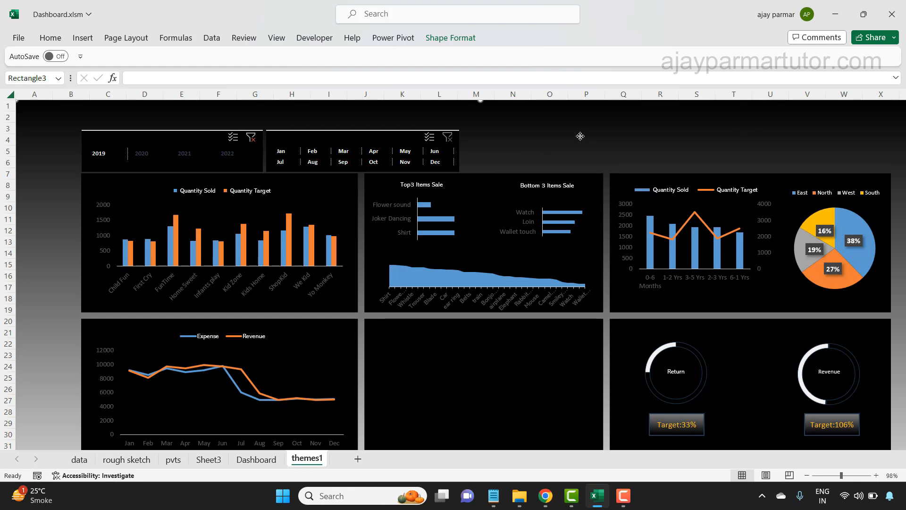
- Apply the bevel effect from the second row, second column of the presets to the target box under the Return doughnut
click(678, 416)
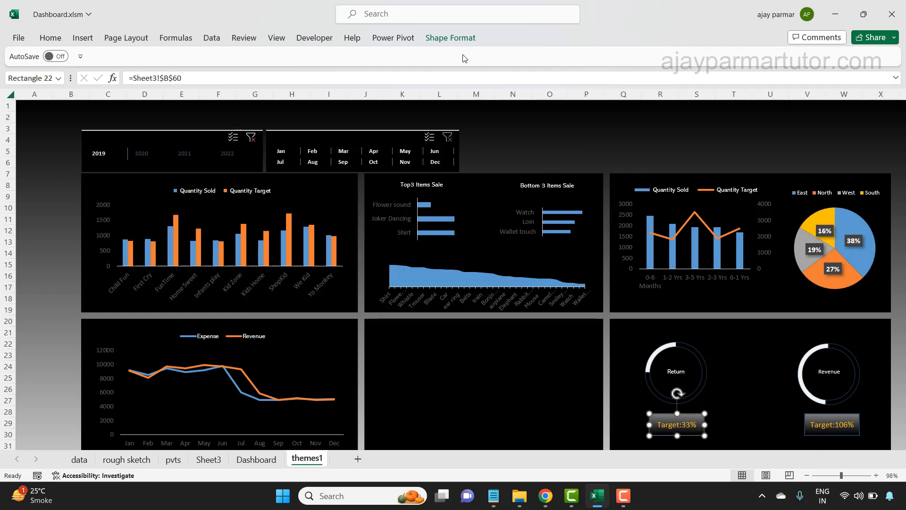
click(454, 43)
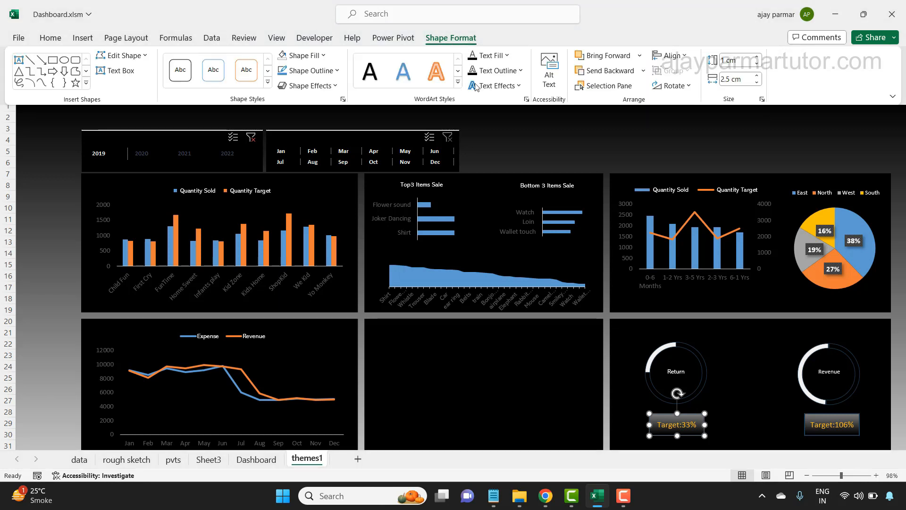
click(336, 89)
mouse_move(330, 230)
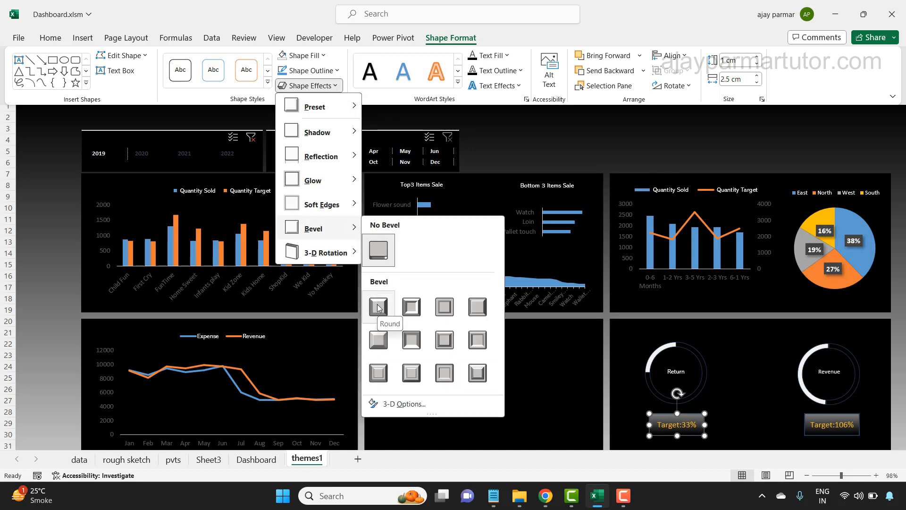
click(411, 339)
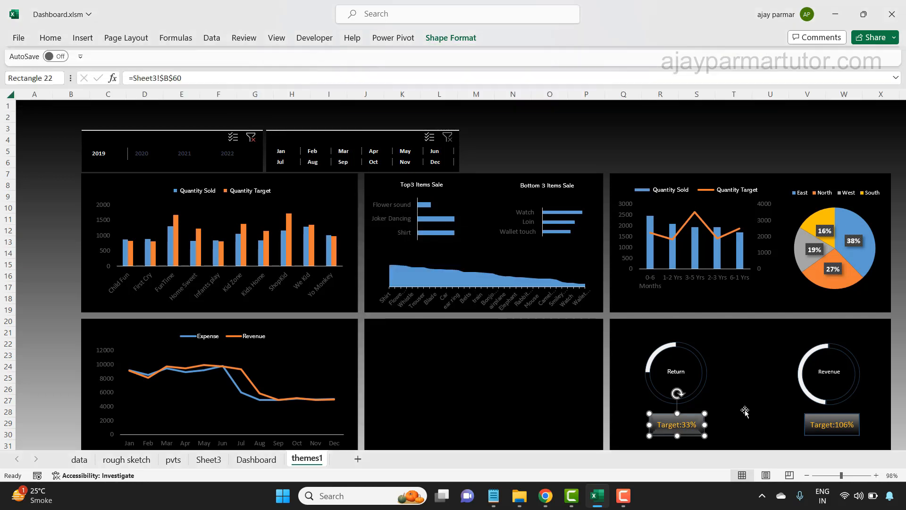
- Give the target box under the Revenue doughnut the same bevel effect as the Return target box
click(815, 434)
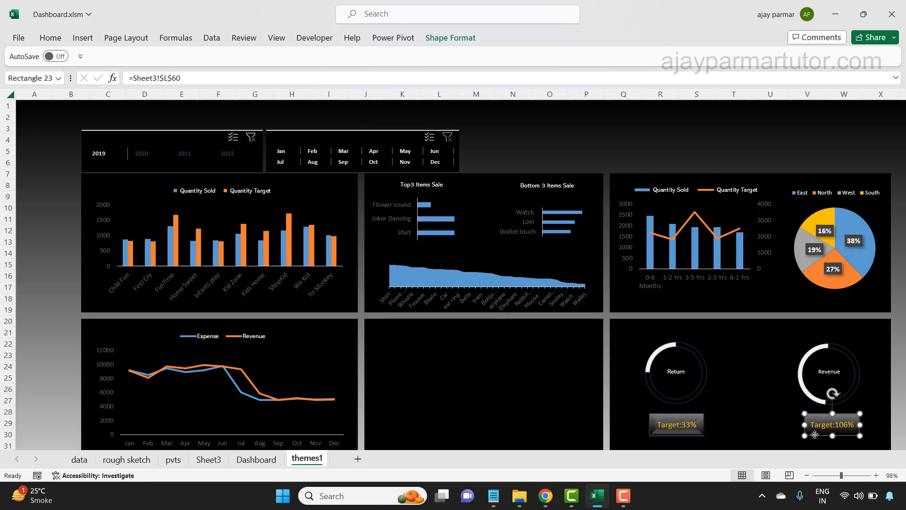
click(454, 37)
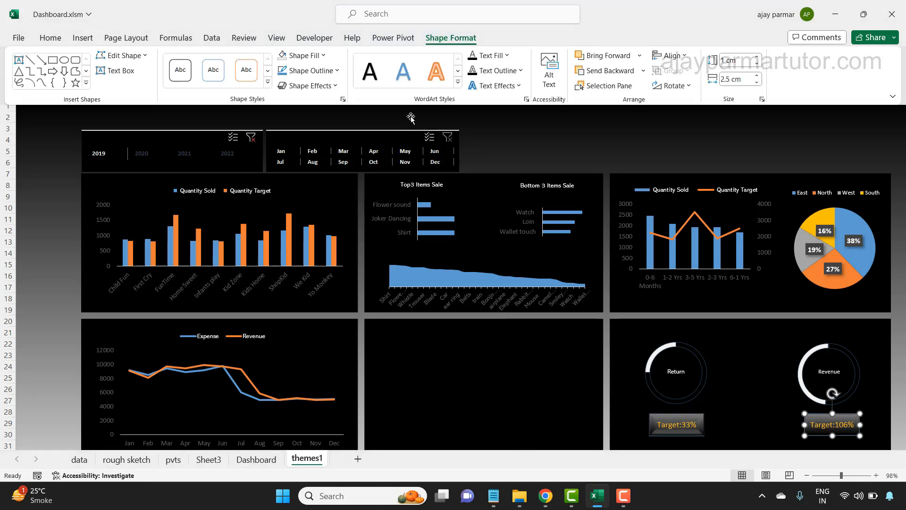
click(310, 85)
mouse_move(348, 229)
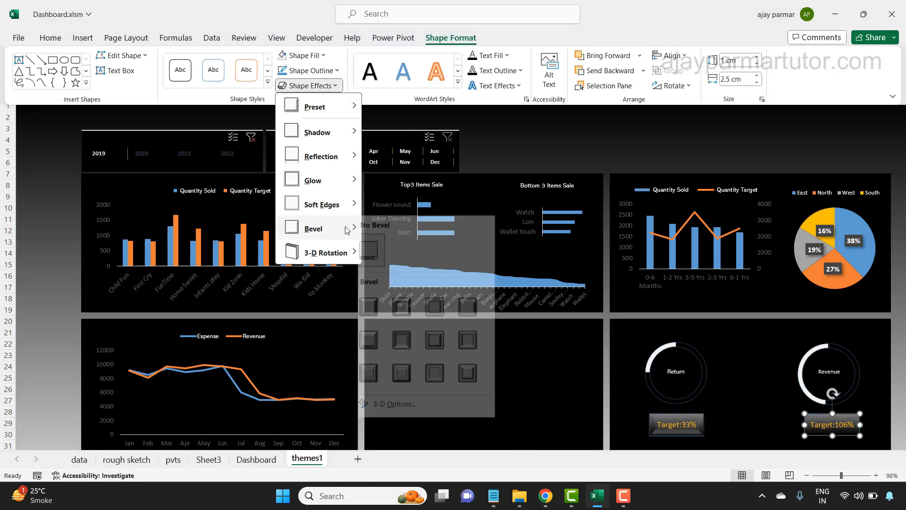
click(414, 343)
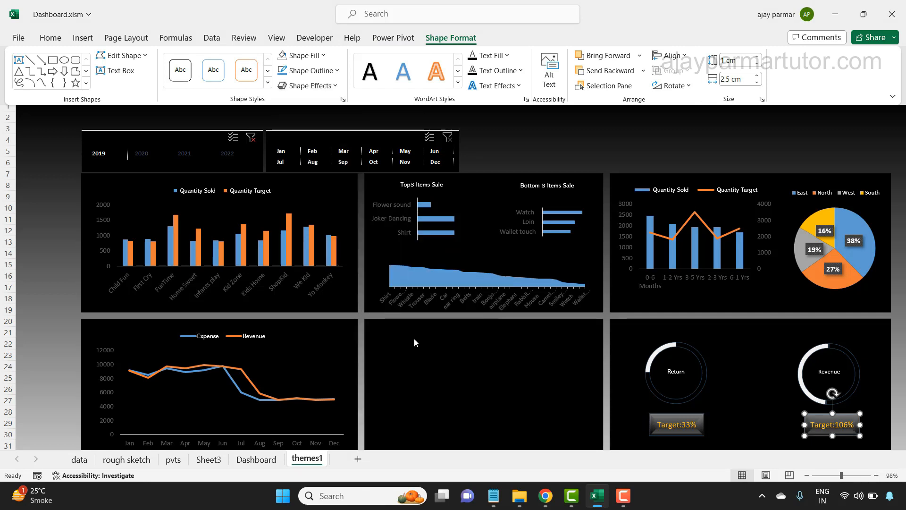
key(Escape)
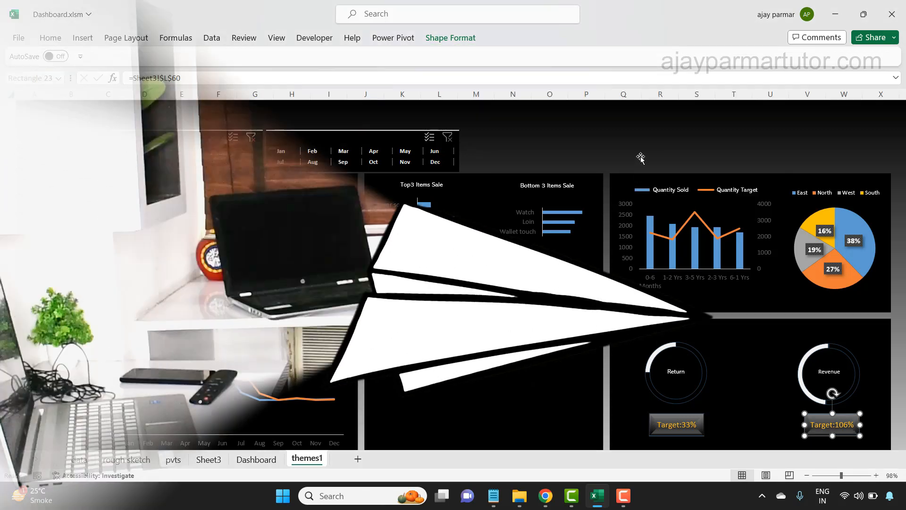